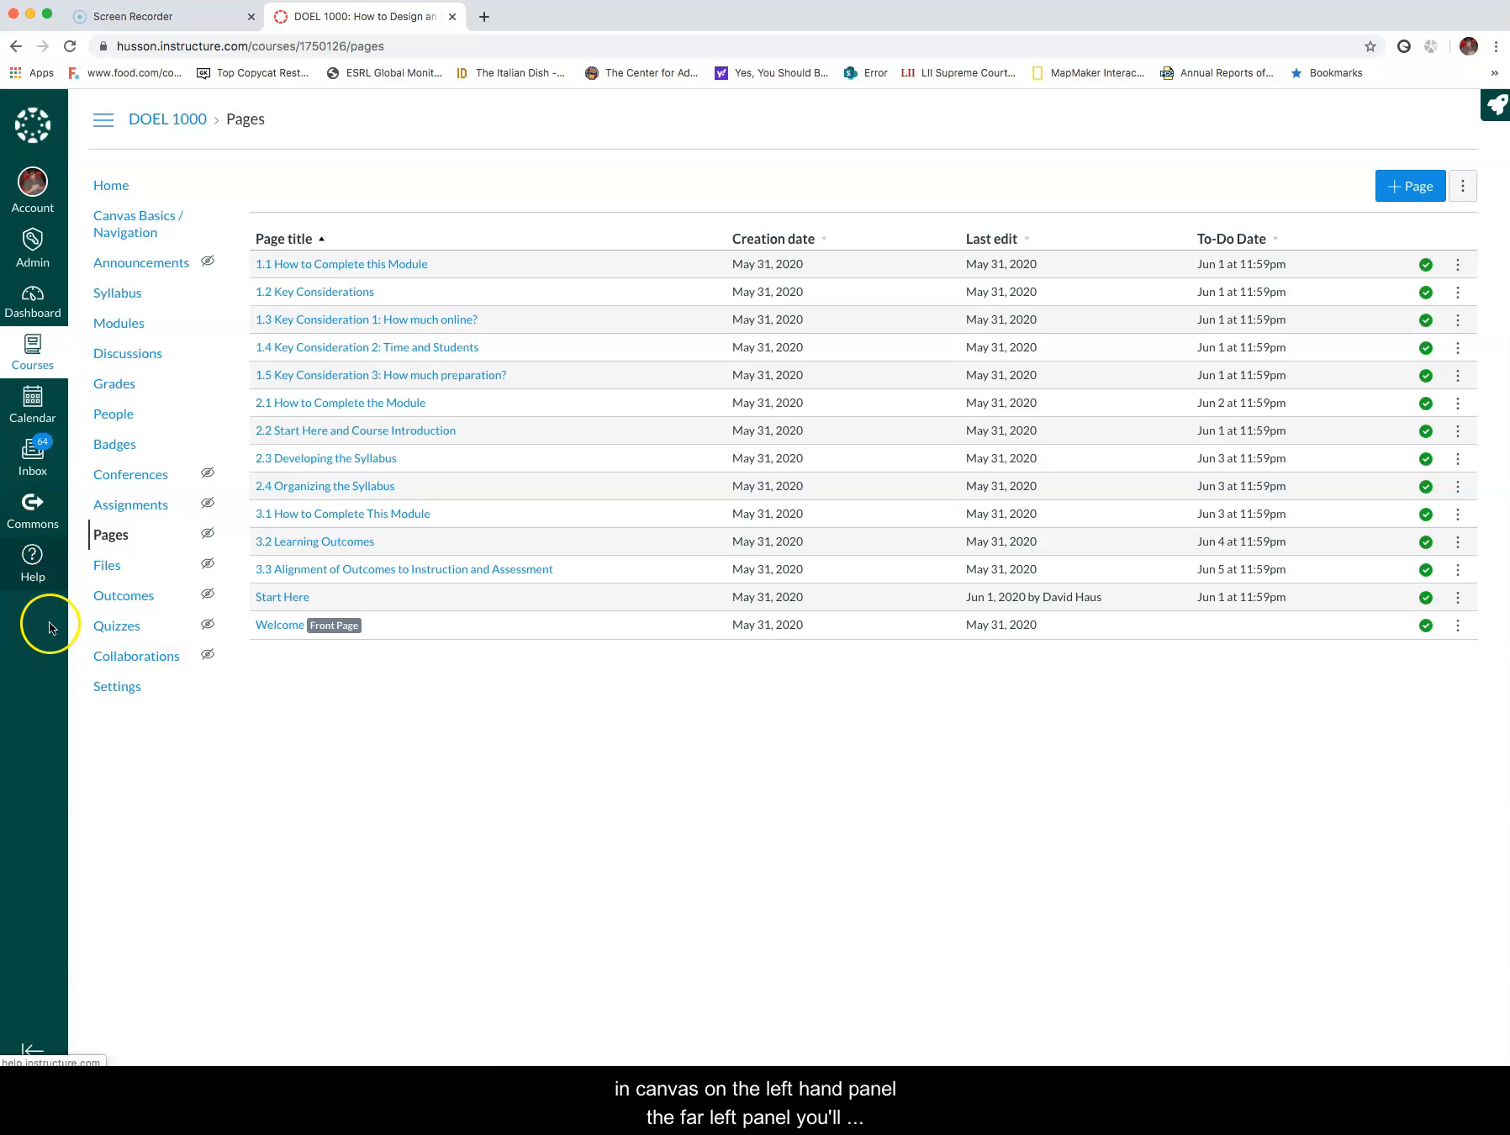
# Search Canvas Commons for "husson university".
pyautogui.click(31, 509)
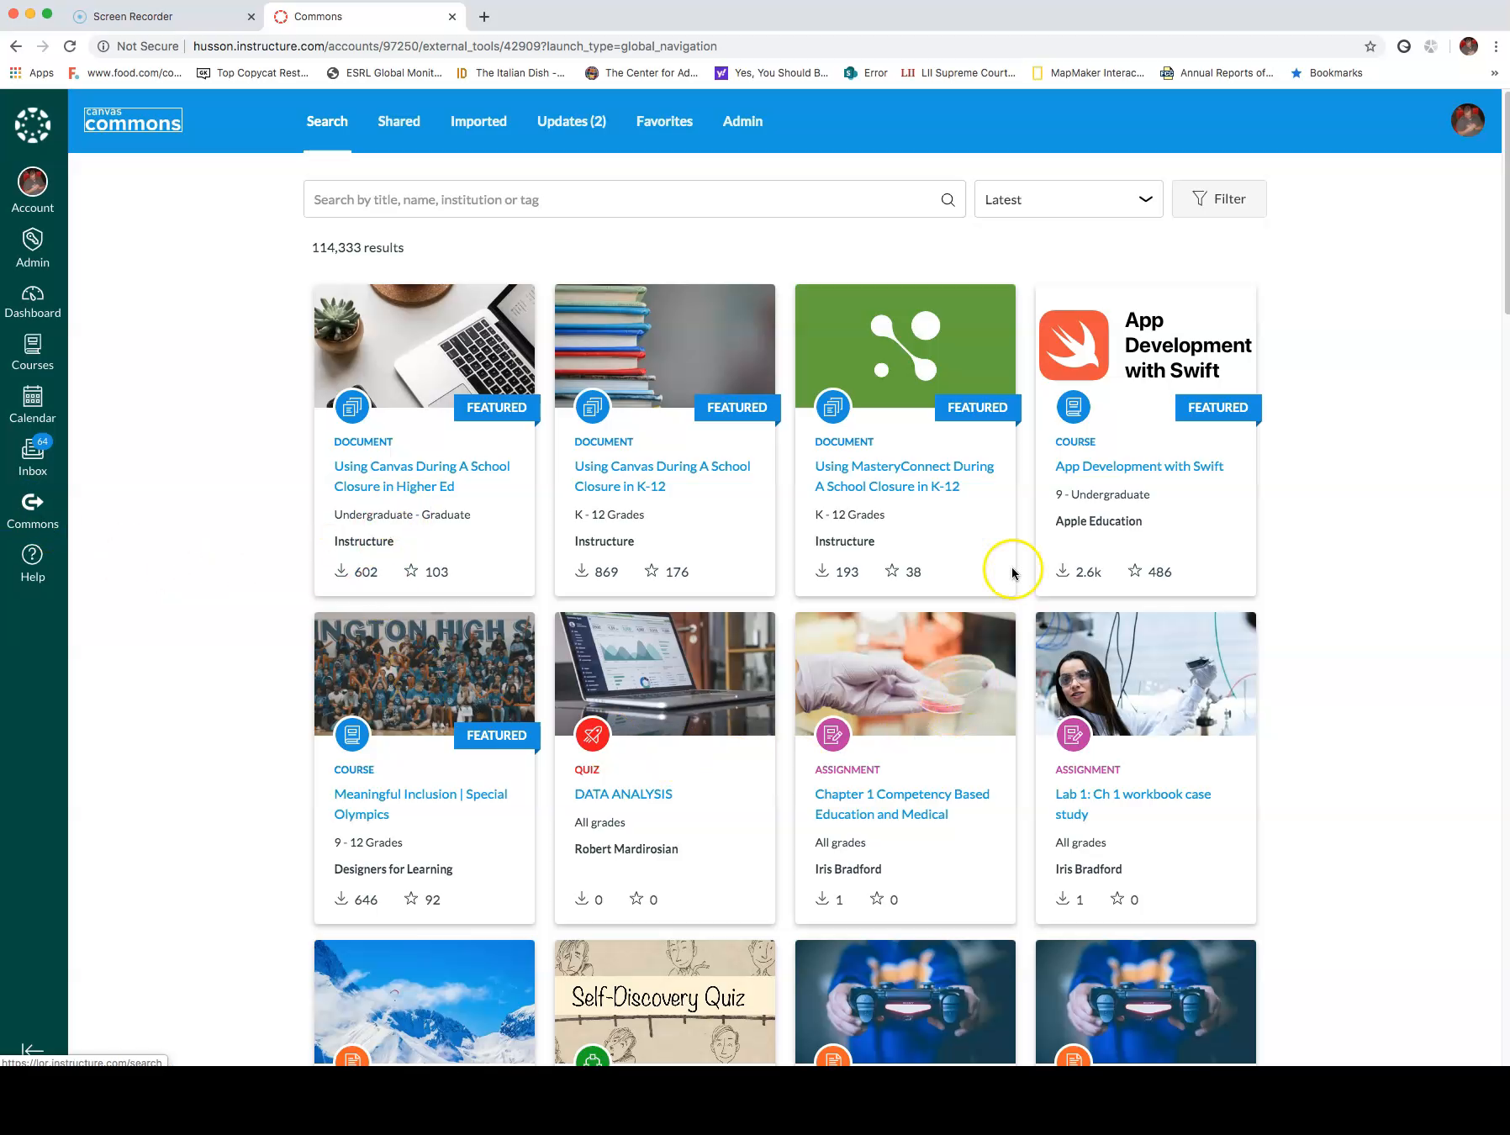
pyautogui.click(383, 194)
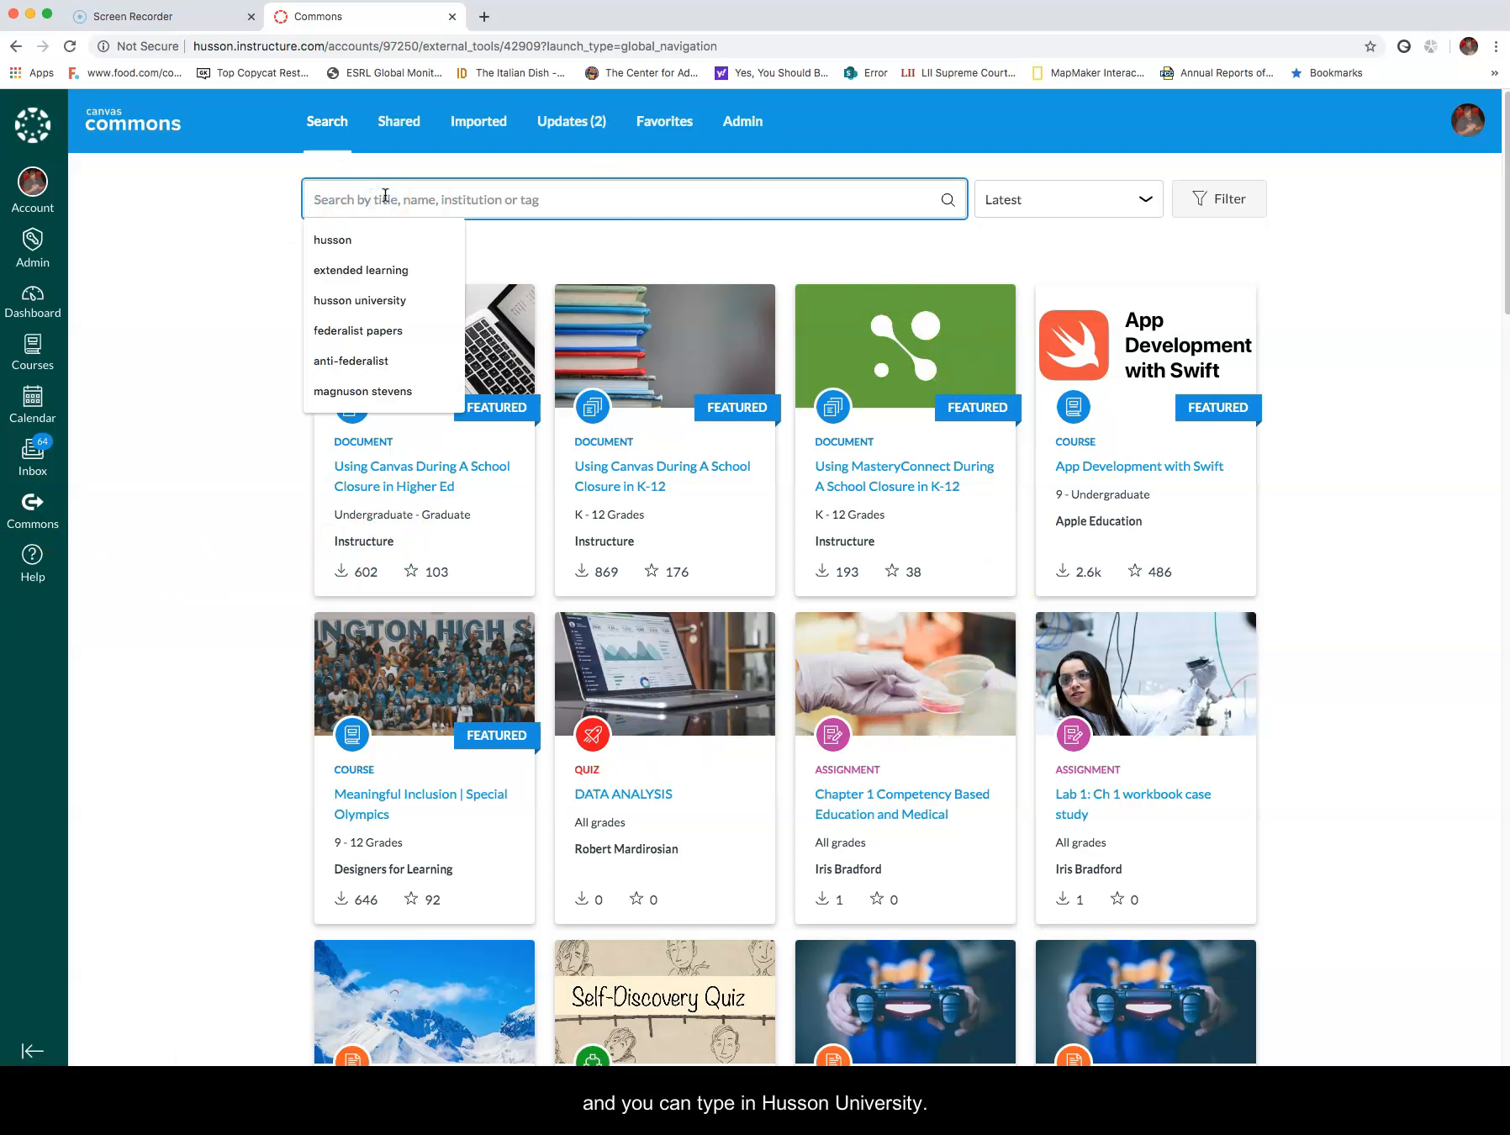
pyautogui.click(367, 301)
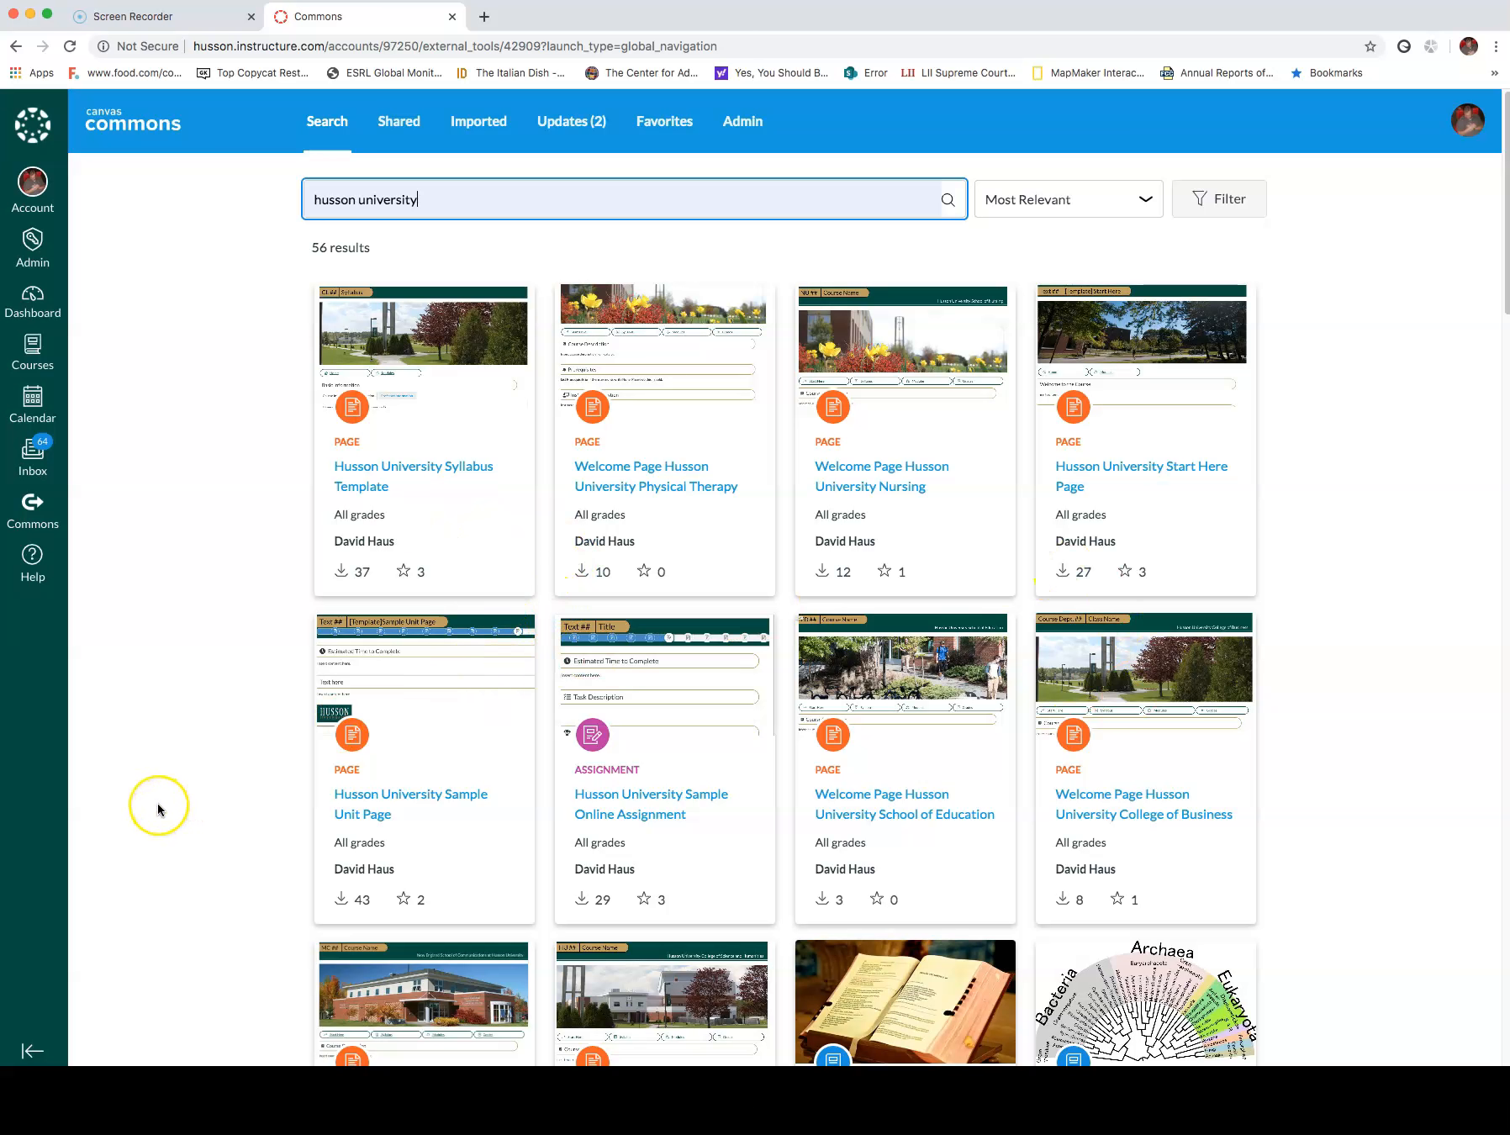
# Browse the search results and open the Welcome Page Husson University College of Business resource.
pyautogui.scroll(-1, 412, 736)
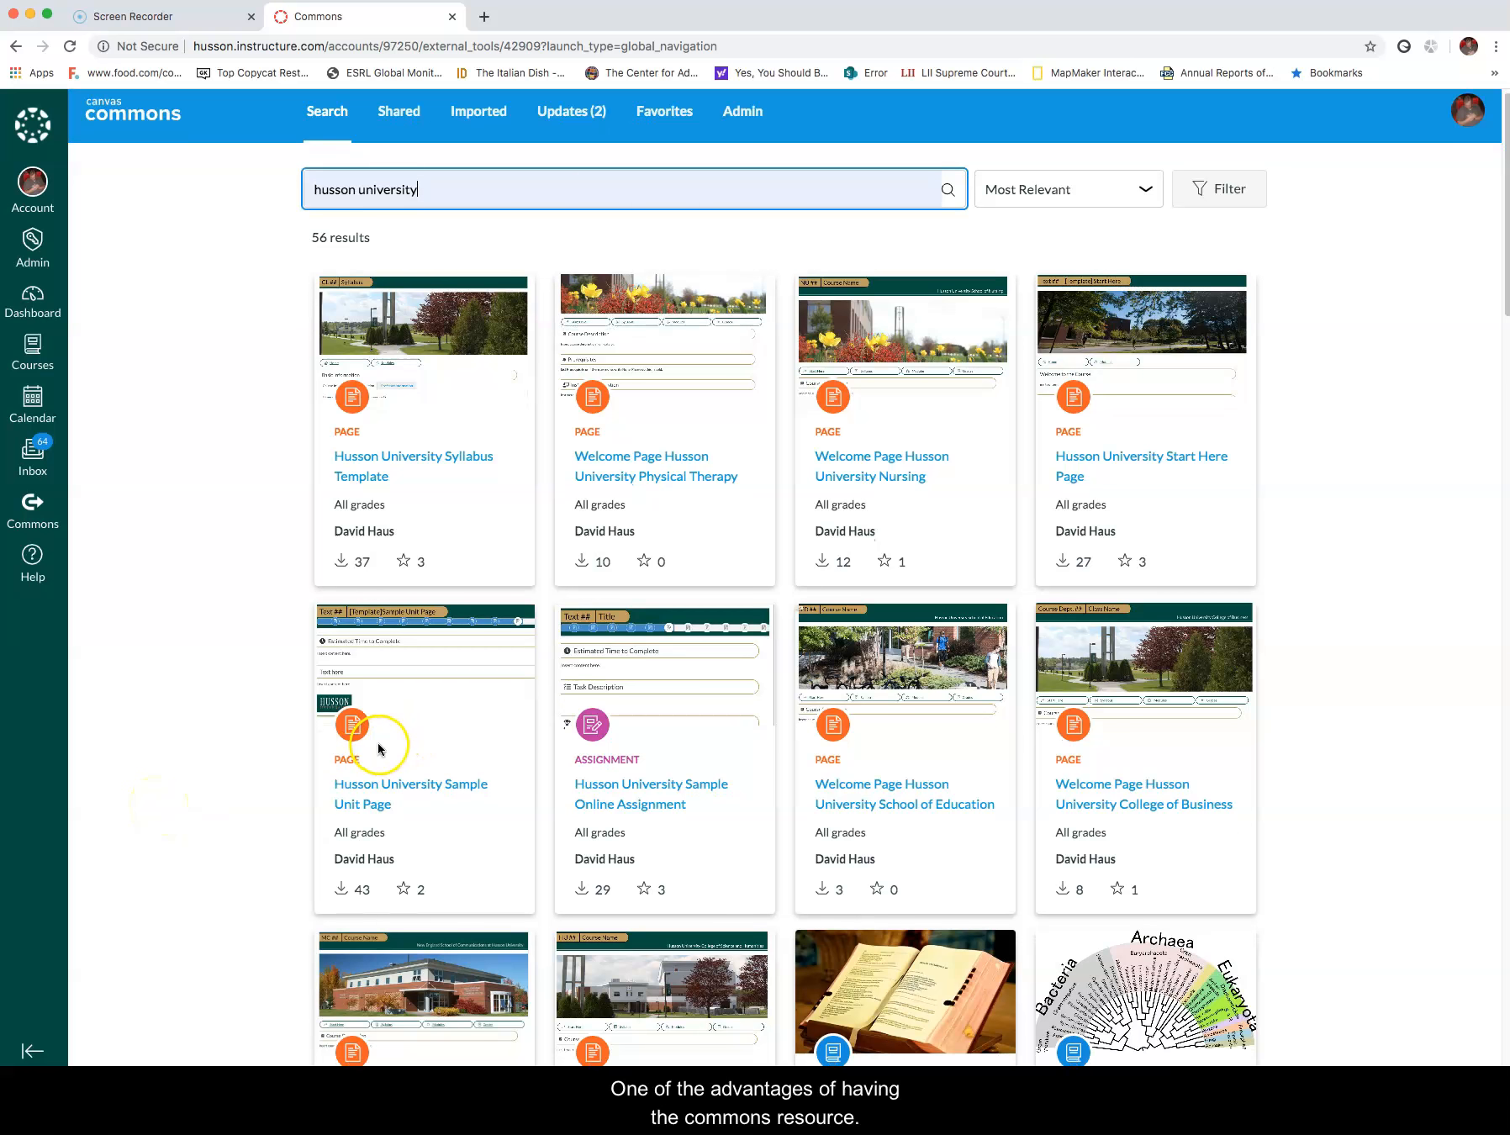
pyautogui.scroll(-3, 366, 748)
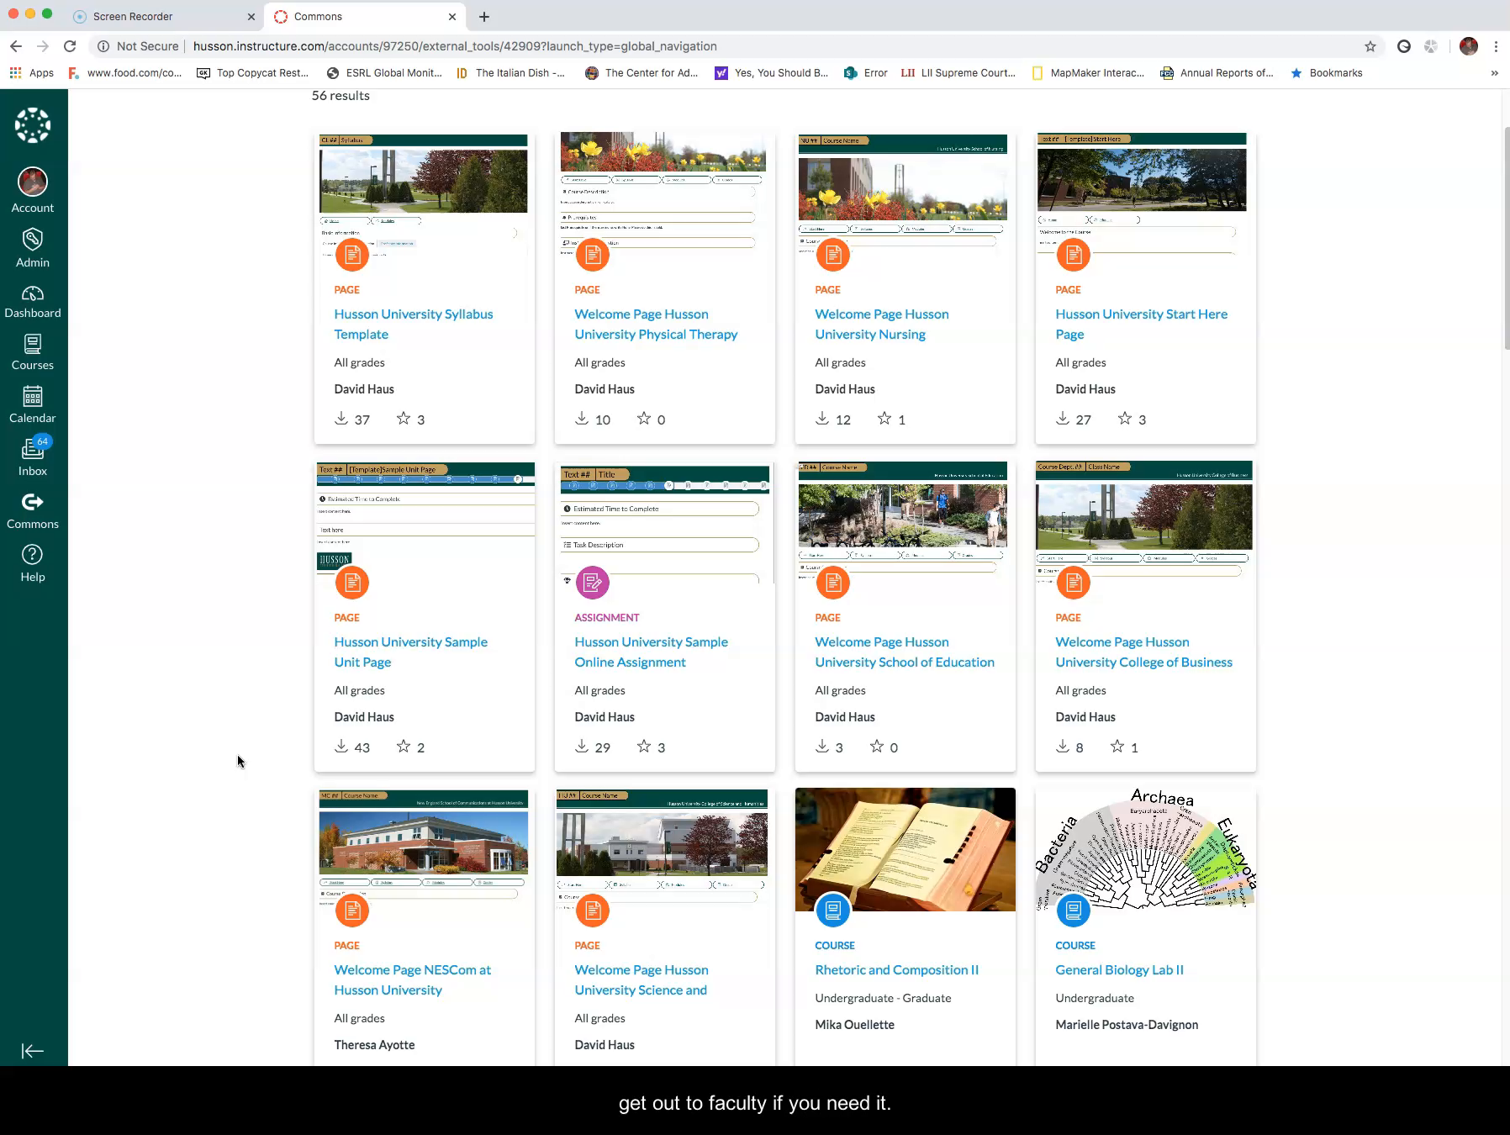
pyautogui.click(350, 618)
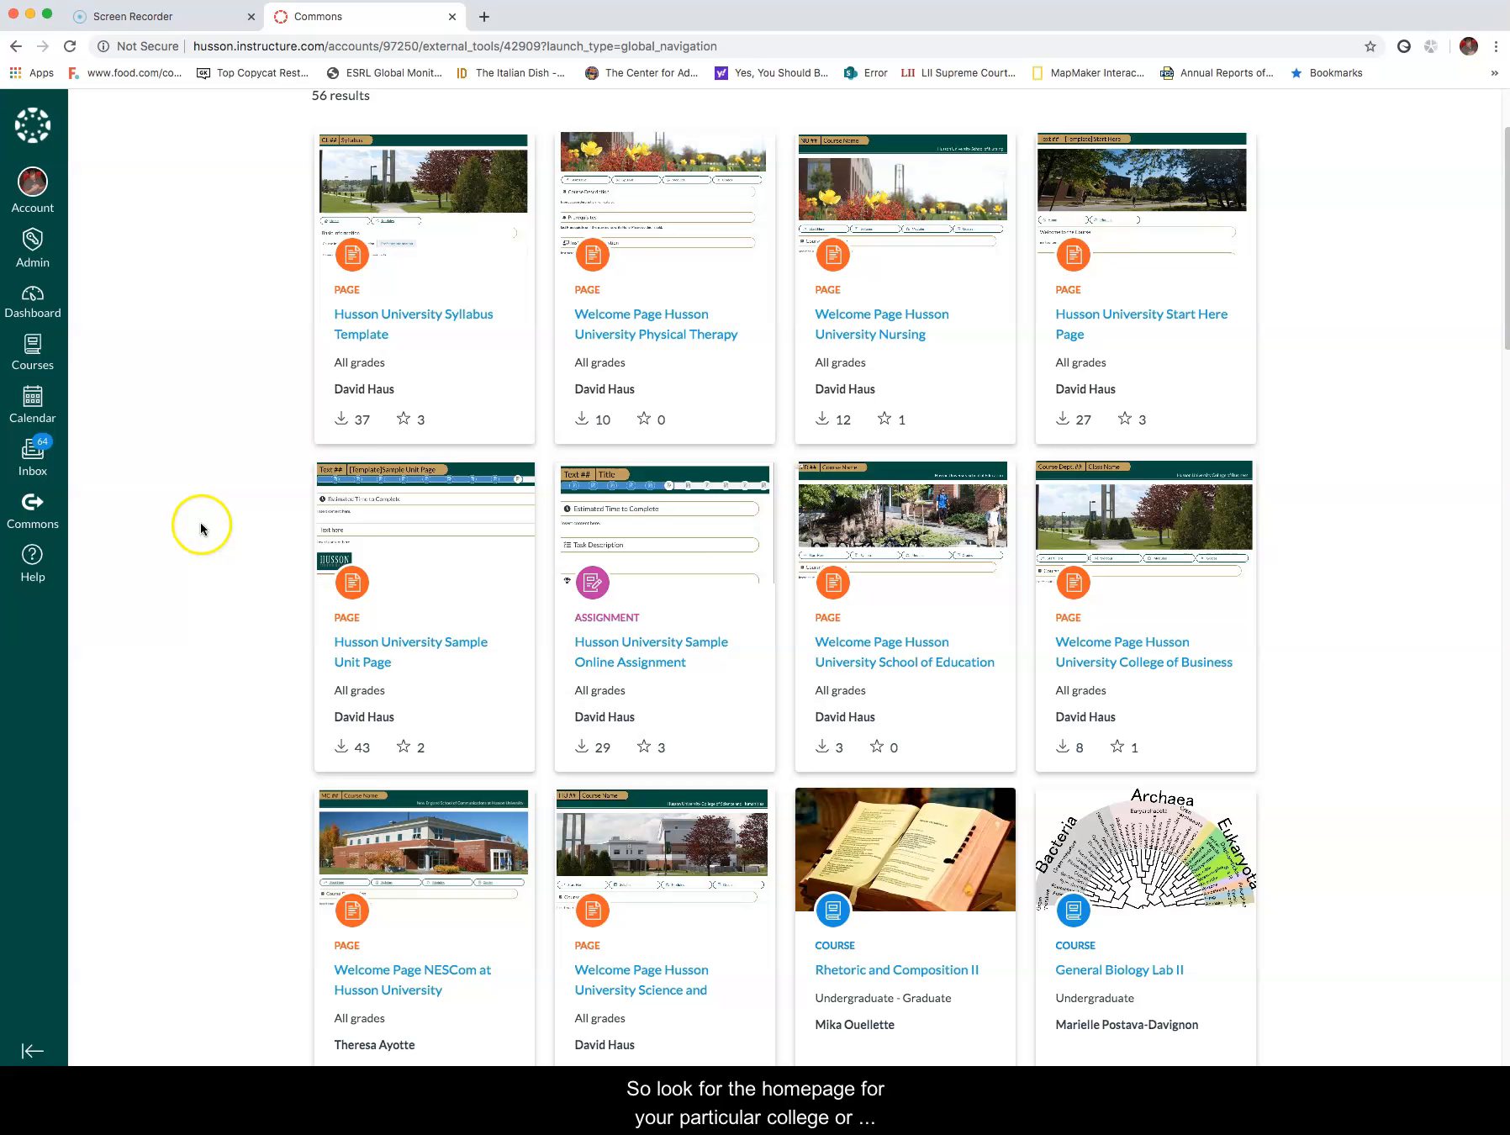
pyautogui.scroll(-2, 180, 523)
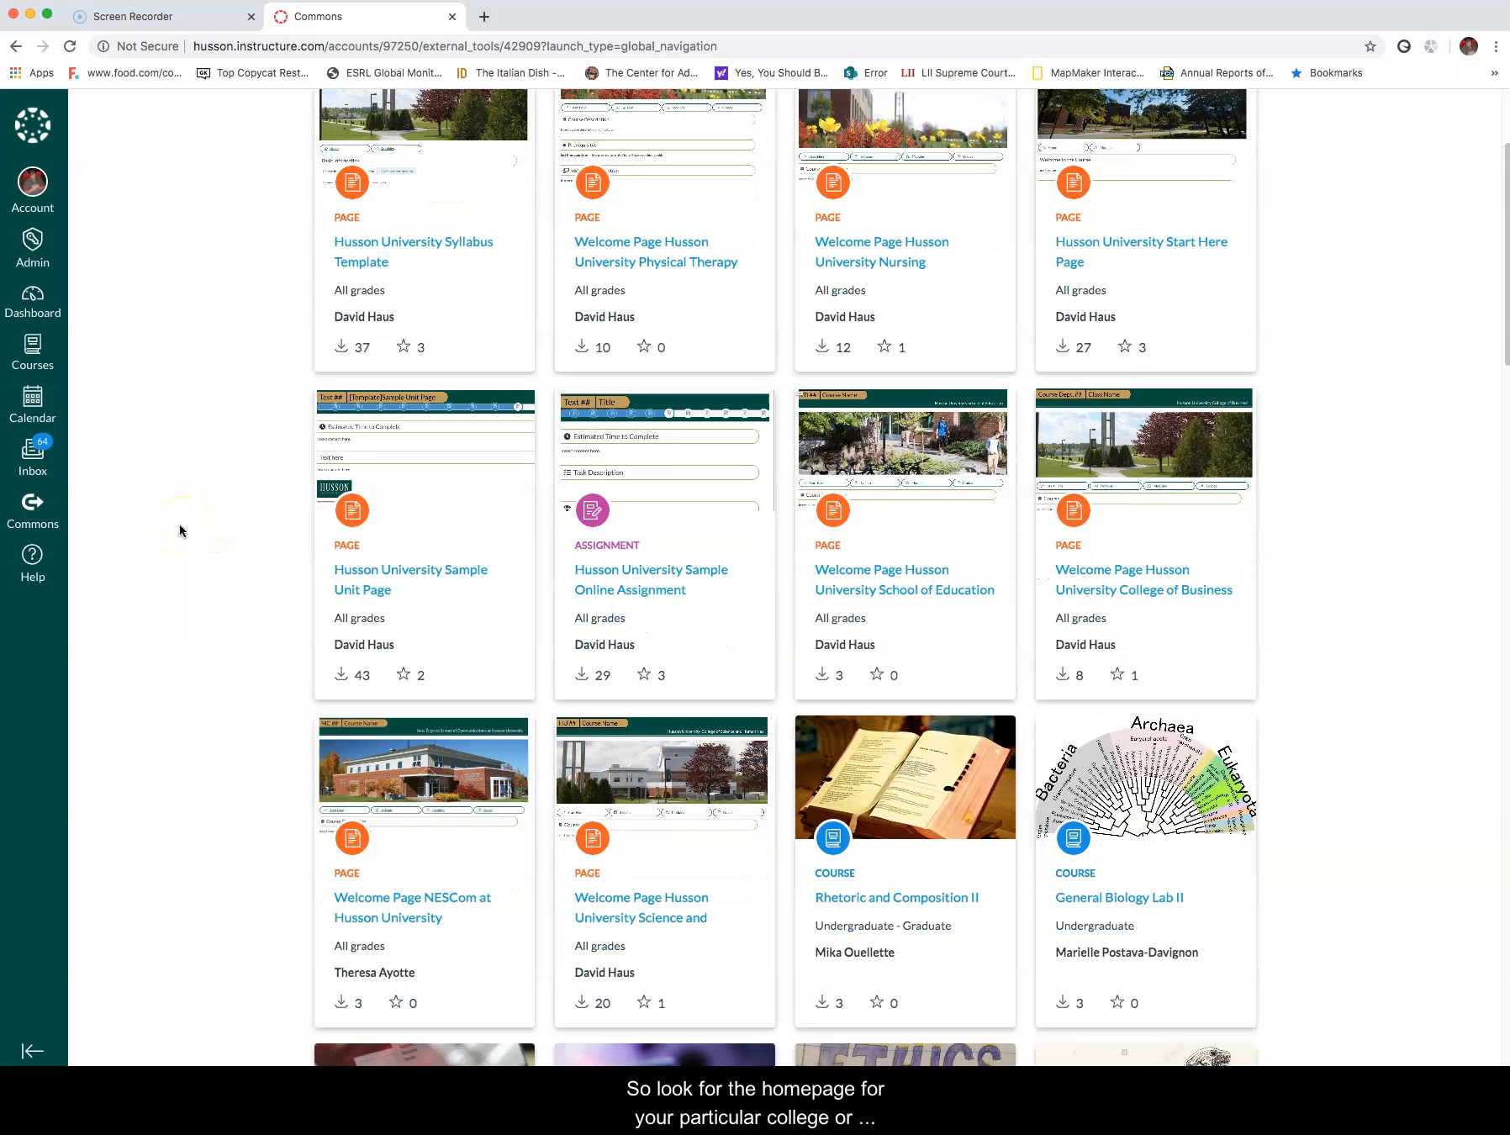
pyautogui.scroll(-2, 160, 538)
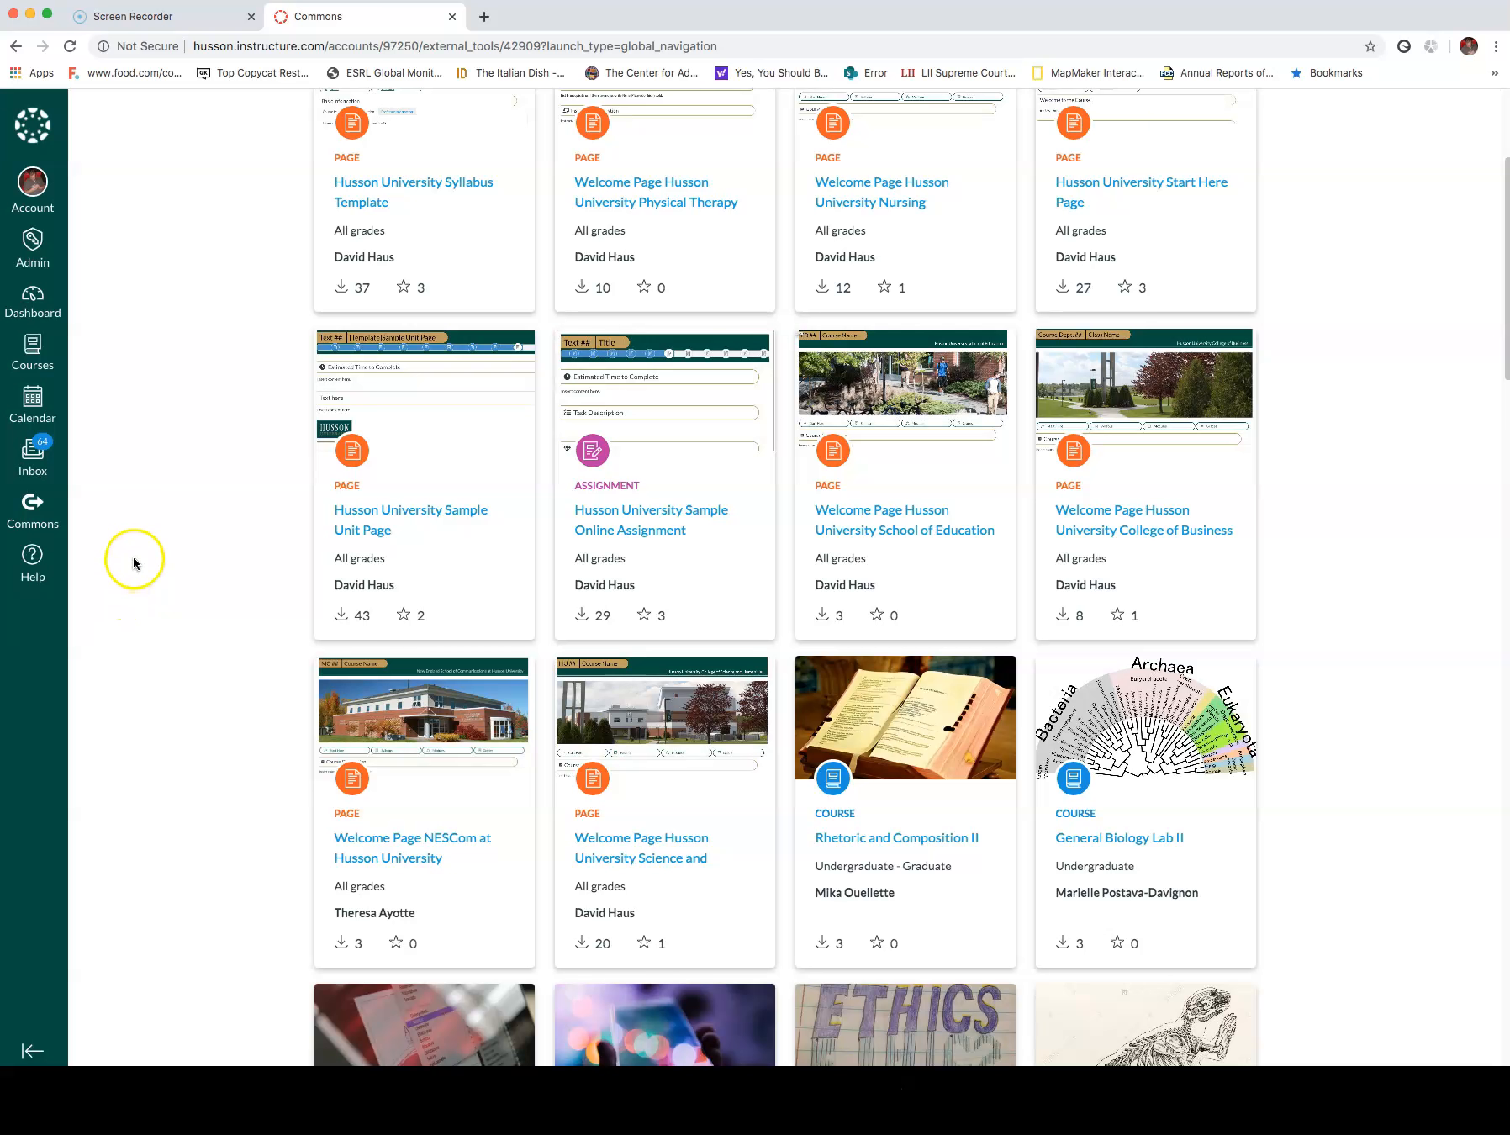
pyautogui.scroll(7, 133, 562)
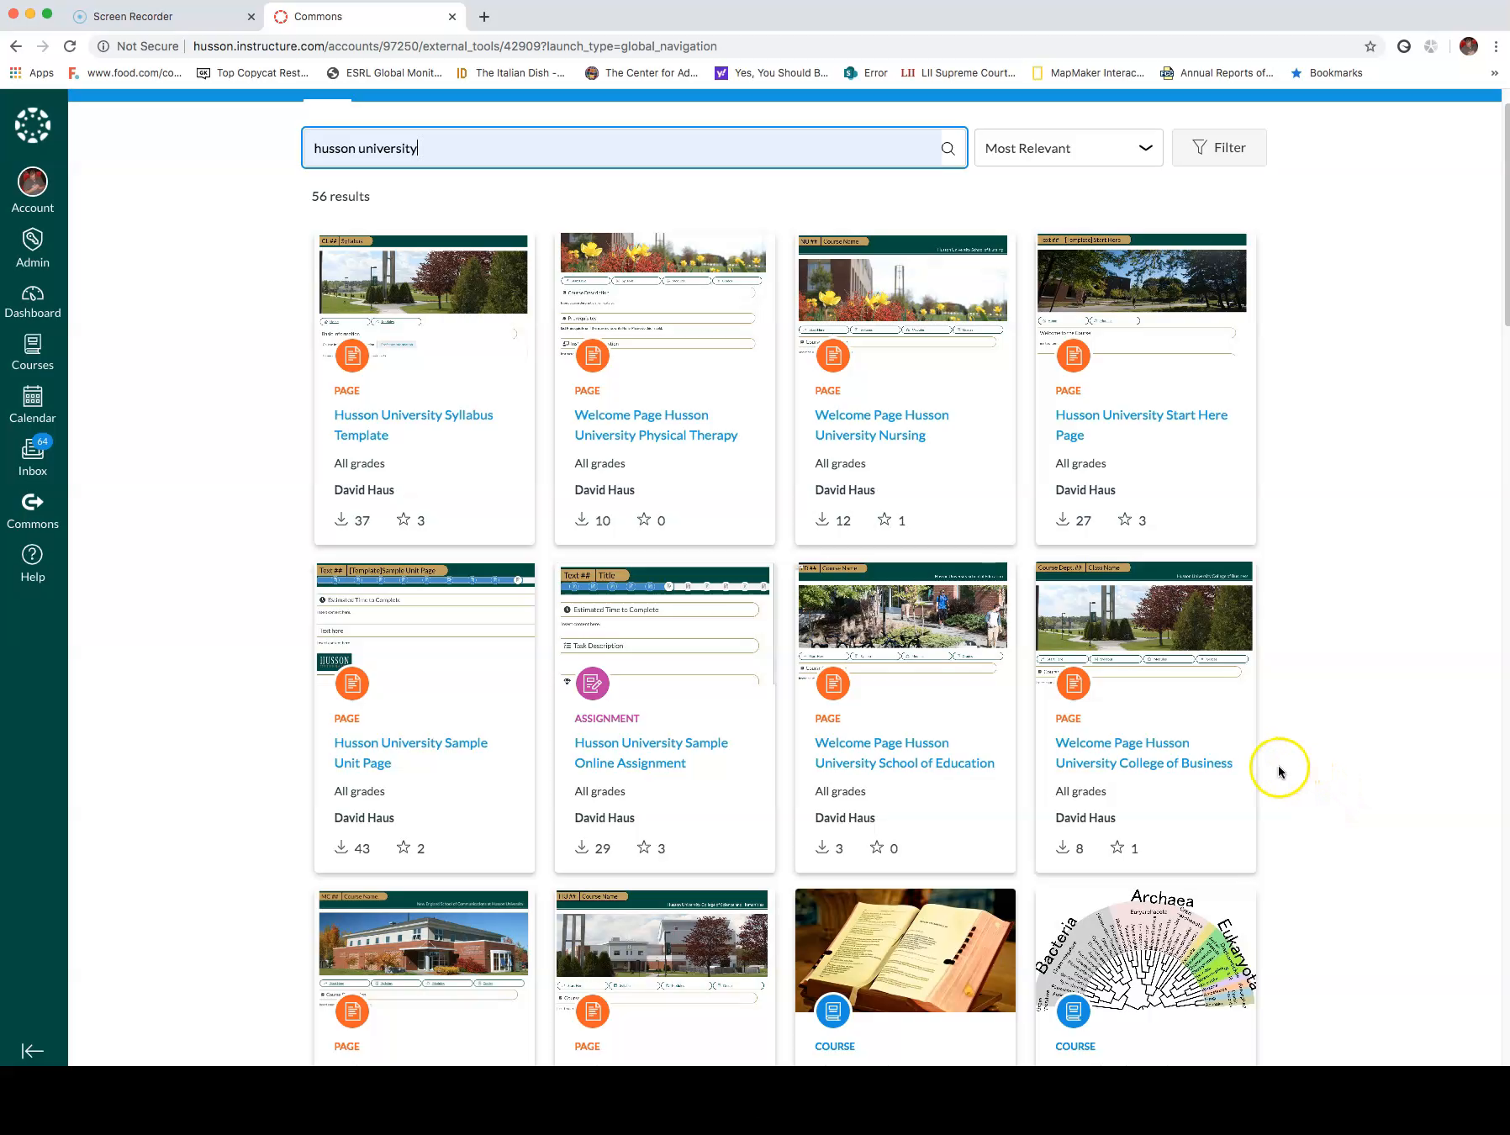
pyautogui.click(1154, 771)
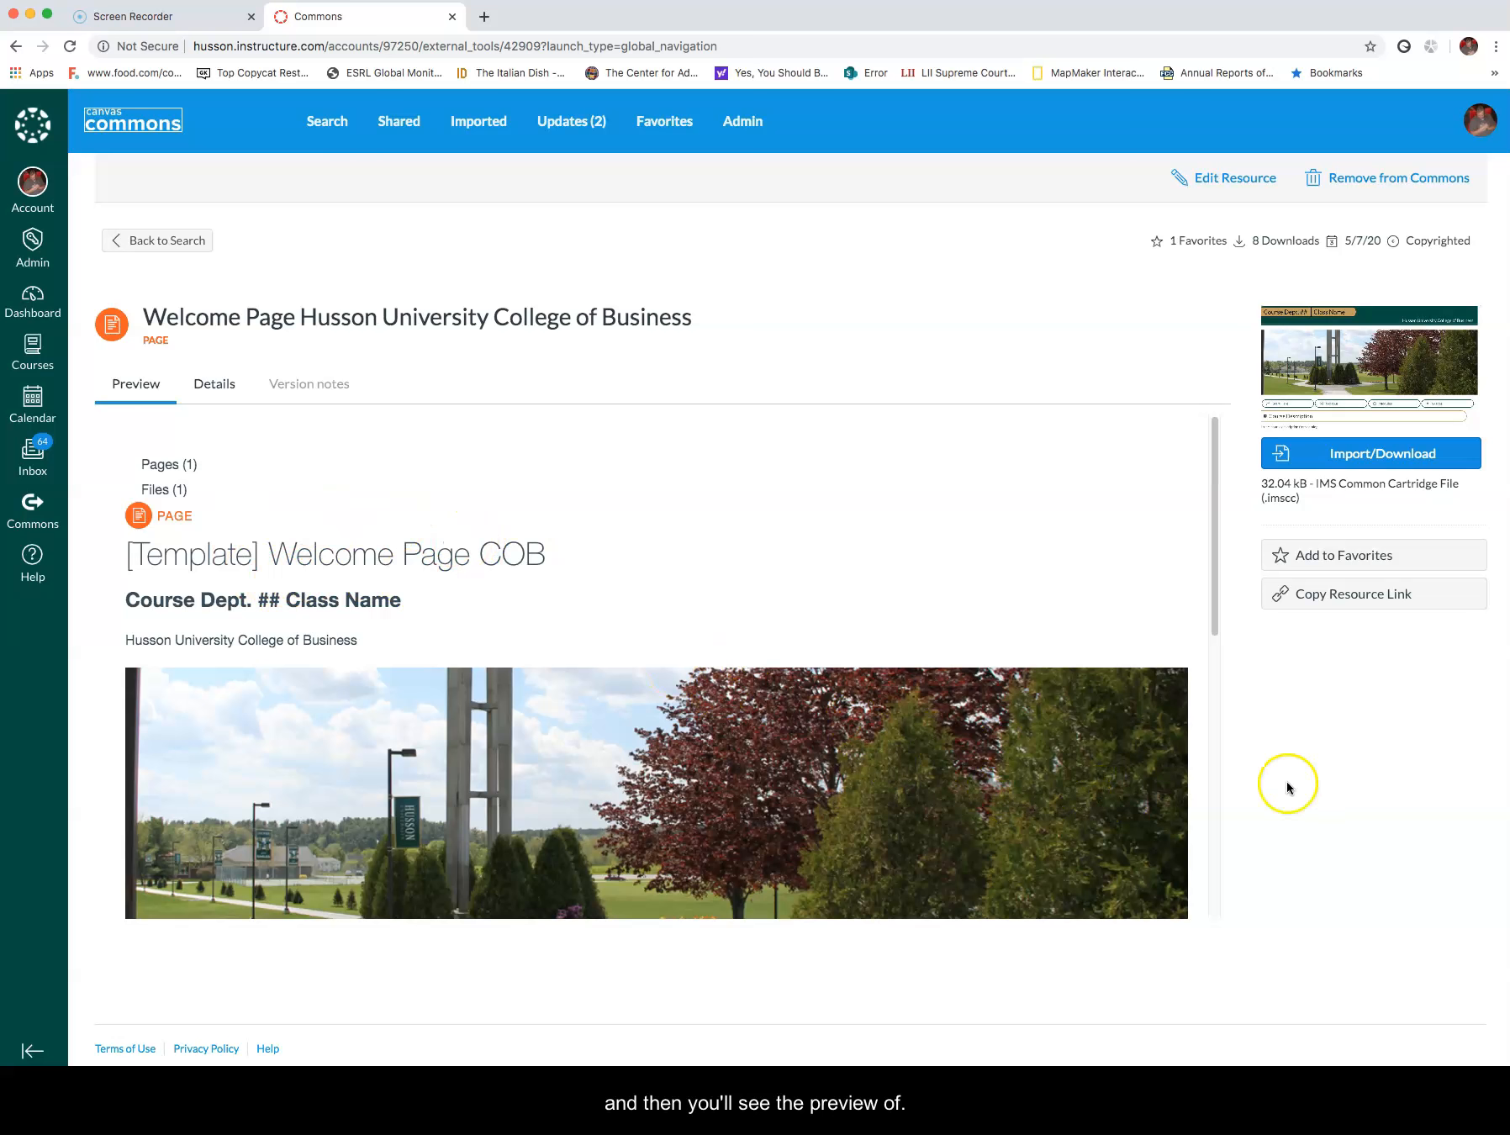
# Import the College of Business welcome page into the test course.
pyautogui.click(1346, 454)
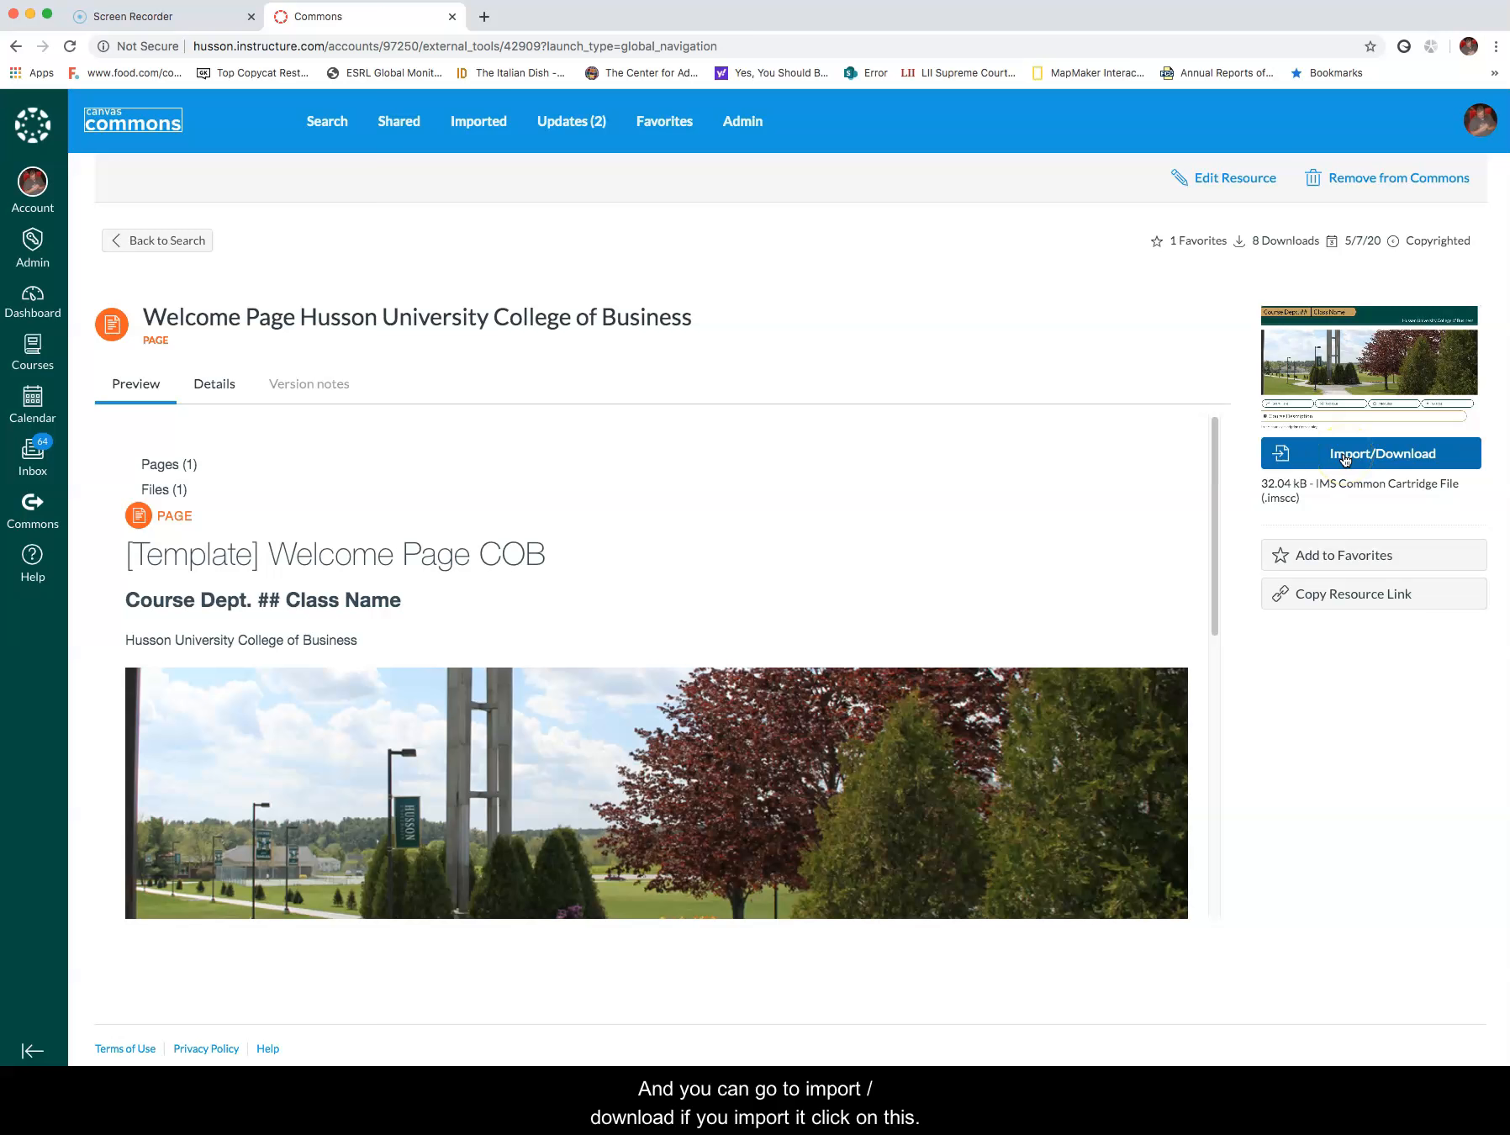
pyautogui.click(1346, 460)
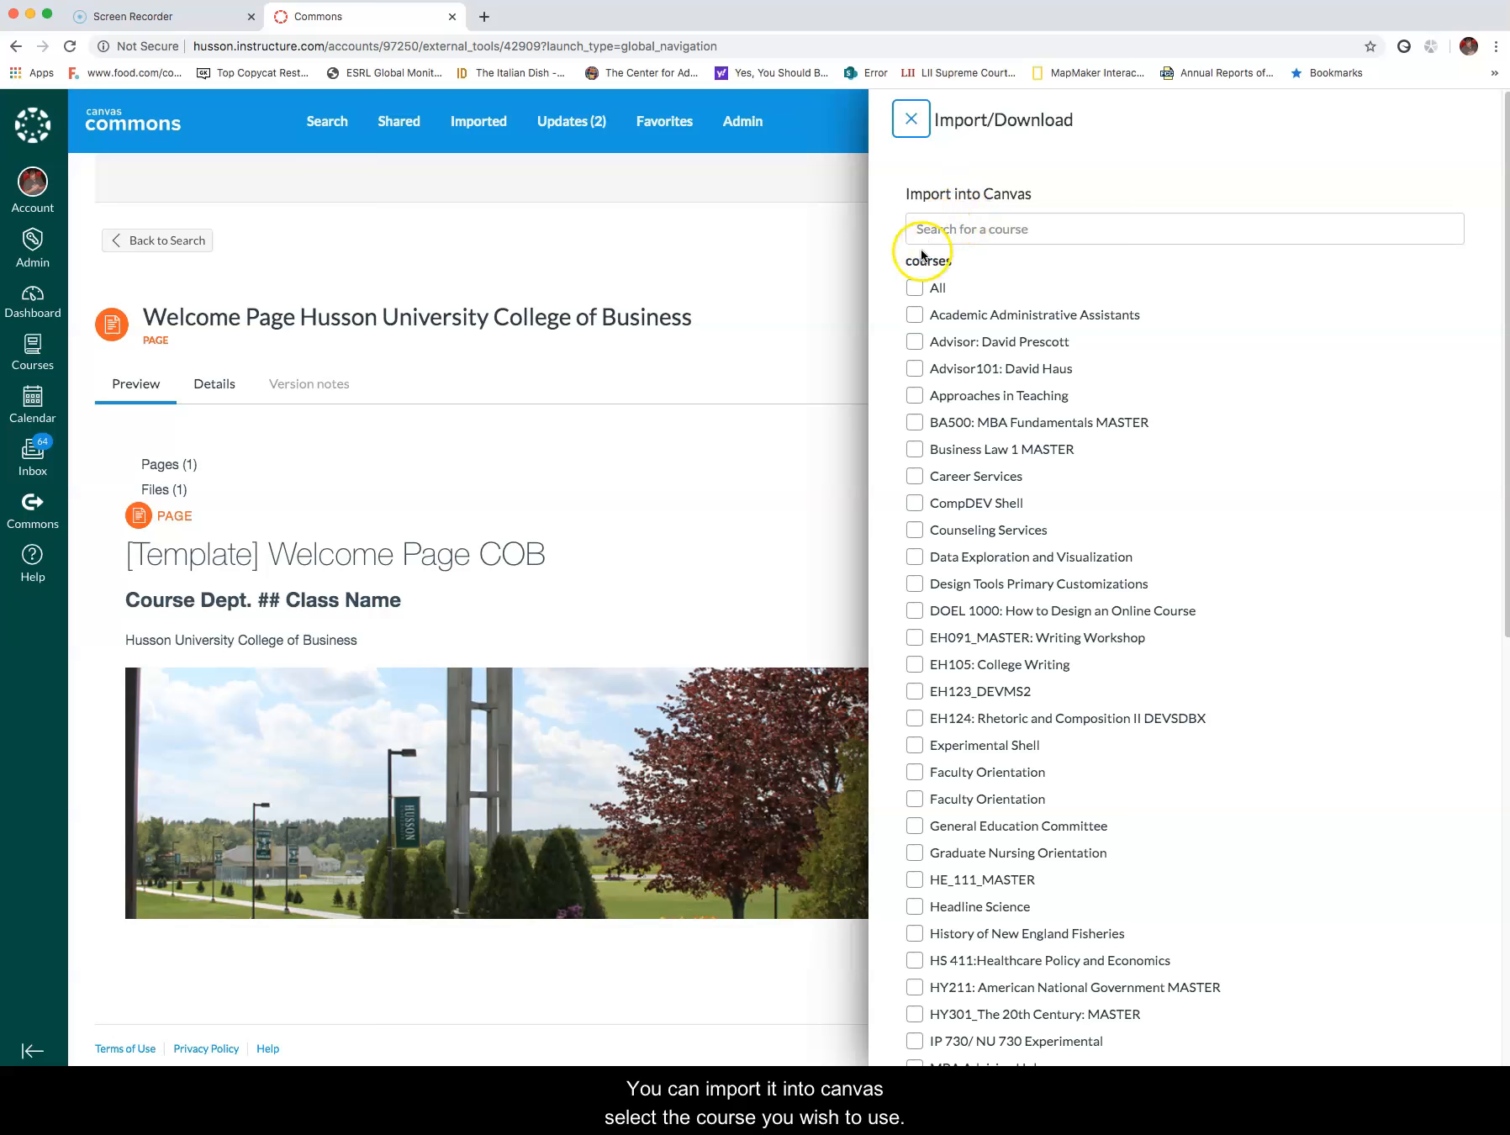
pyautogui.scroll(-8, 984, 841)
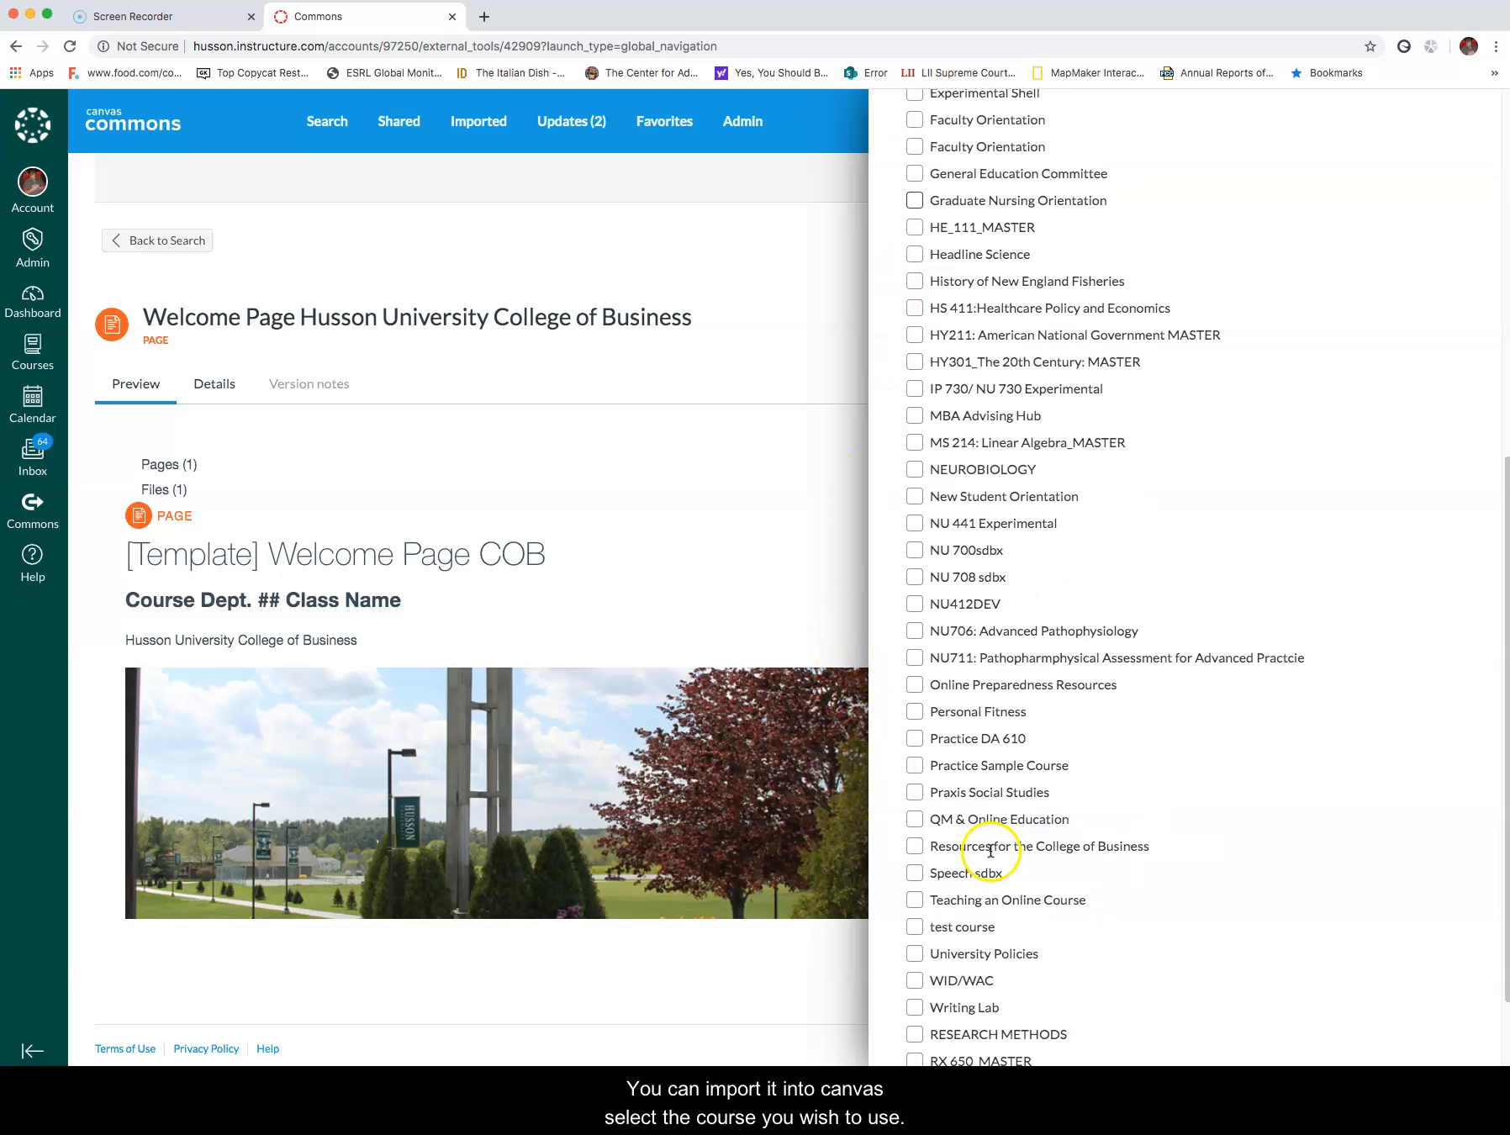
pyautogui.scroll(-2, 988, 849)
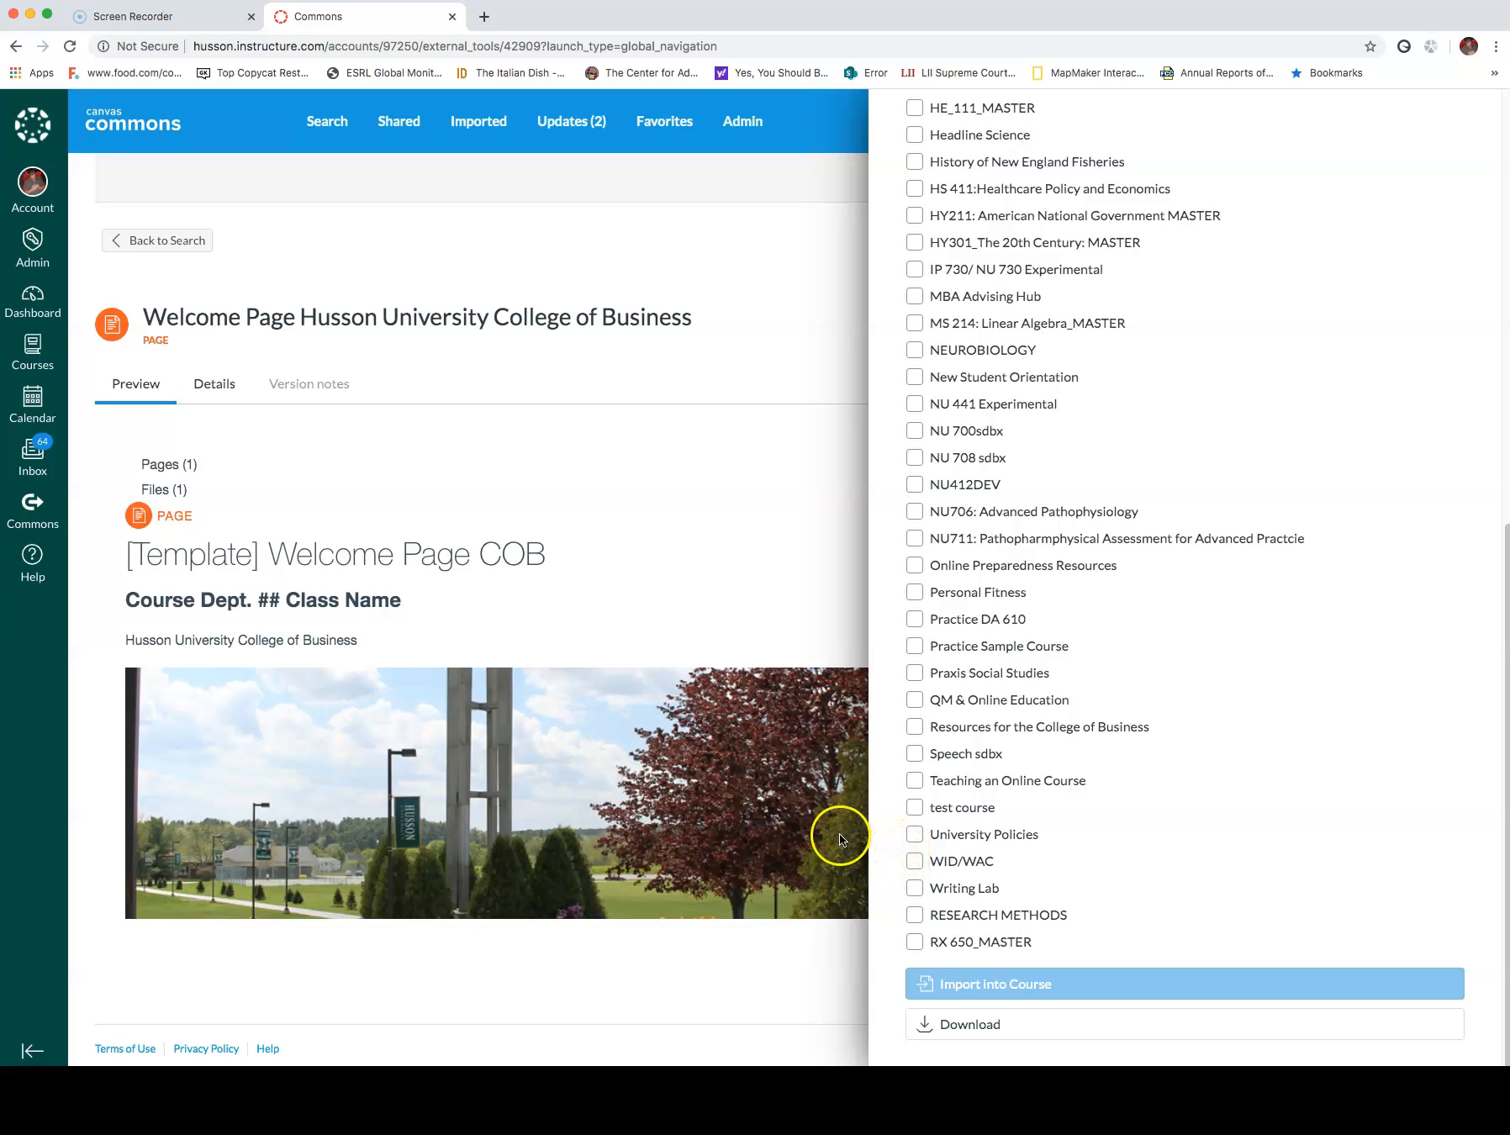
pyautogui.click(915, 807)
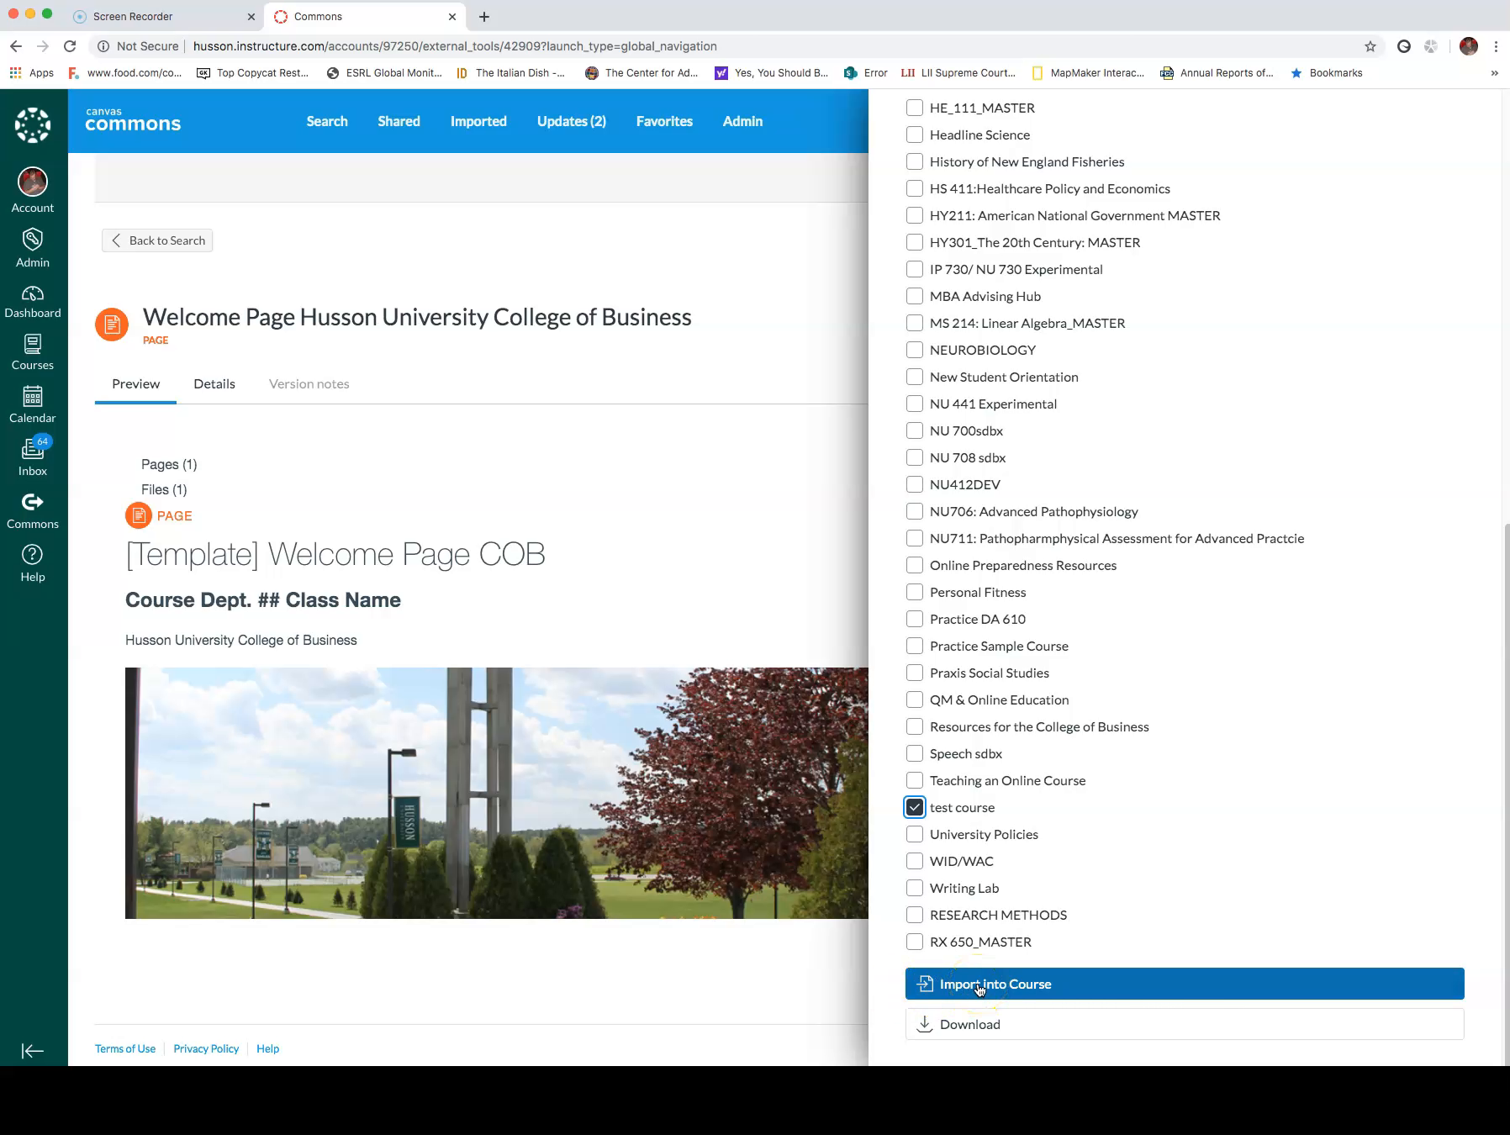
pyautogui.click(978, 988)
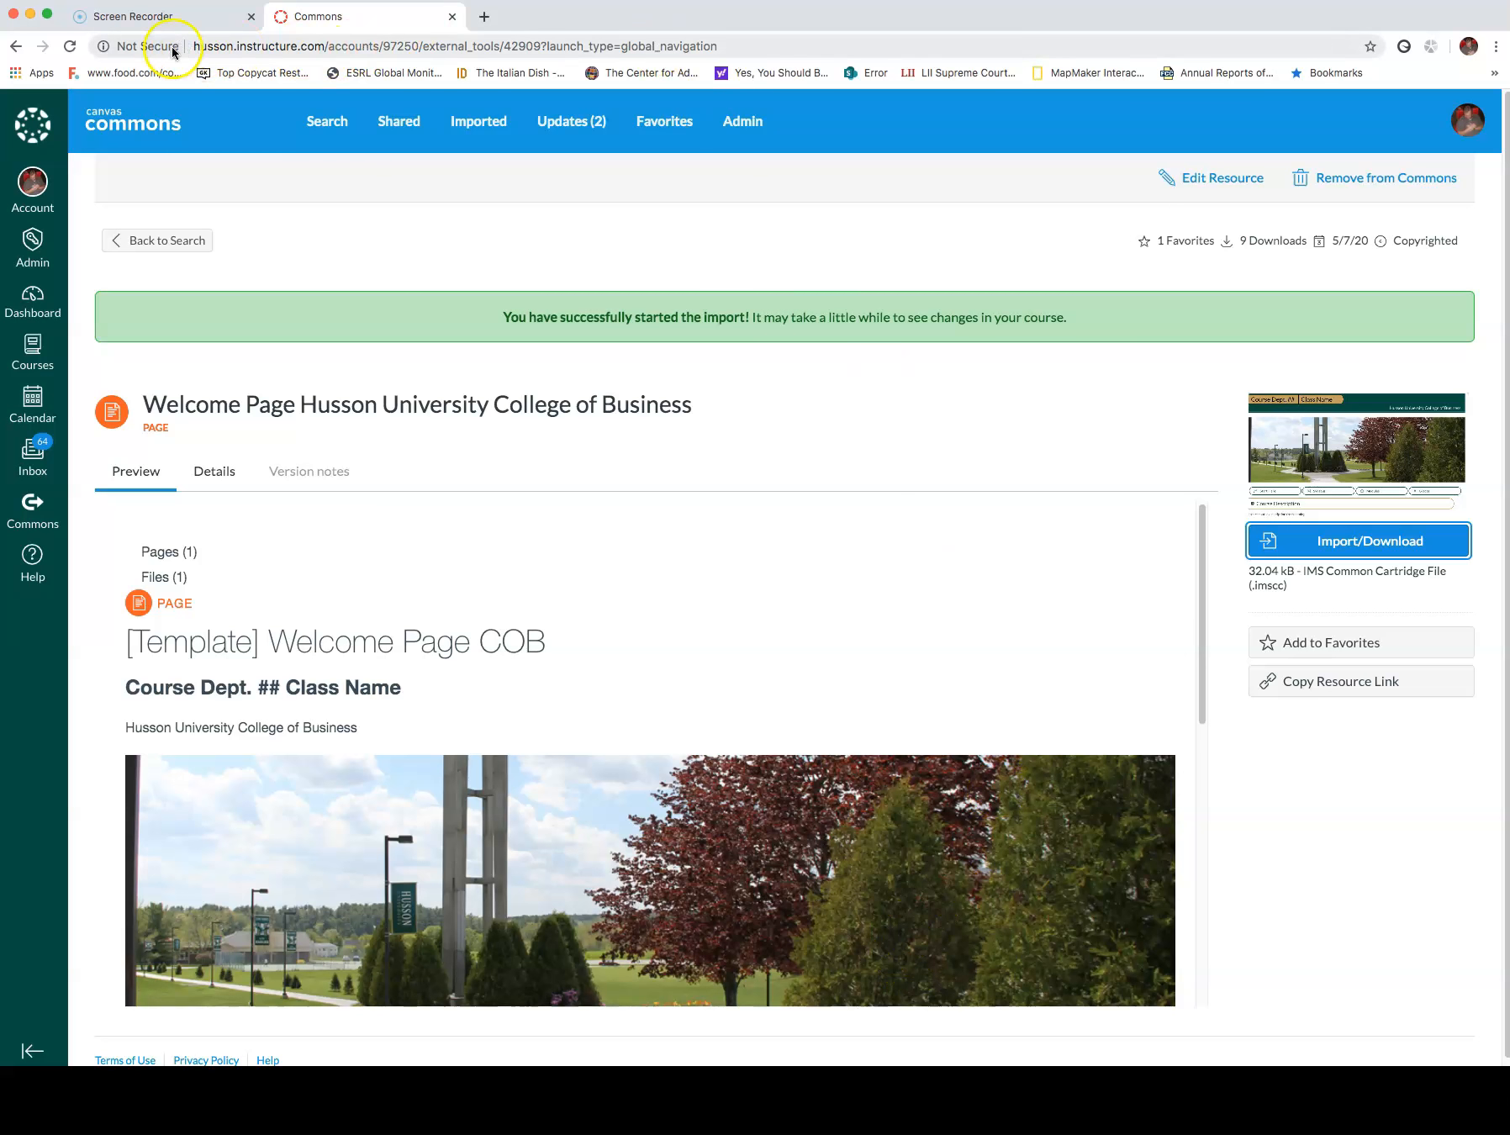
# Go to the test course and open its imported [Template] Welcome Page COB page for editing.
pyautogui.click(33, 346)
pyautogui.scroll(-20, 107, 664)
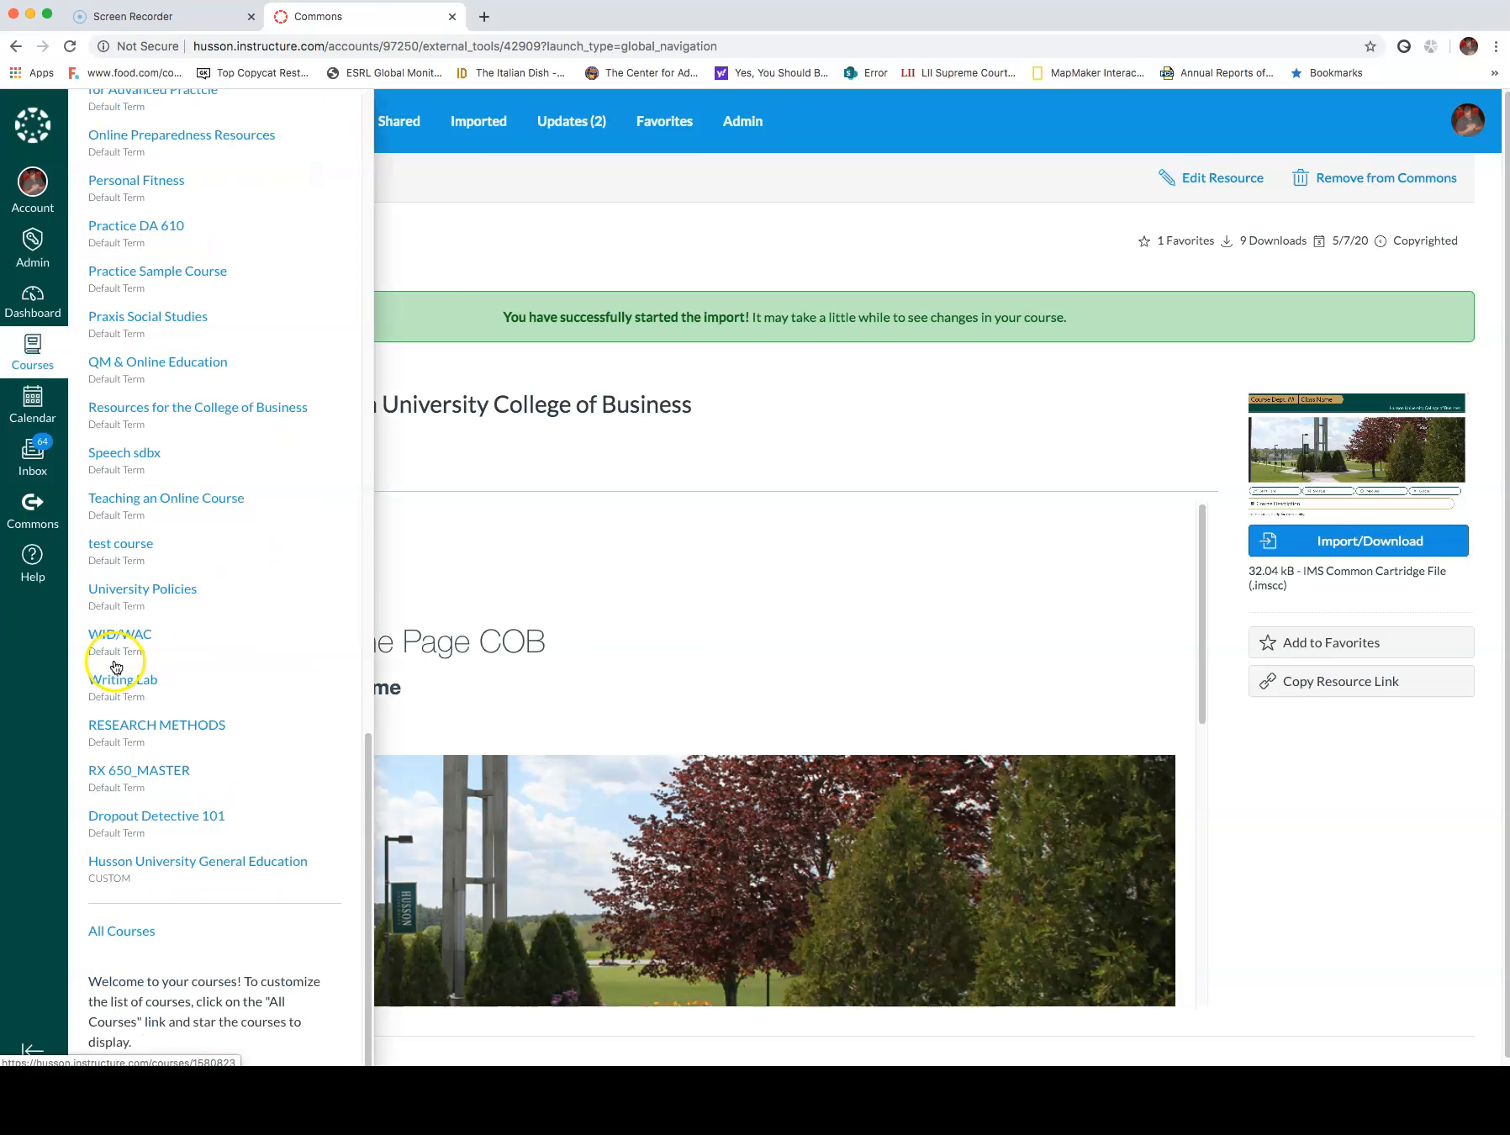
pyautogui.click(104, 543)
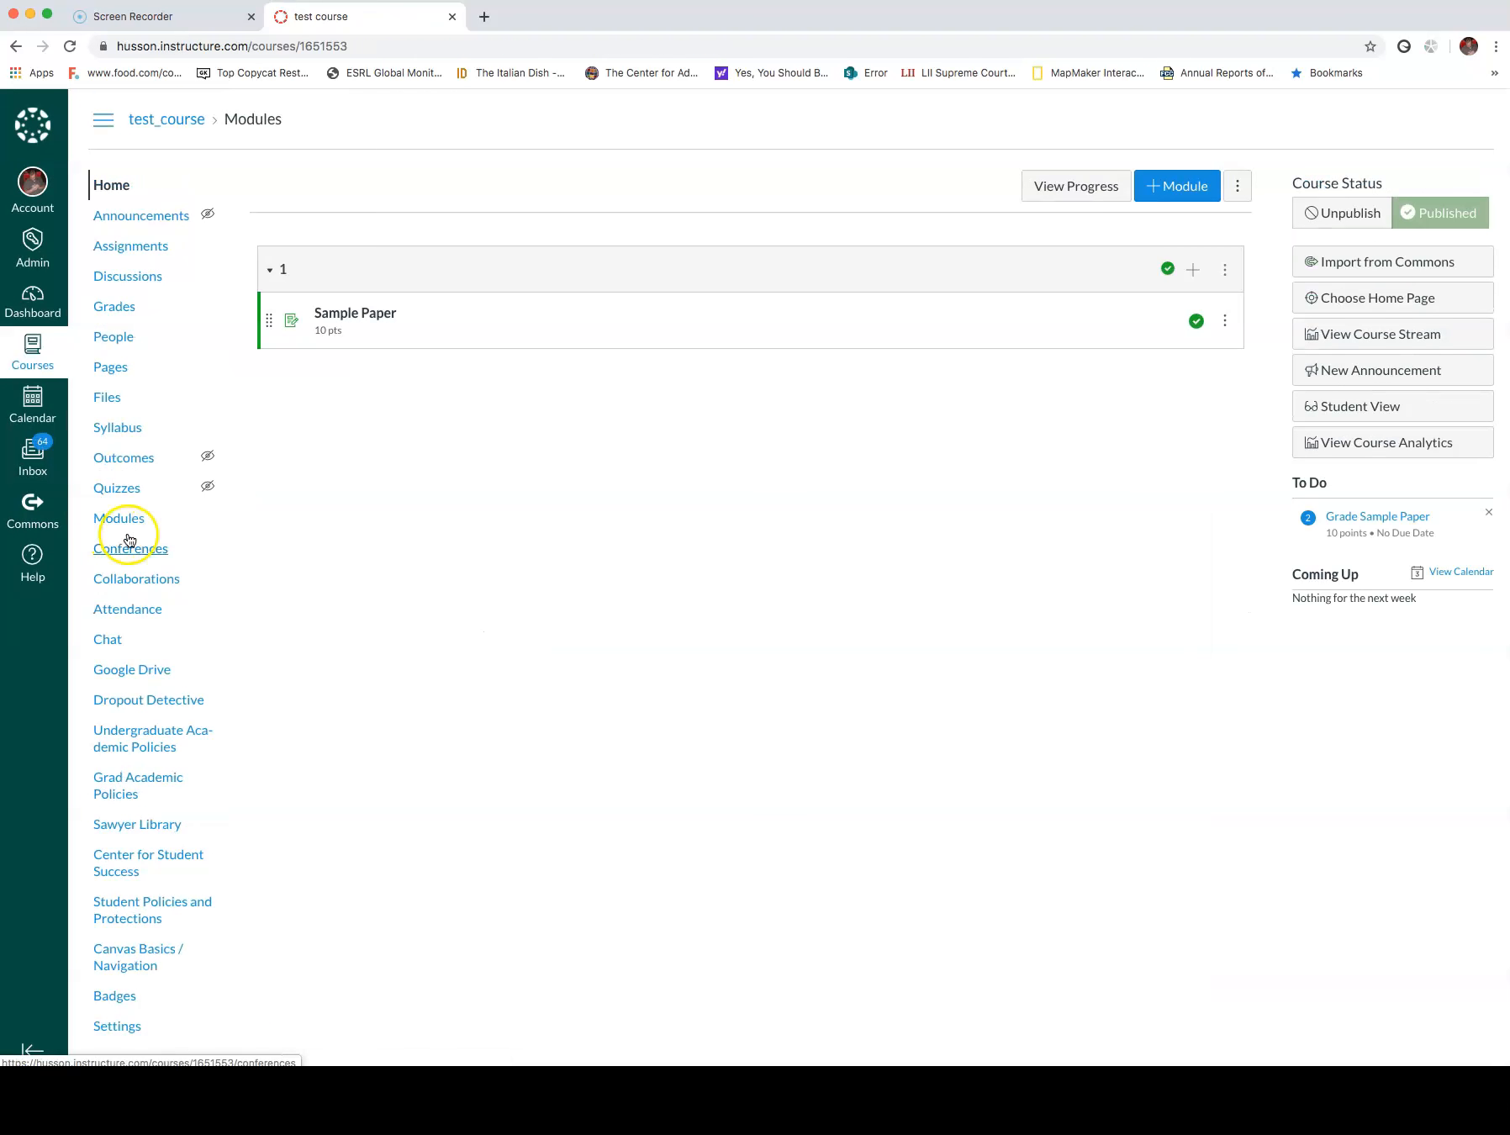
pyautogui.click(110, 367)
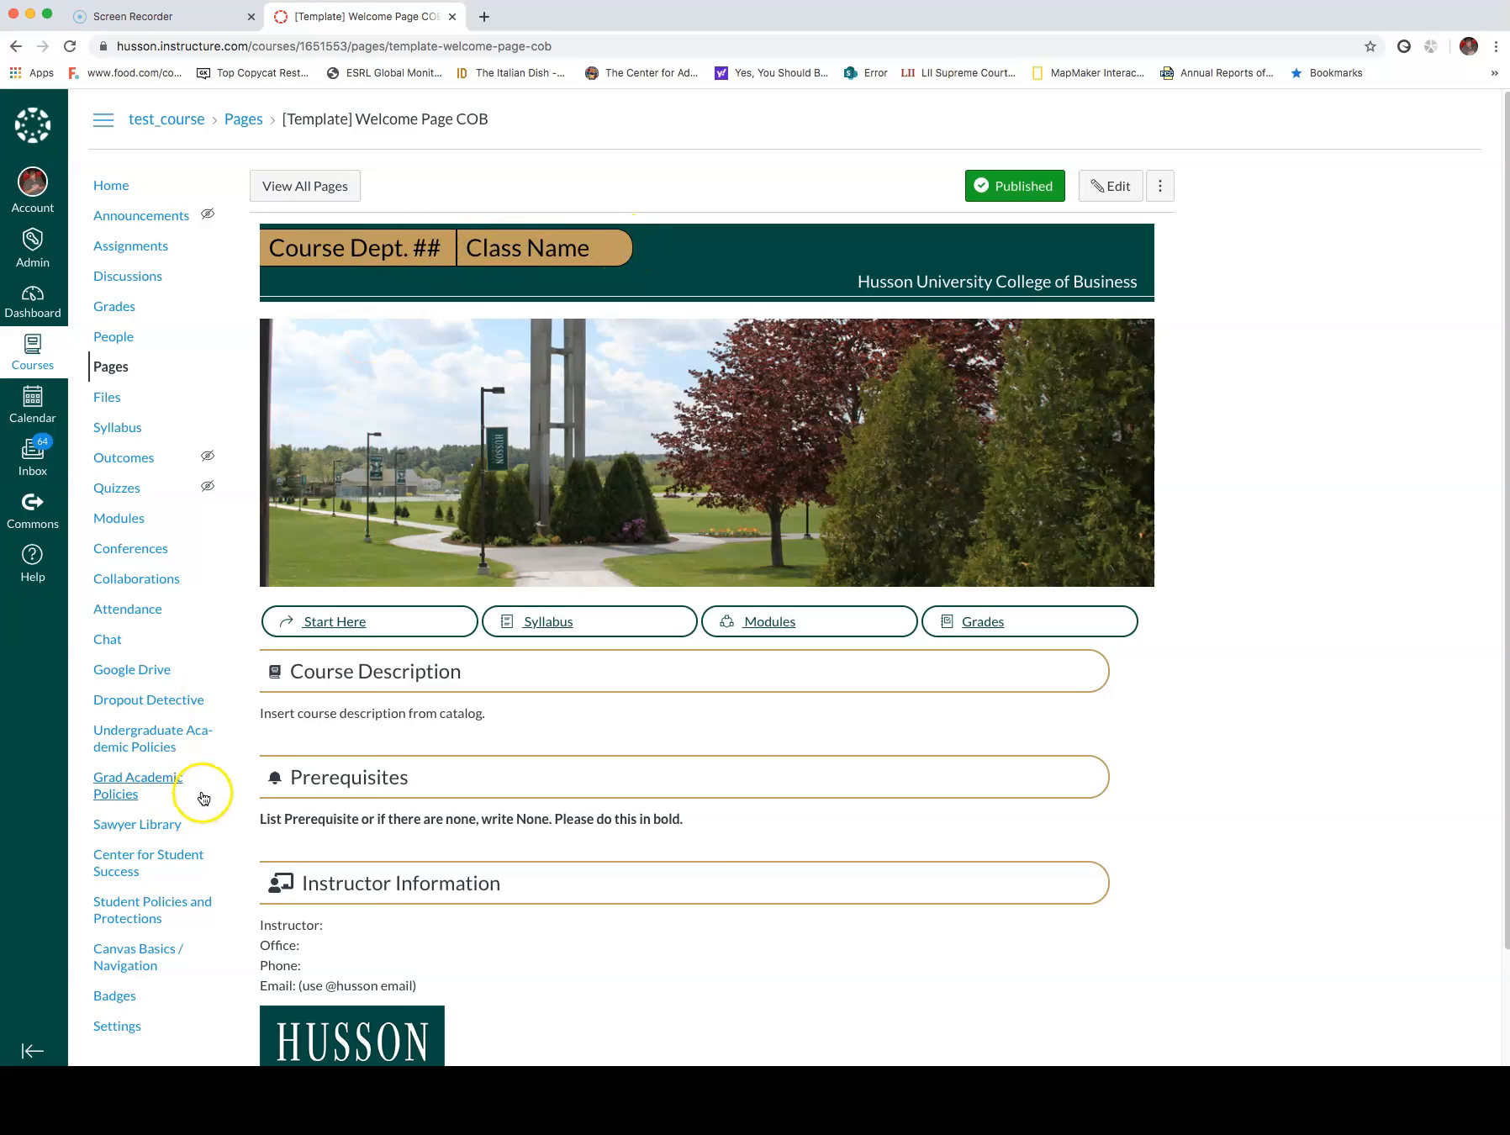
pyautogui.click(1107, 192)
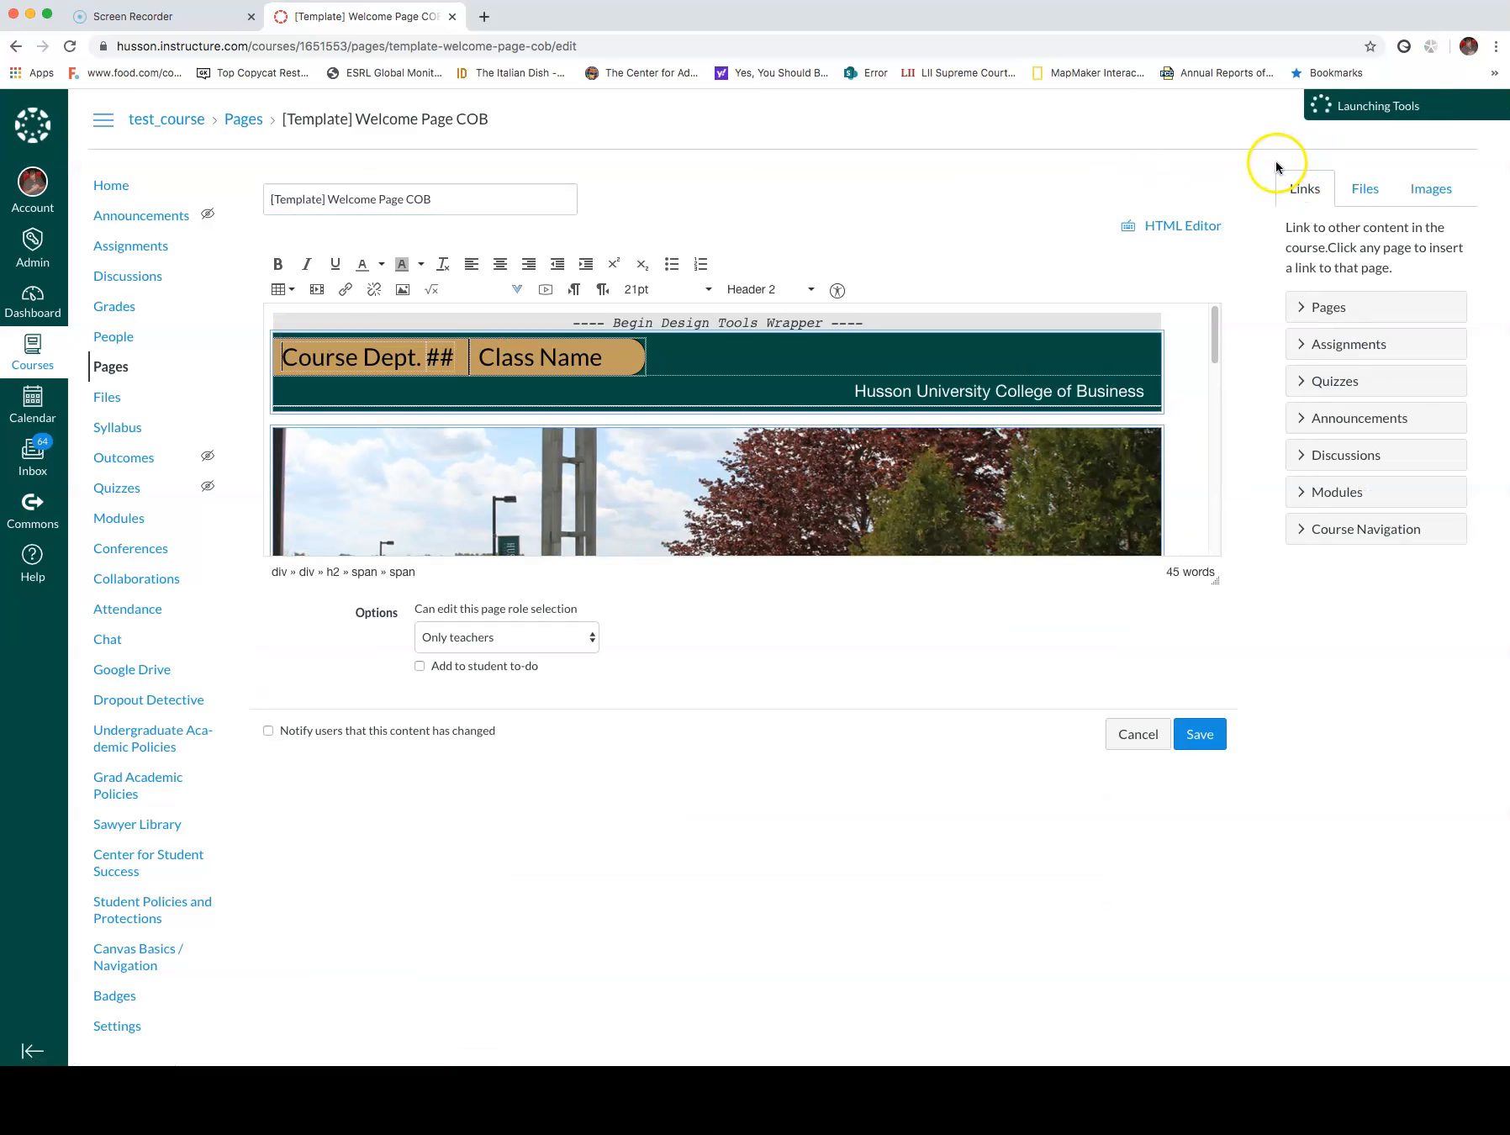
# Review the template's sections in the editor and check the page for accessibility issues.
pyautogui.click(1487, 103)
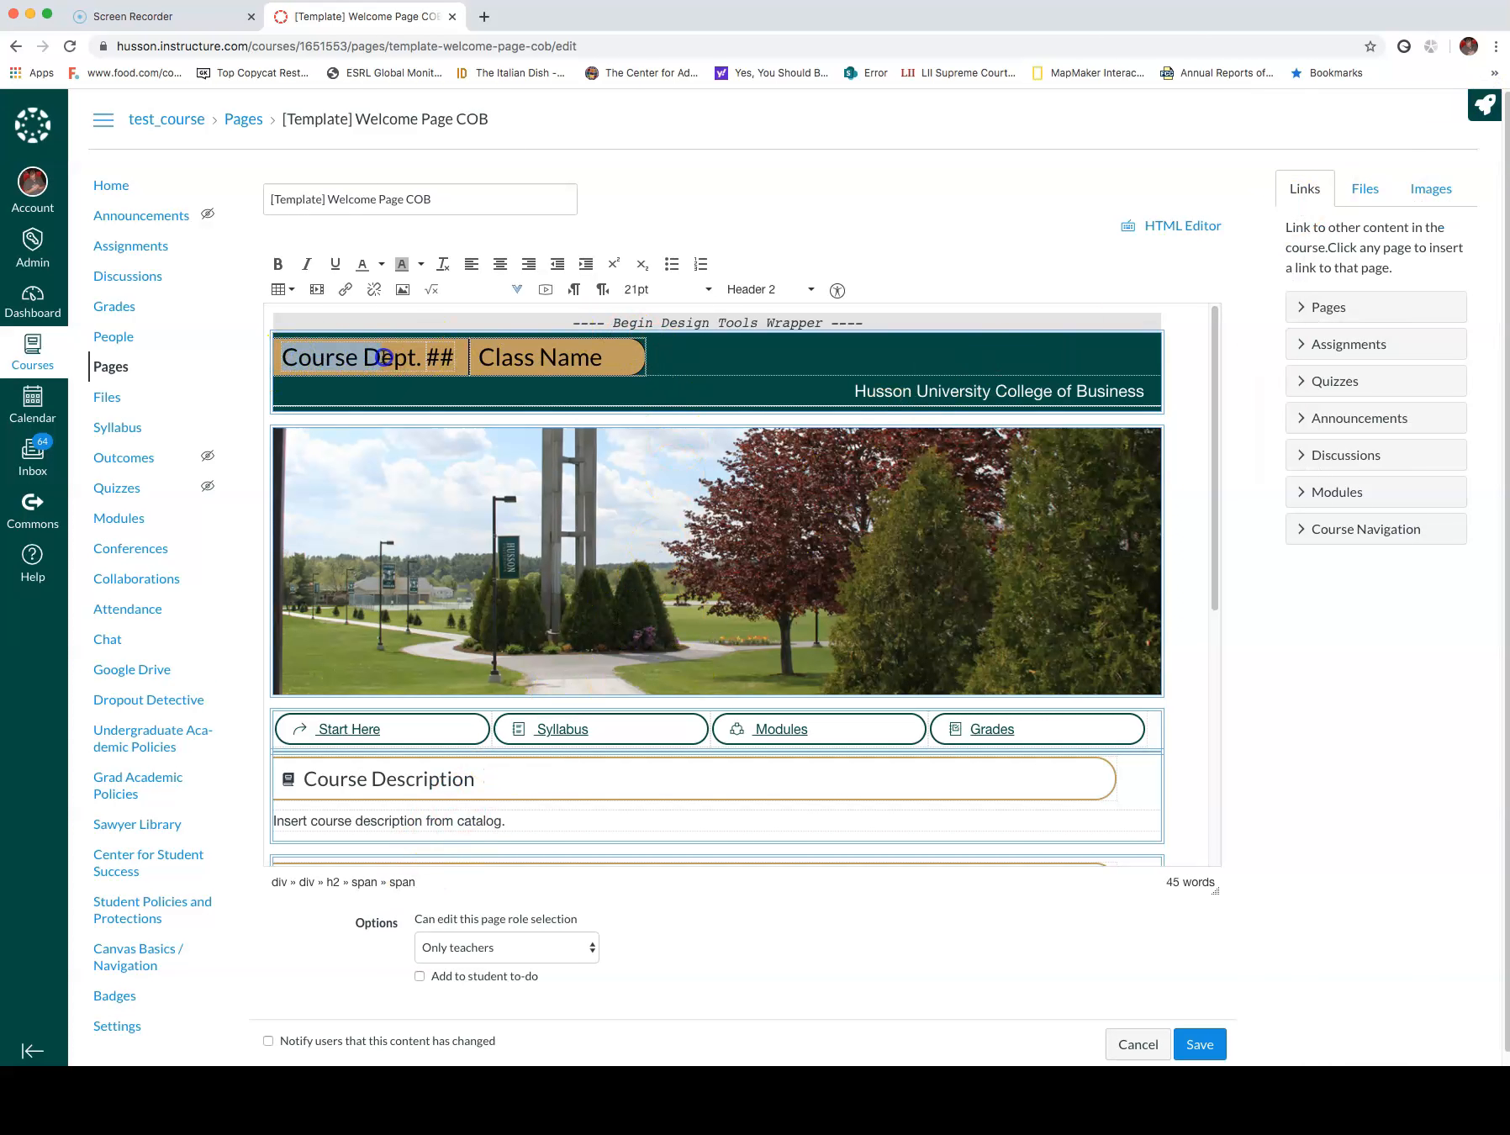
pyautogui.scroll(-4, 471, 617)
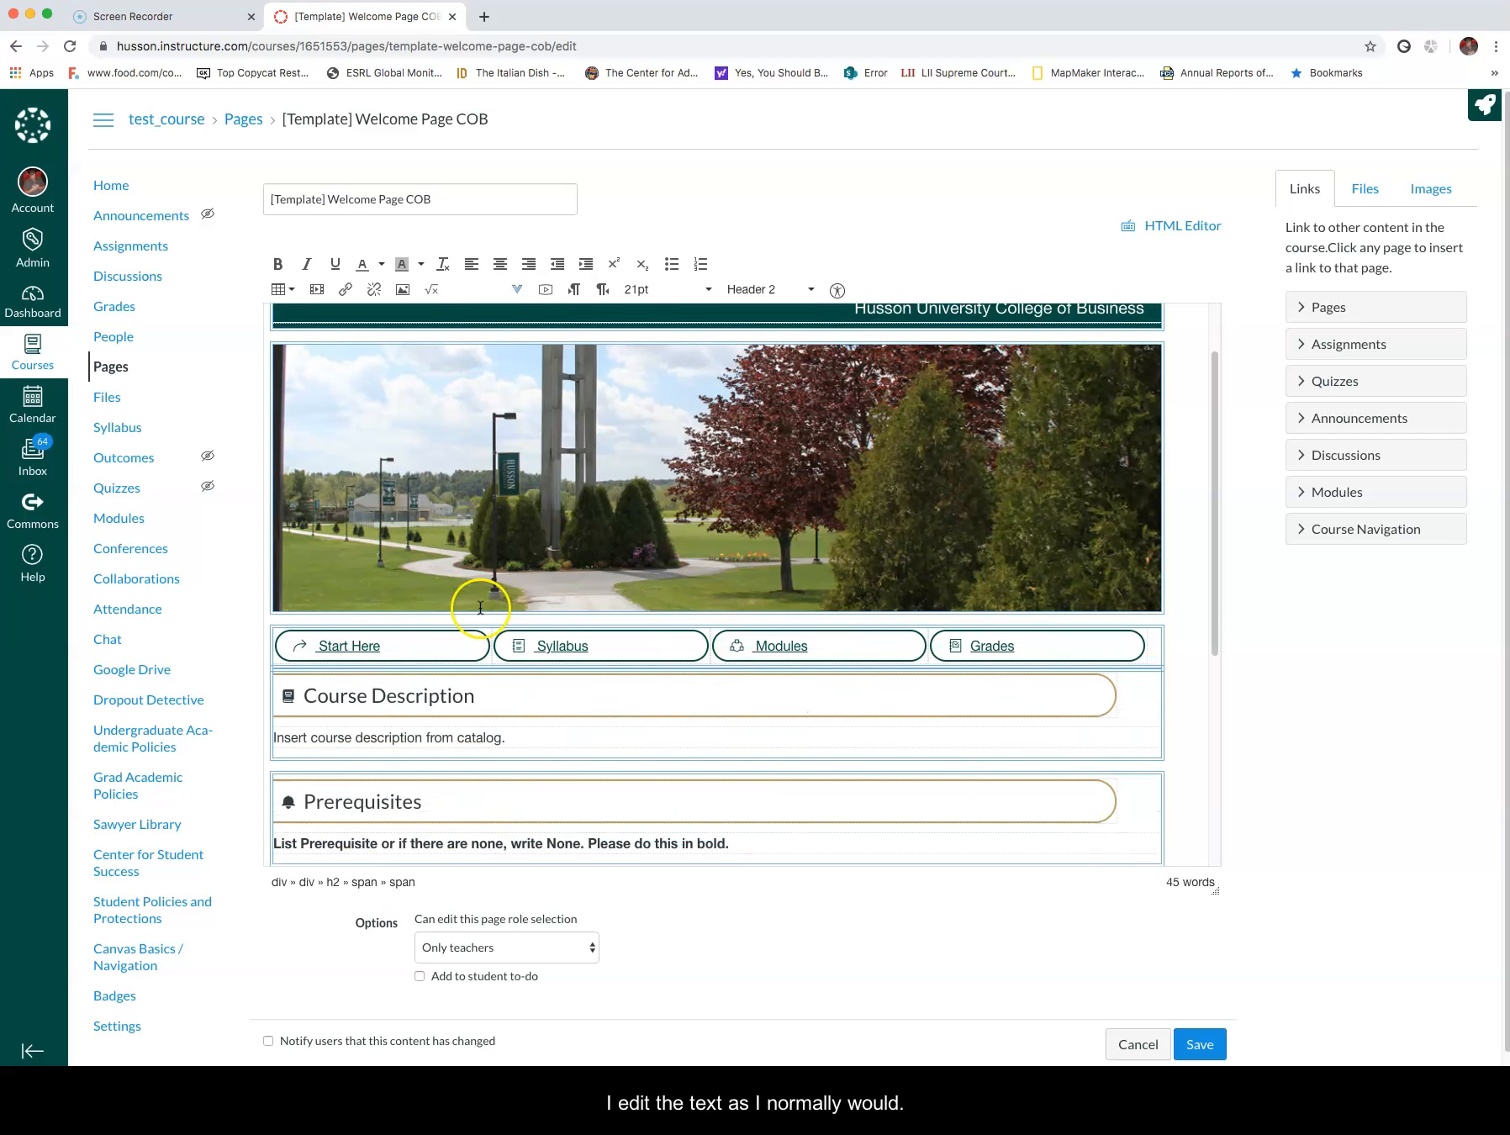
pyautogui.scroll(-2, 441, 652)
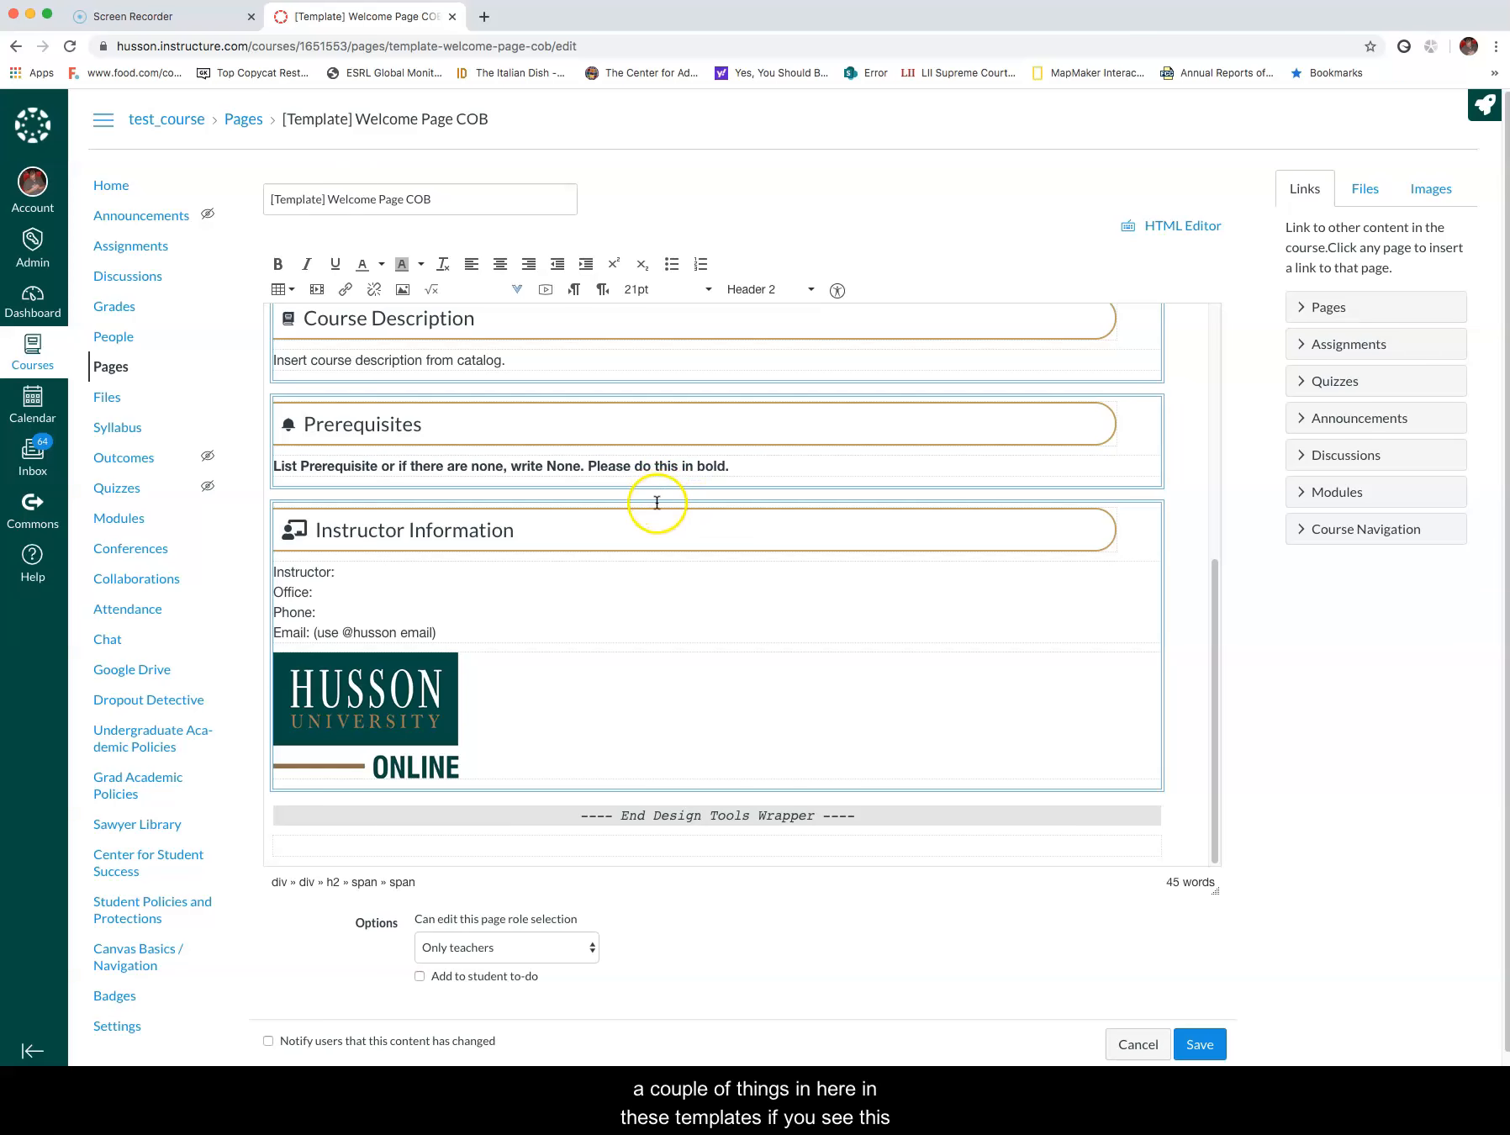
pyautogui.scroll(3, 702, 573)
pyautogui.scroll(3, 699, 573)
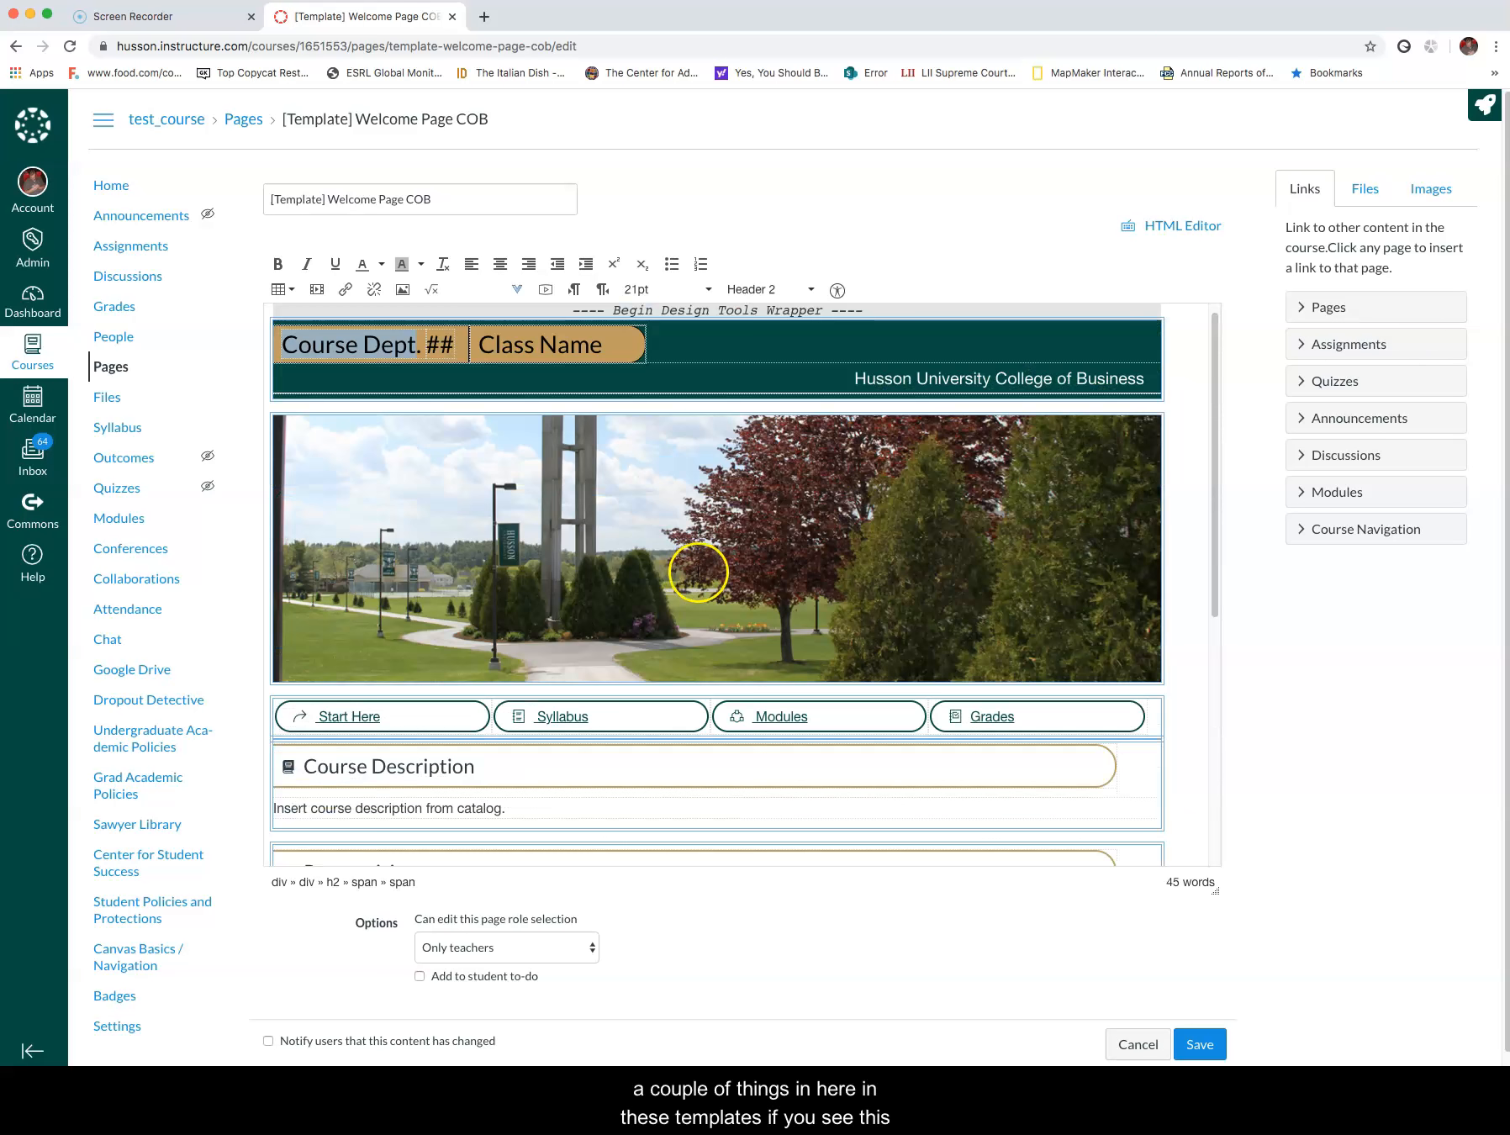
pyautogui.click(838, 291)
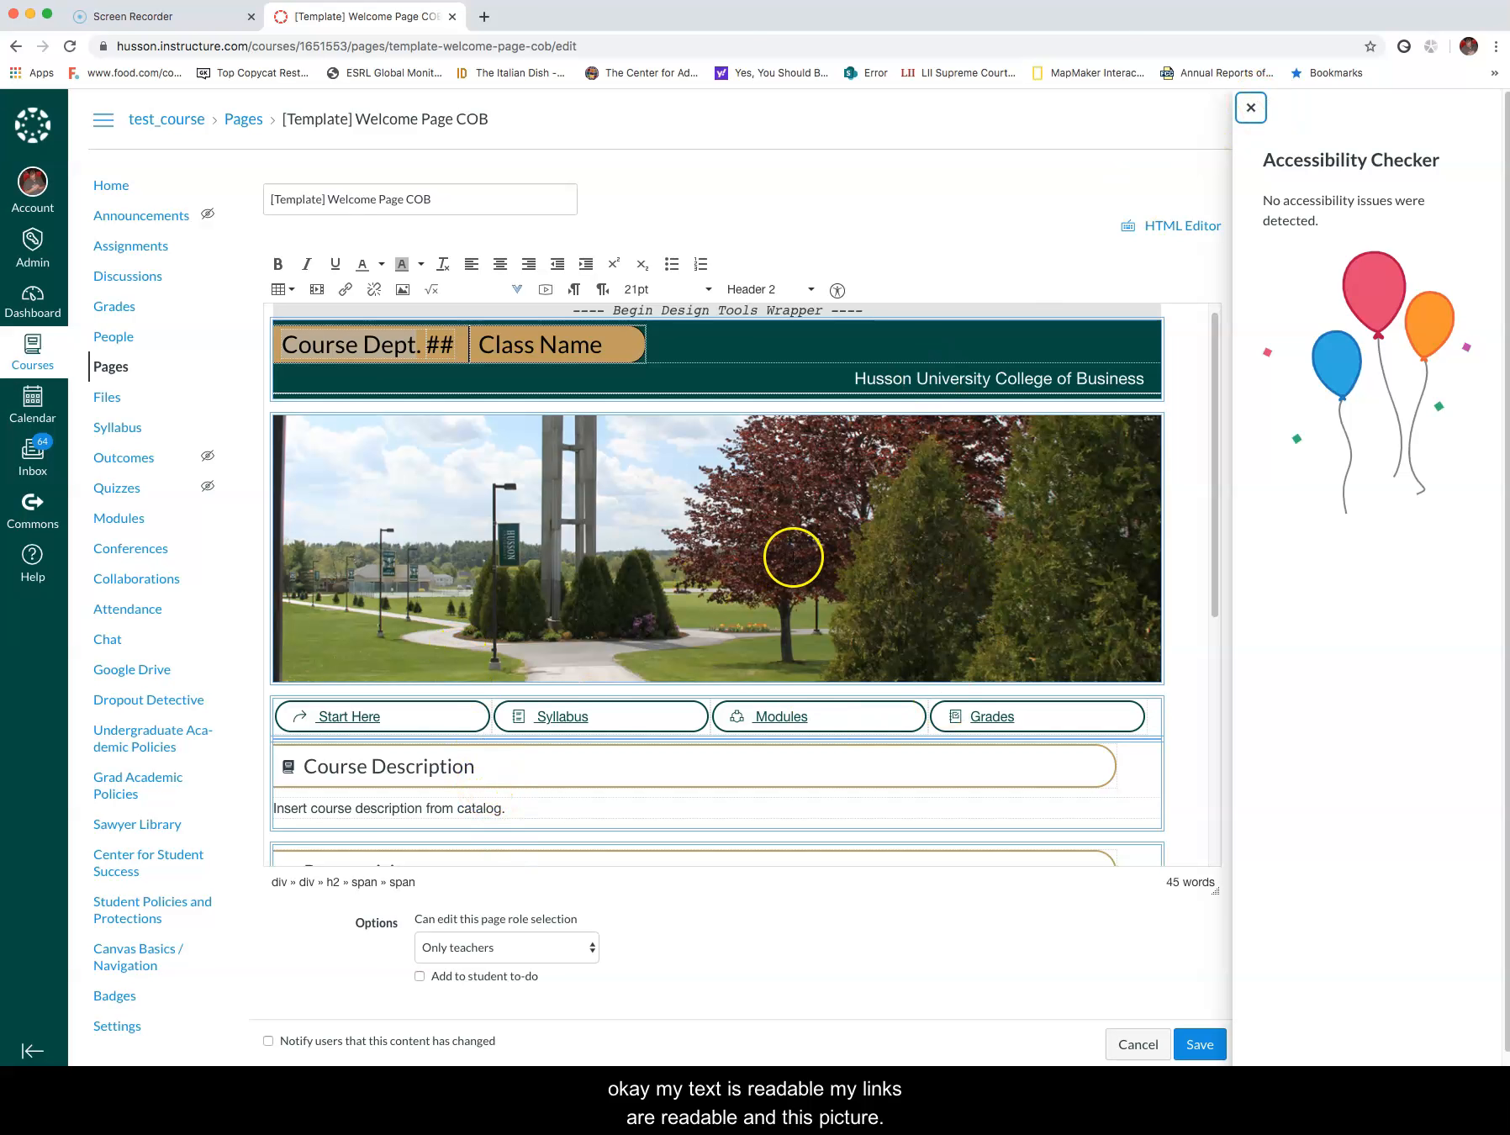
pyautogui.click(1253, 111)
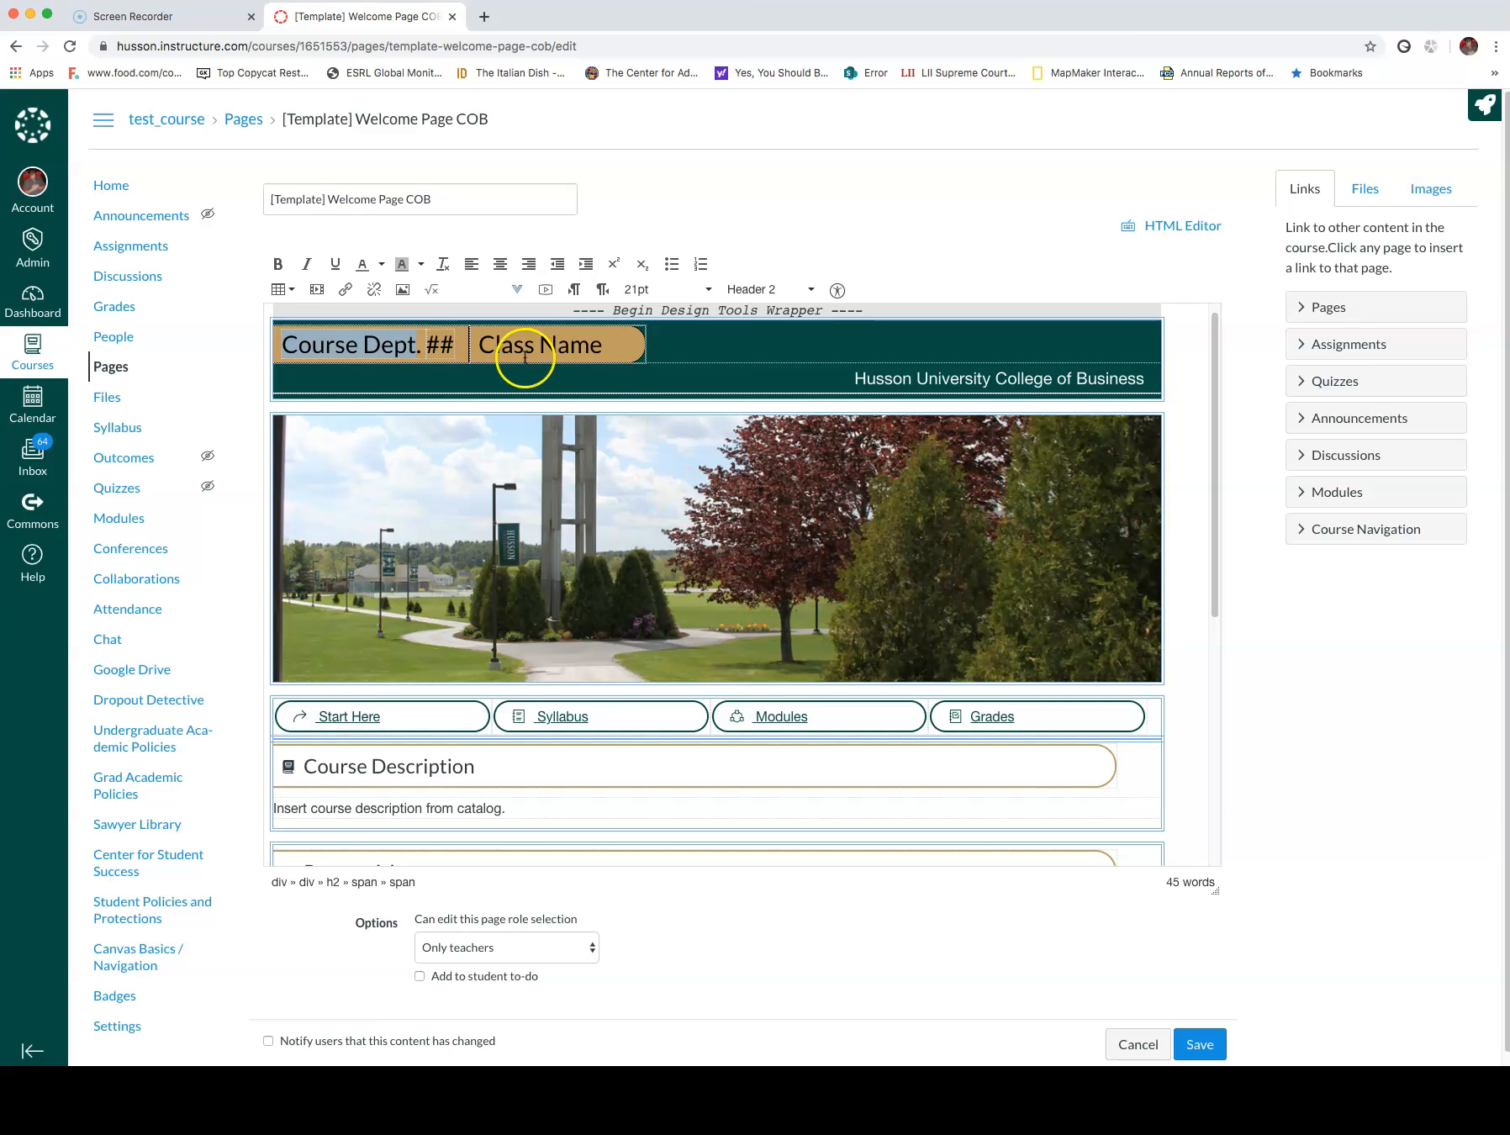
# Inspect the banner image's alt text and decorative image setting, then leave without updating it.
pyautogui.click(705, 489)
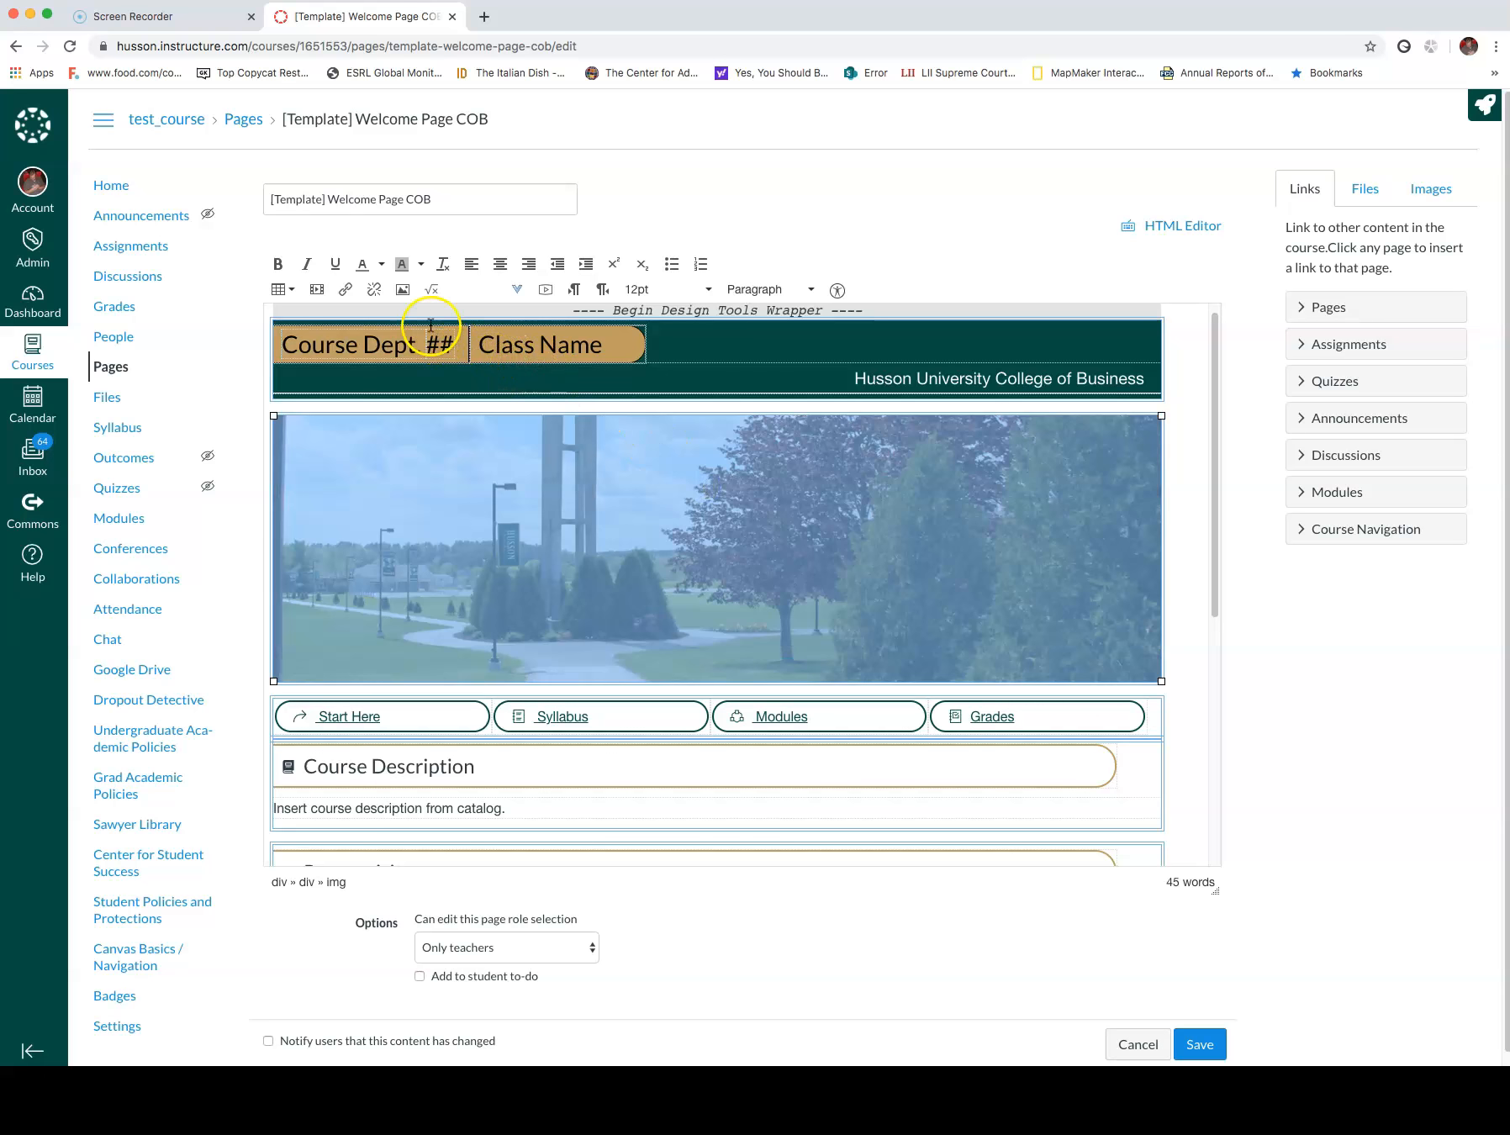
pyautogui.click(403, 291)
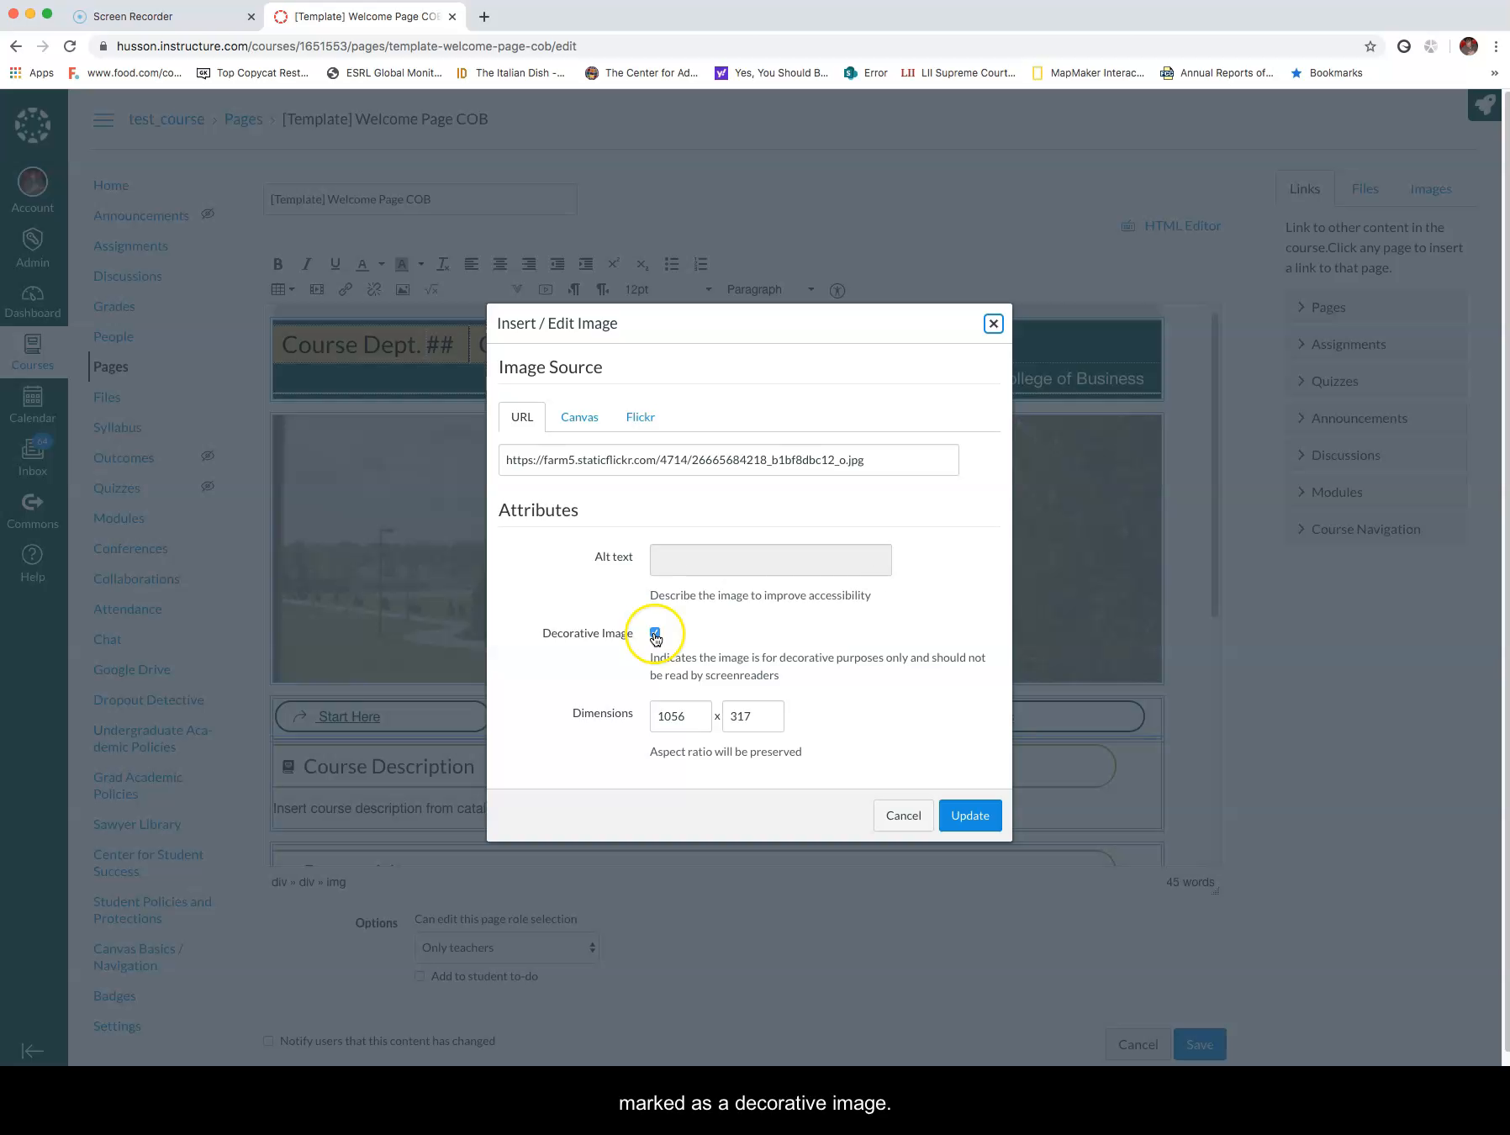
pyautogui.click(898, 818)
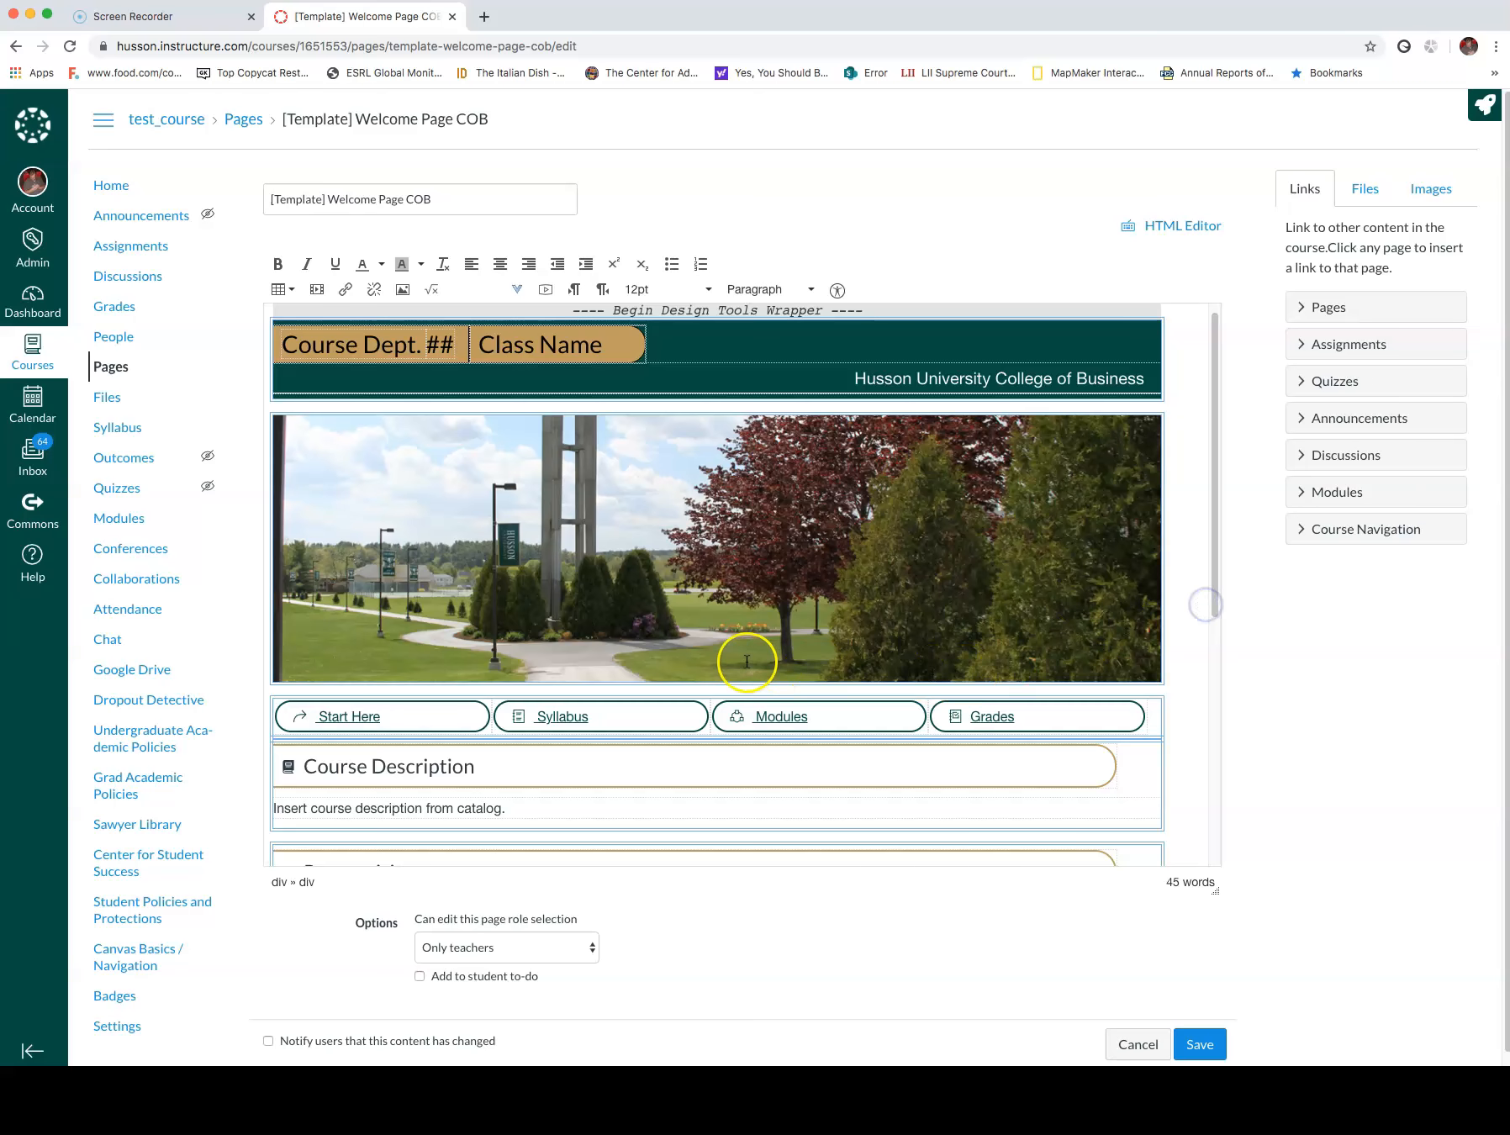
# Try clearing the banner image's Decorative Image option to allow alt text, restore the option, and leave the image settings without updating.
pyautogui.scroll(-5, 740, 659)
pyautogui.scroll(5, 609, 599)
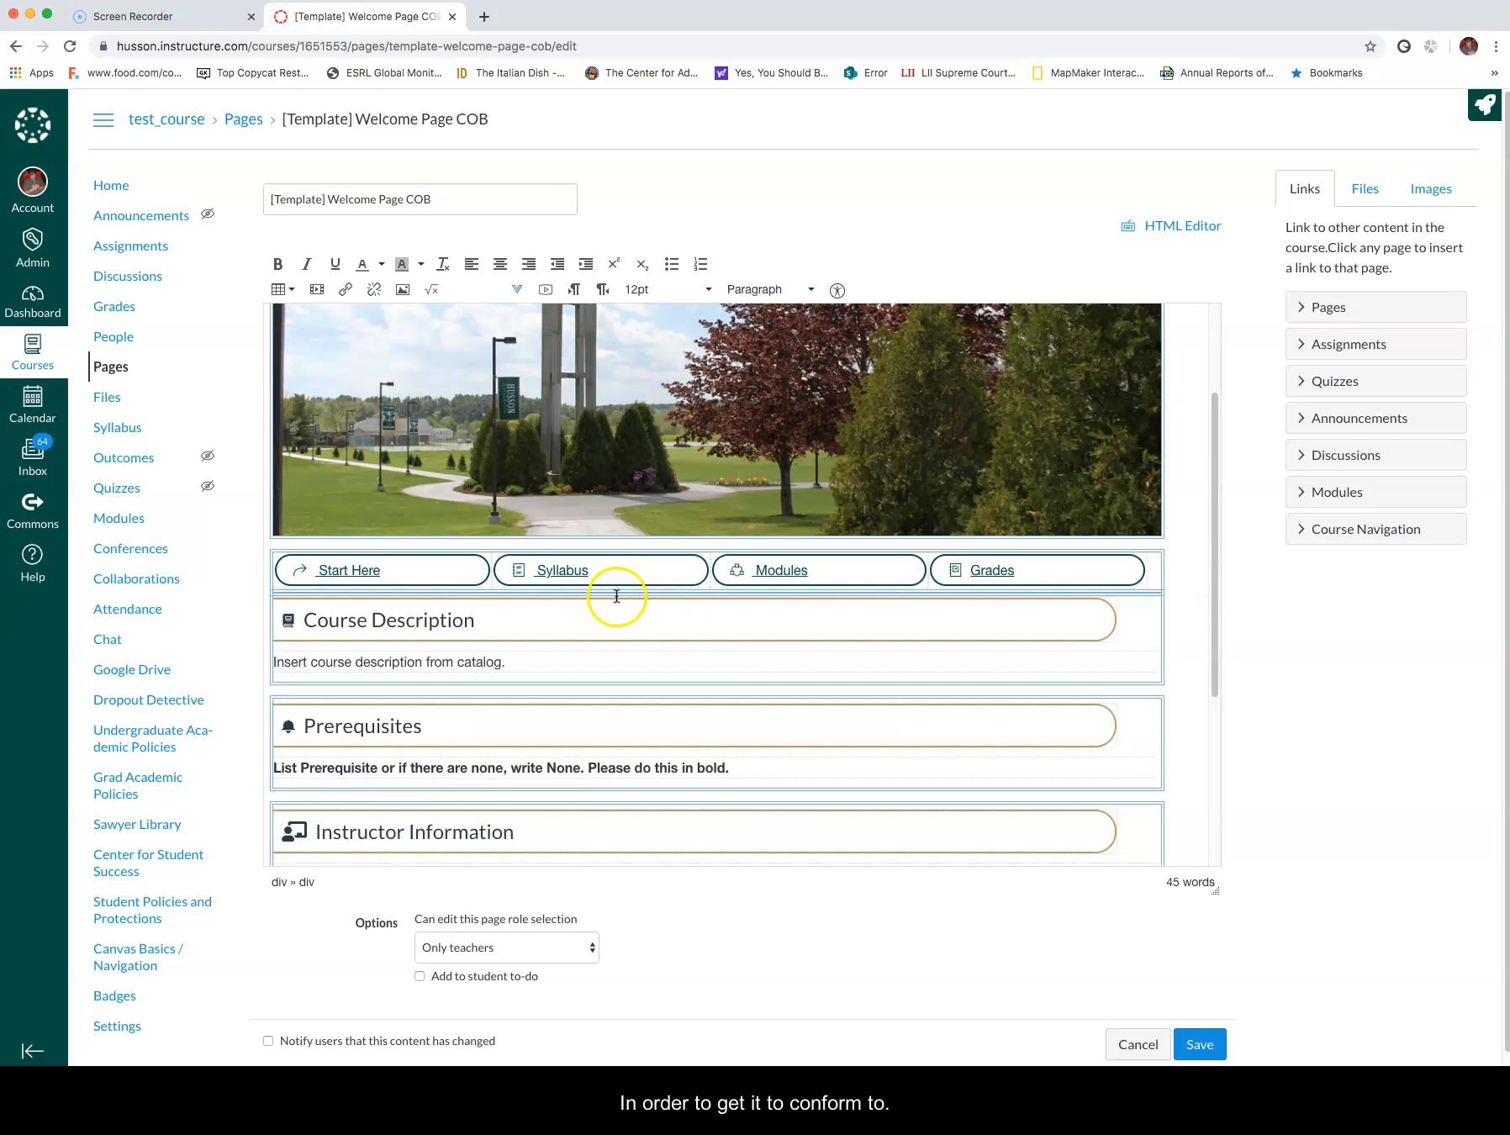
pyautogui.scroll(1, 610, 589)
pyautogui.click(603, 592)
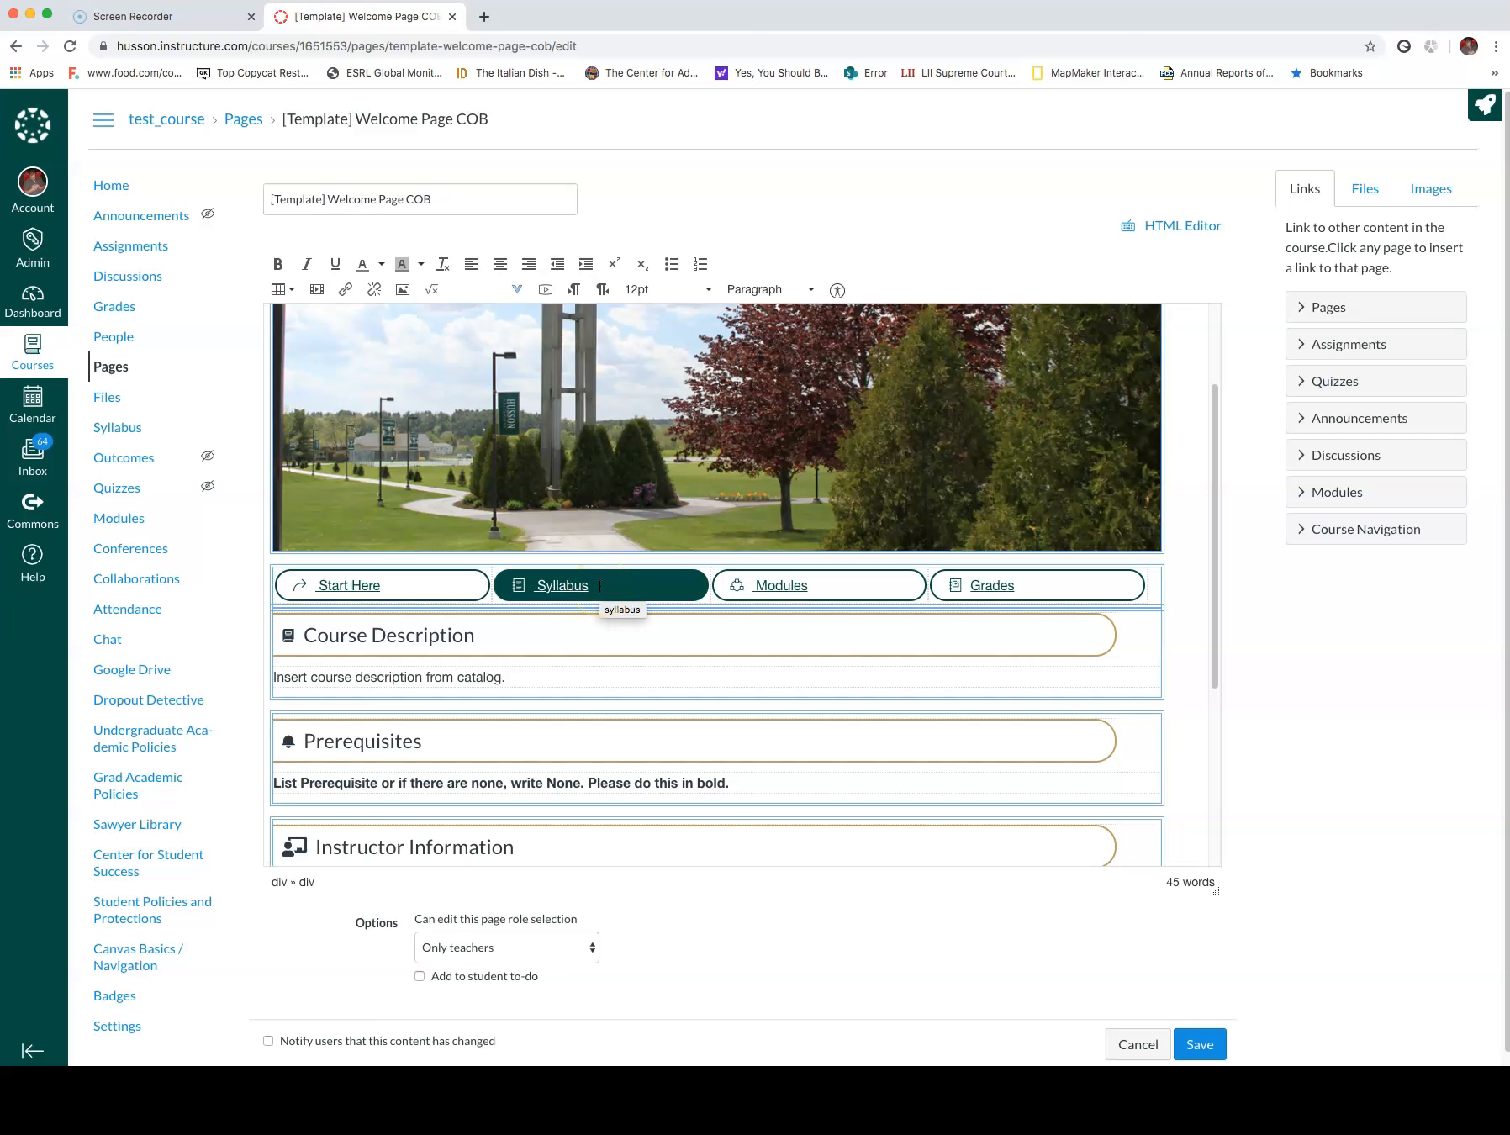
pyautogui.scroll(2, 633, 428)
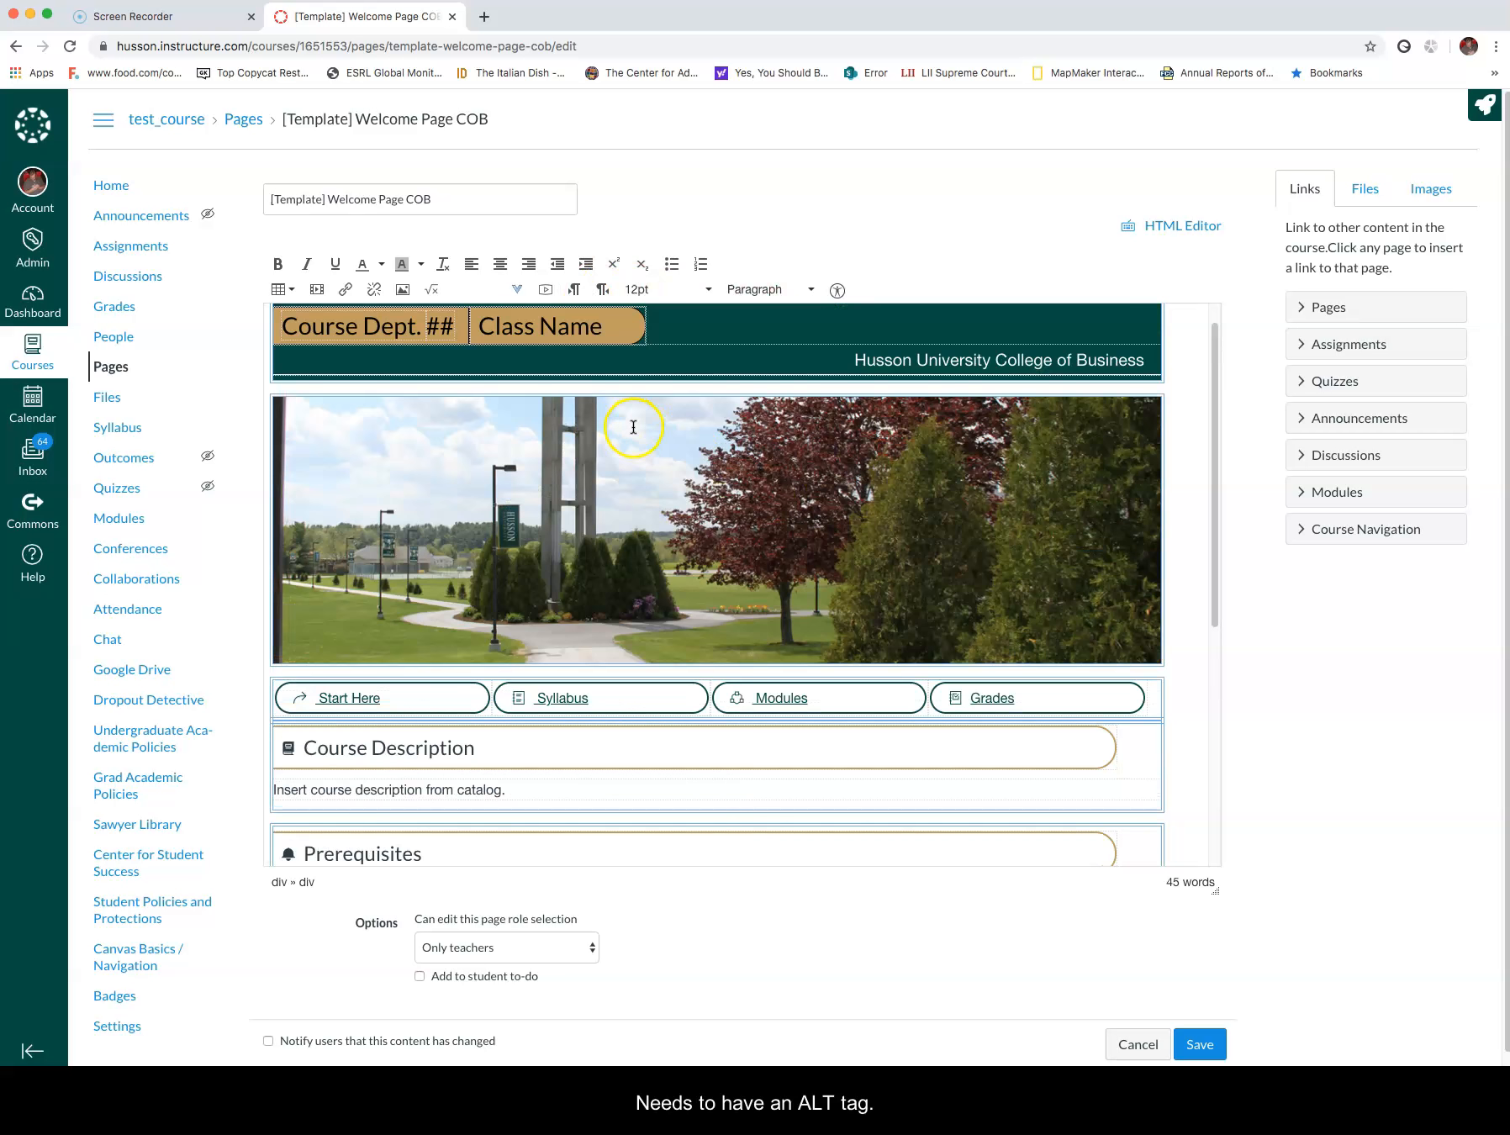
pyautogui.rightClick(617, 465)
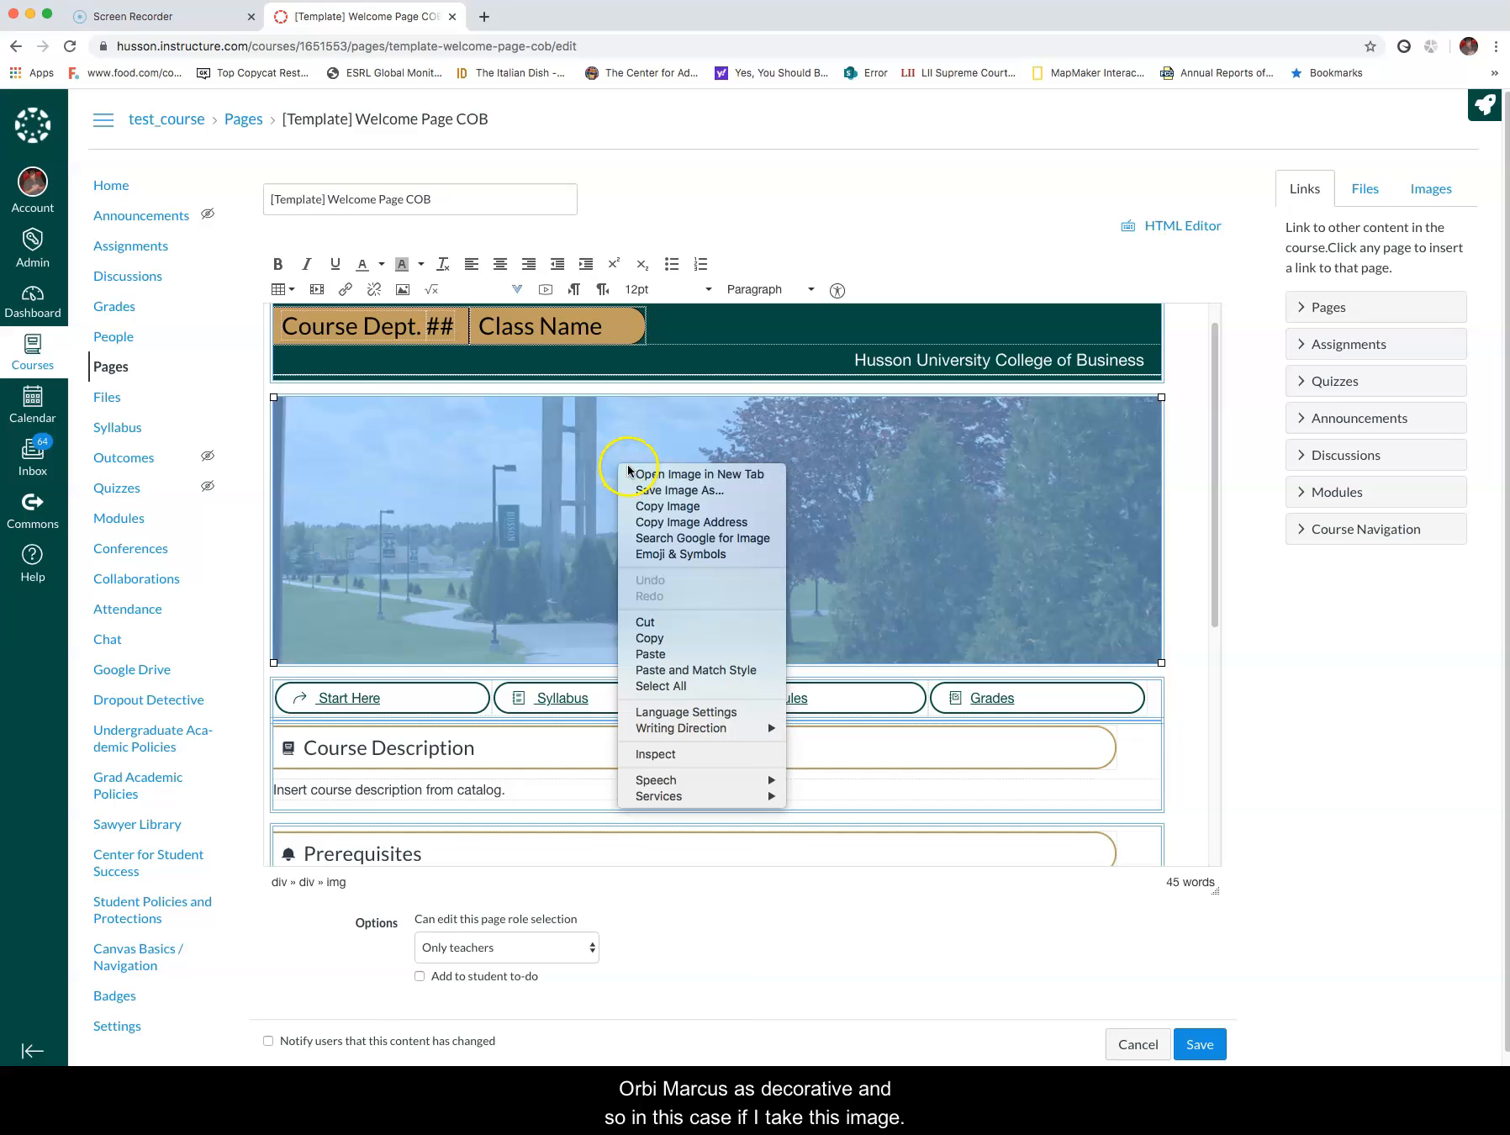
pyautogui.click(897, 560)
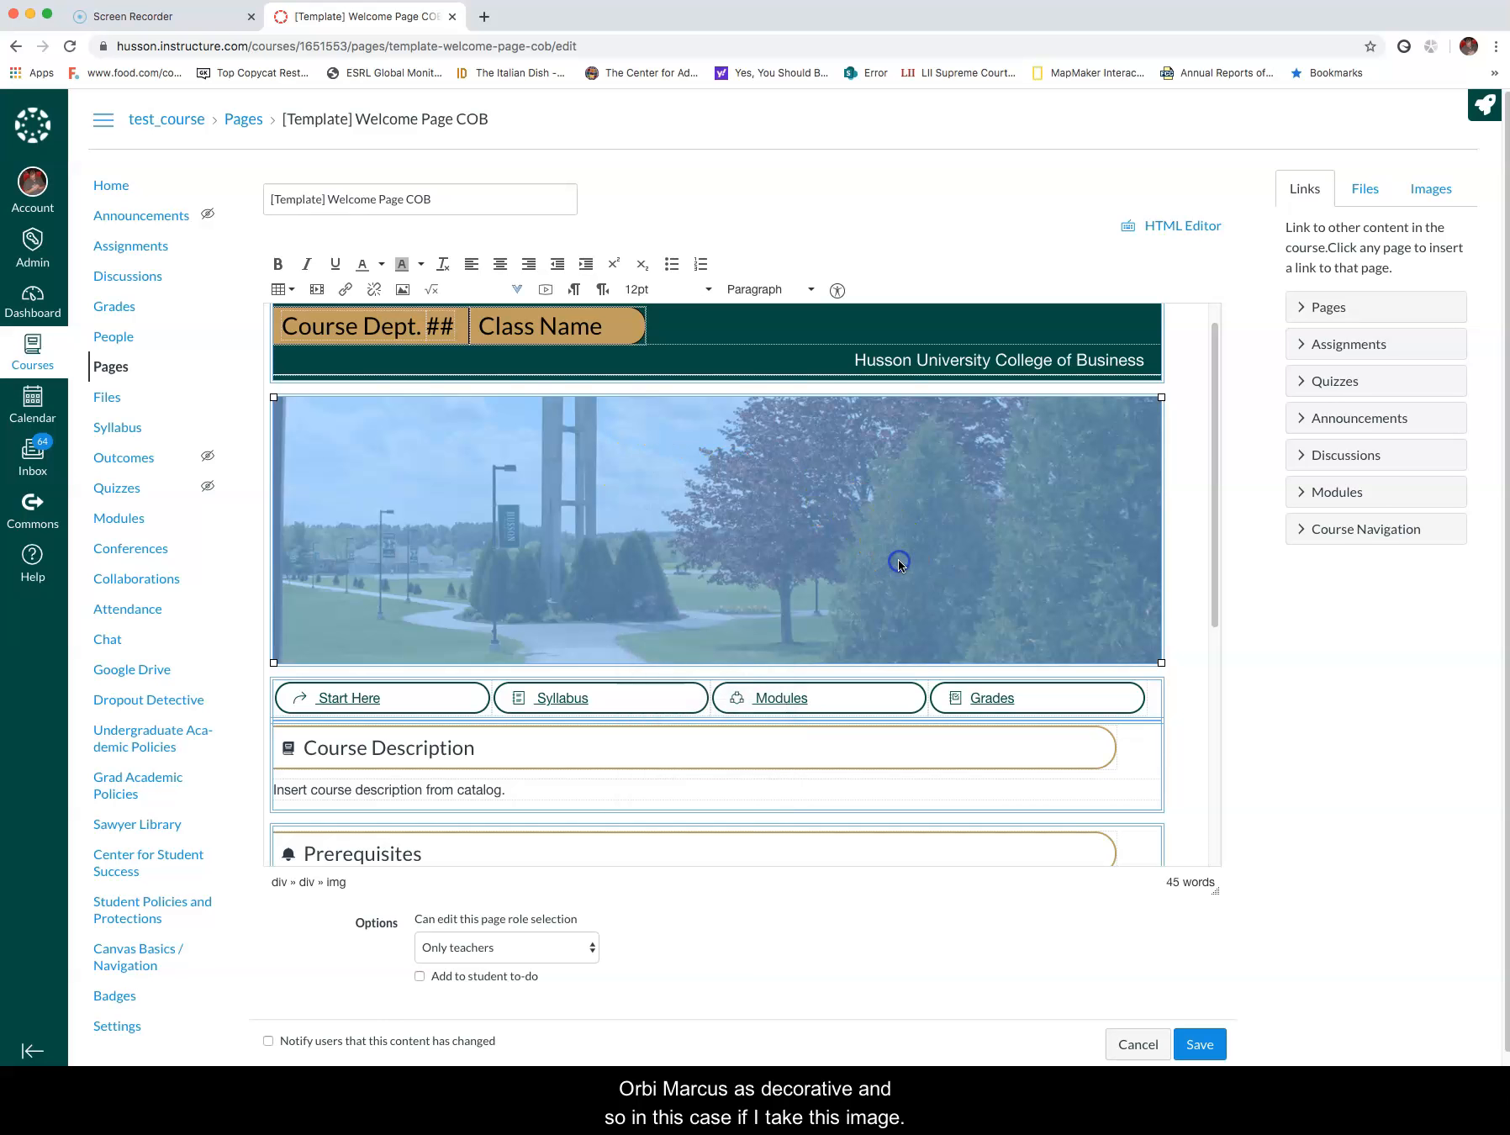
pyautogui.click(402, 290)
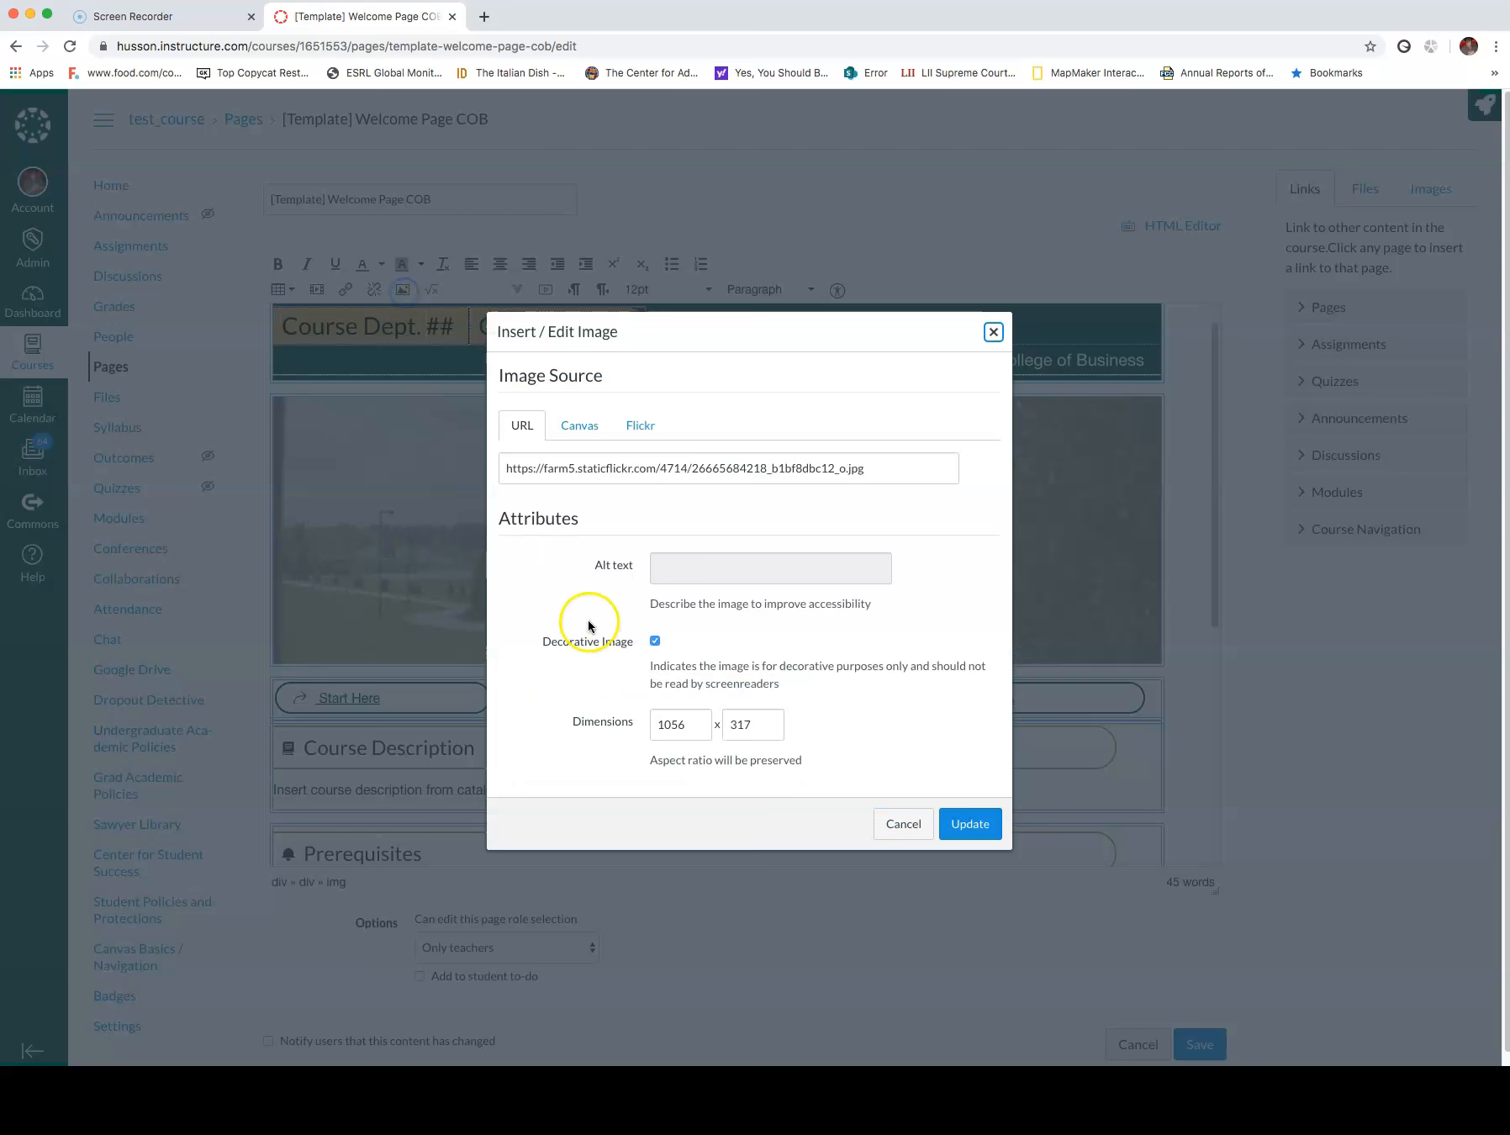
pyautogui.click(655, 641)
pyautogui.click(674, 573)
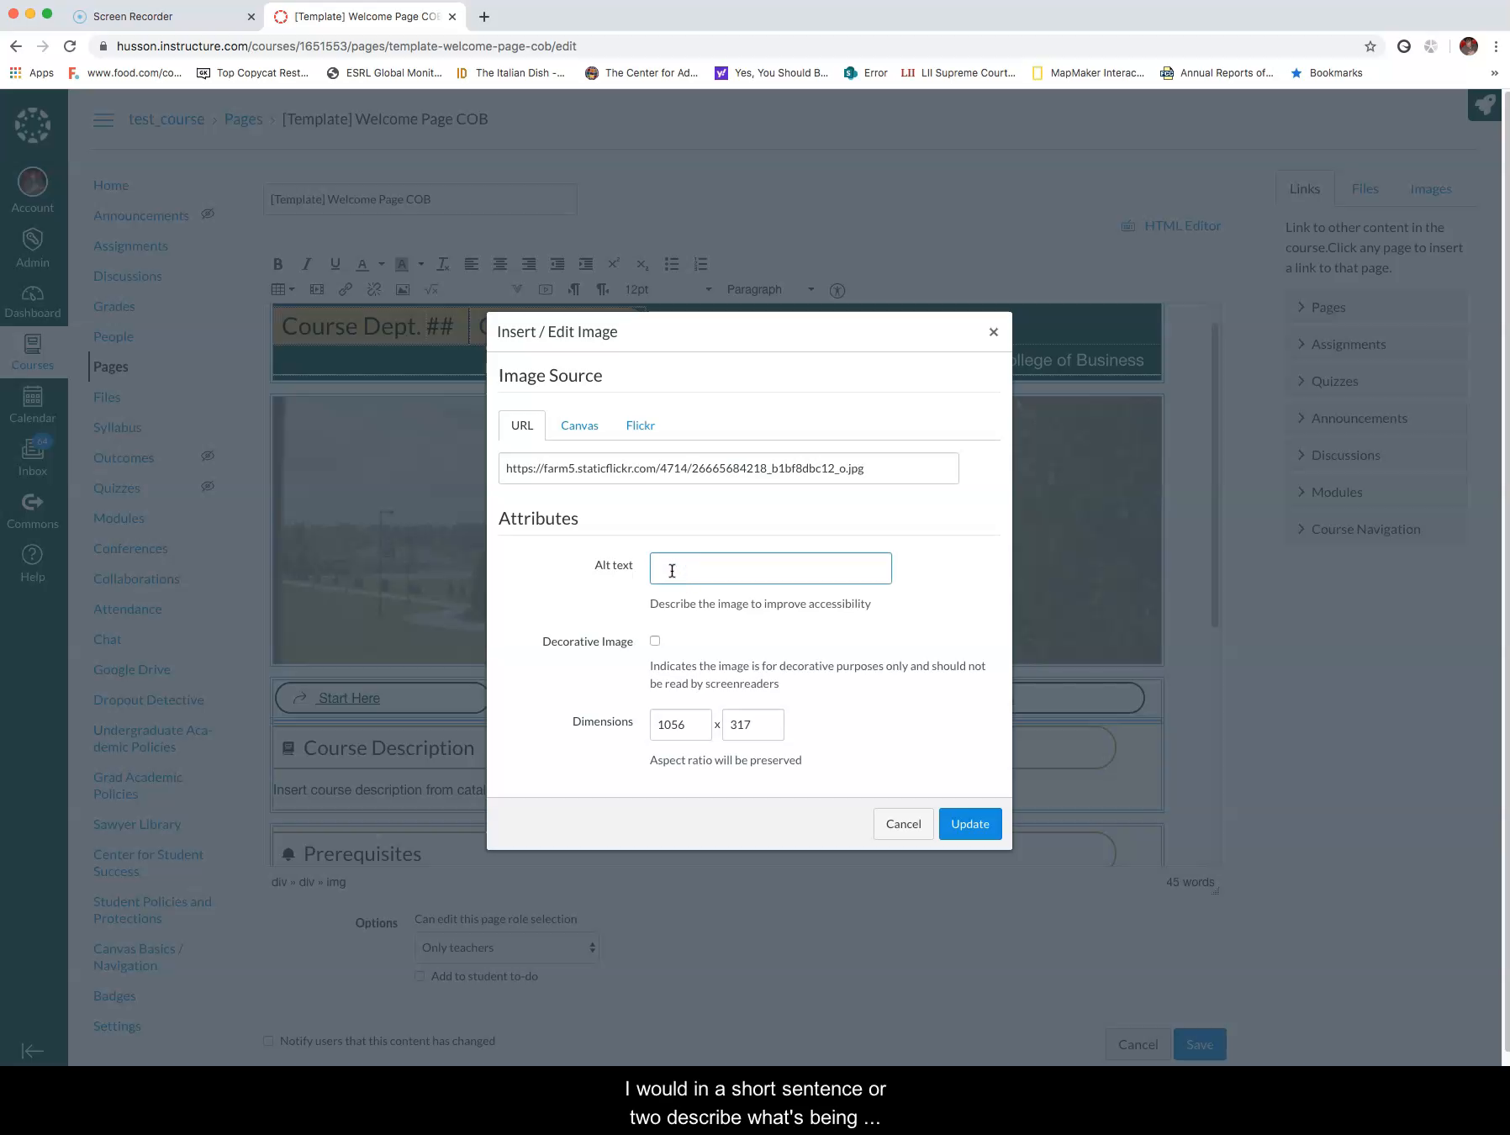
pyautogui.click(656, 643)
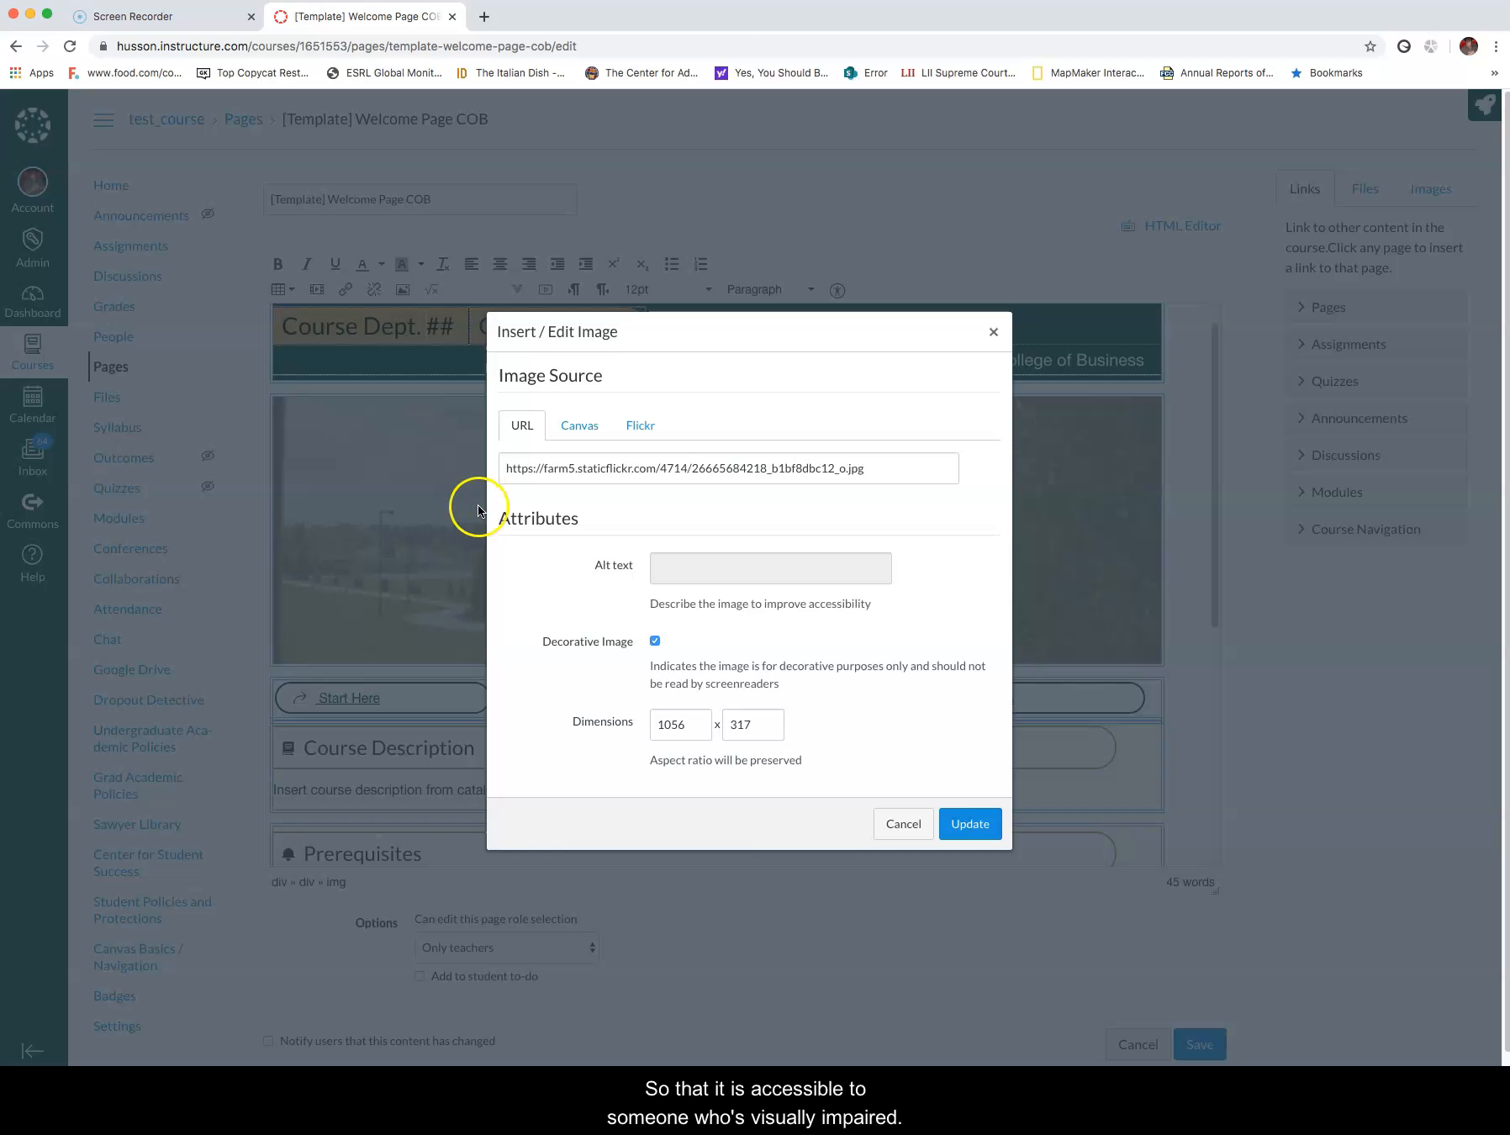
pyautogui.click(904, 825)
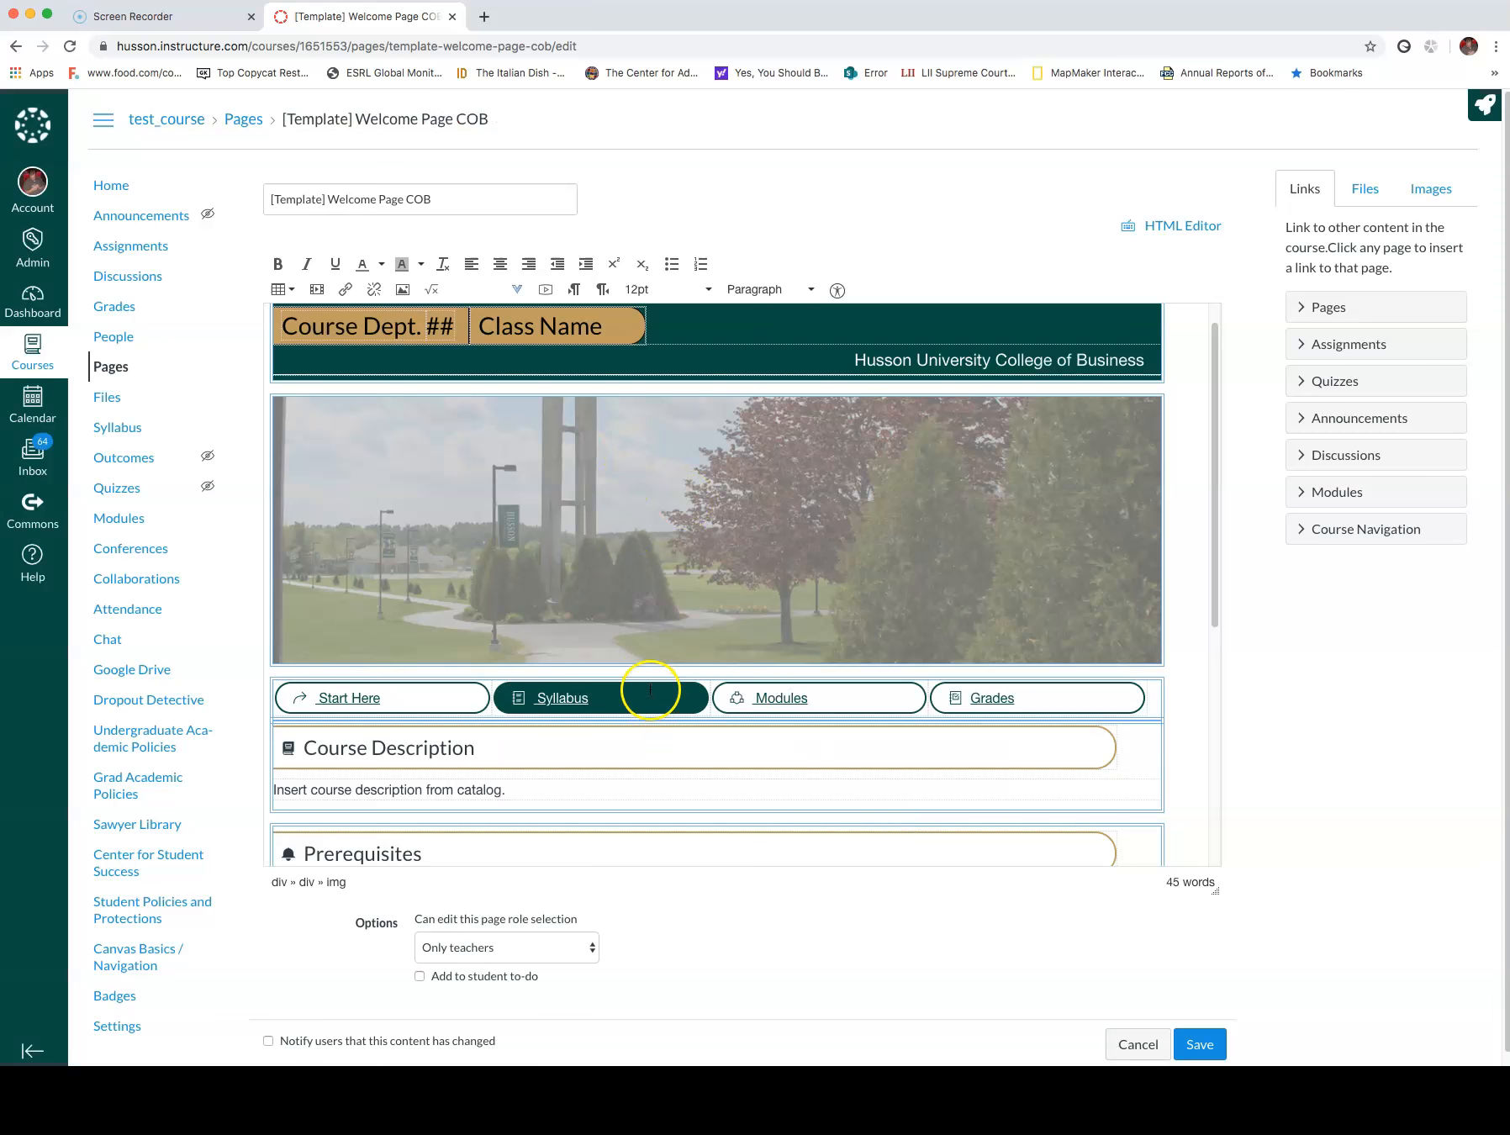
# Inspect the decorative image setting of the Husson University Online logo below the instructor information, then close the image settings.
pyautogui.scroll(-5, 647, 688)
pyautogui.click(407, 719)
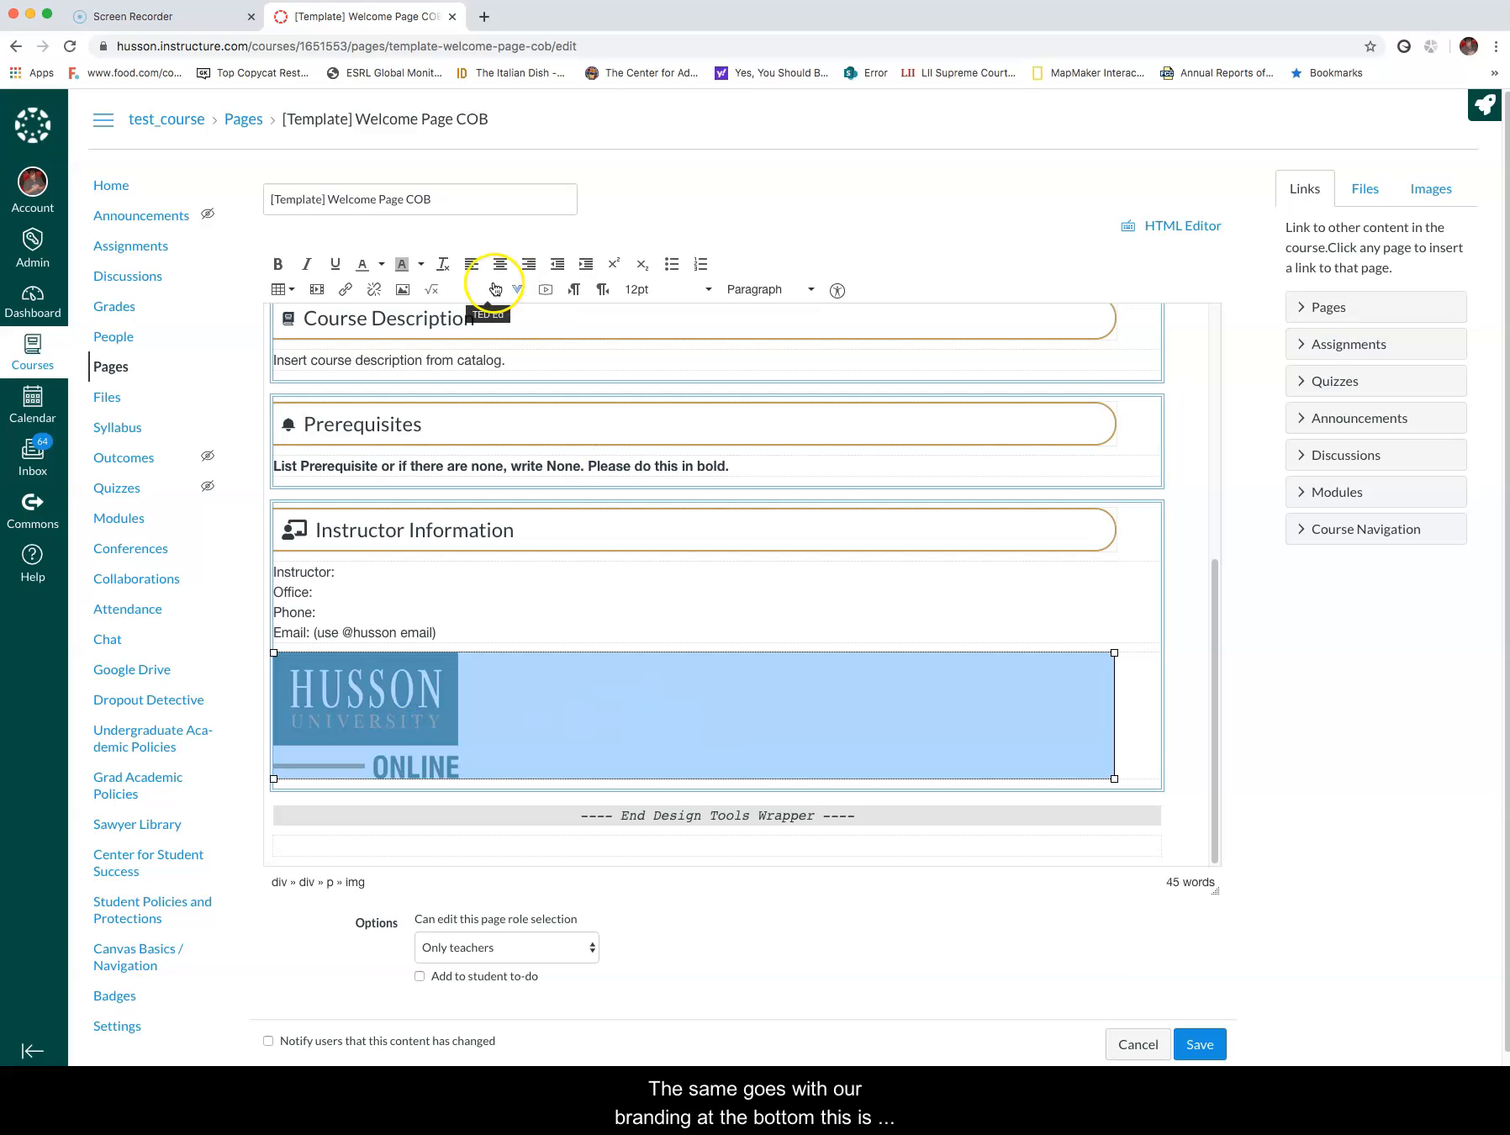
pyautogui.click(402, 291)
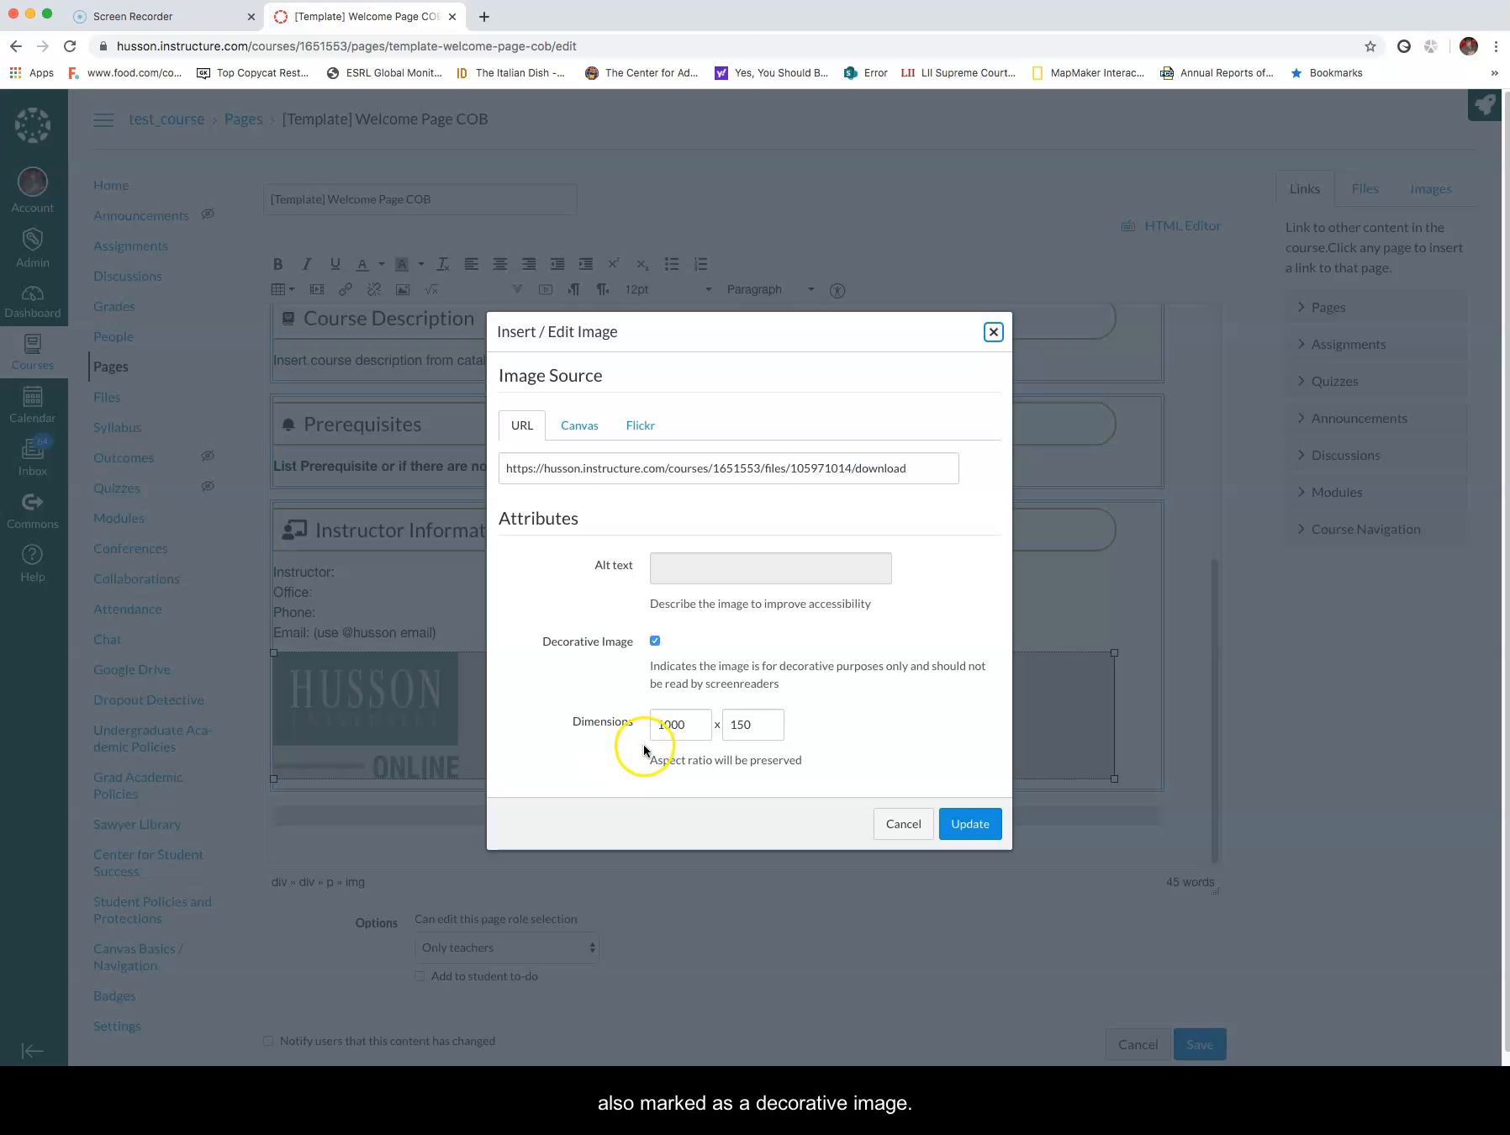
pyautogui.click(993, 333)
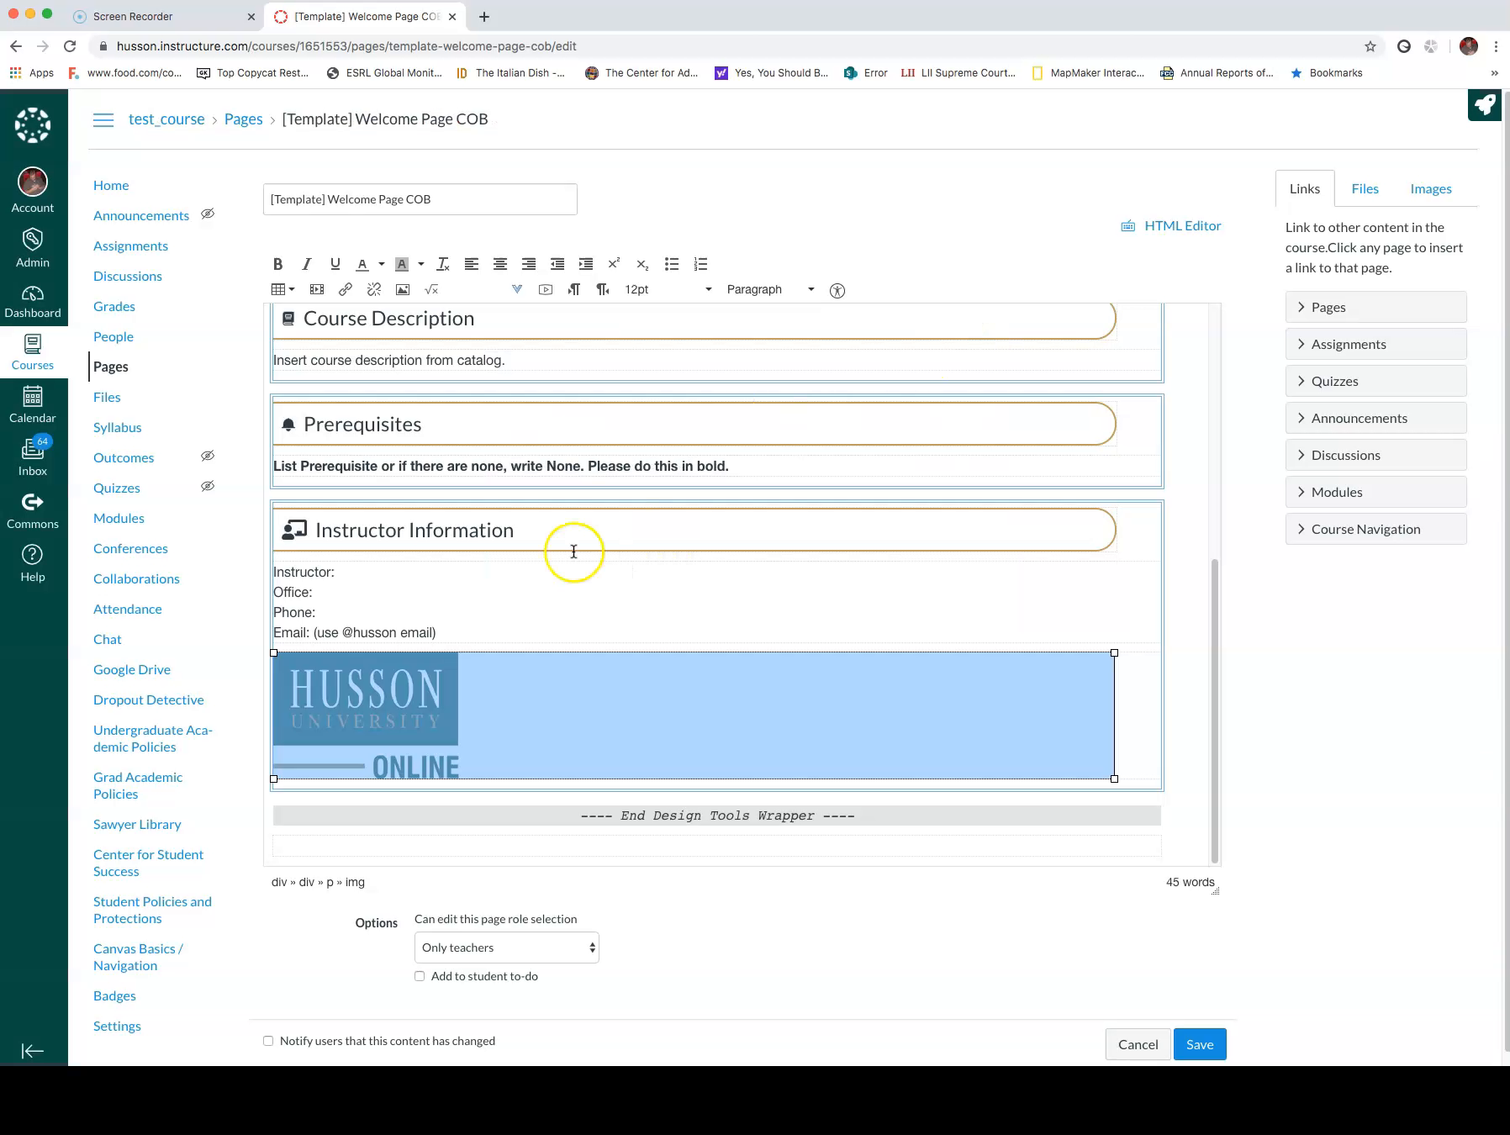
# Review the Course Description, Prerequisites and Instructor Information sections, and save the welcome page.
pyautogui.scroll(5, 382, 547)
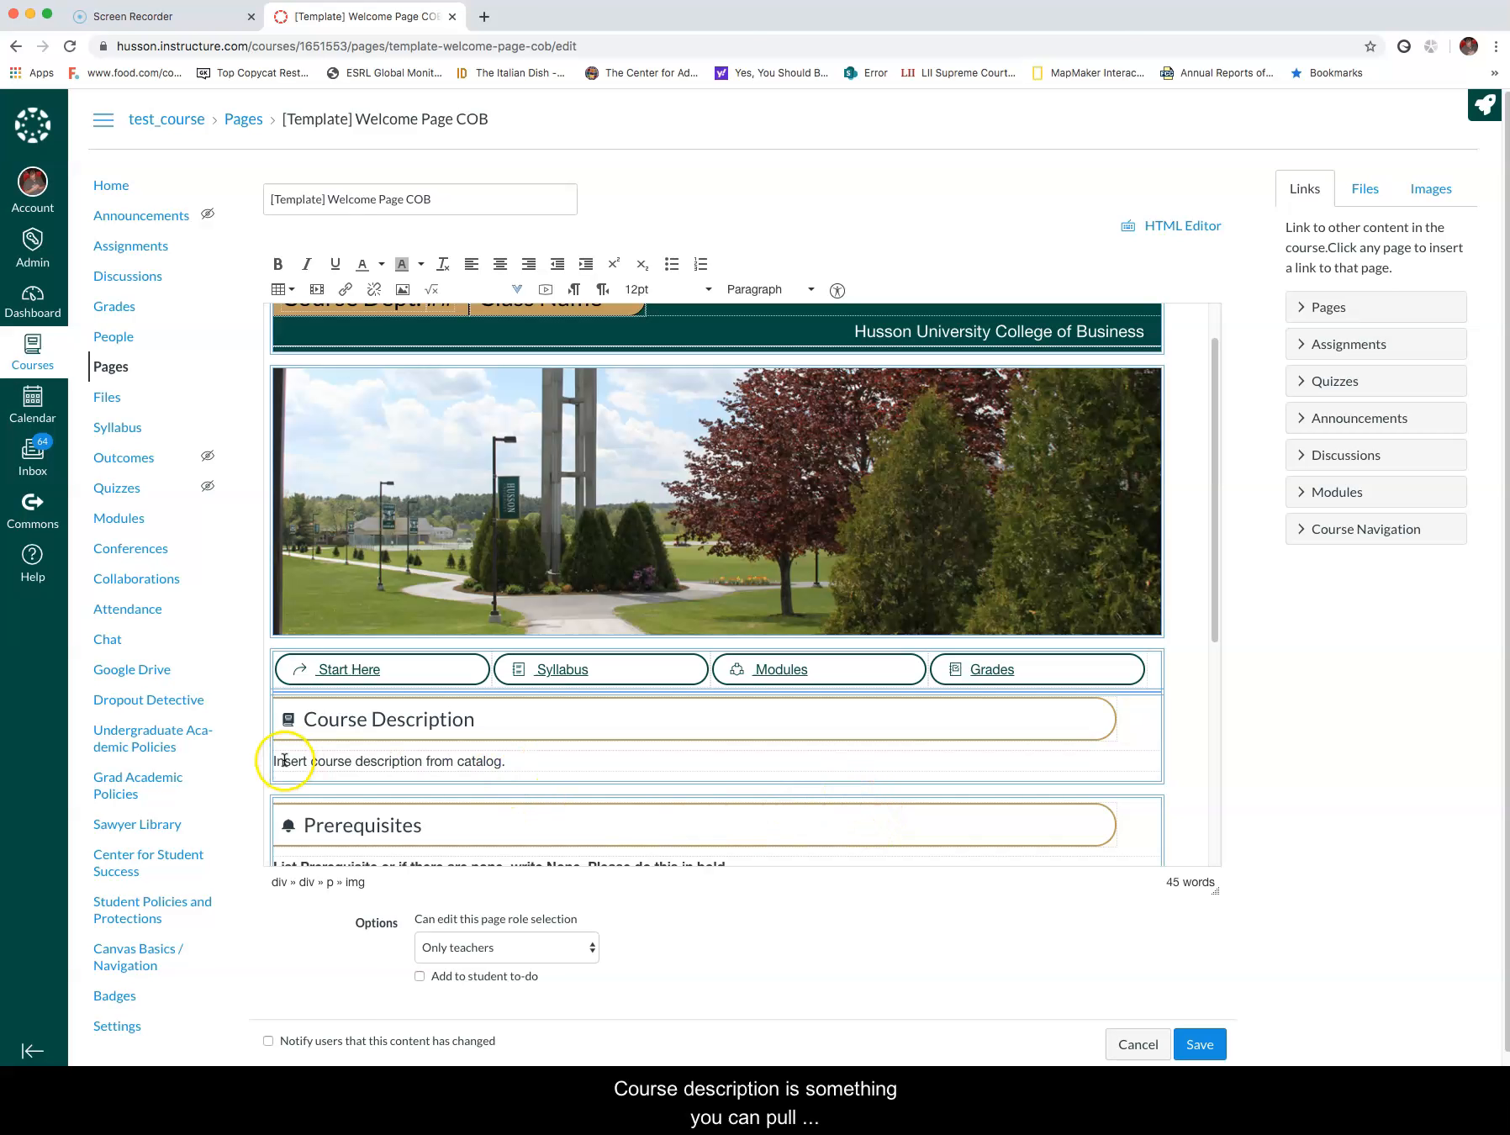
pyautogui.scroll(-3, 610, 807)
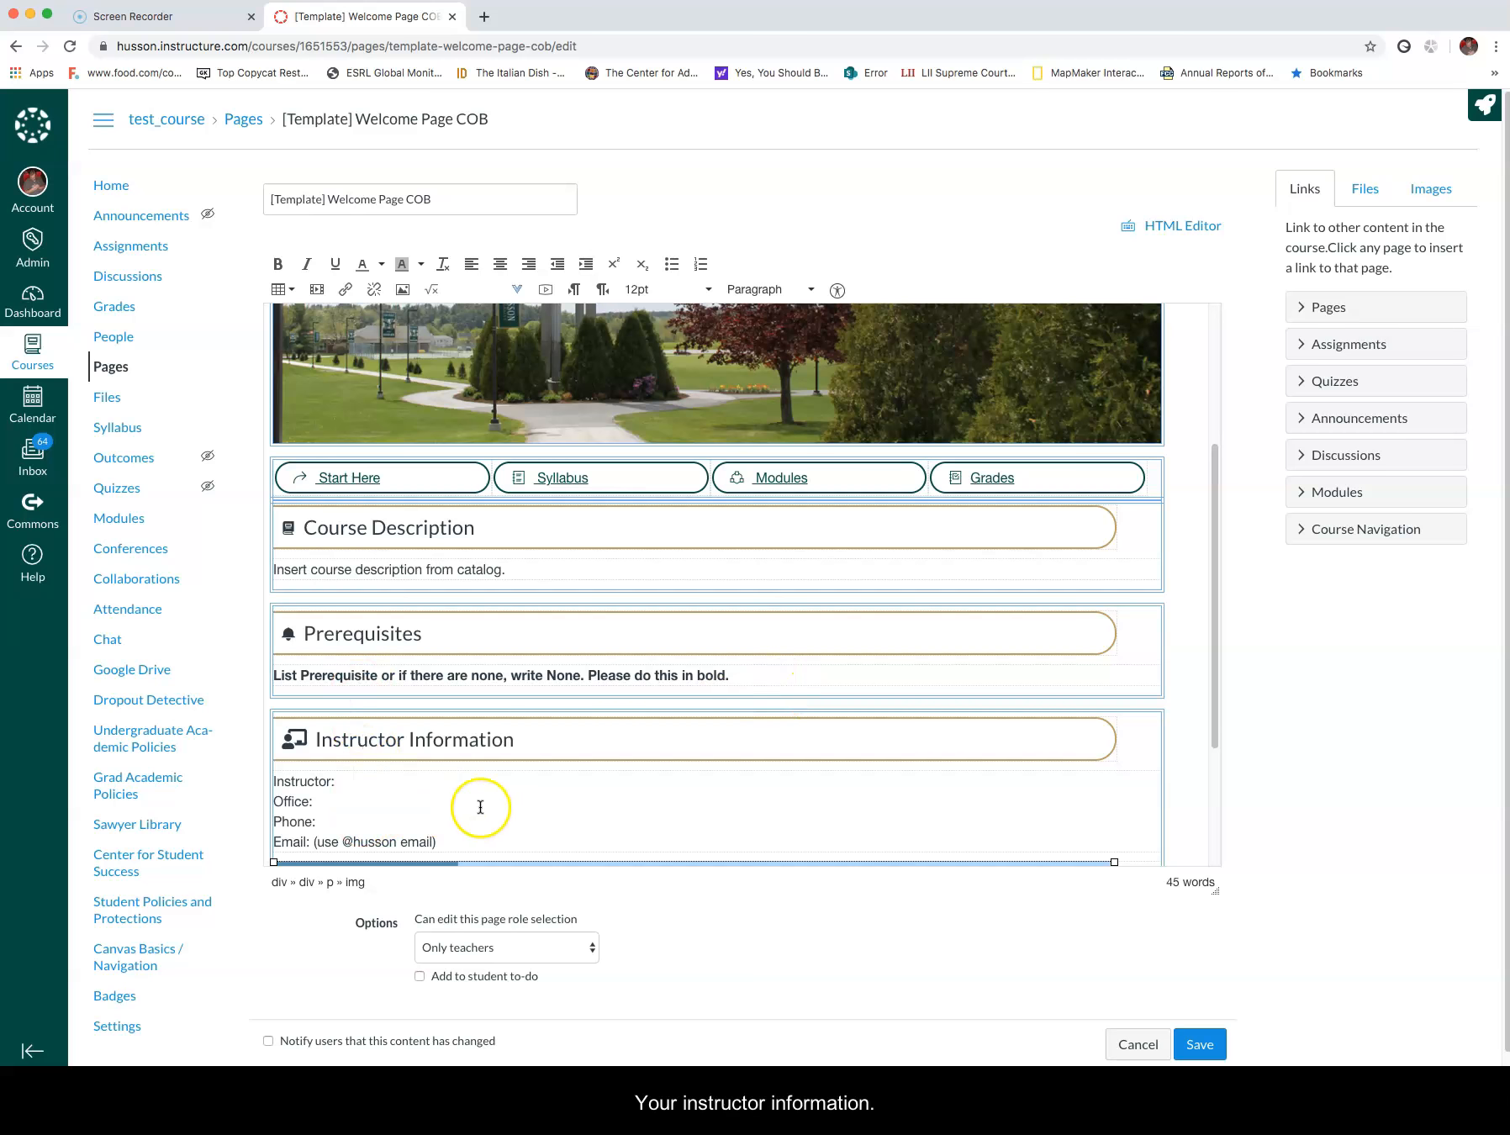
pyautogui.scroll(-3, 482, 809)
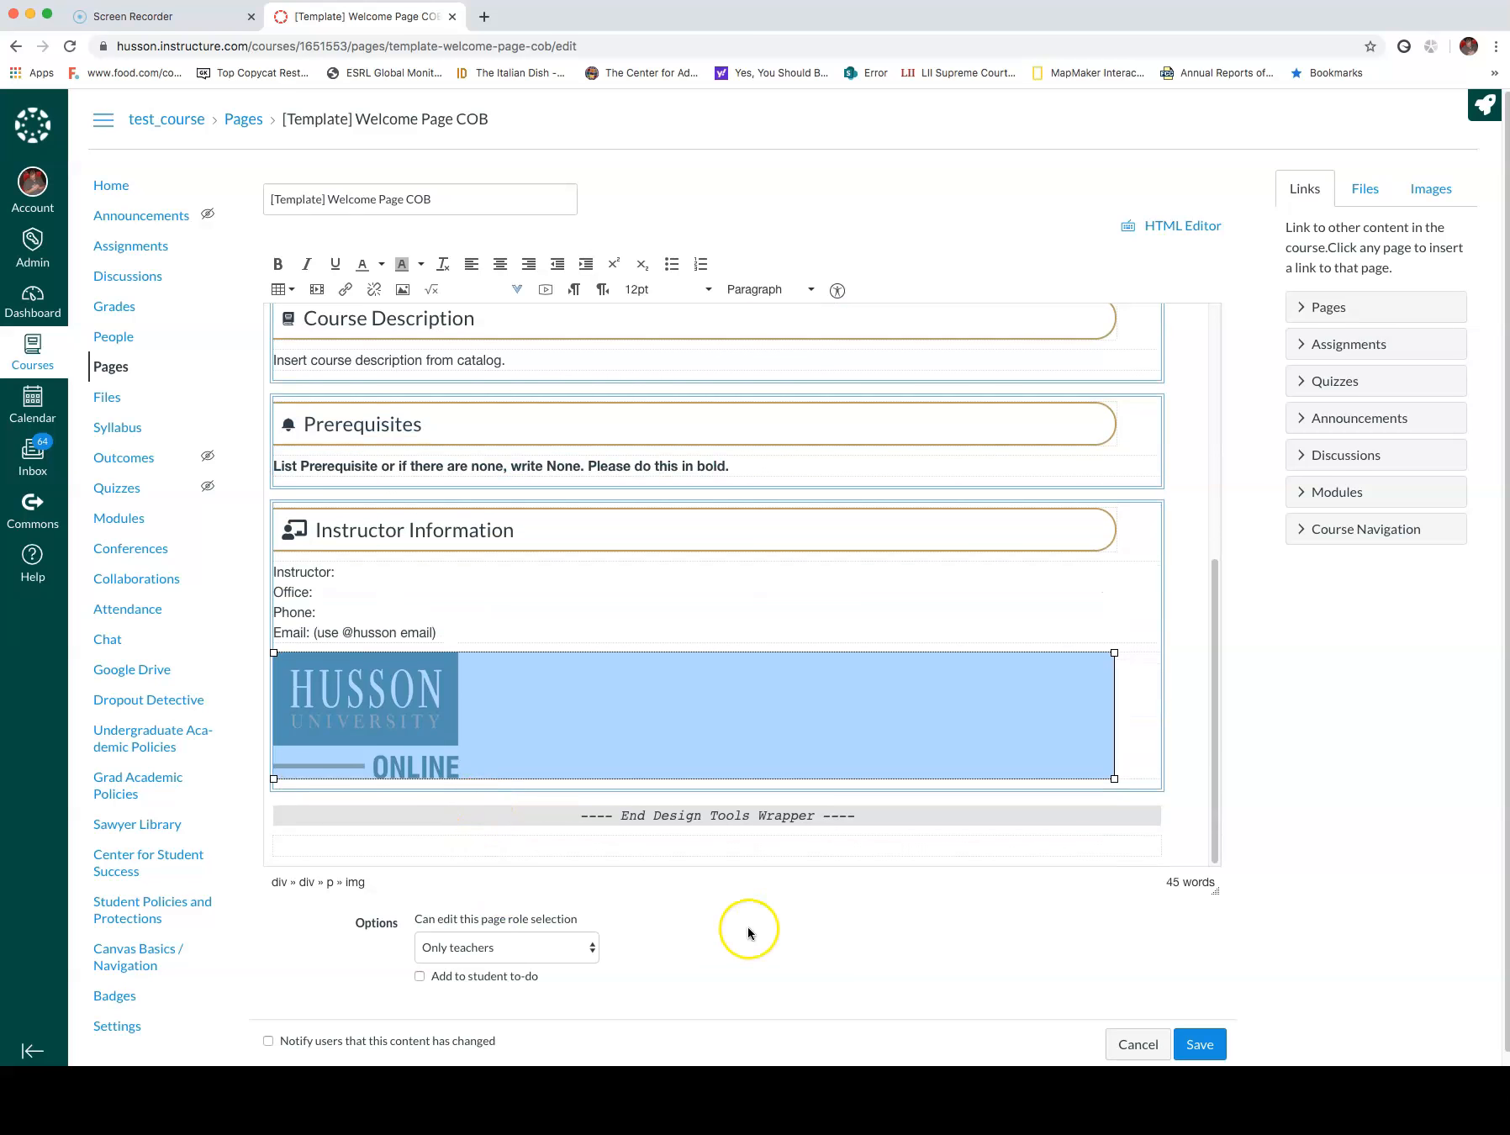
pyautogui.scroll(-1, 753, 935)
pyautogui.click(1201, 1028)
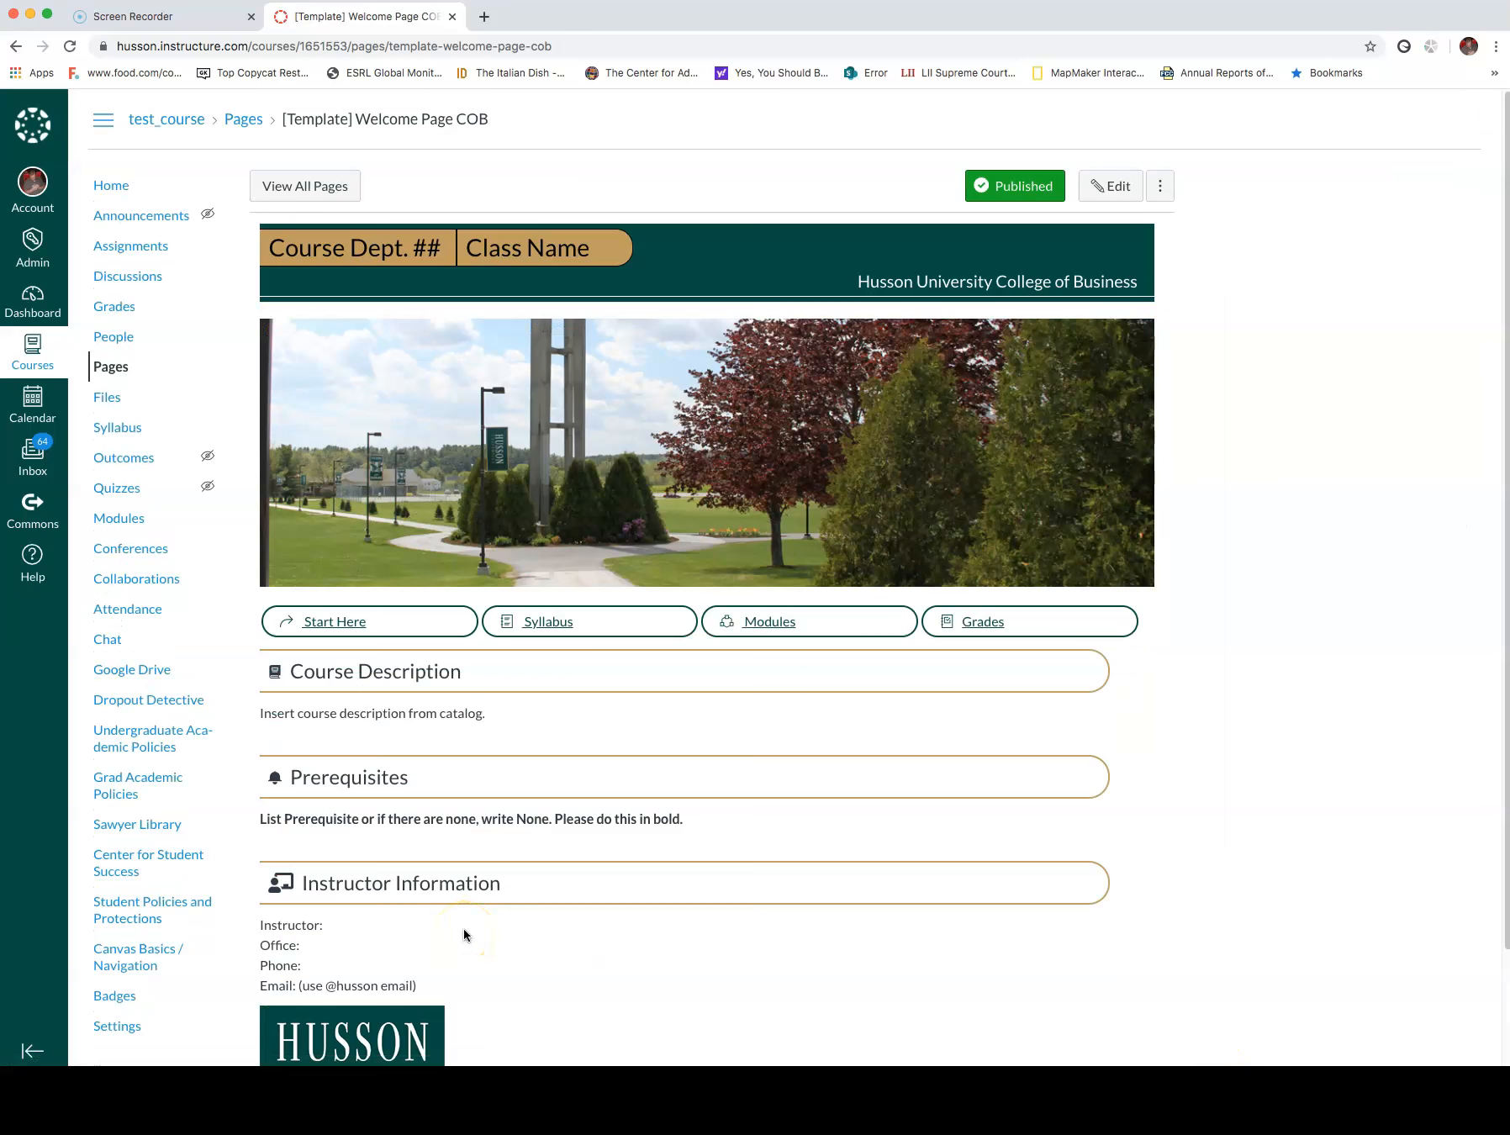
# Make the welcome page the front page and set the course home page to Pages Front Page.
pyautogui.click(1168, 198)
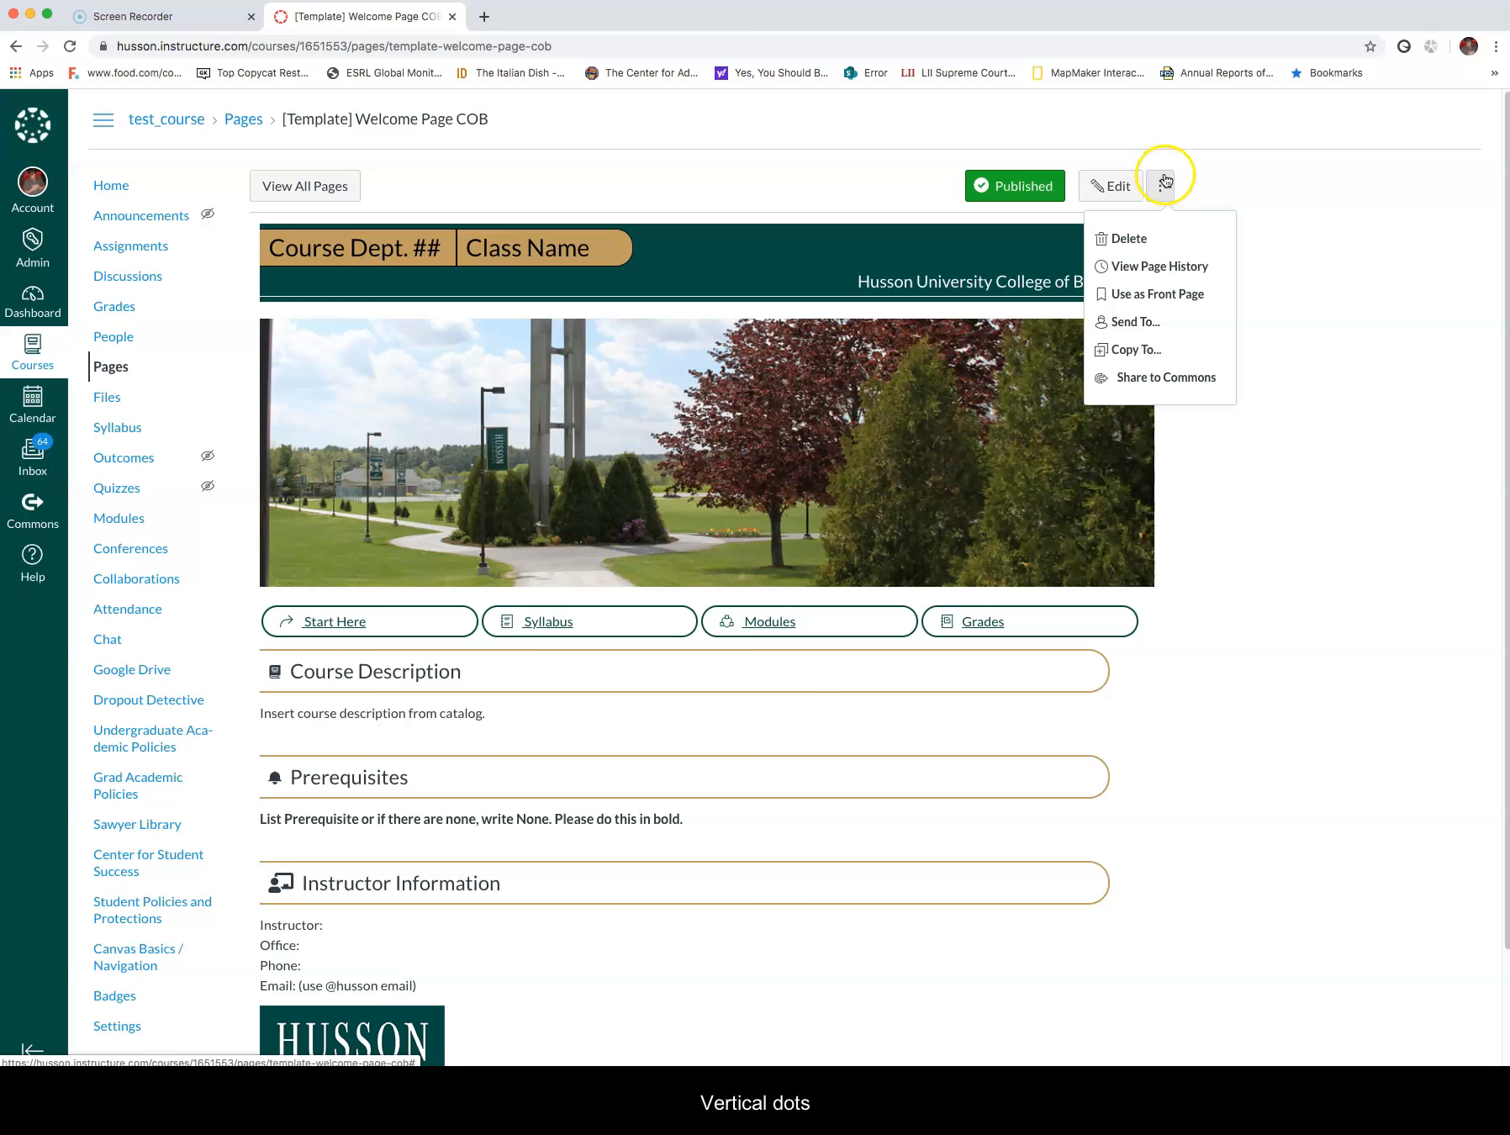
pyautogui.click(1161, 294)
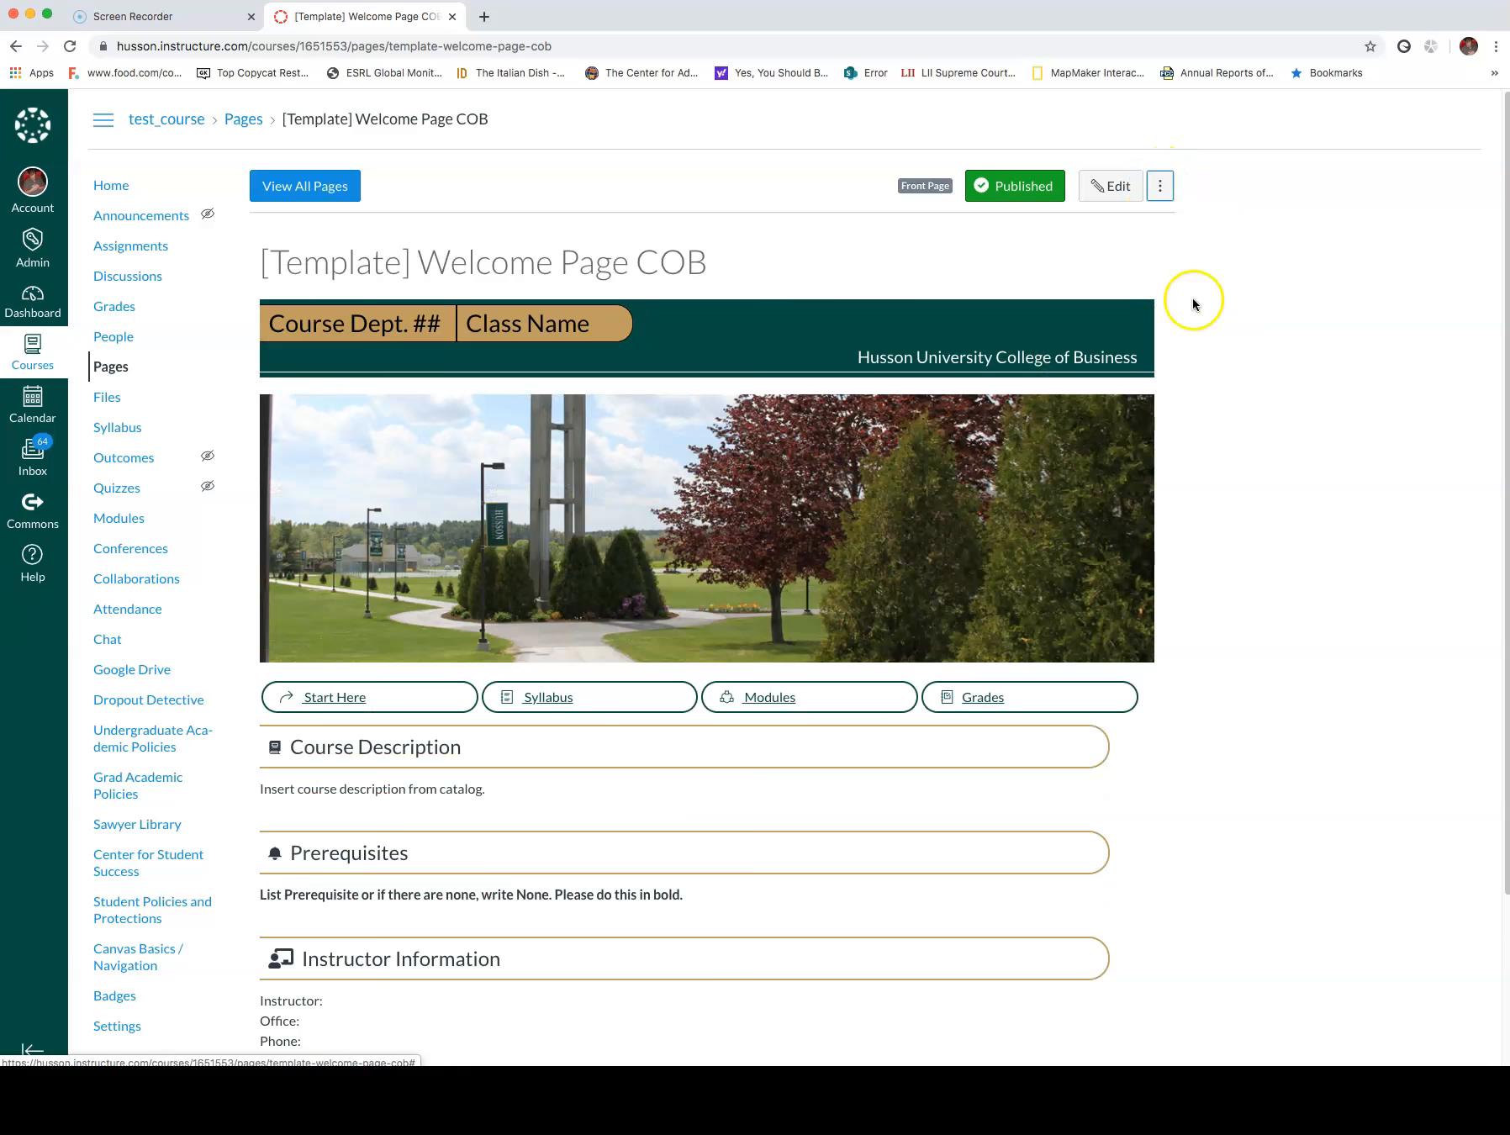
pyautogui.click(115, 188)
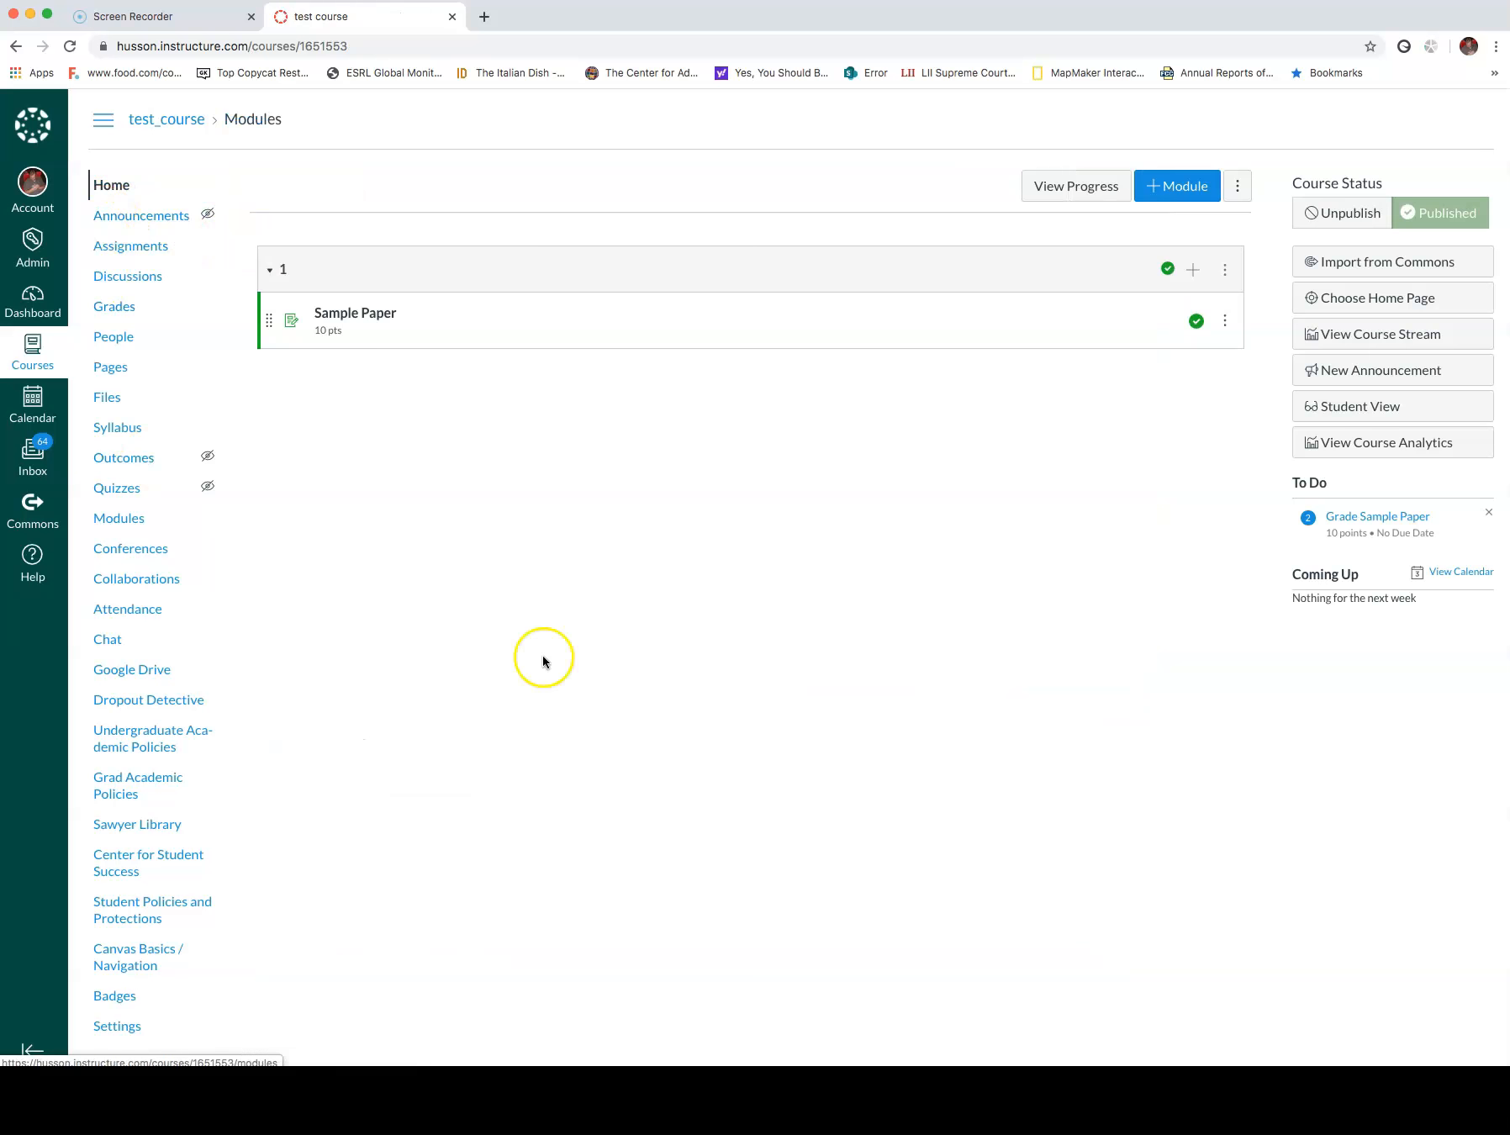
pyautogui.click(1326, 301)
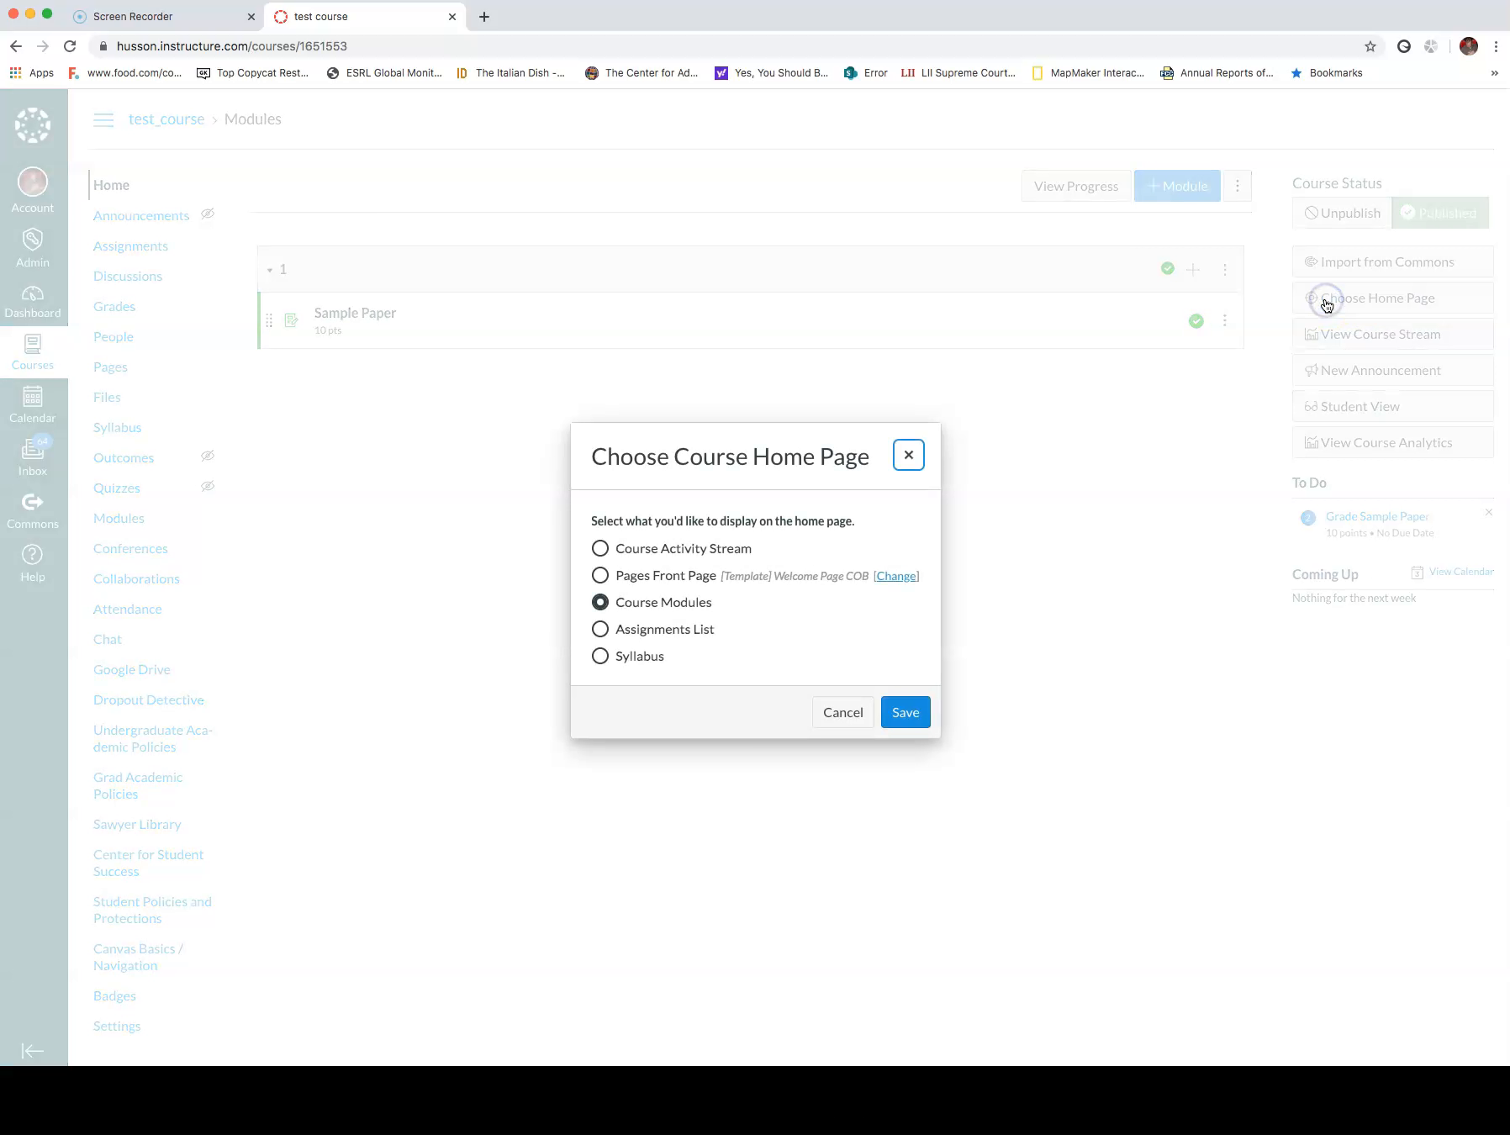
pyautogui.click(600, 575)
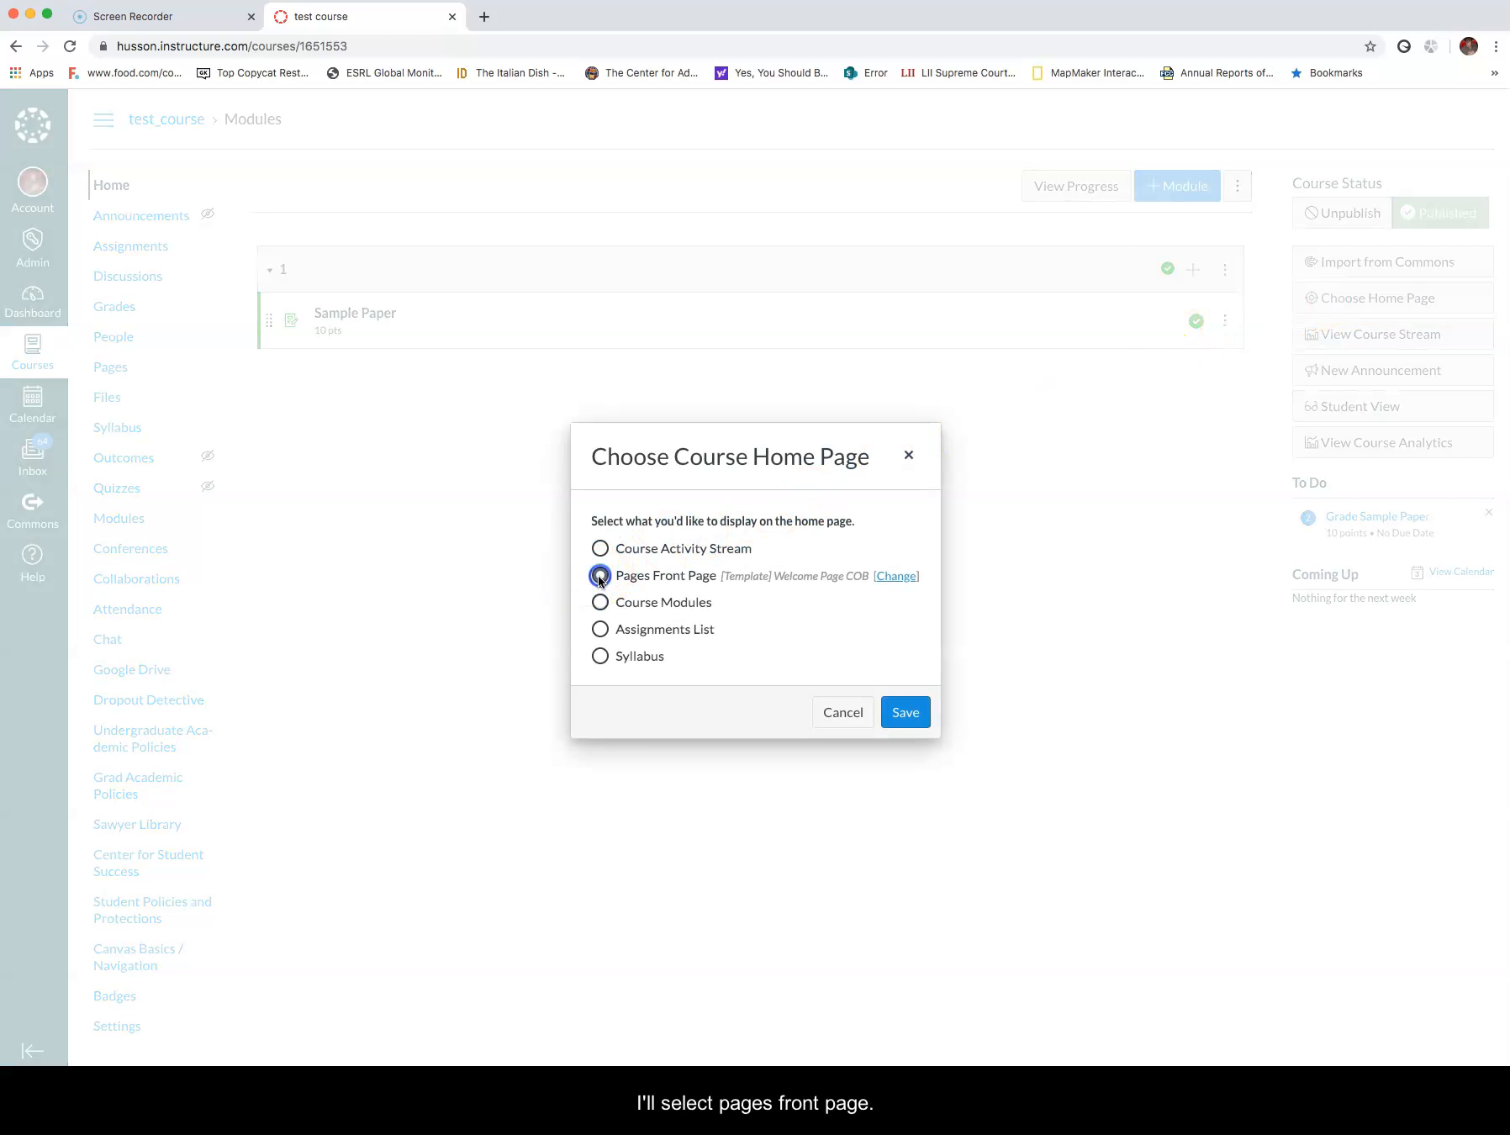
pyautogui.click(904, 711)
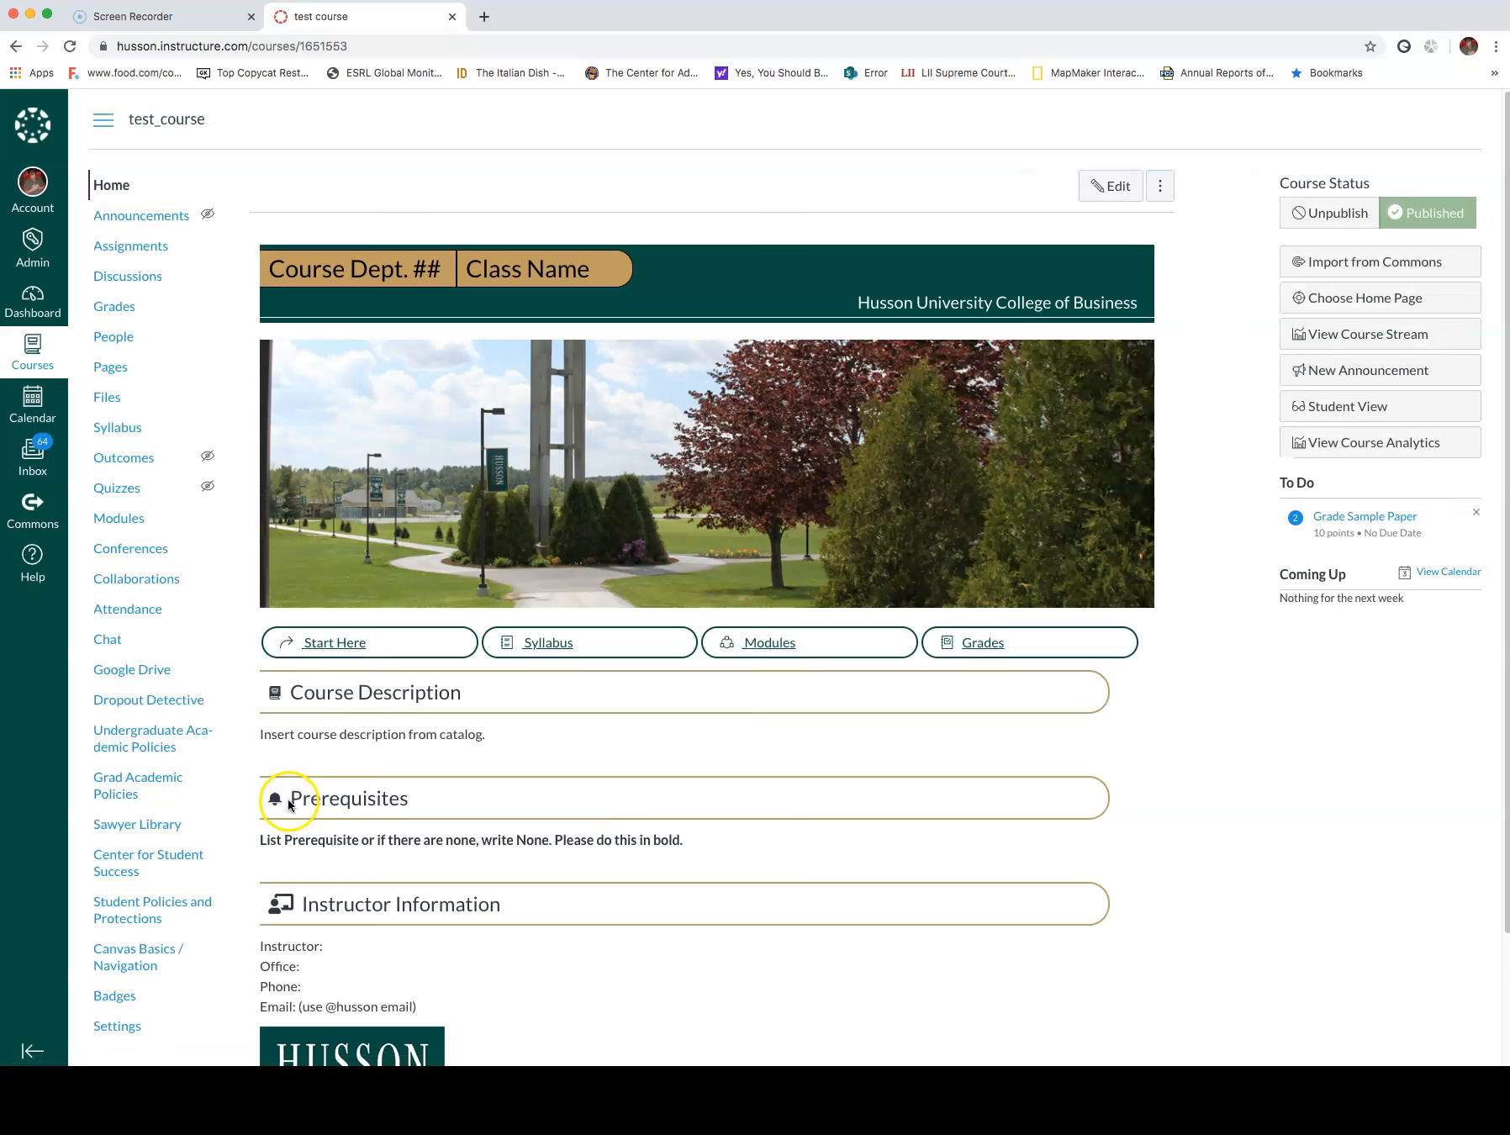
# Test the home page's Start Here link, then discard the blank Start Here page without saving.
pyautogui.click(296, 722)
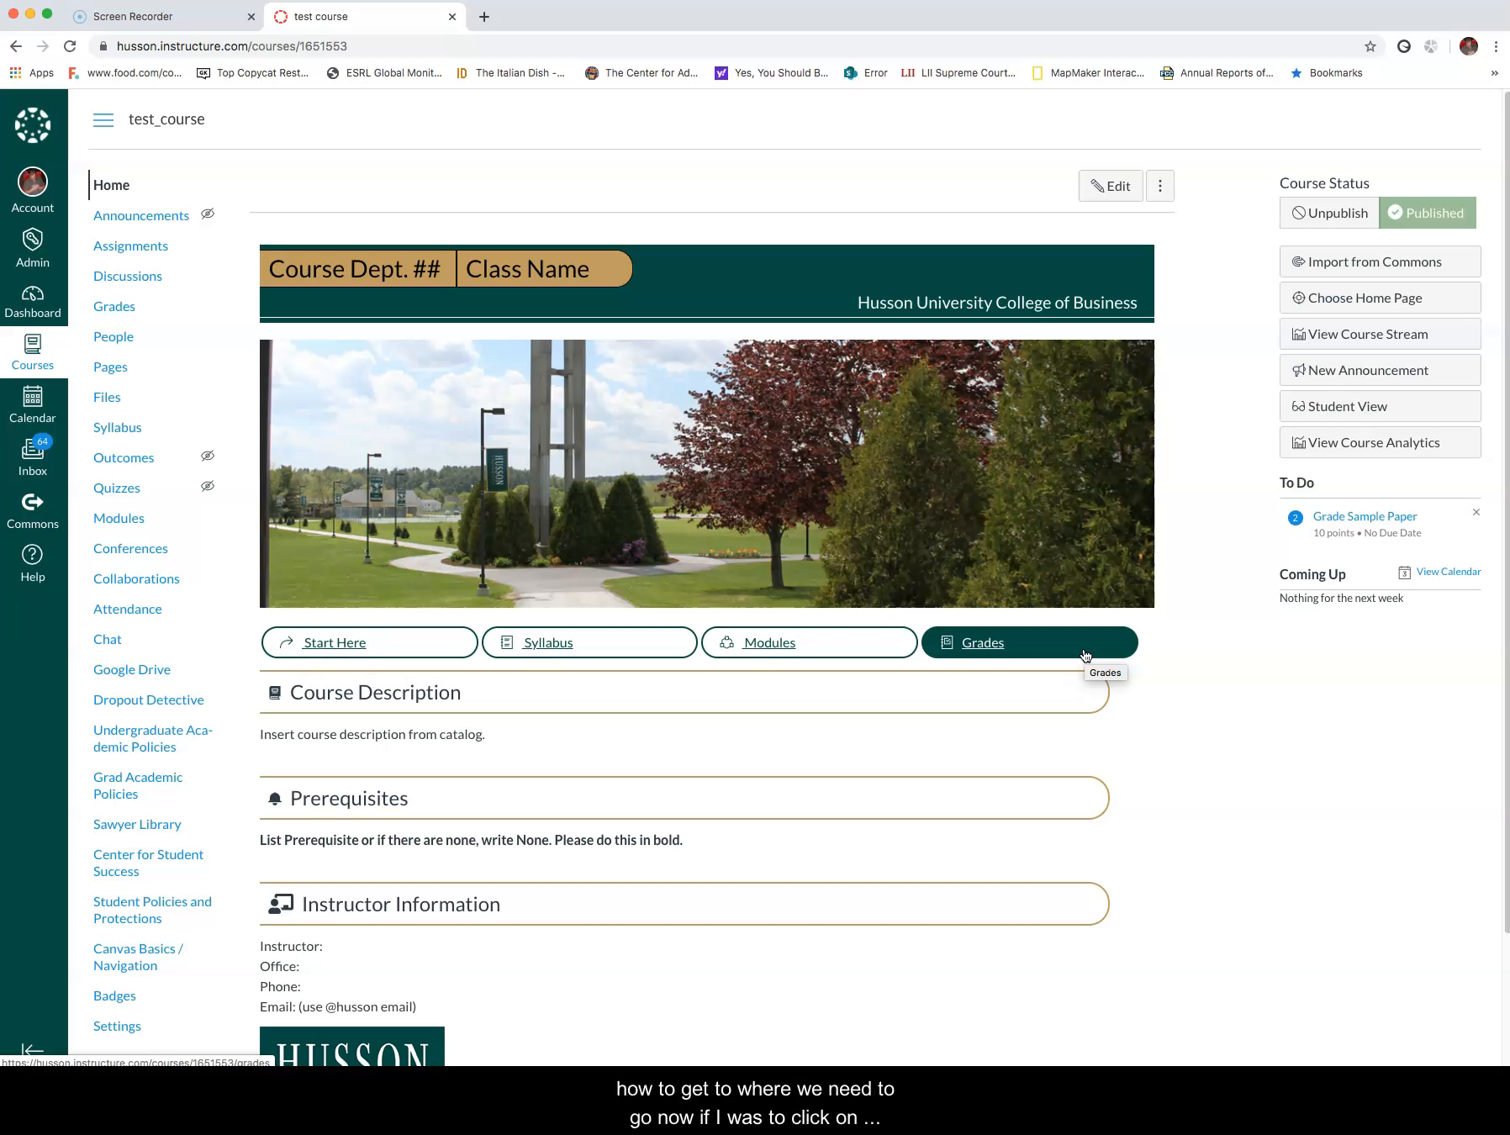
pyautogui.click(353, 643)
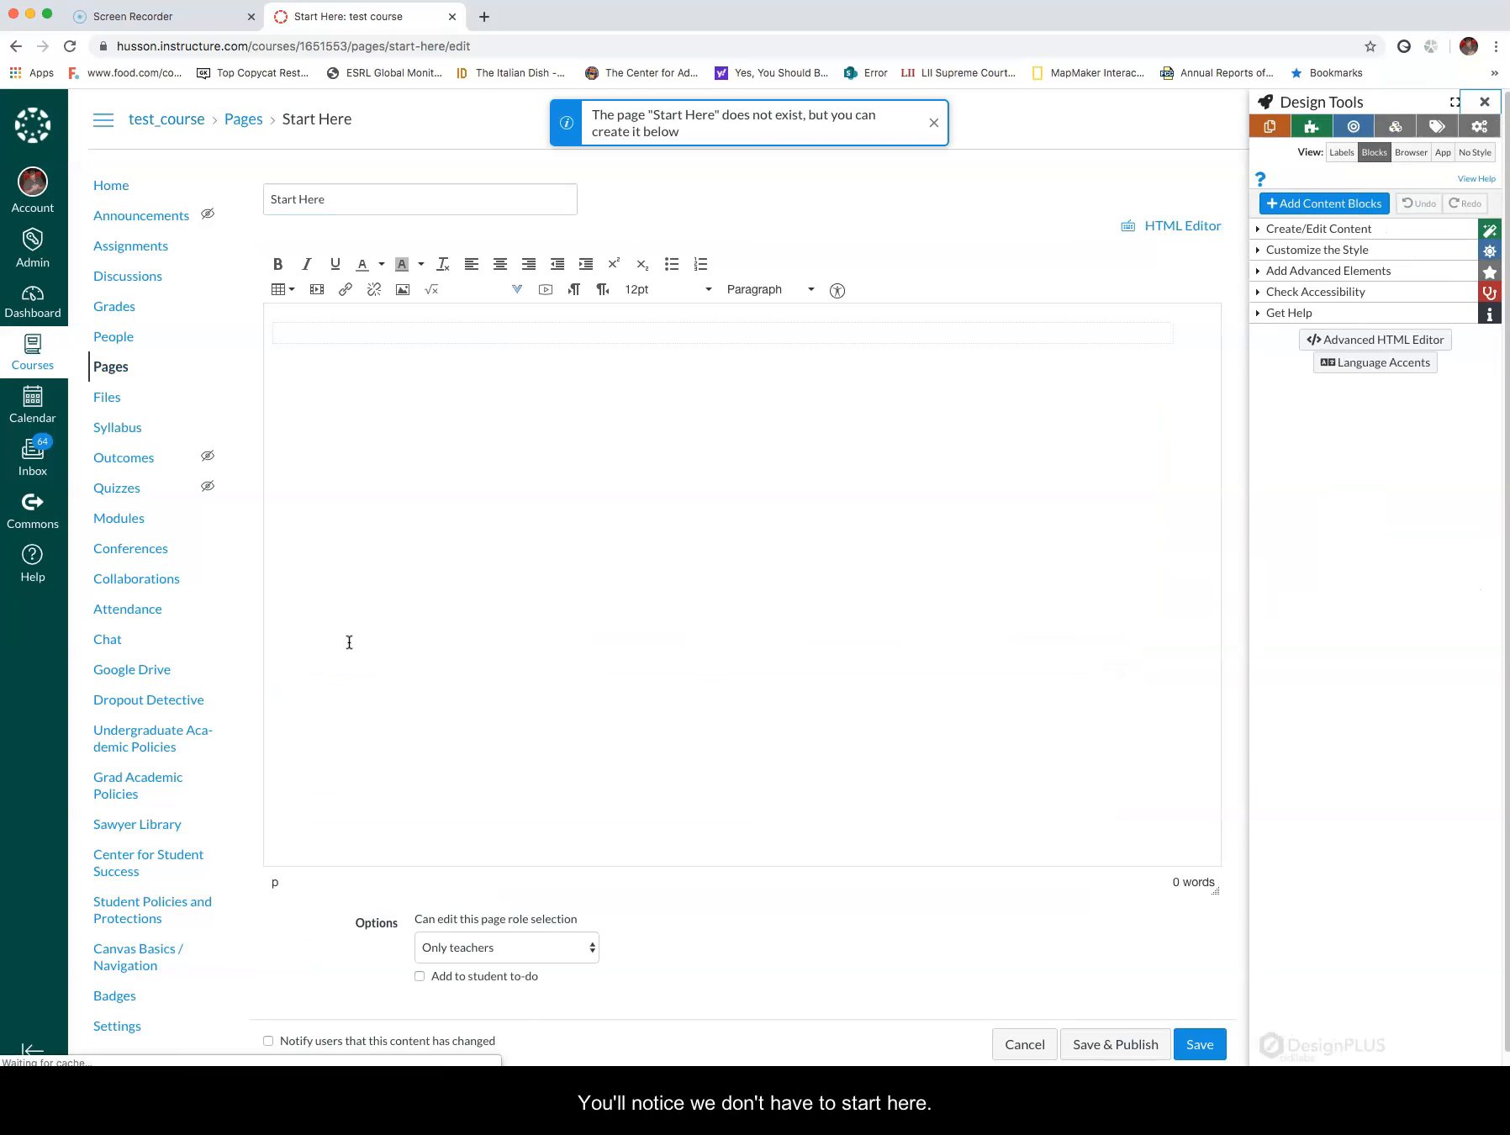
pyautogui.click(1485, 102)
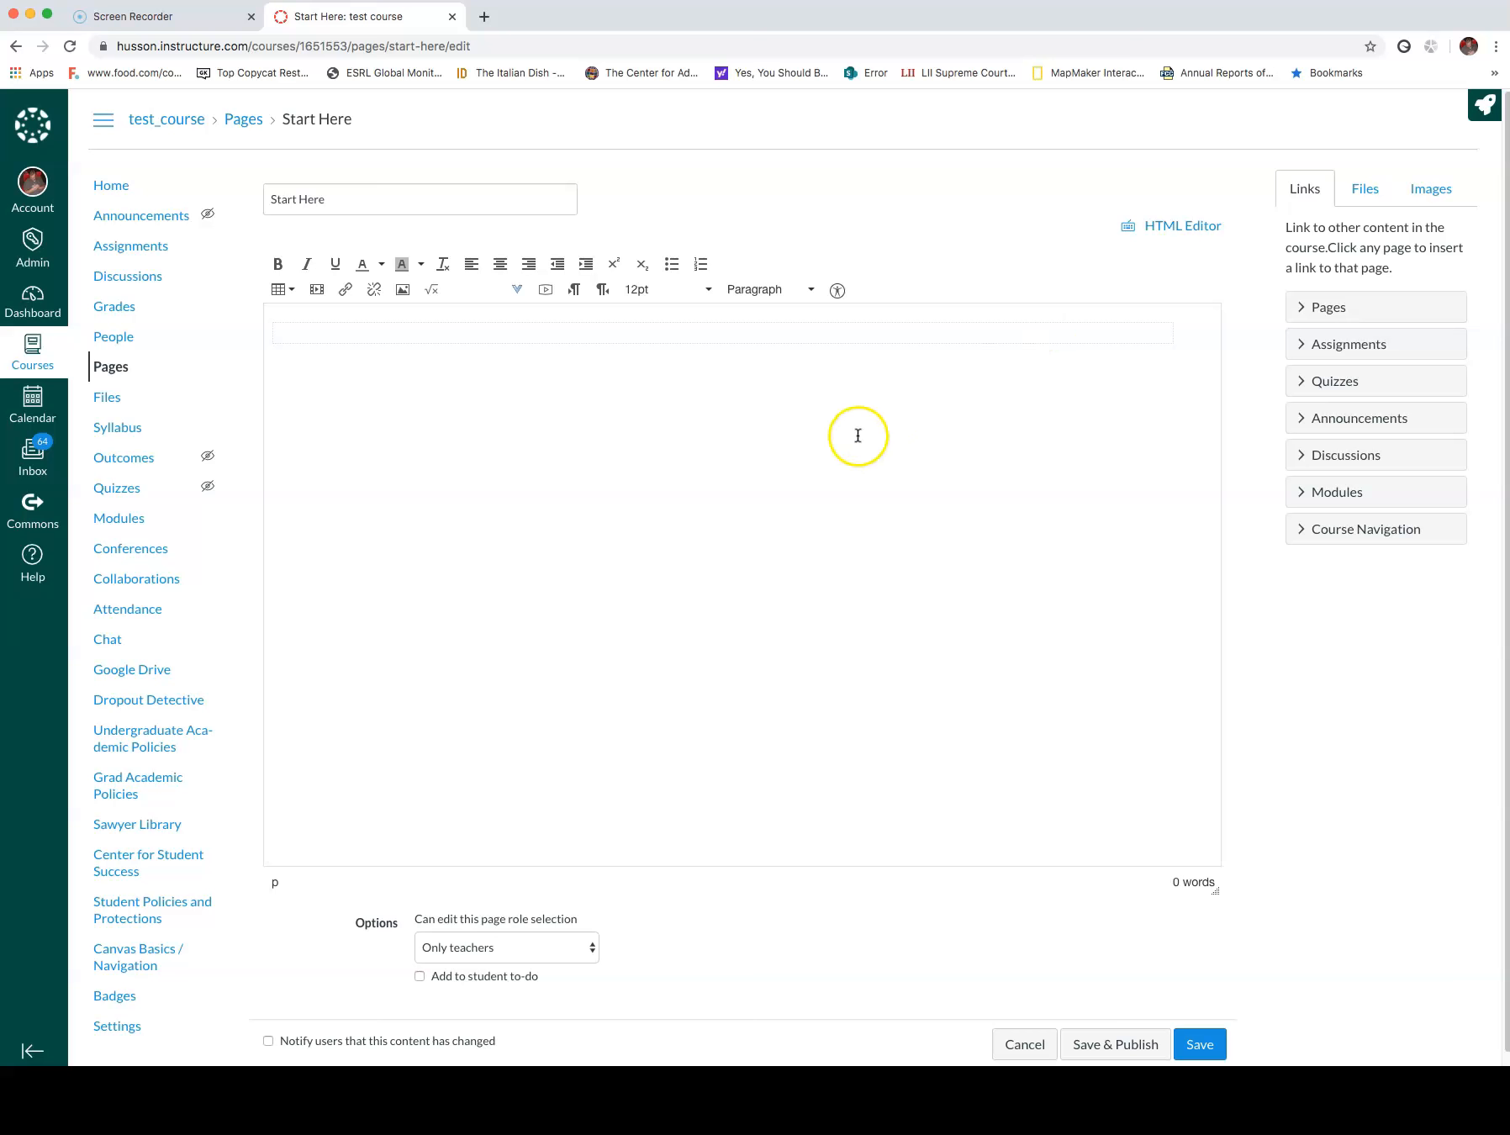
pyautogui.scroll(-1, 703, 589)
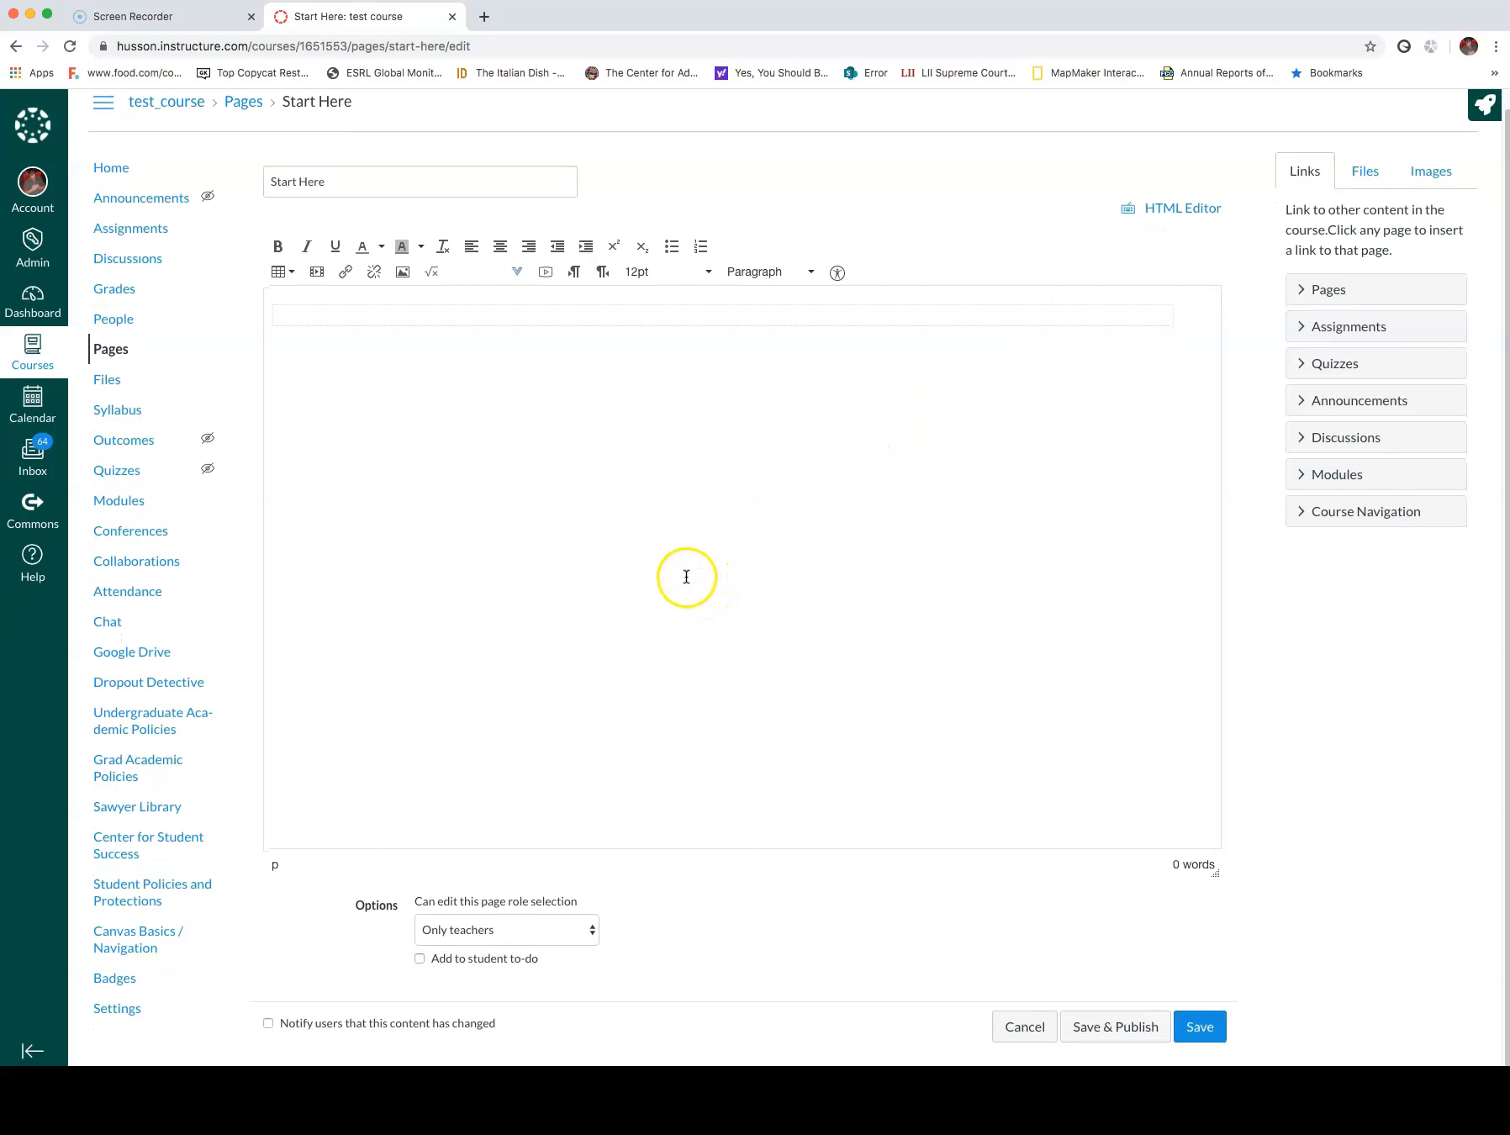
pyautogui.scroll(1, 688, 572)
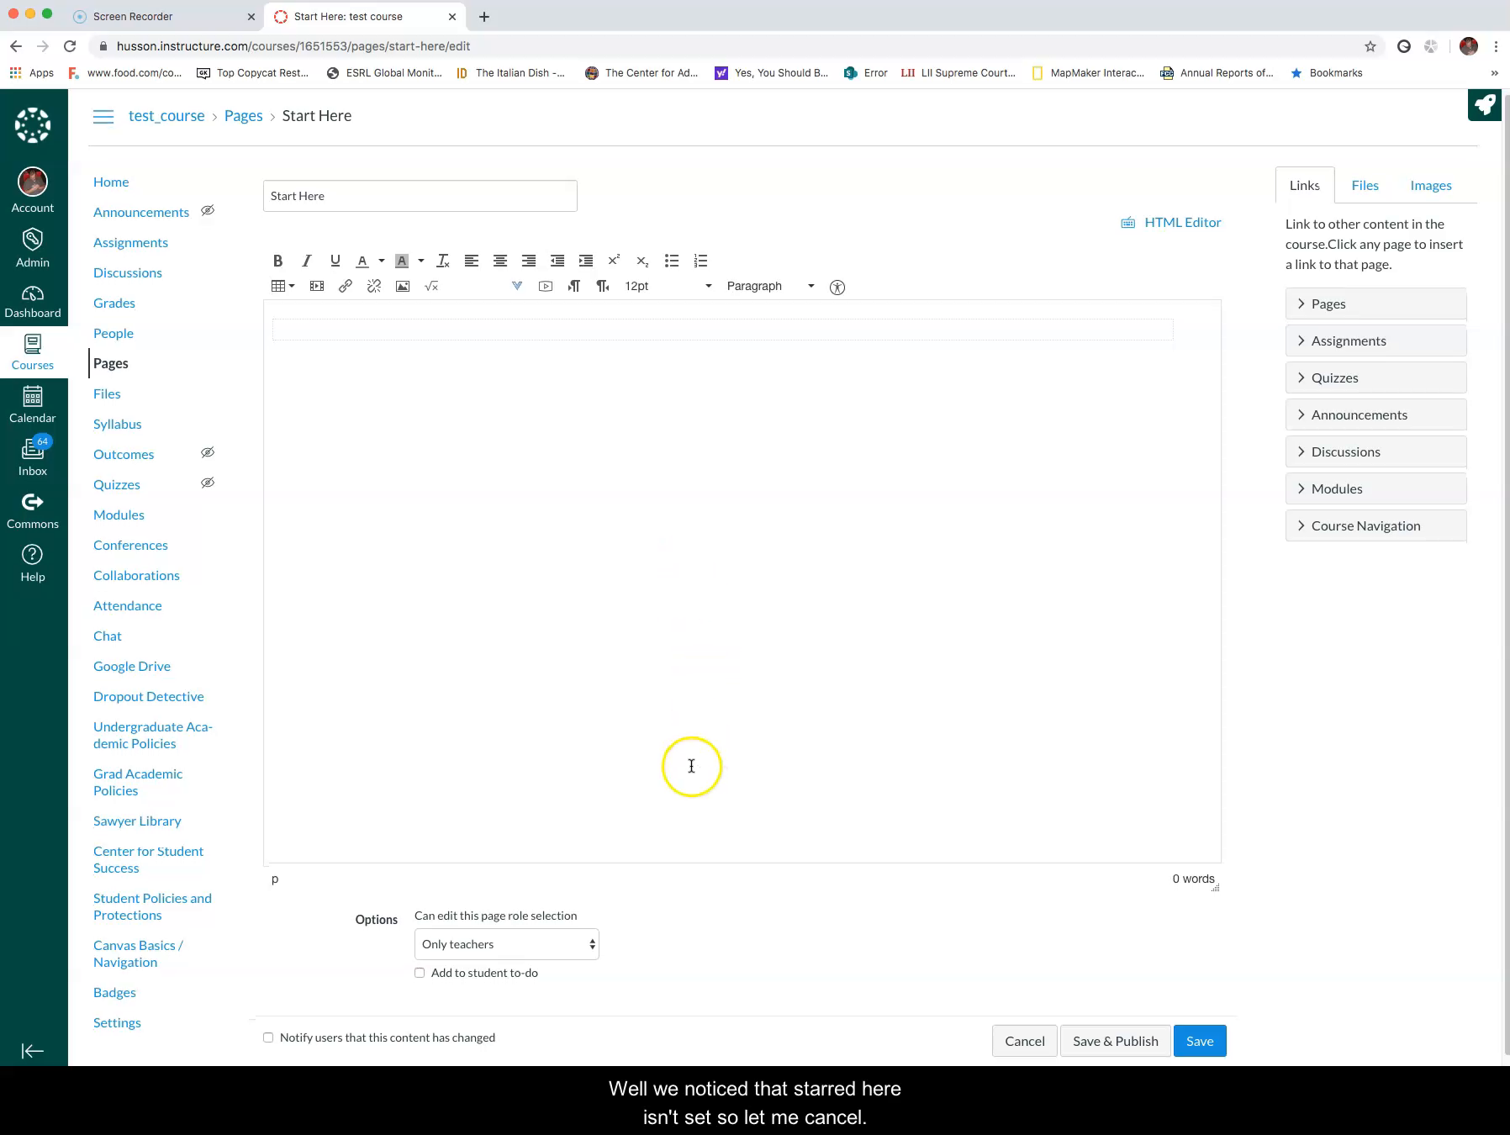
pyautogui.scroll(-1, 692, 769)
pyautogui.click(1019, 1033)
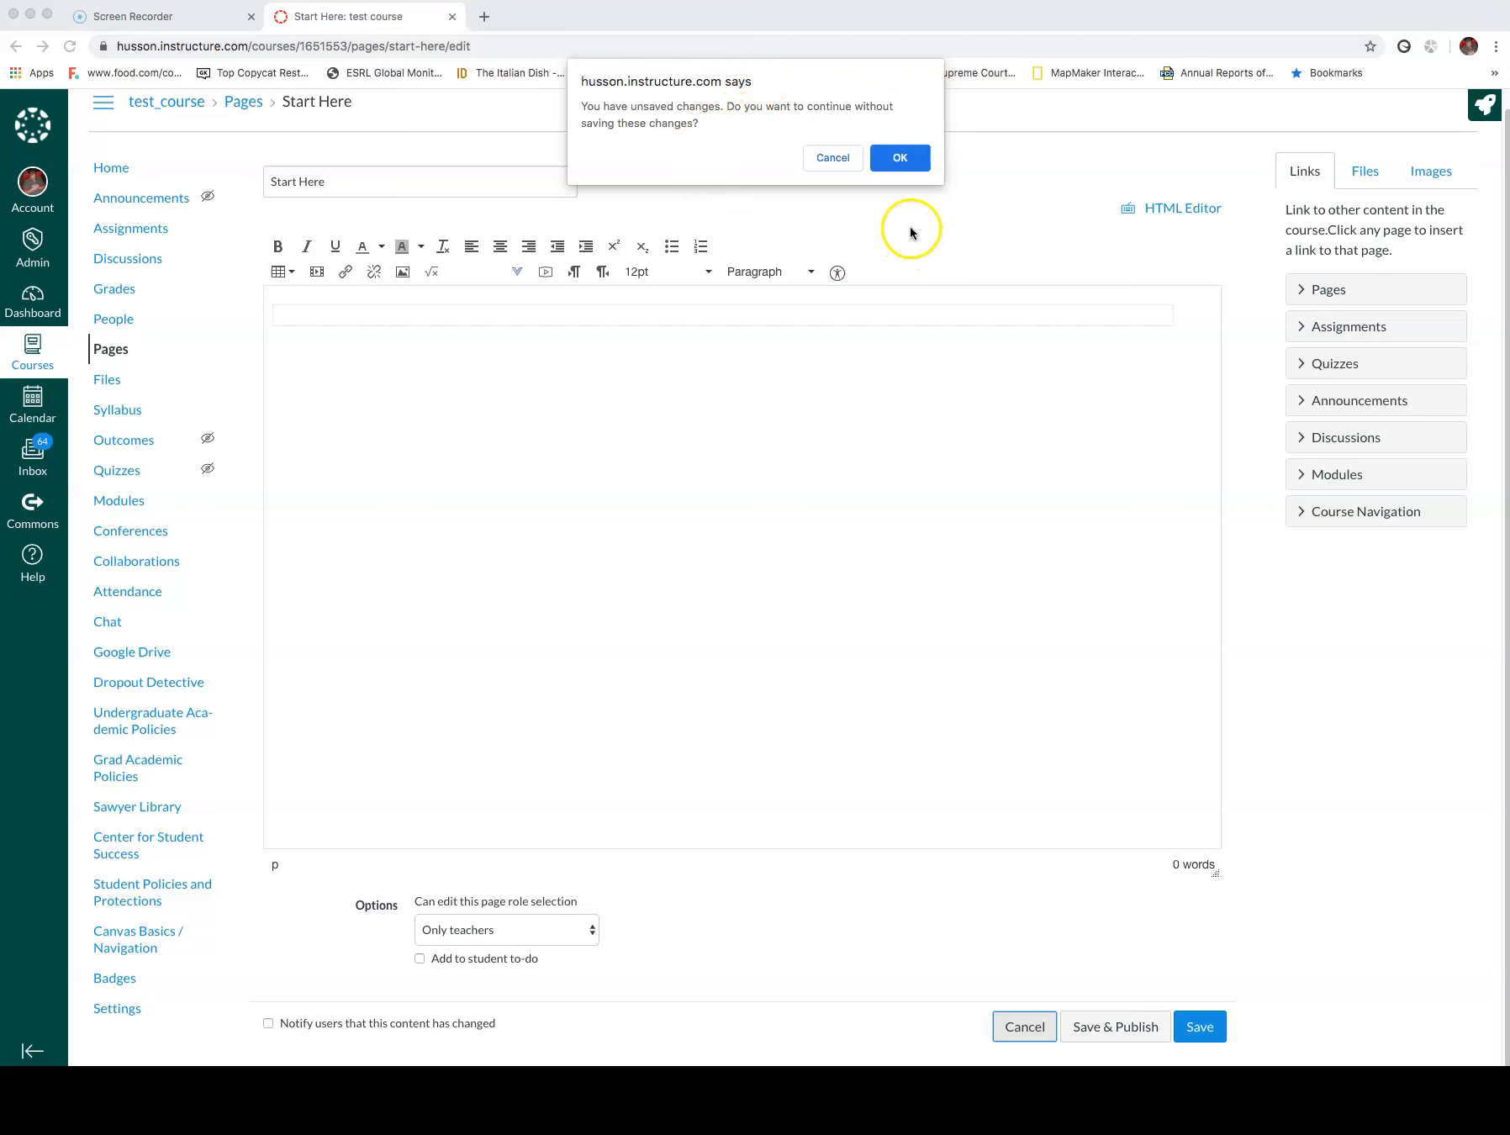
pyautogui.click(901, 158)
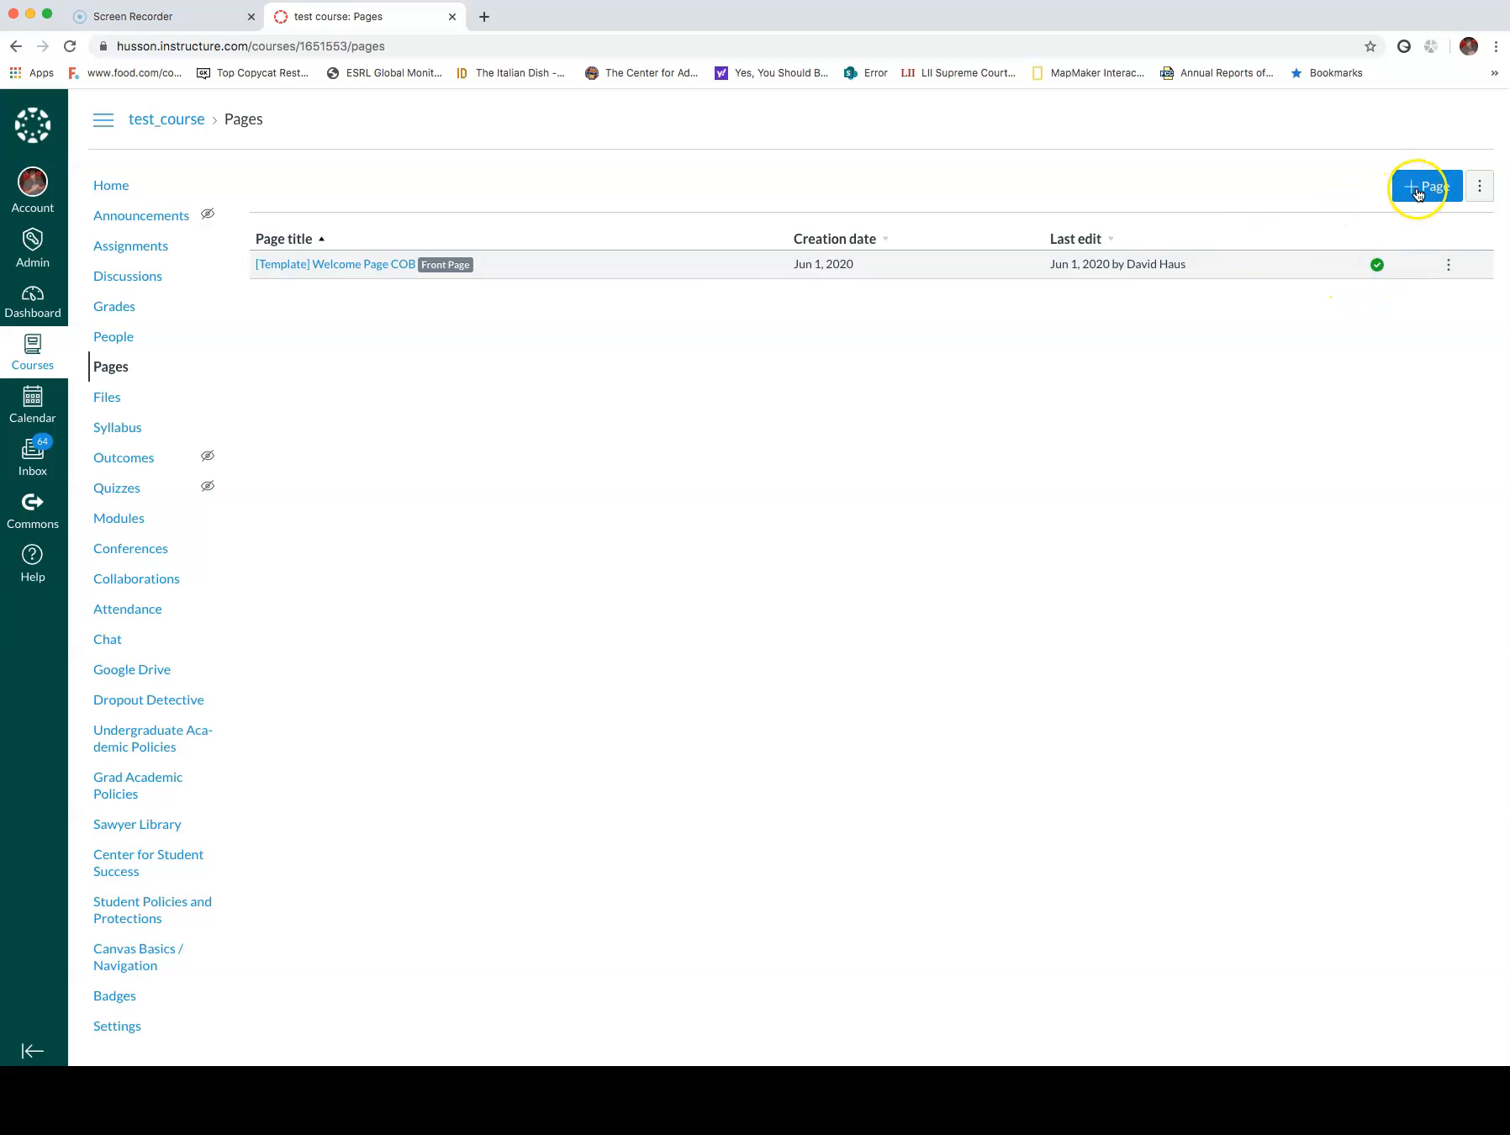
# Check the Commons Favorites available from the course's page list, then close them.
pyautogui.click(1481, 186)
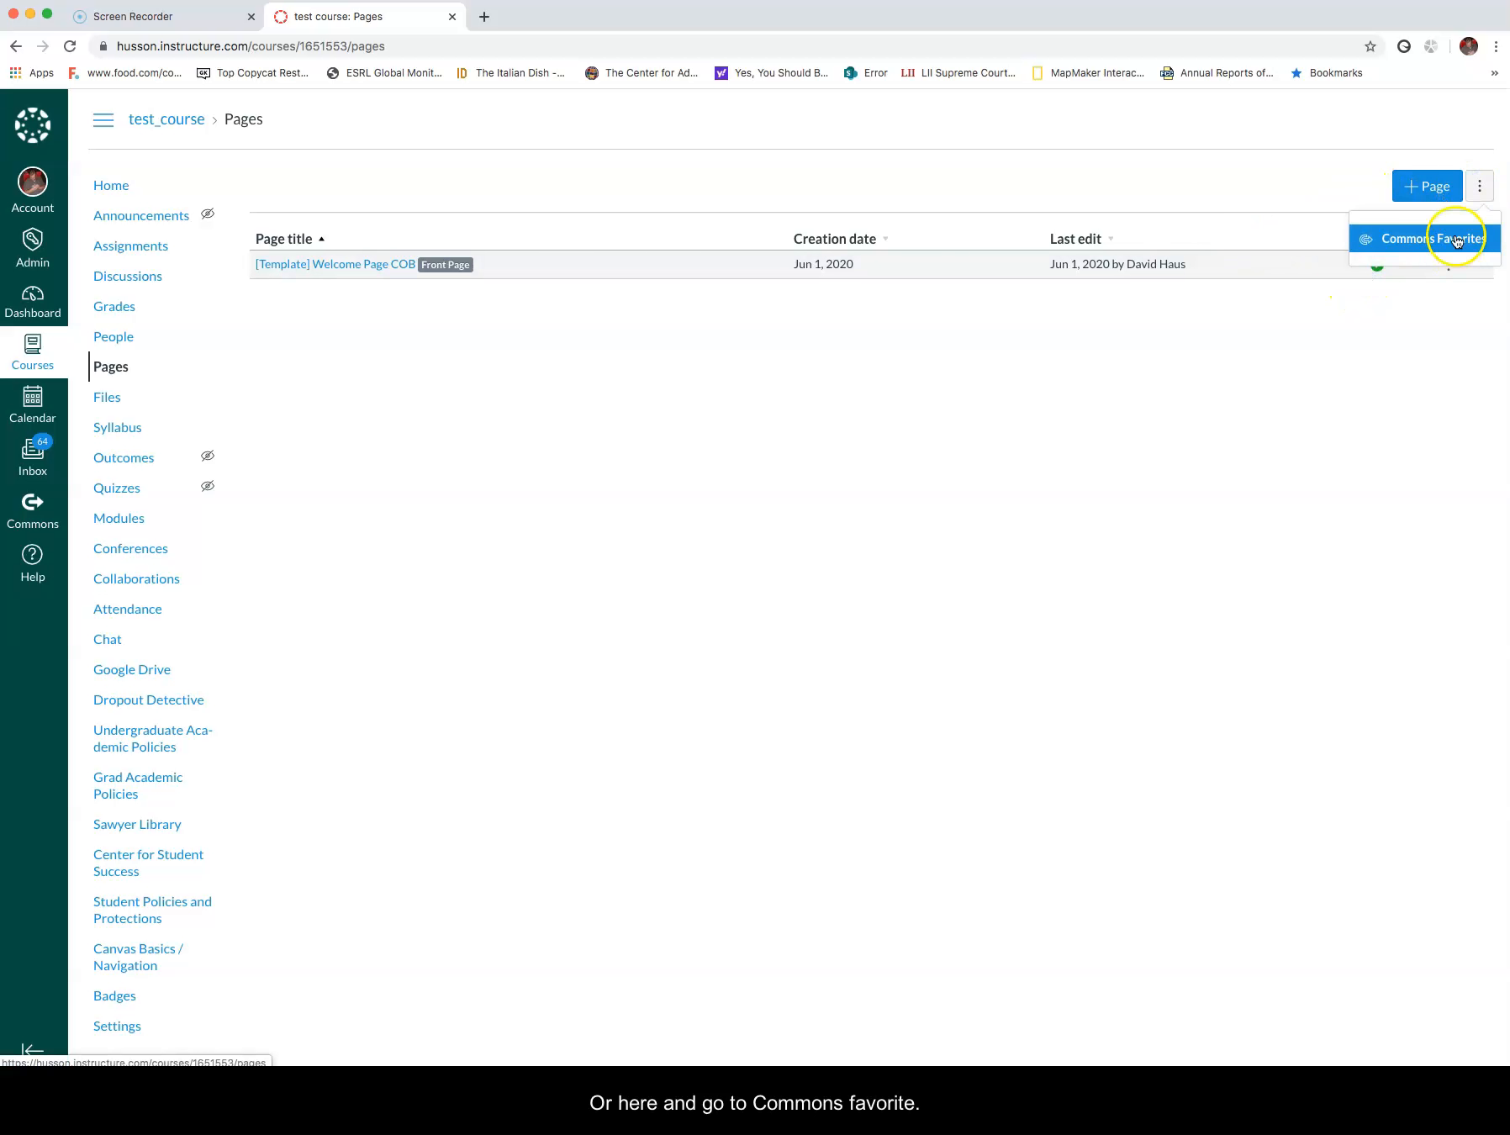
pyautogui.click(1199, 415)
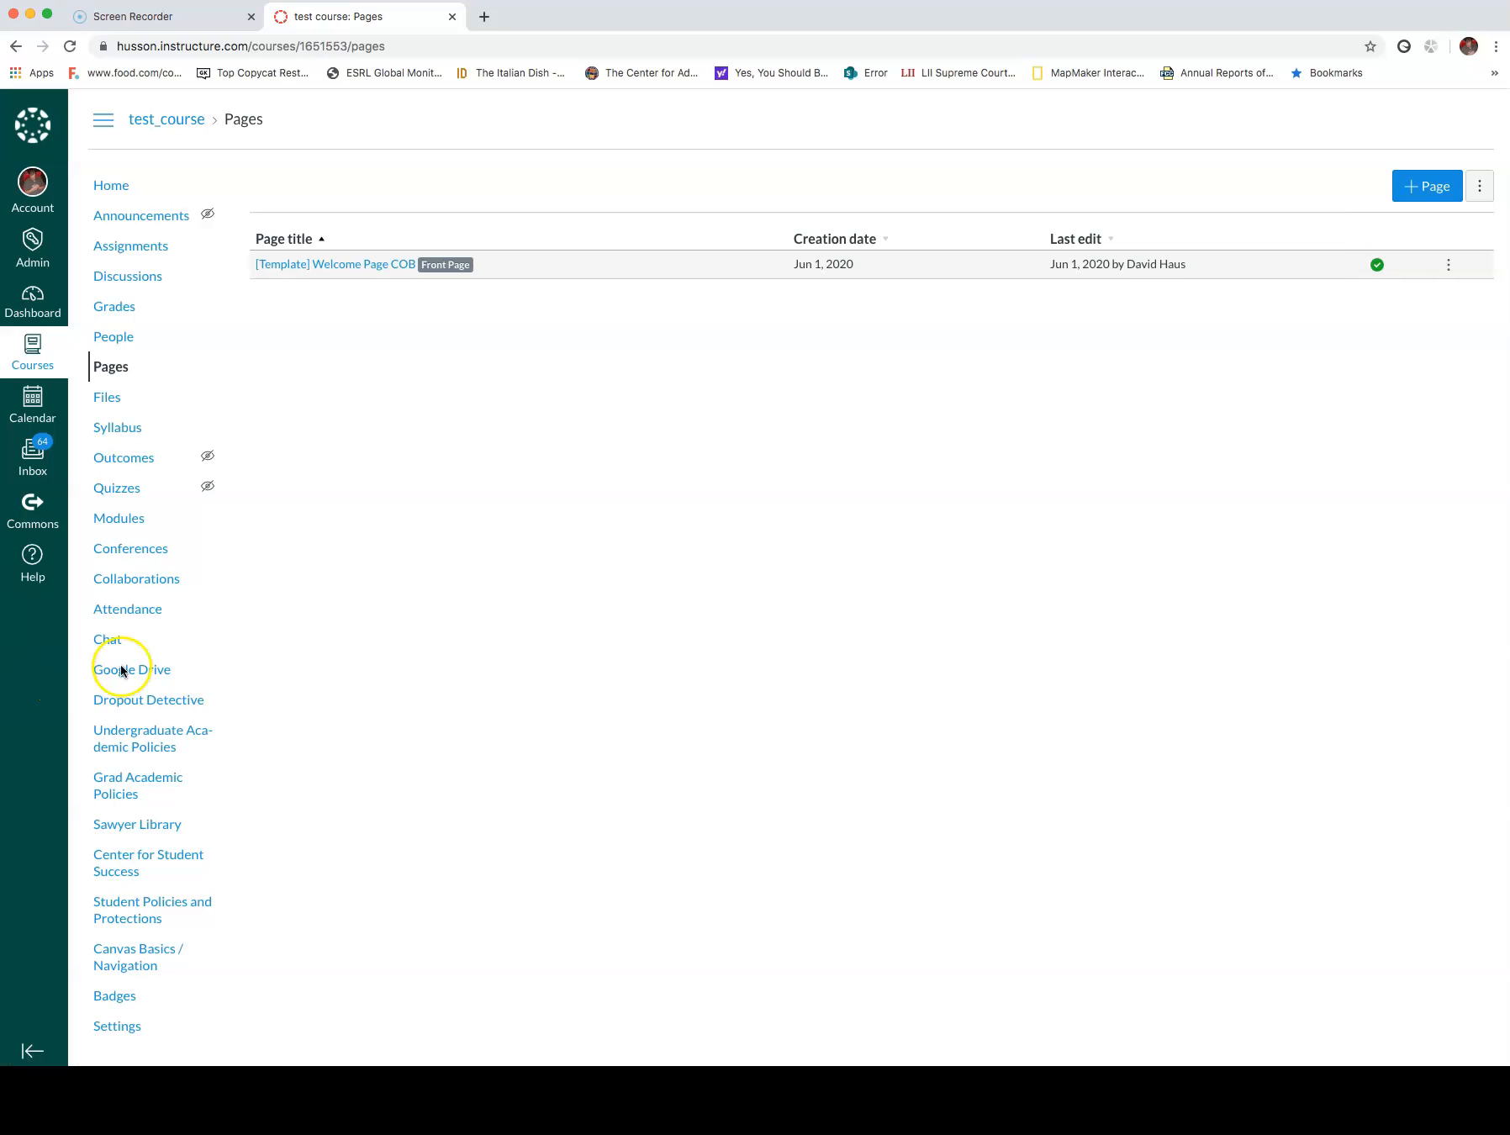
pyautogui.click(1480, 186)
pyautogui.click(1410, 238)
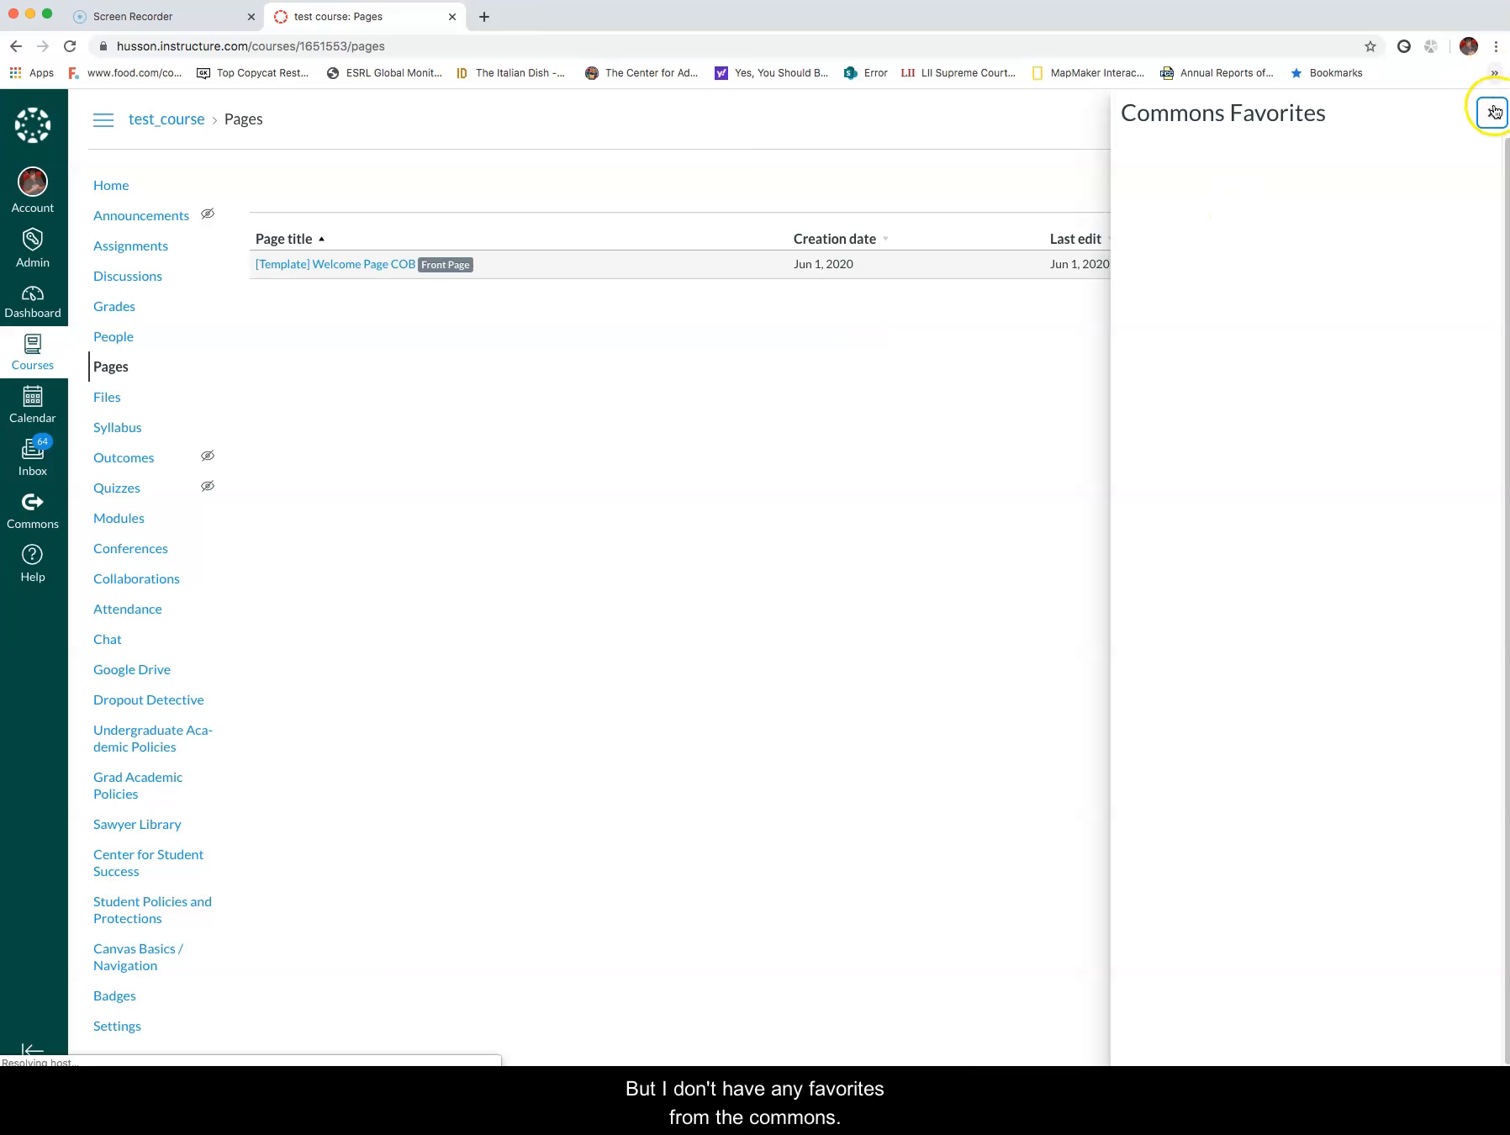
pyautogui.click(1492, 114)
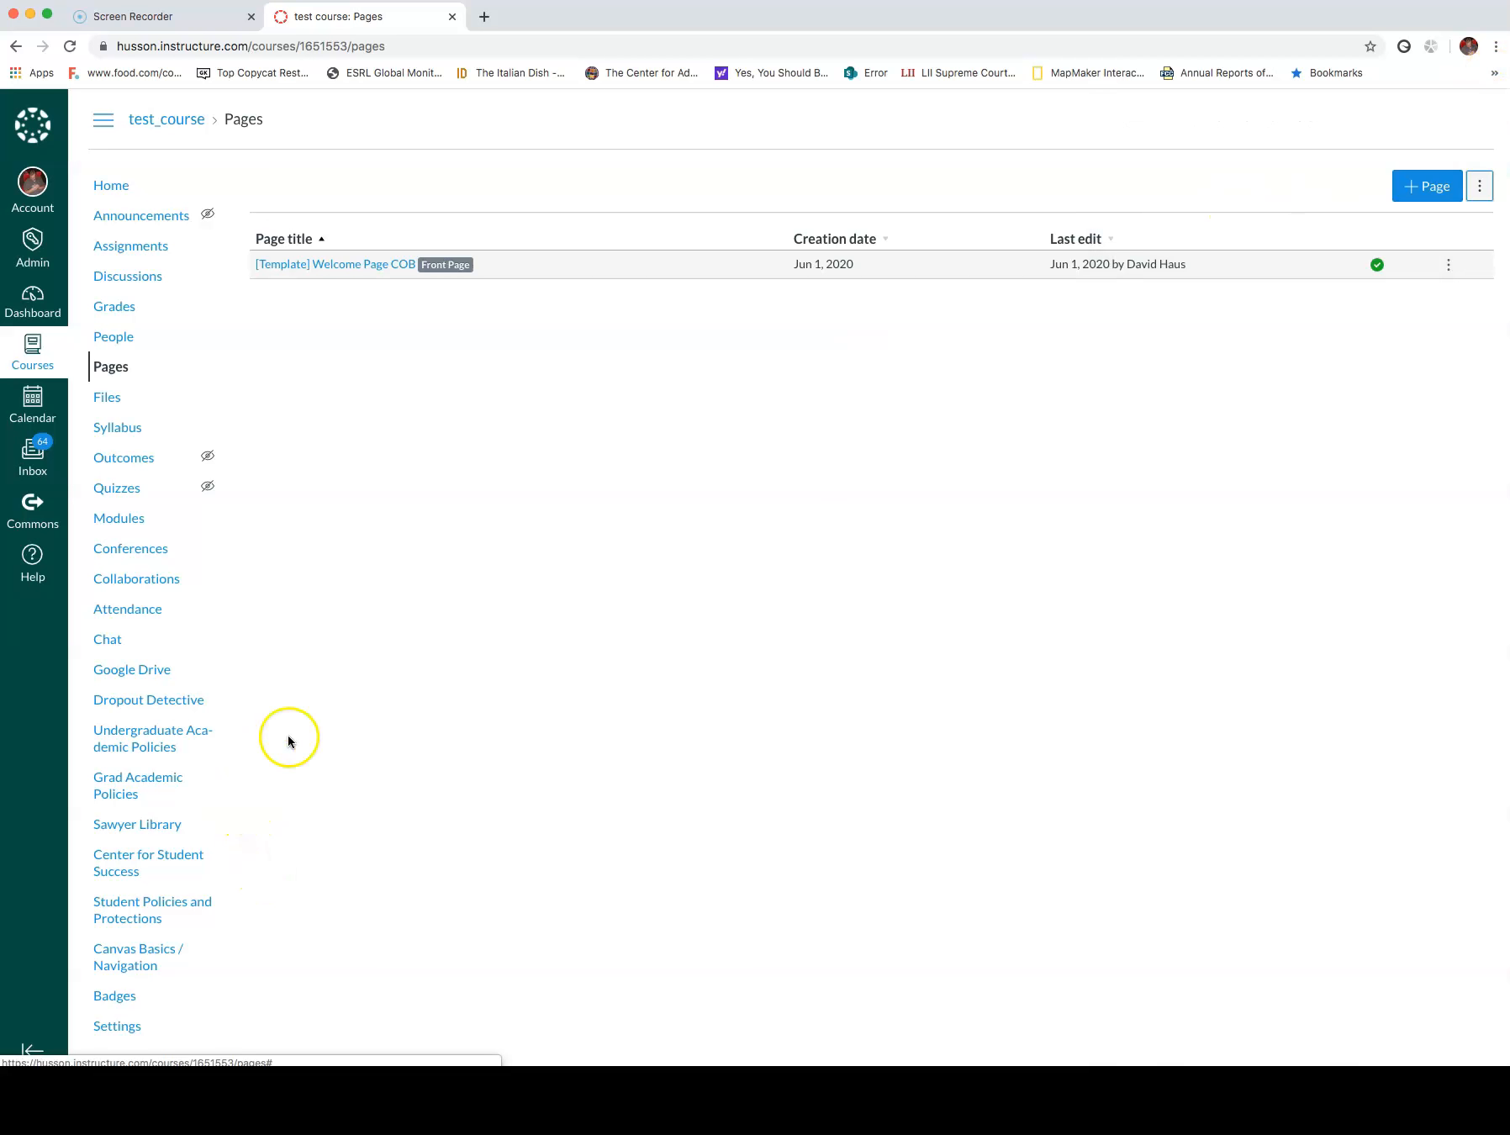
# Search Commons for "husson university" and add the Husson University Start Here Page to the favorites.
pyautogui.click(28, 509)
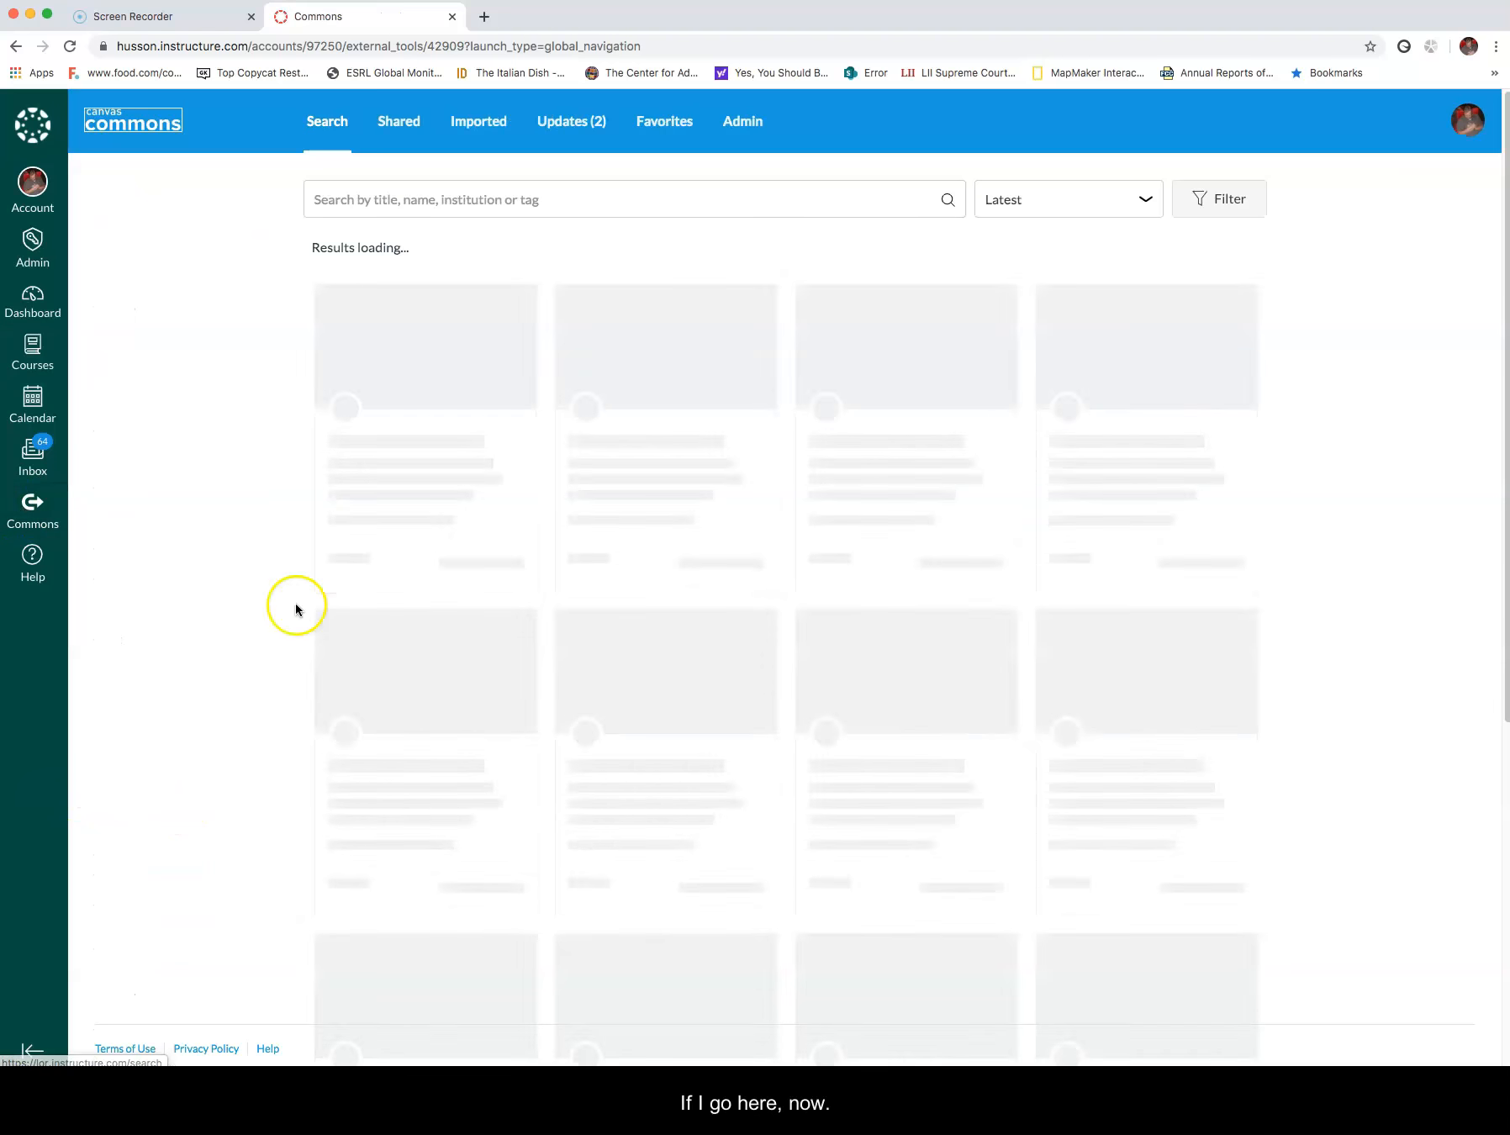
pyautogui.click(455, 199)
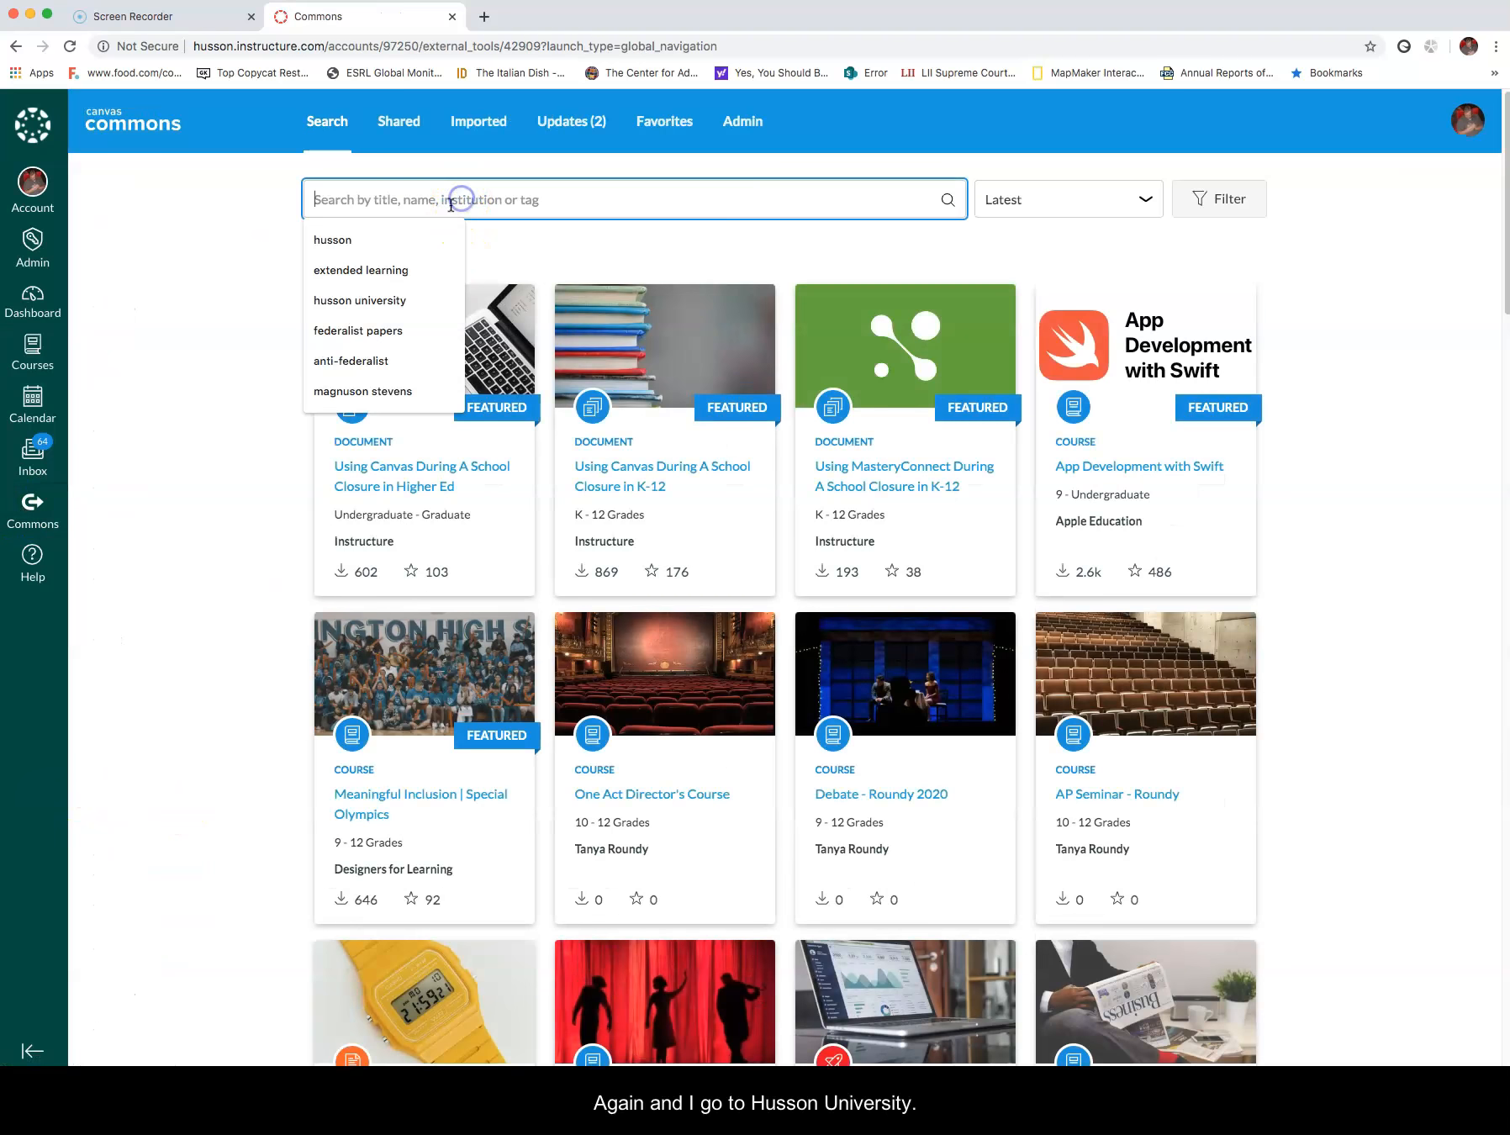
pyautogui.click(381, 296)
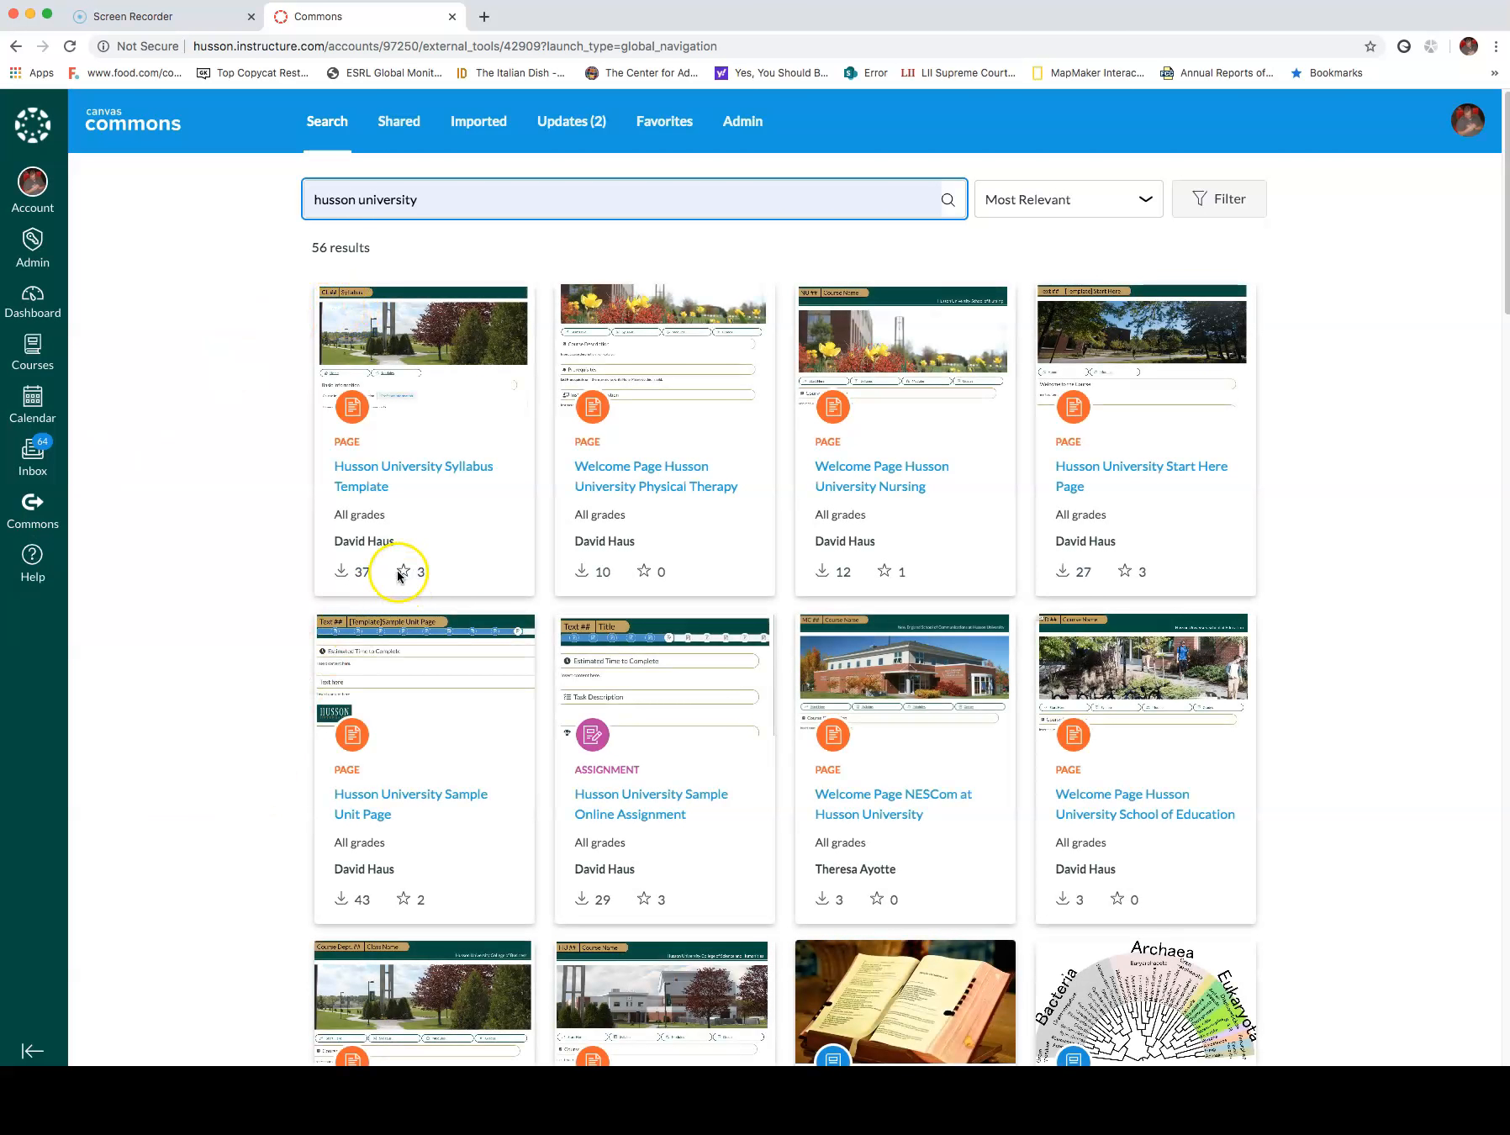
pyautogui.click(457, 569)
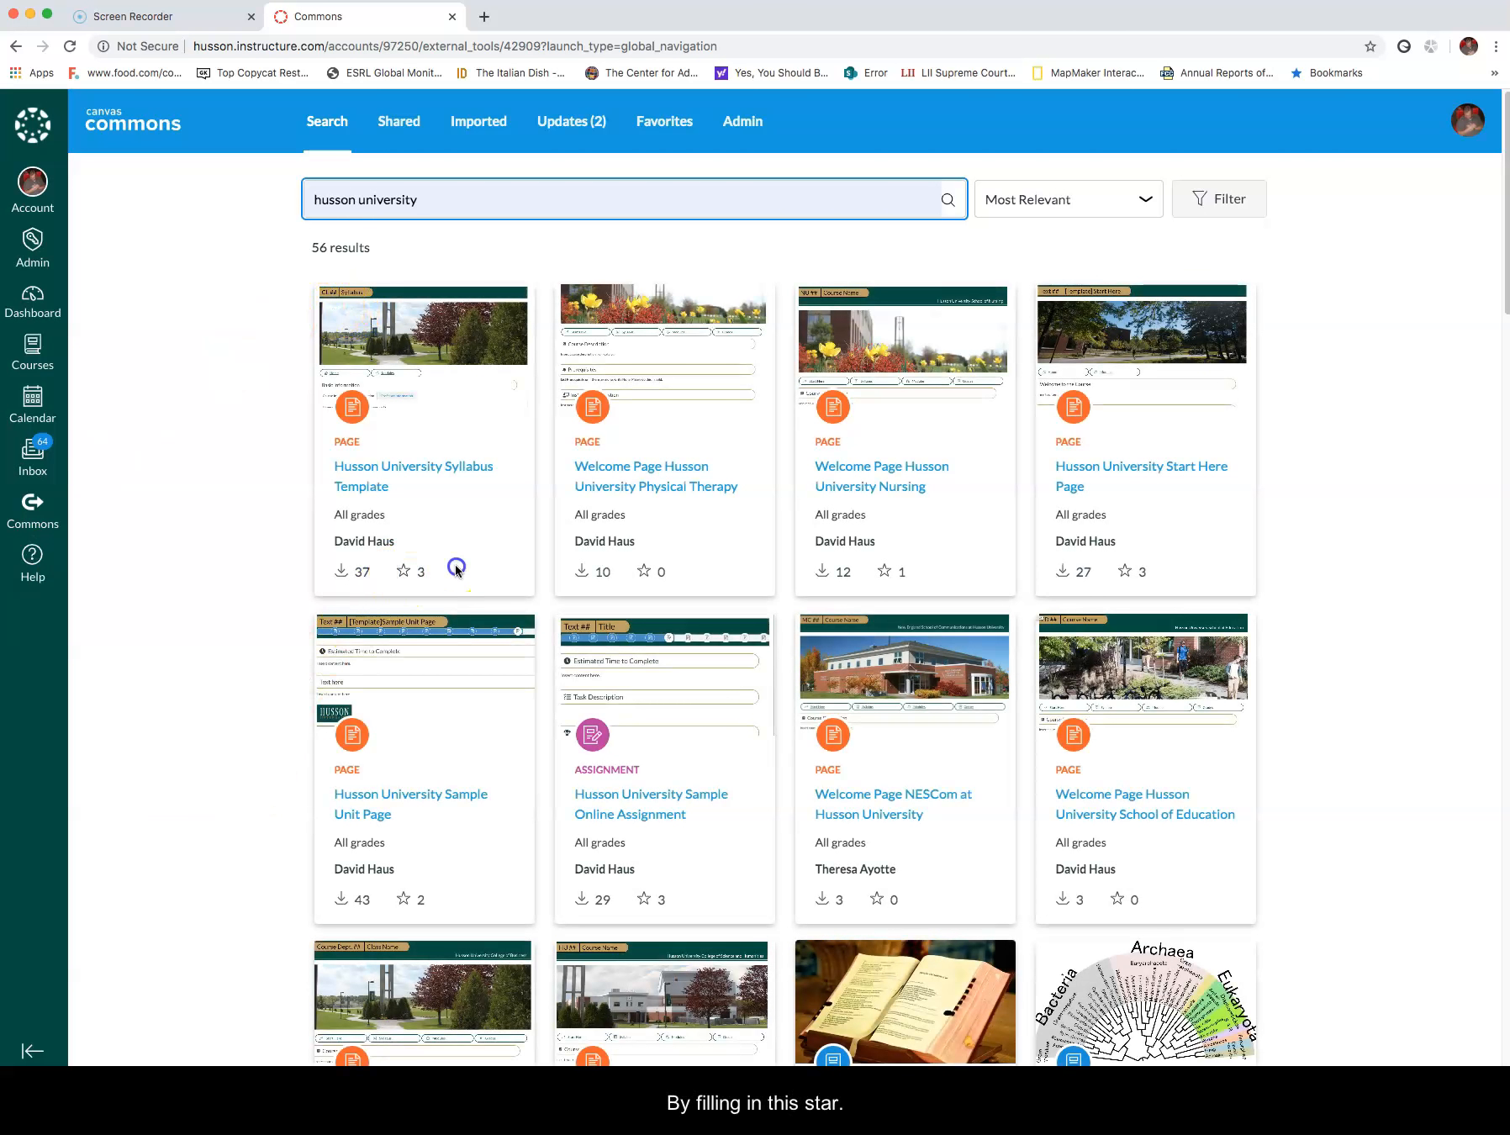
pyautogui.click(401, 573)
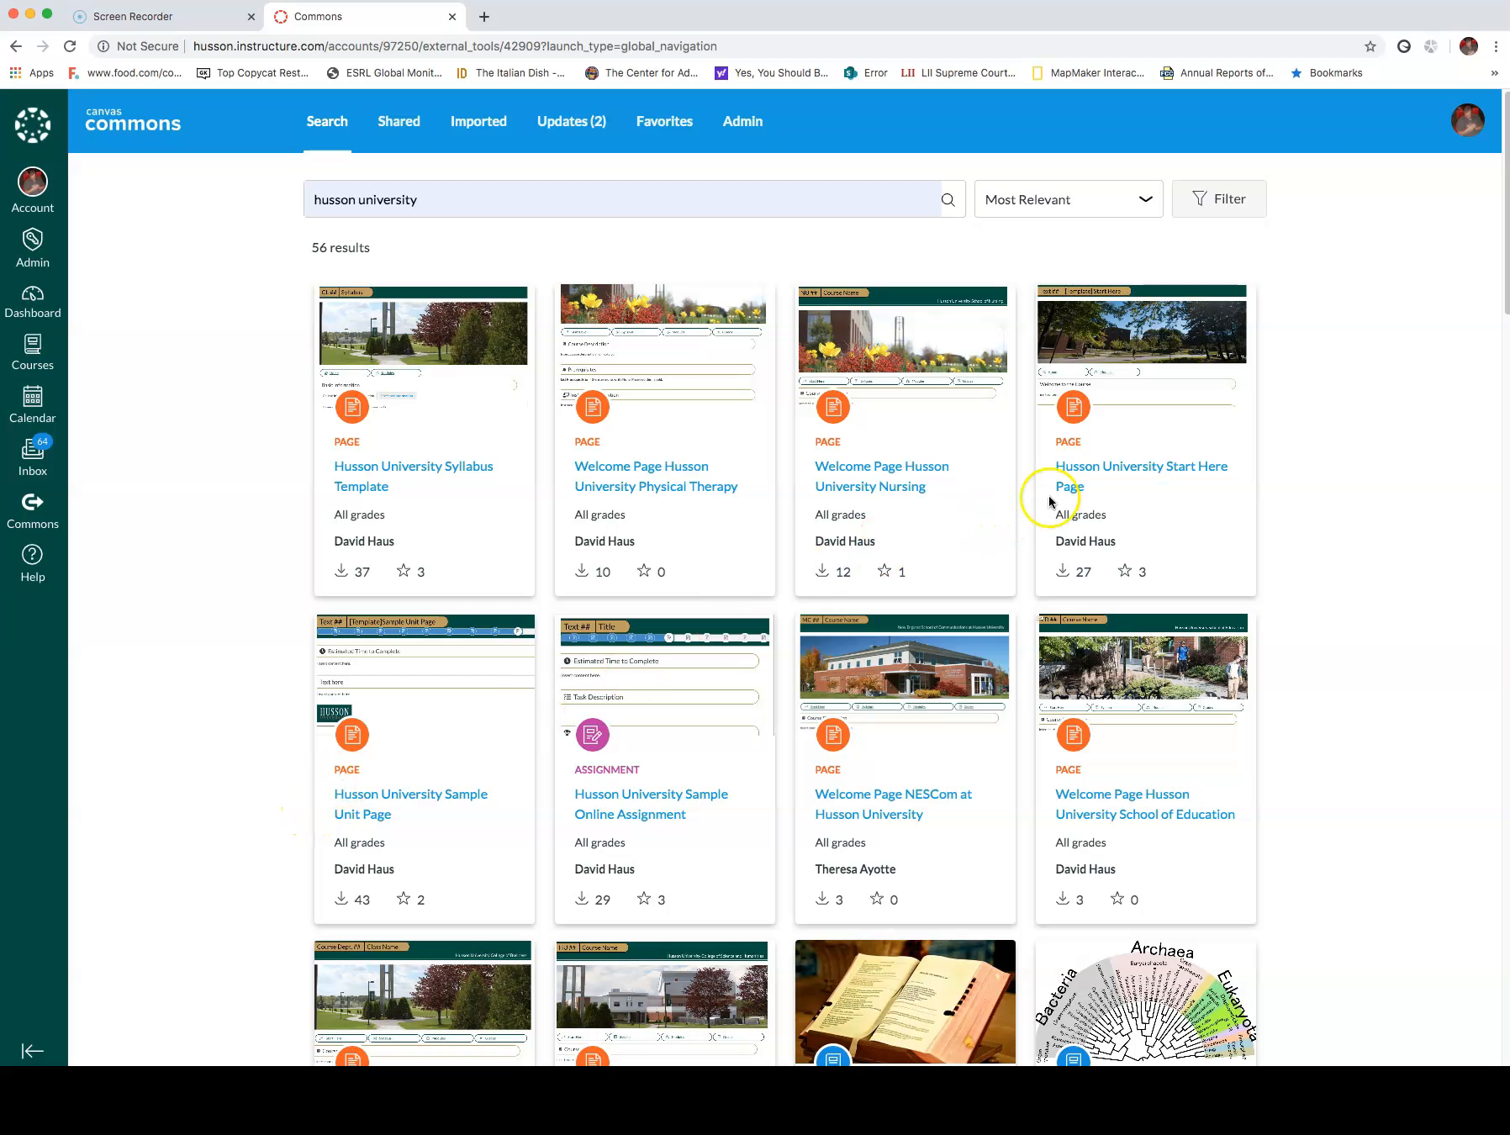
pyautogui.click(1157, 475)
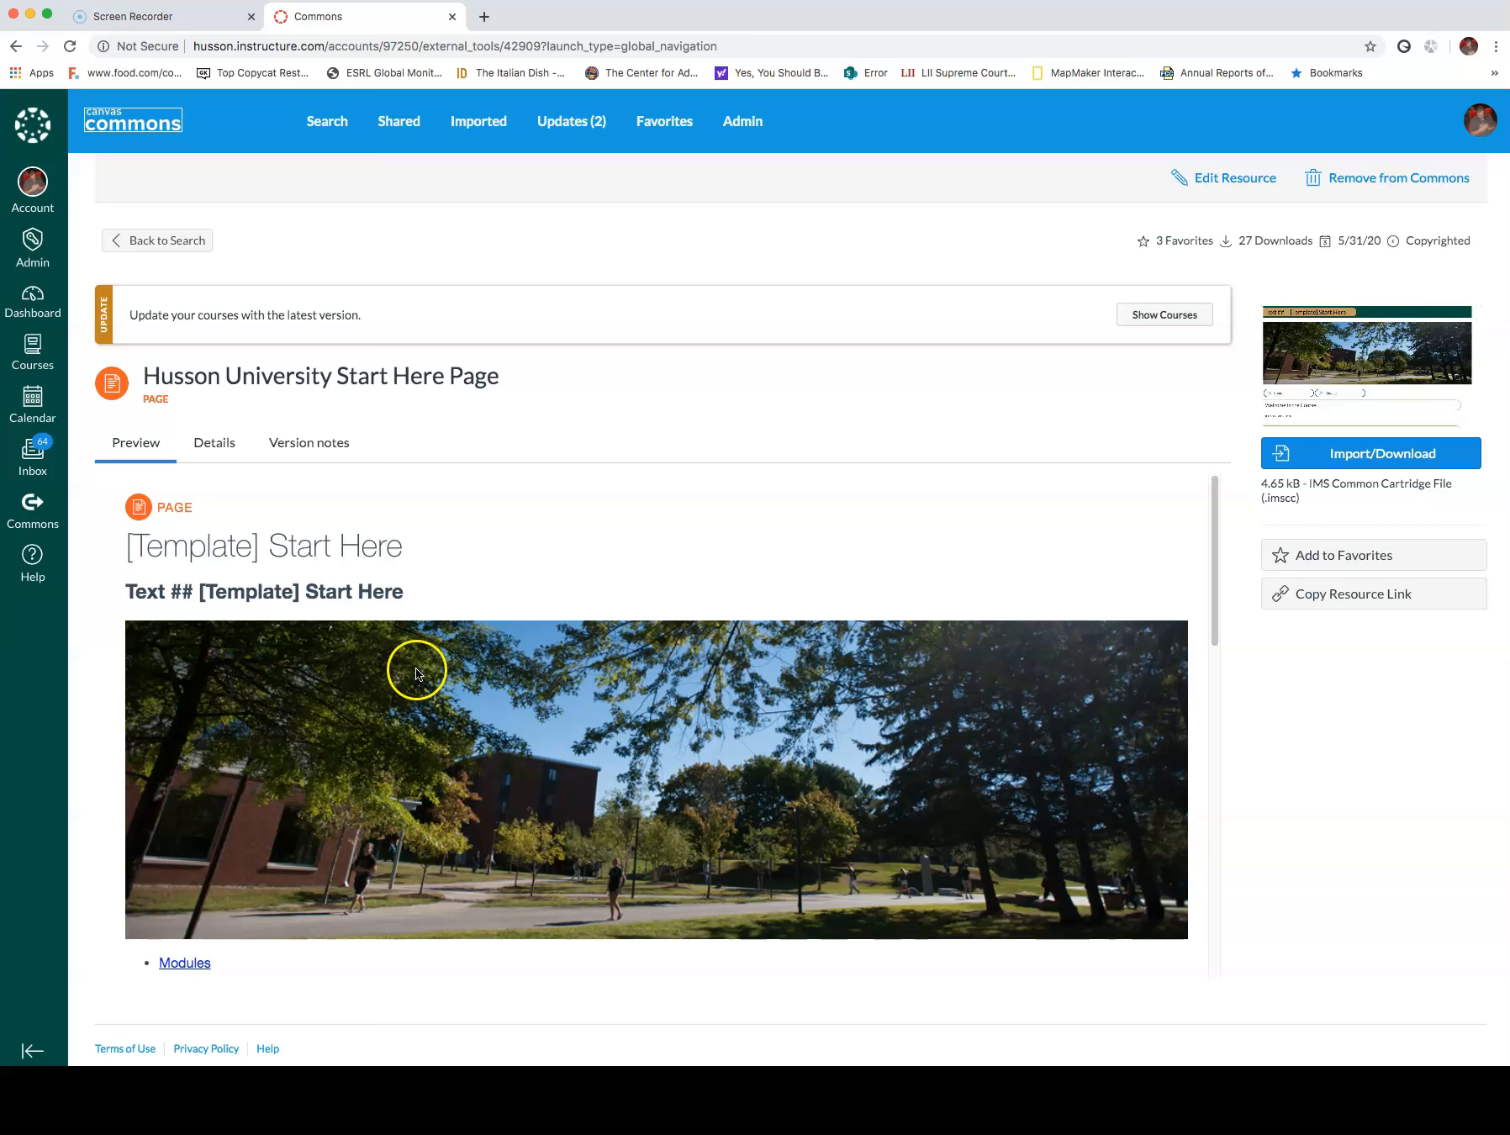
pyautogui.click(1281, 557)
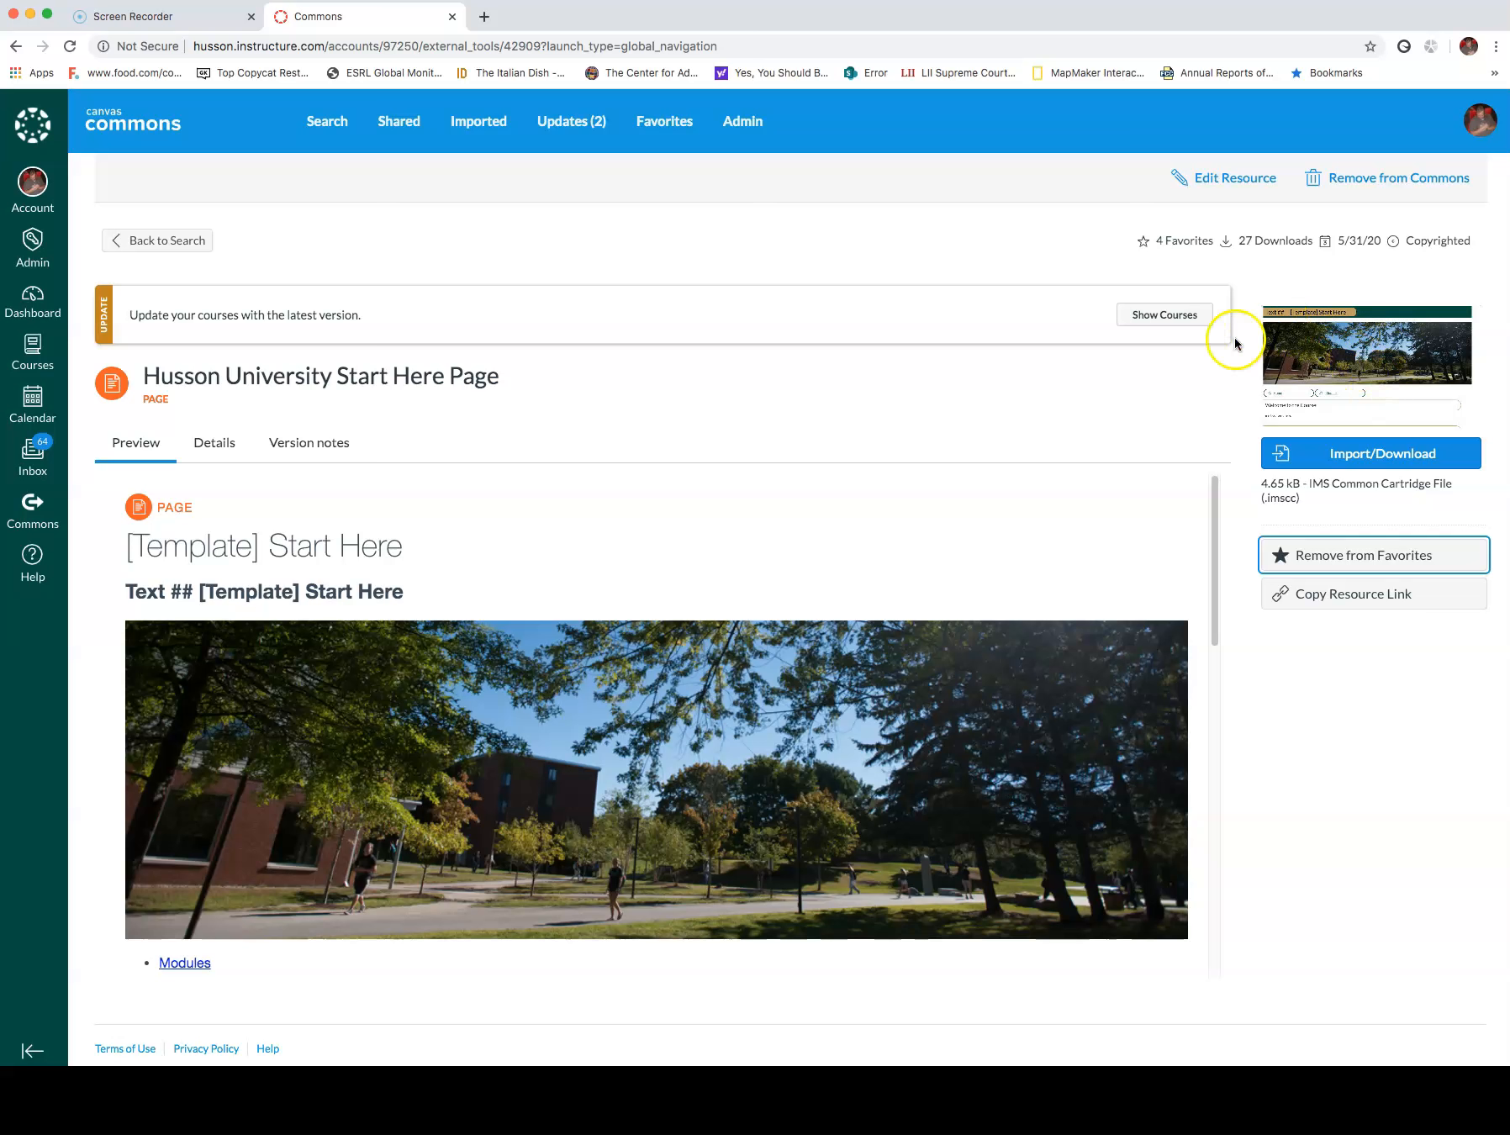
# Return to the home page of the test course.
pyautogui.click(34, 347)
pyautogui.scroll(-15, 191, 579)
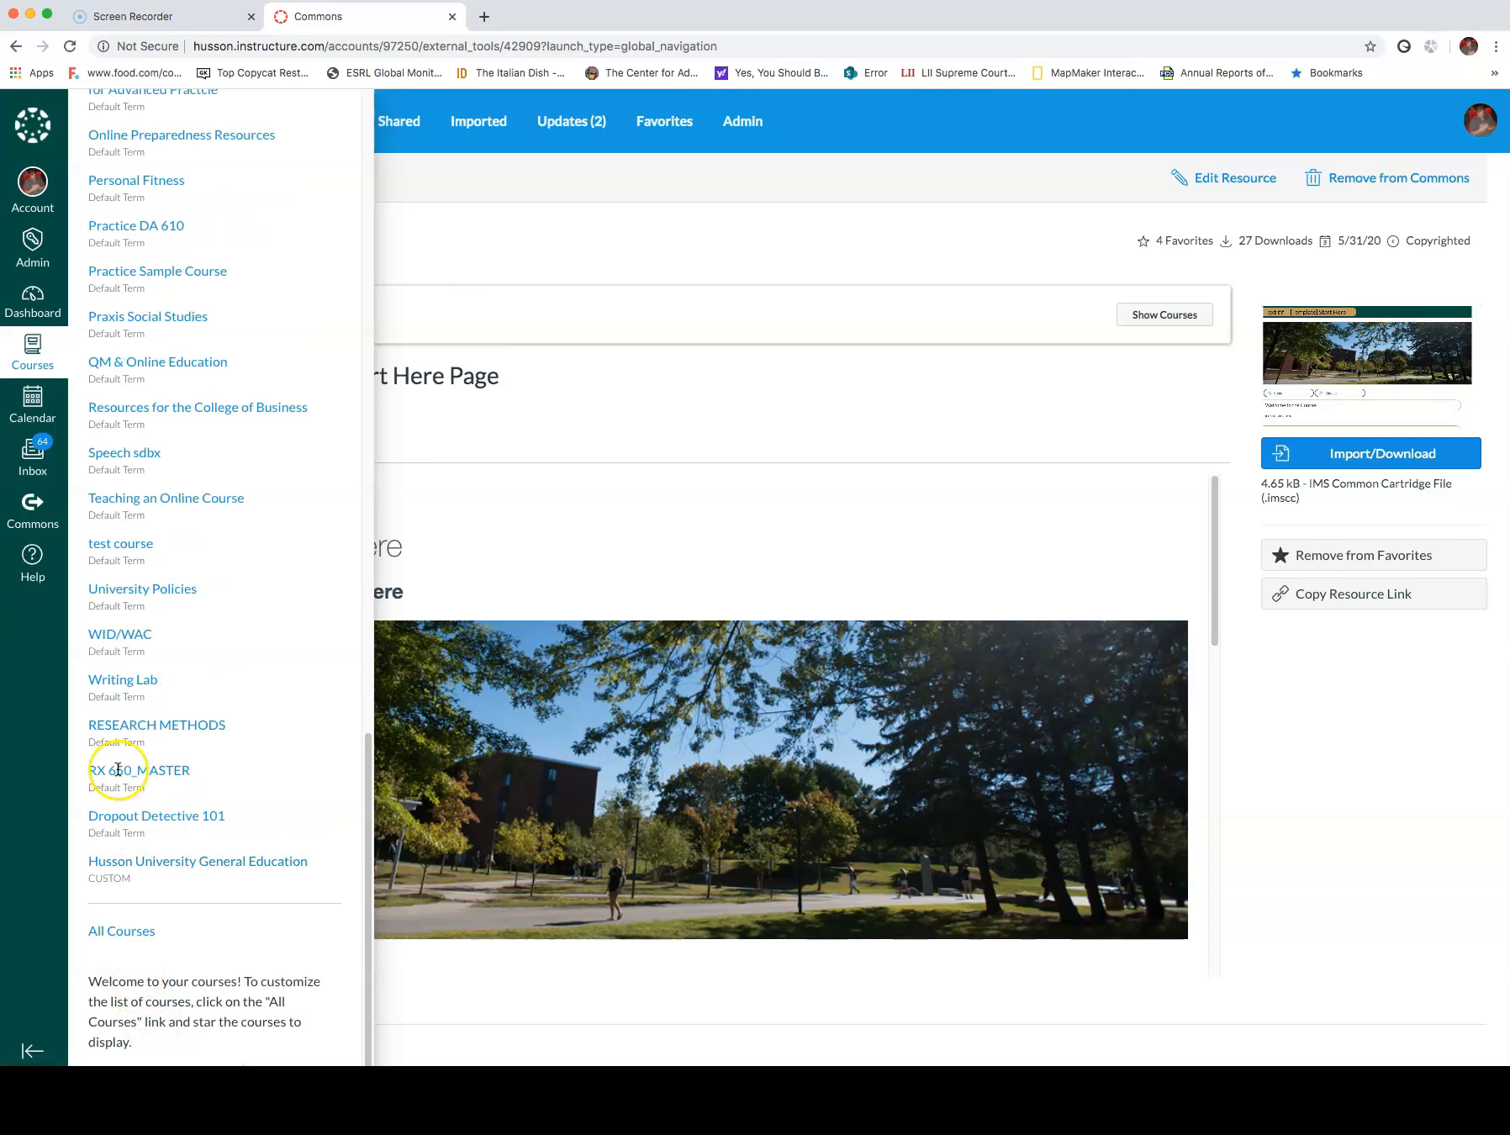
pyautogui.click(122, 544)
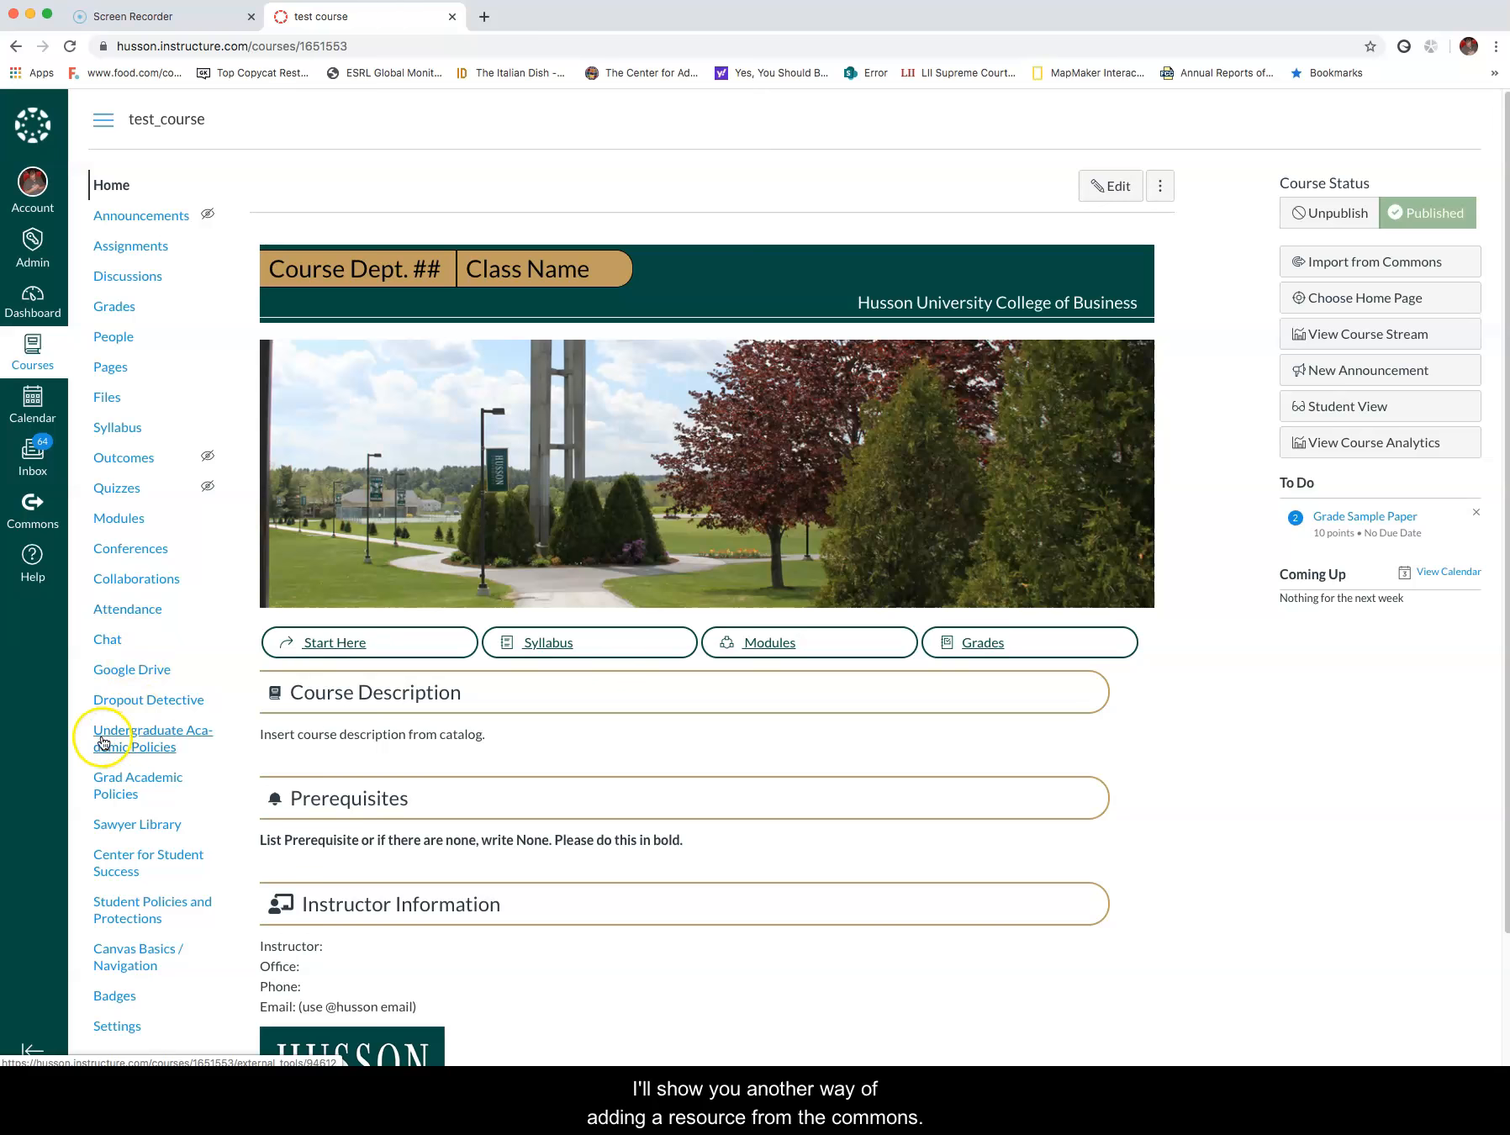
# Follow the home page's Start Here link, then discard the blank page and return to the course's page list.
pyautogui.click(308, 648)
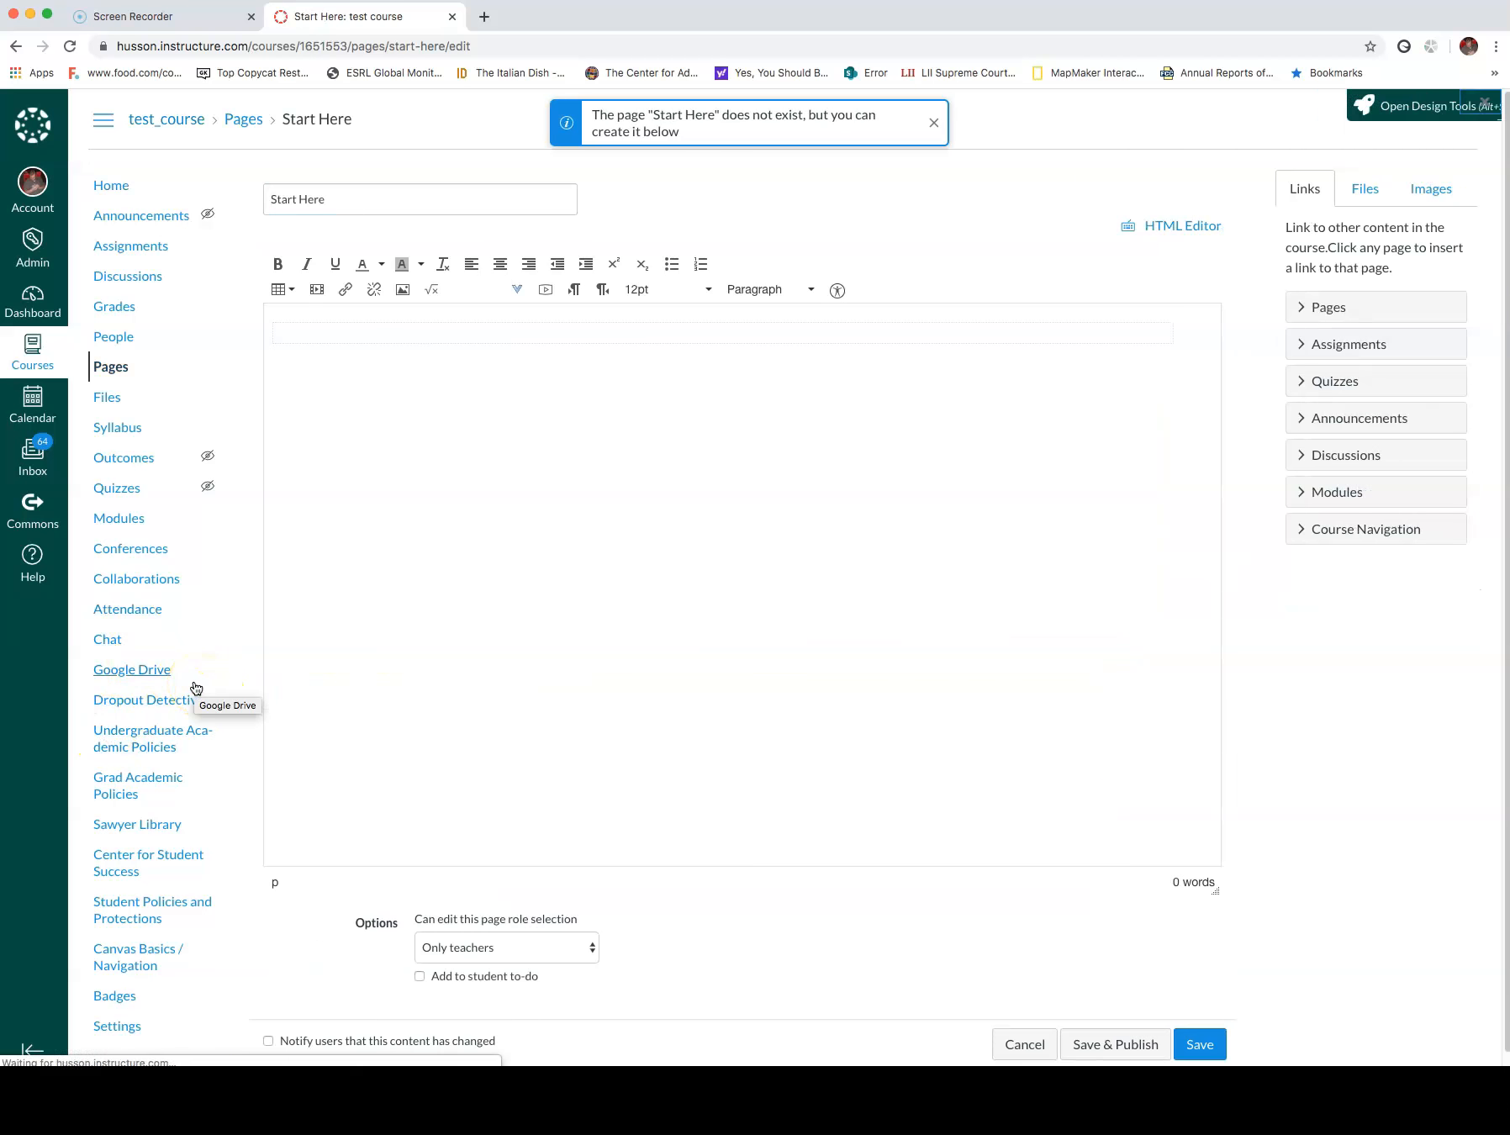
pyautogui.click(1481, 100)
pyautogui.click(1023, 1043)
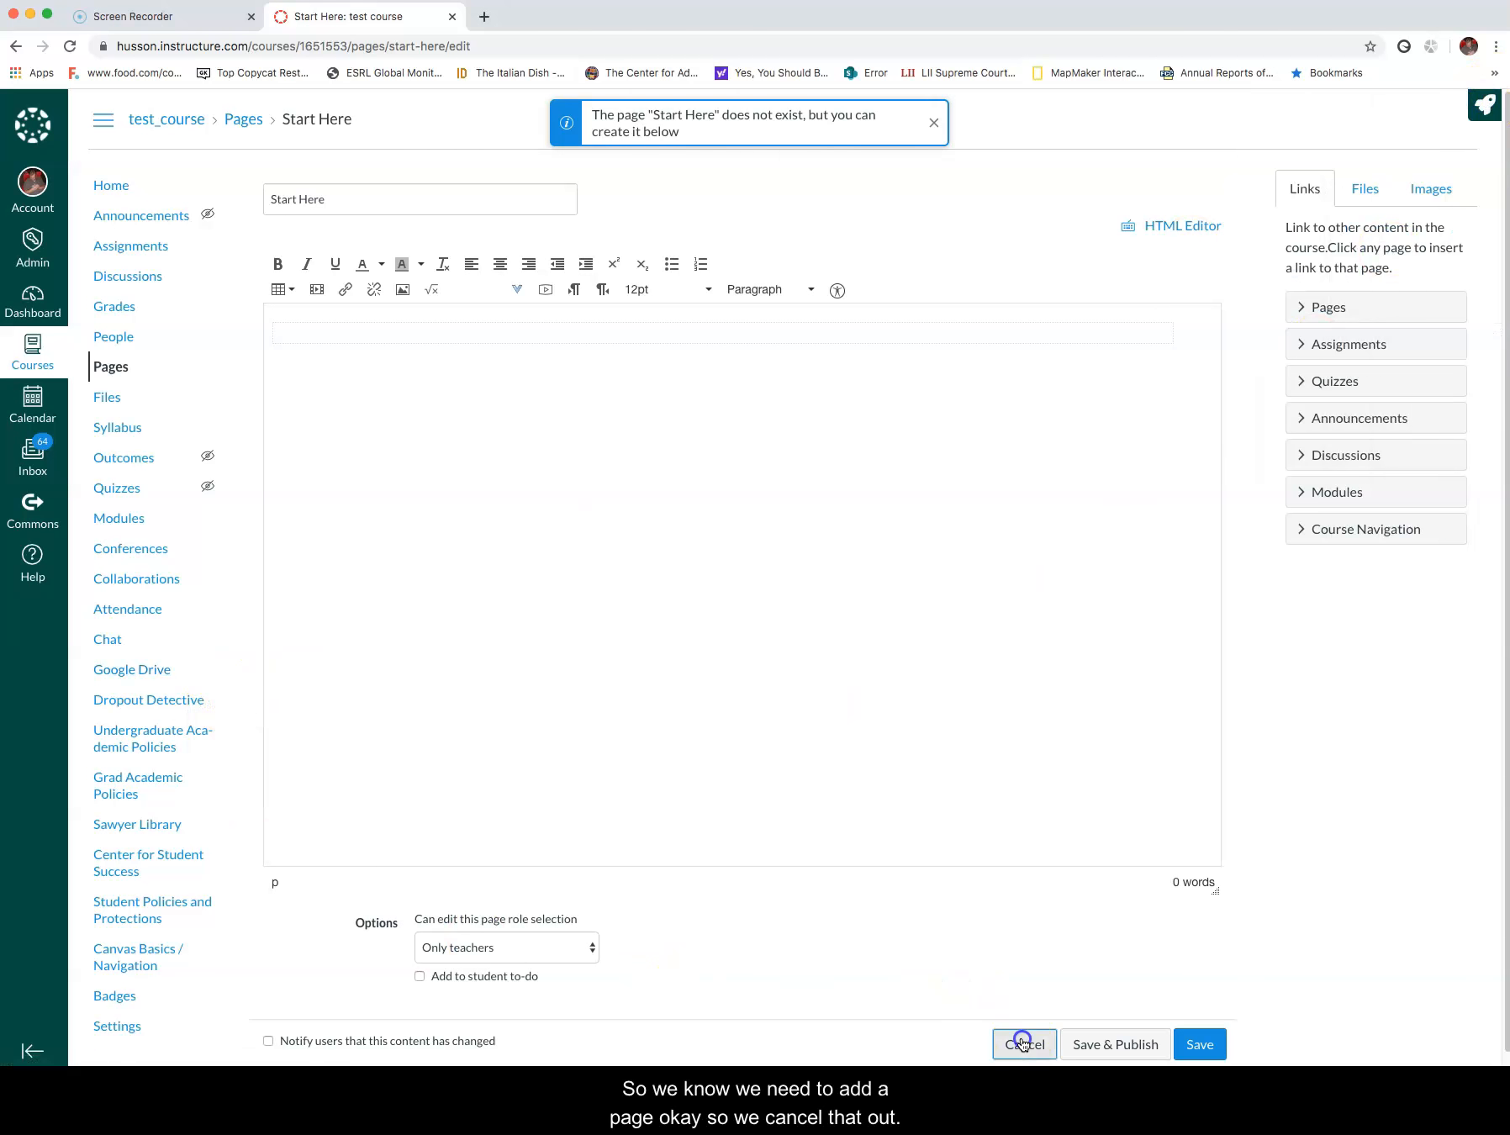
pyautogui.click(832, 159)
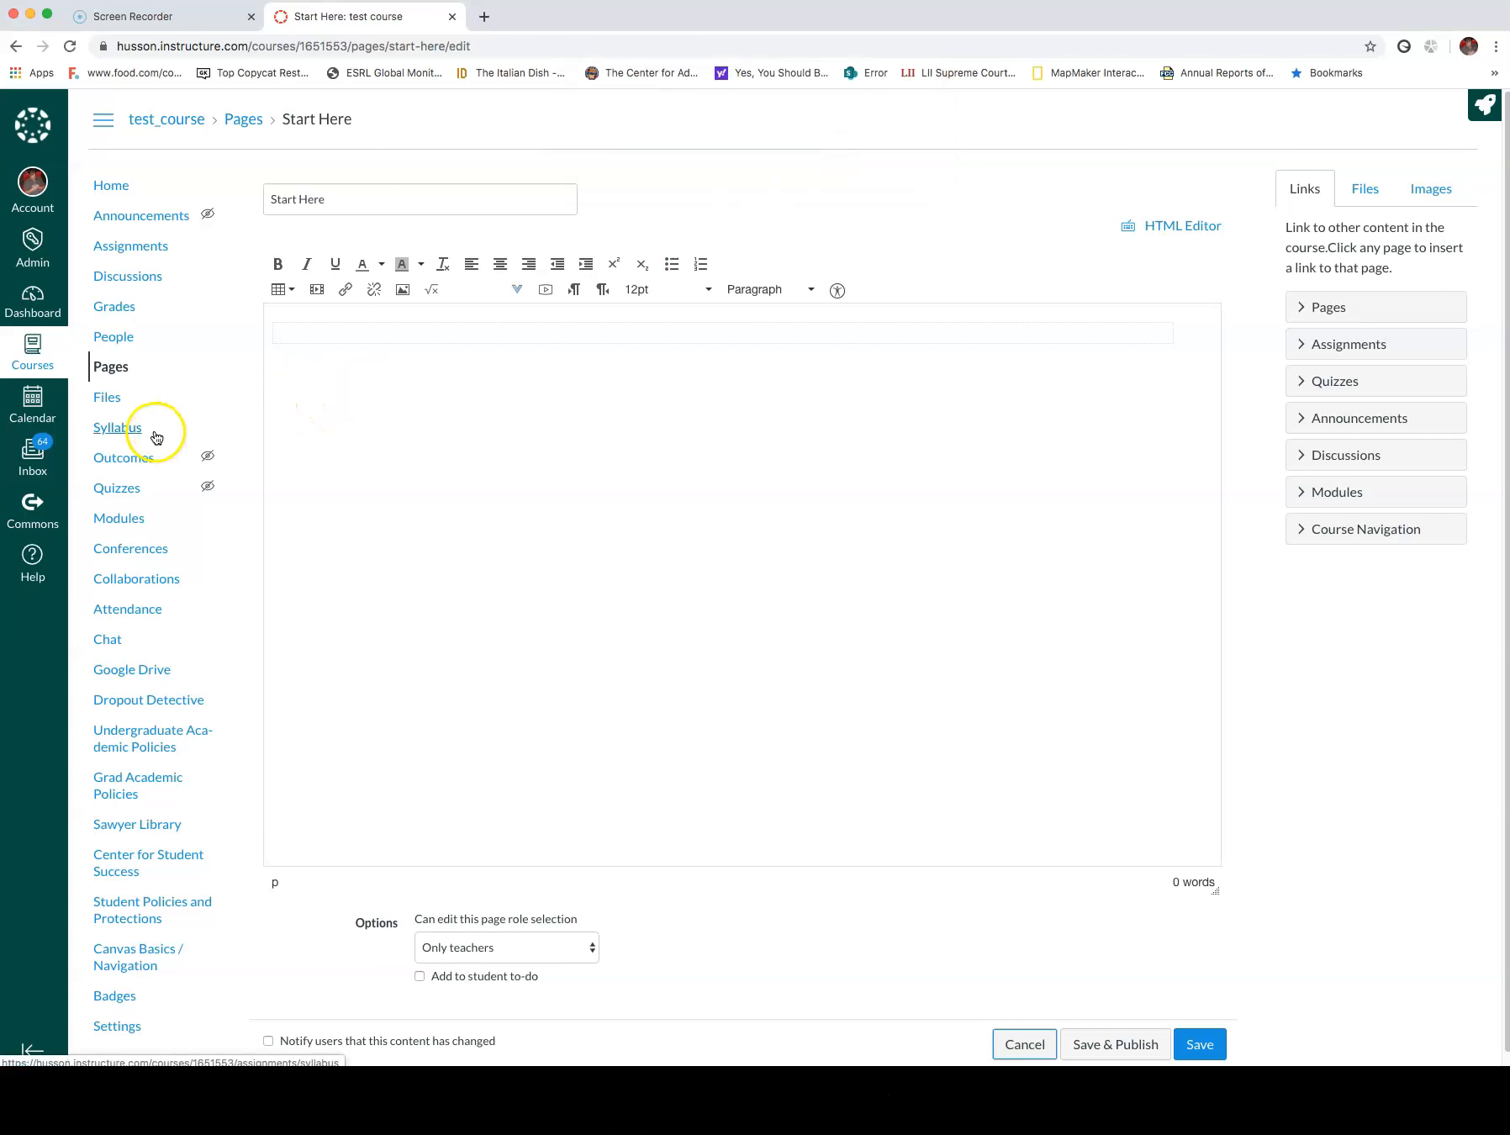
pyautogui.click(1025, 1043)
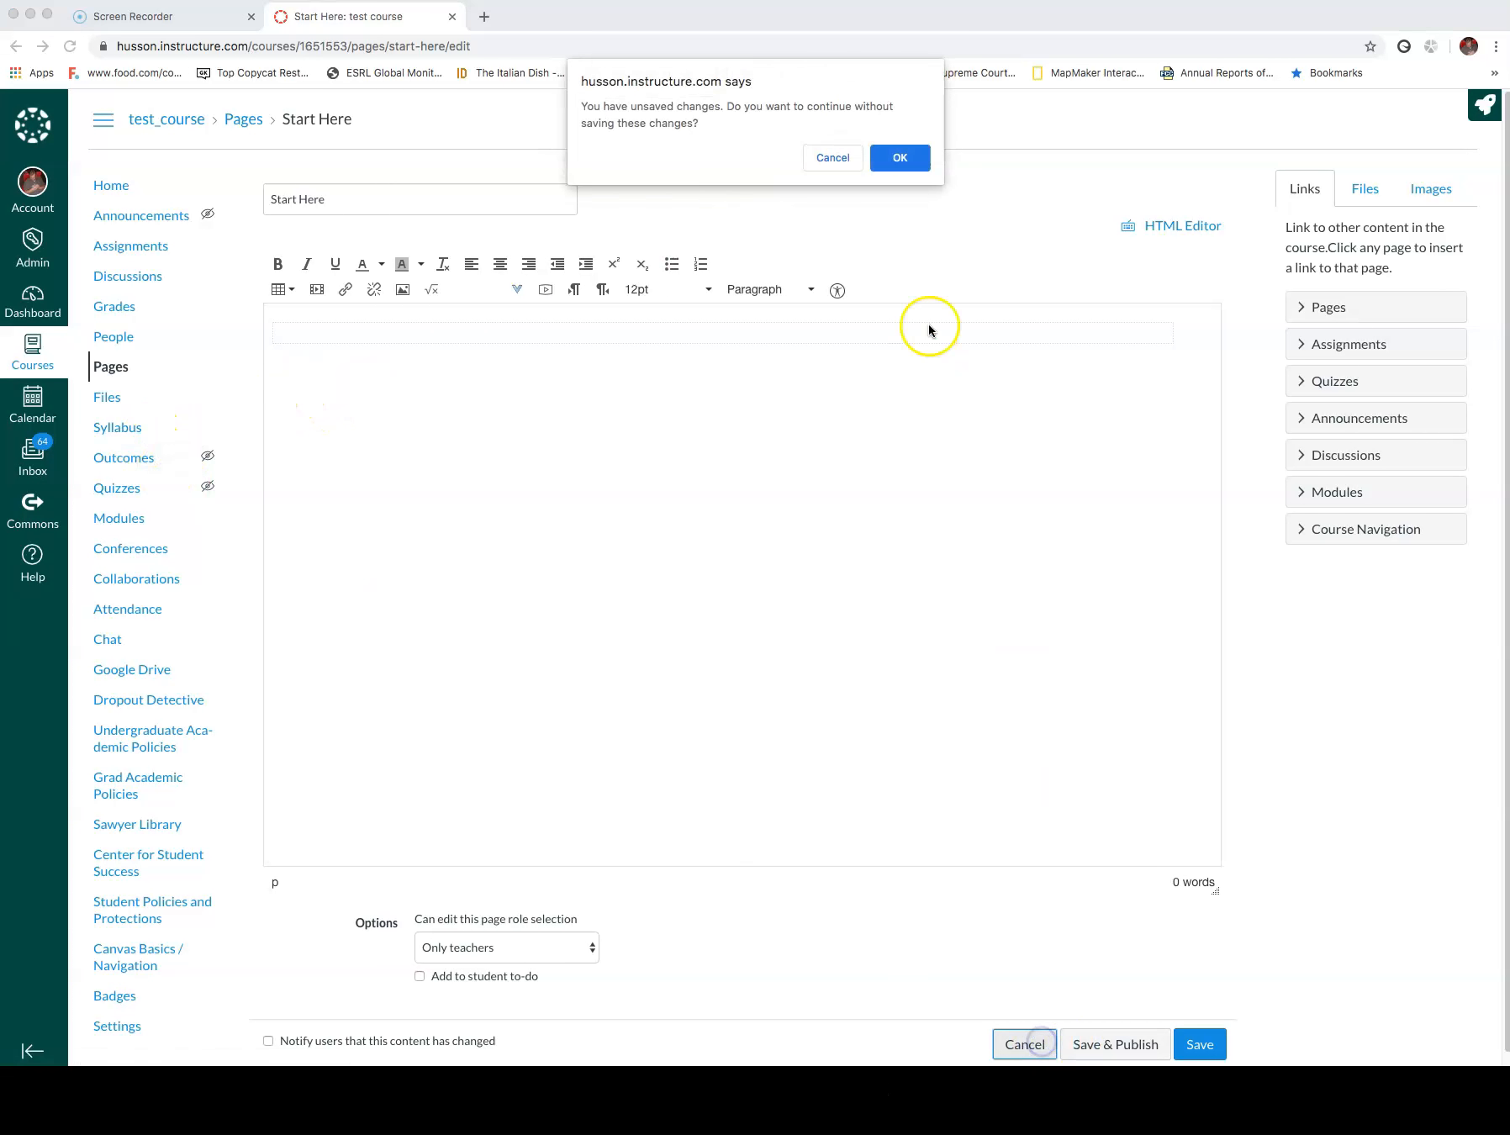
pyautogui.click(904, 158)
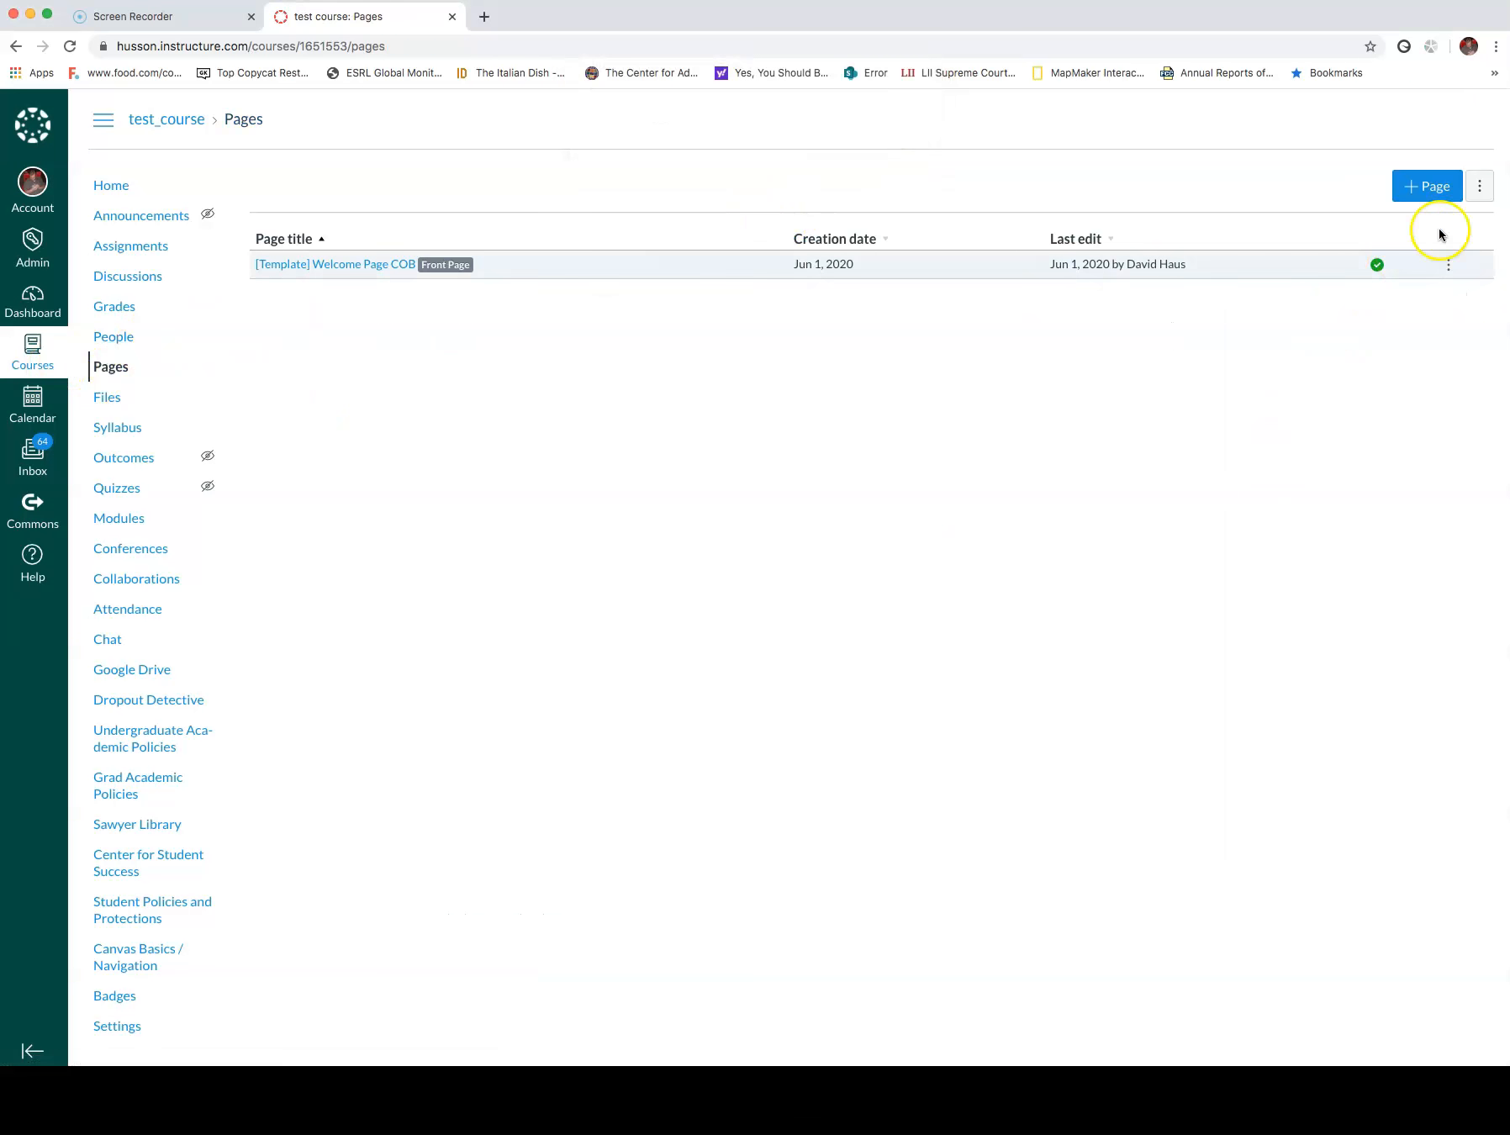
# Import the Husson University Start Here page into the course from Commons Favorites and close the favorites.
pyautogui.click(1477, 189)
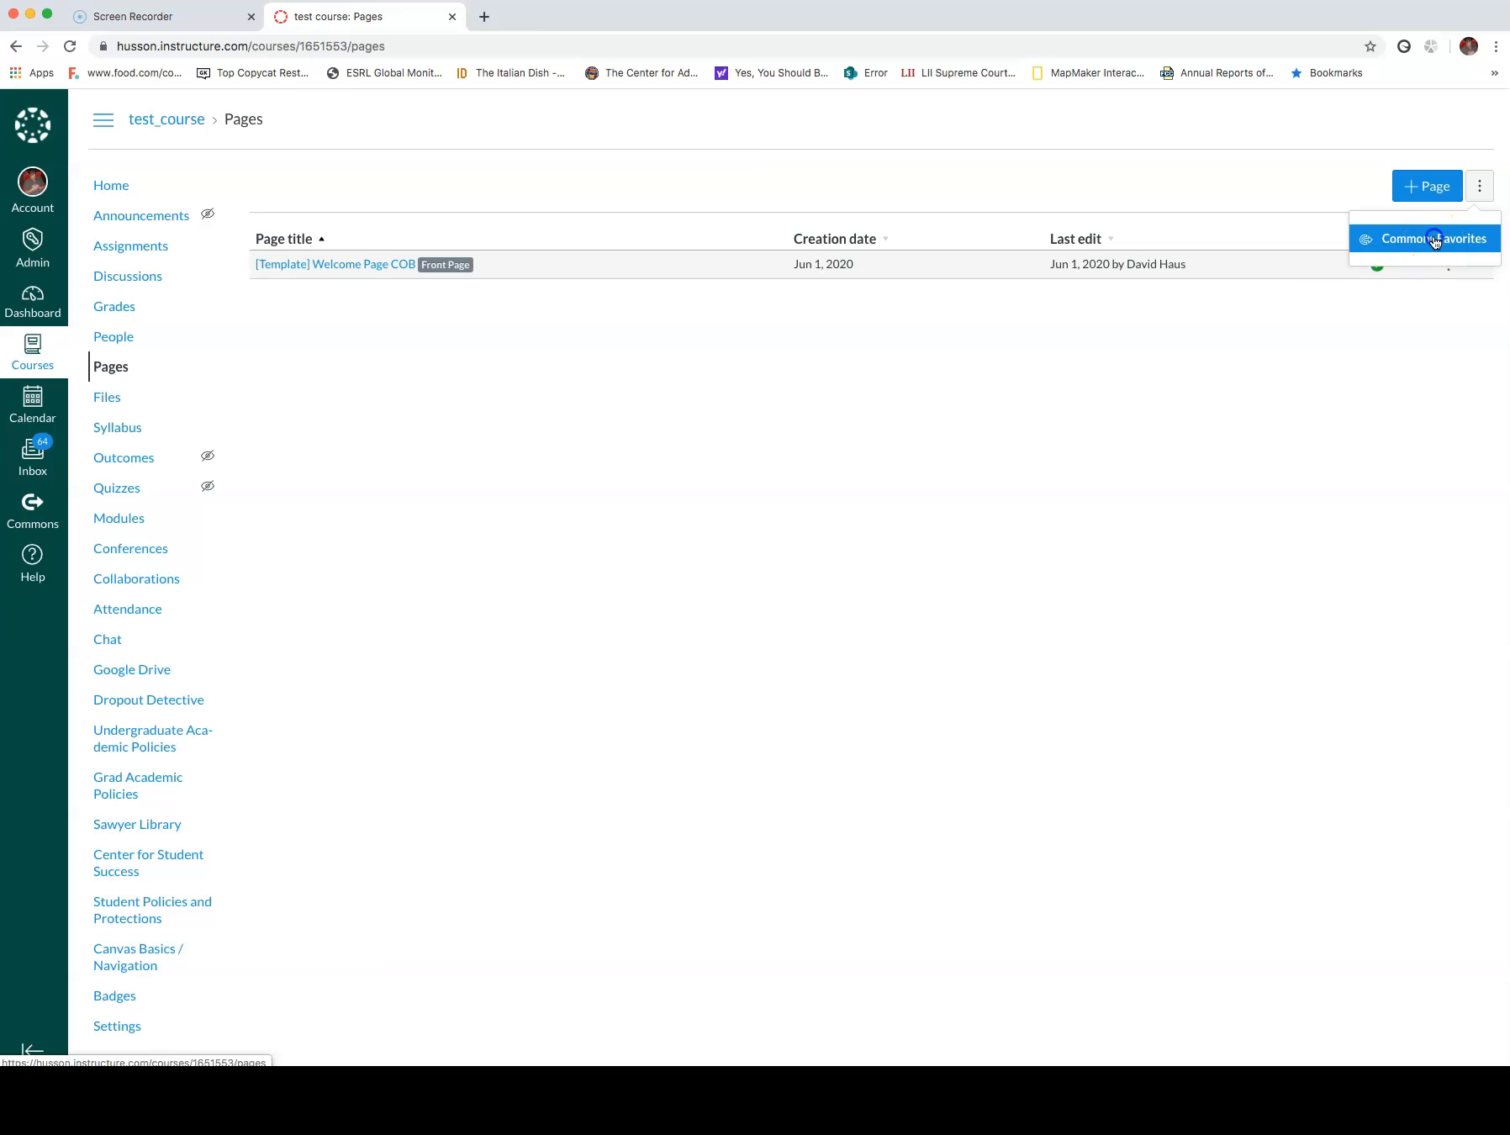
pyautogui.click(1434, 239)
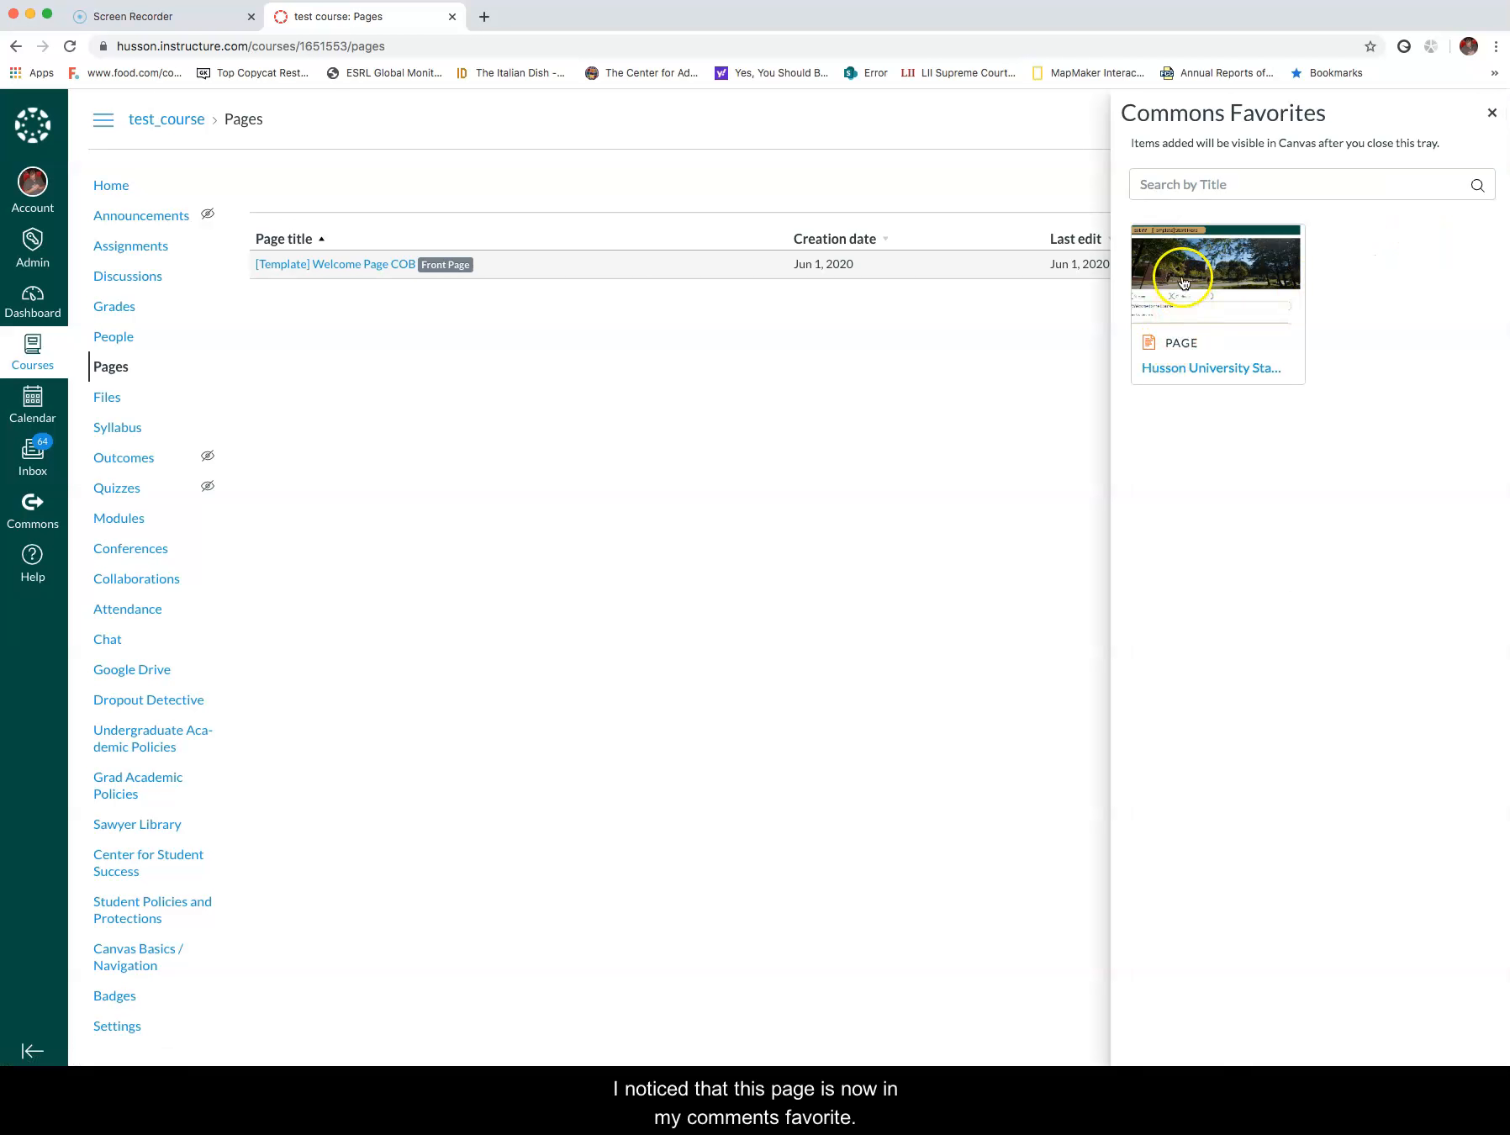
pyautogui.click(1180, 372)
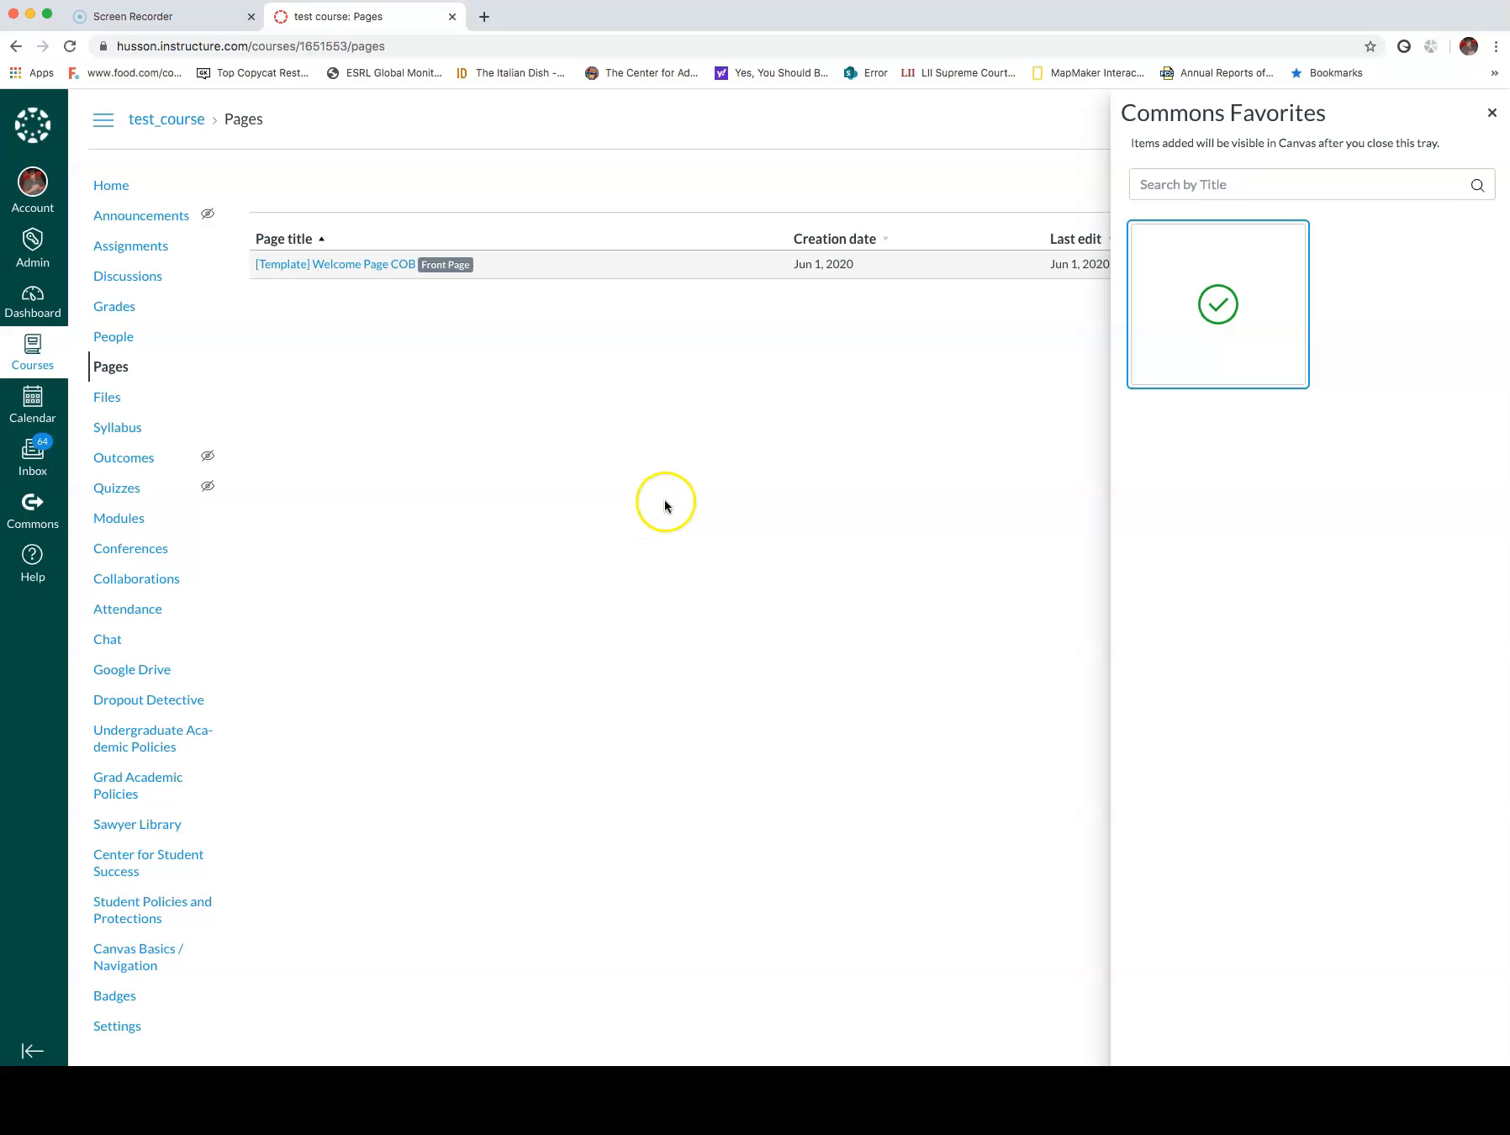
pyautogui.click(1492, 112)
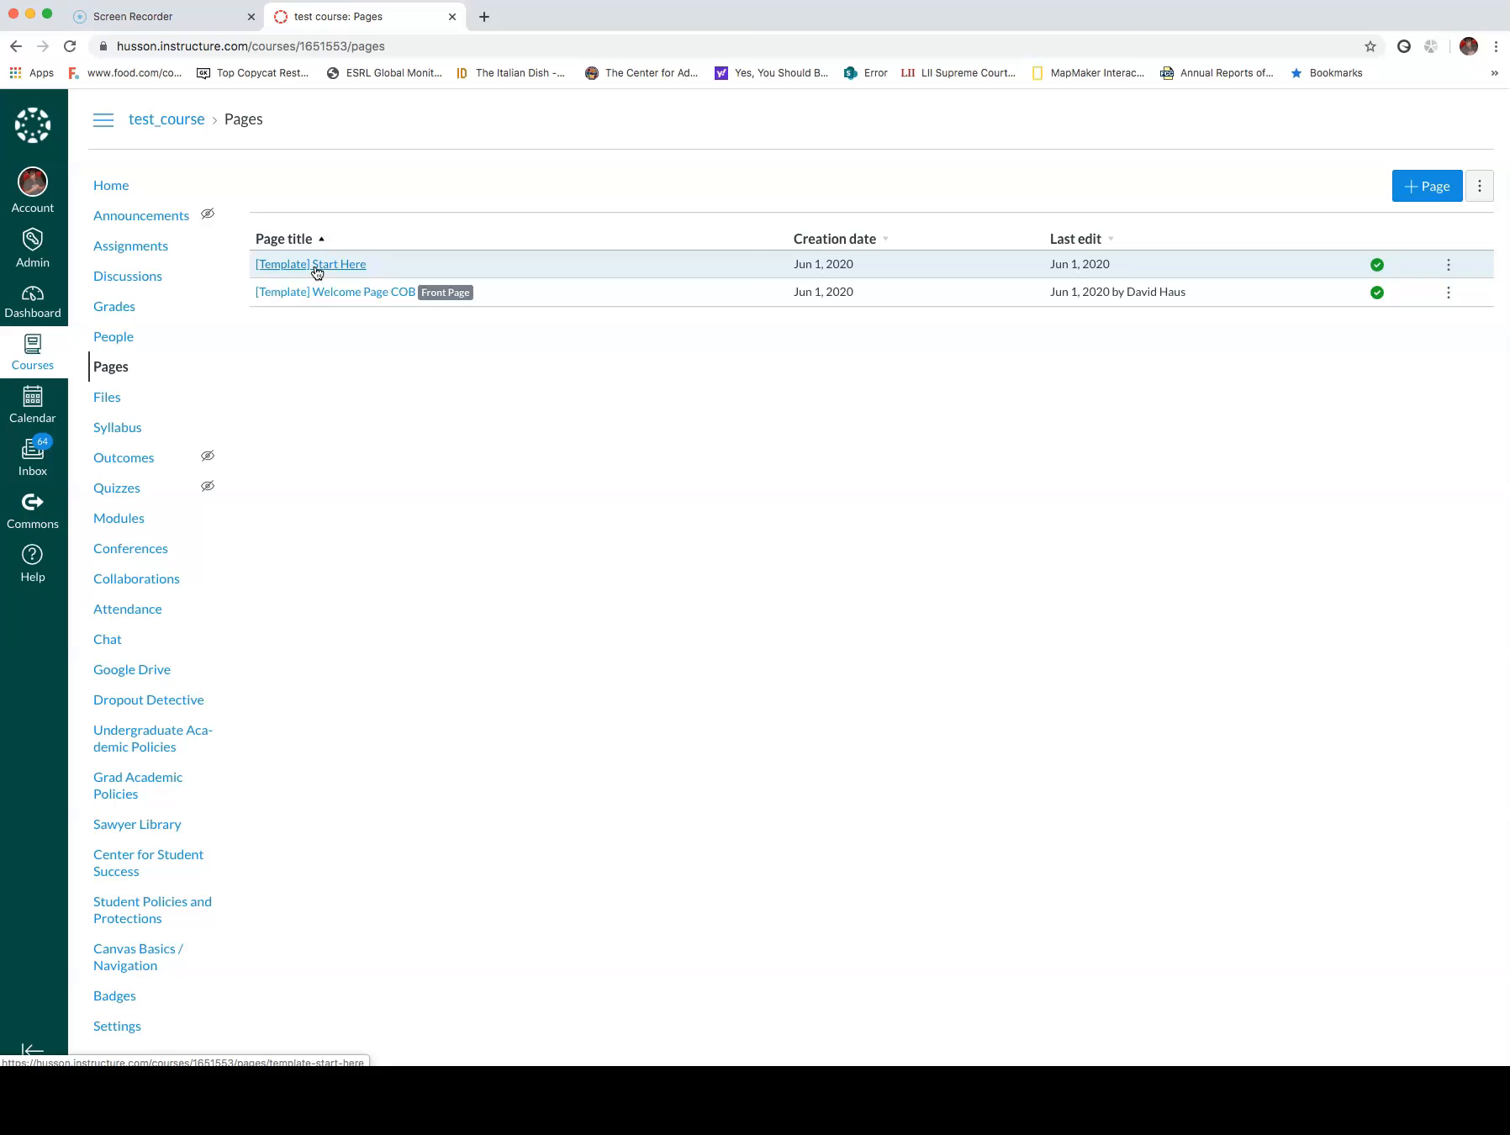
# Test the home page's Start Here link again with the imported template in the course, then discard the blank page.
pyautogui.click(111, 185)
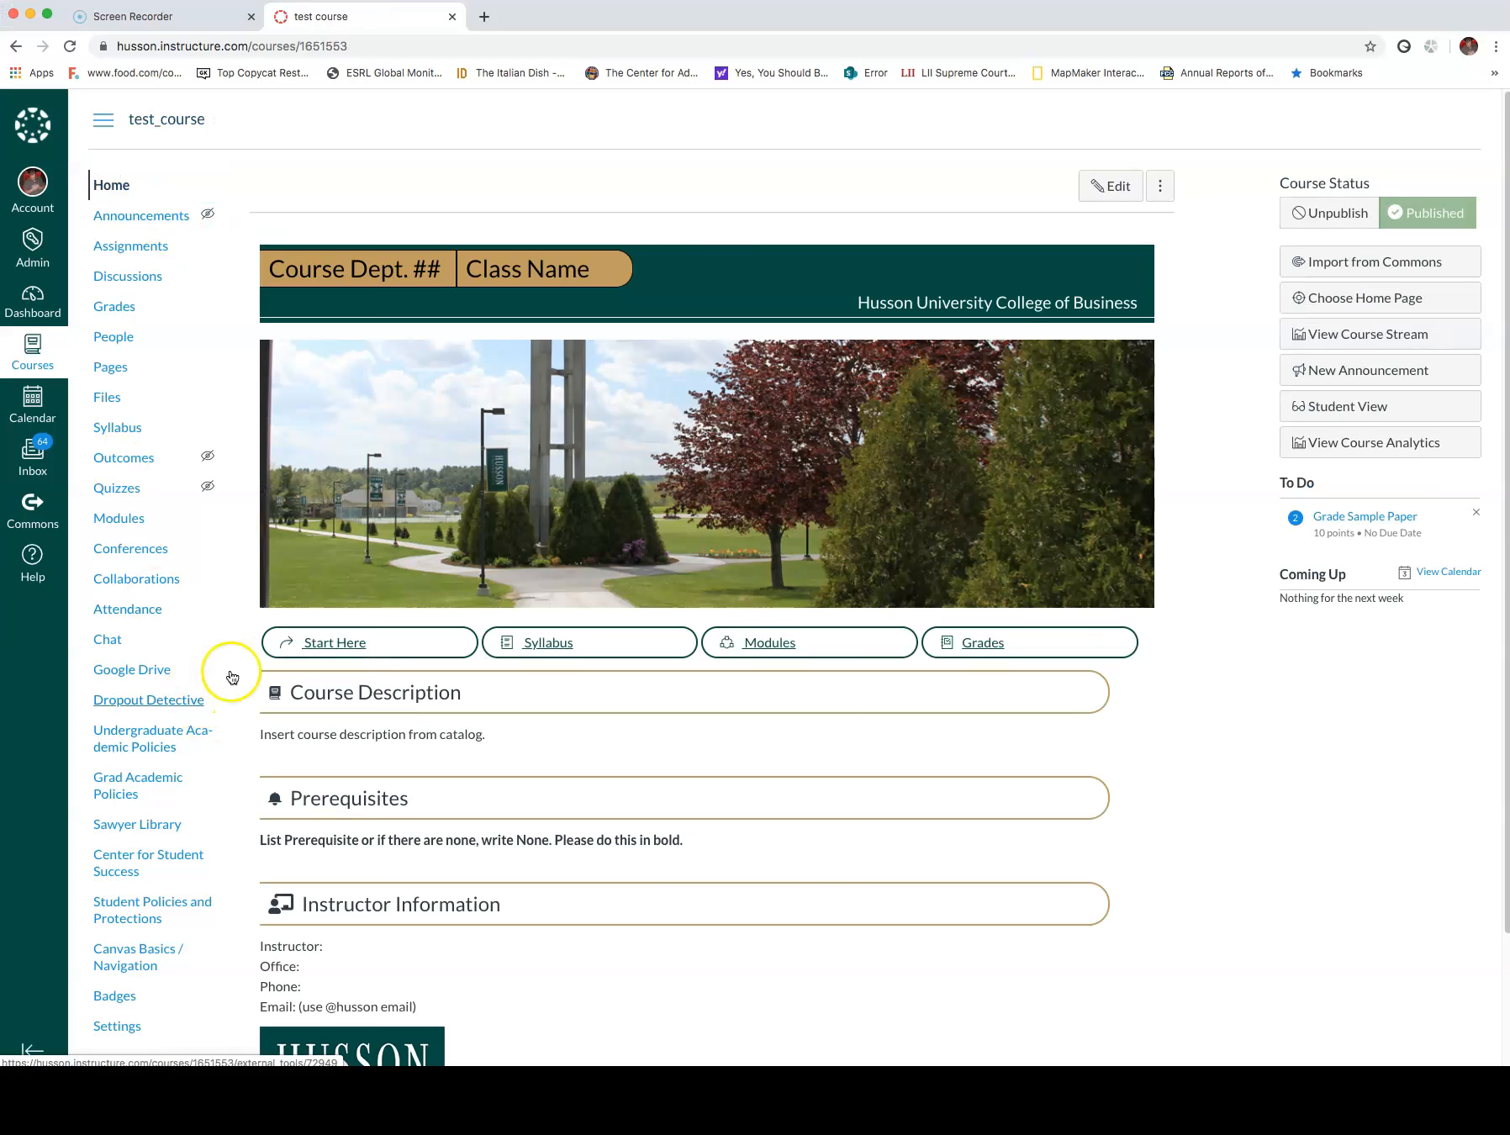
pyautogui.click(339, 645)
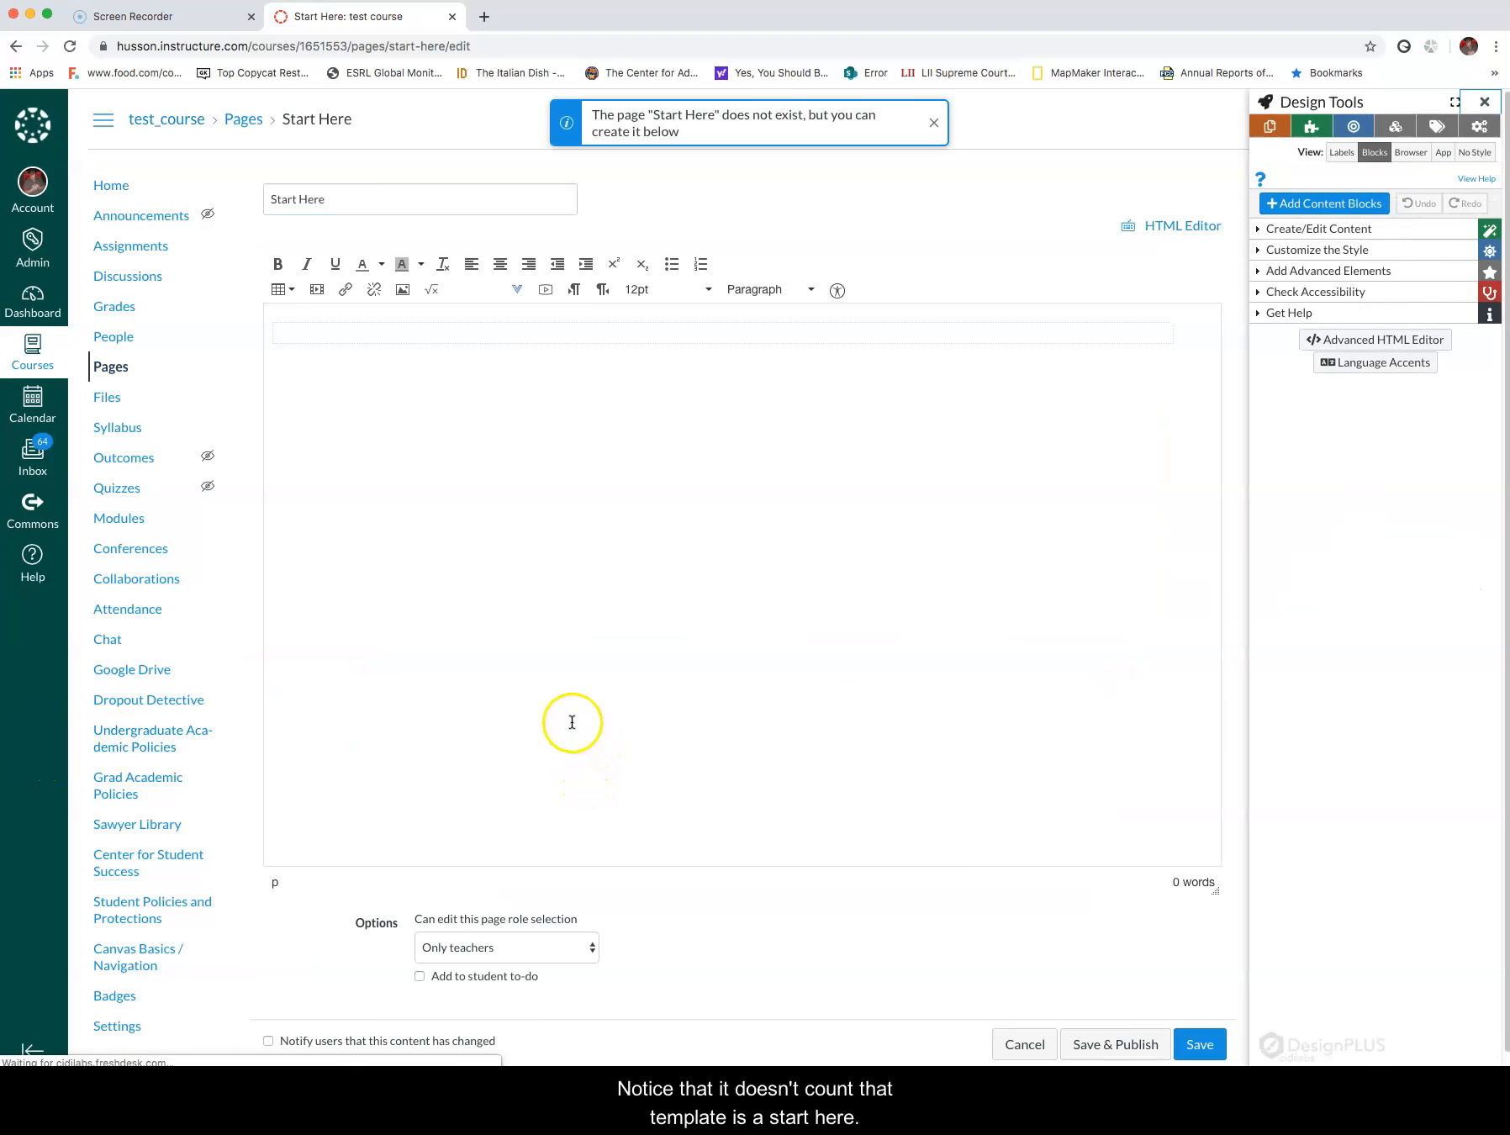
pyautogui.click(1028, 1044)
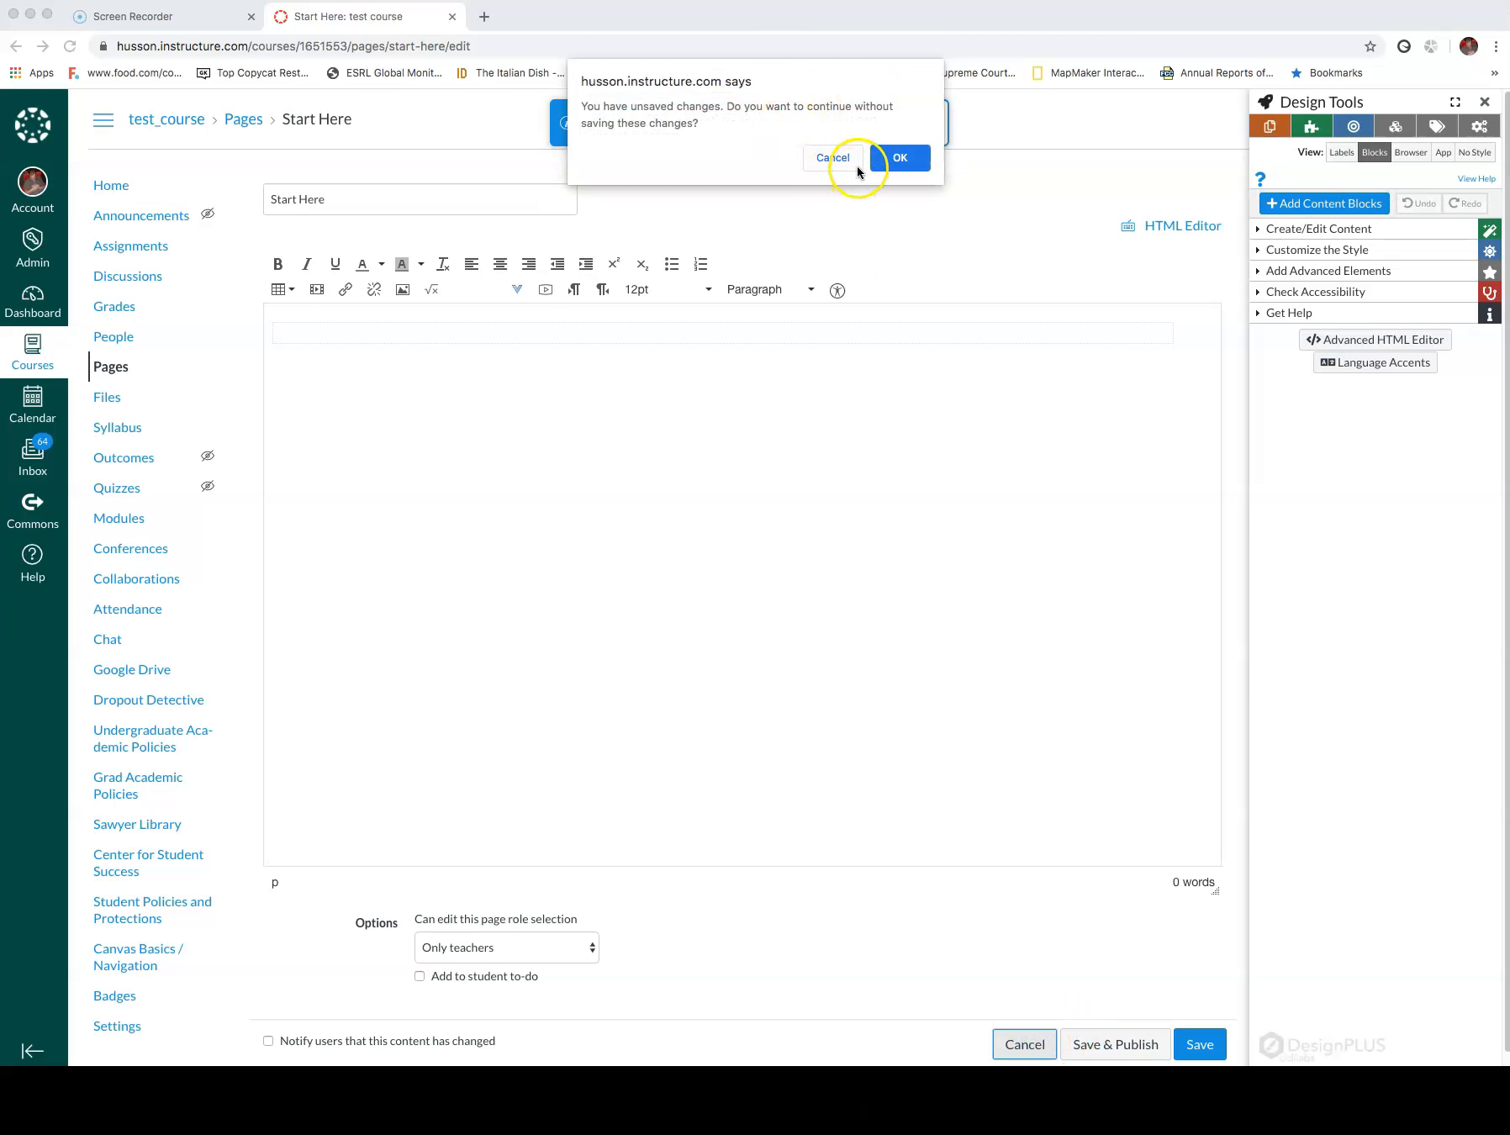
pyautogui.click(900, 158)
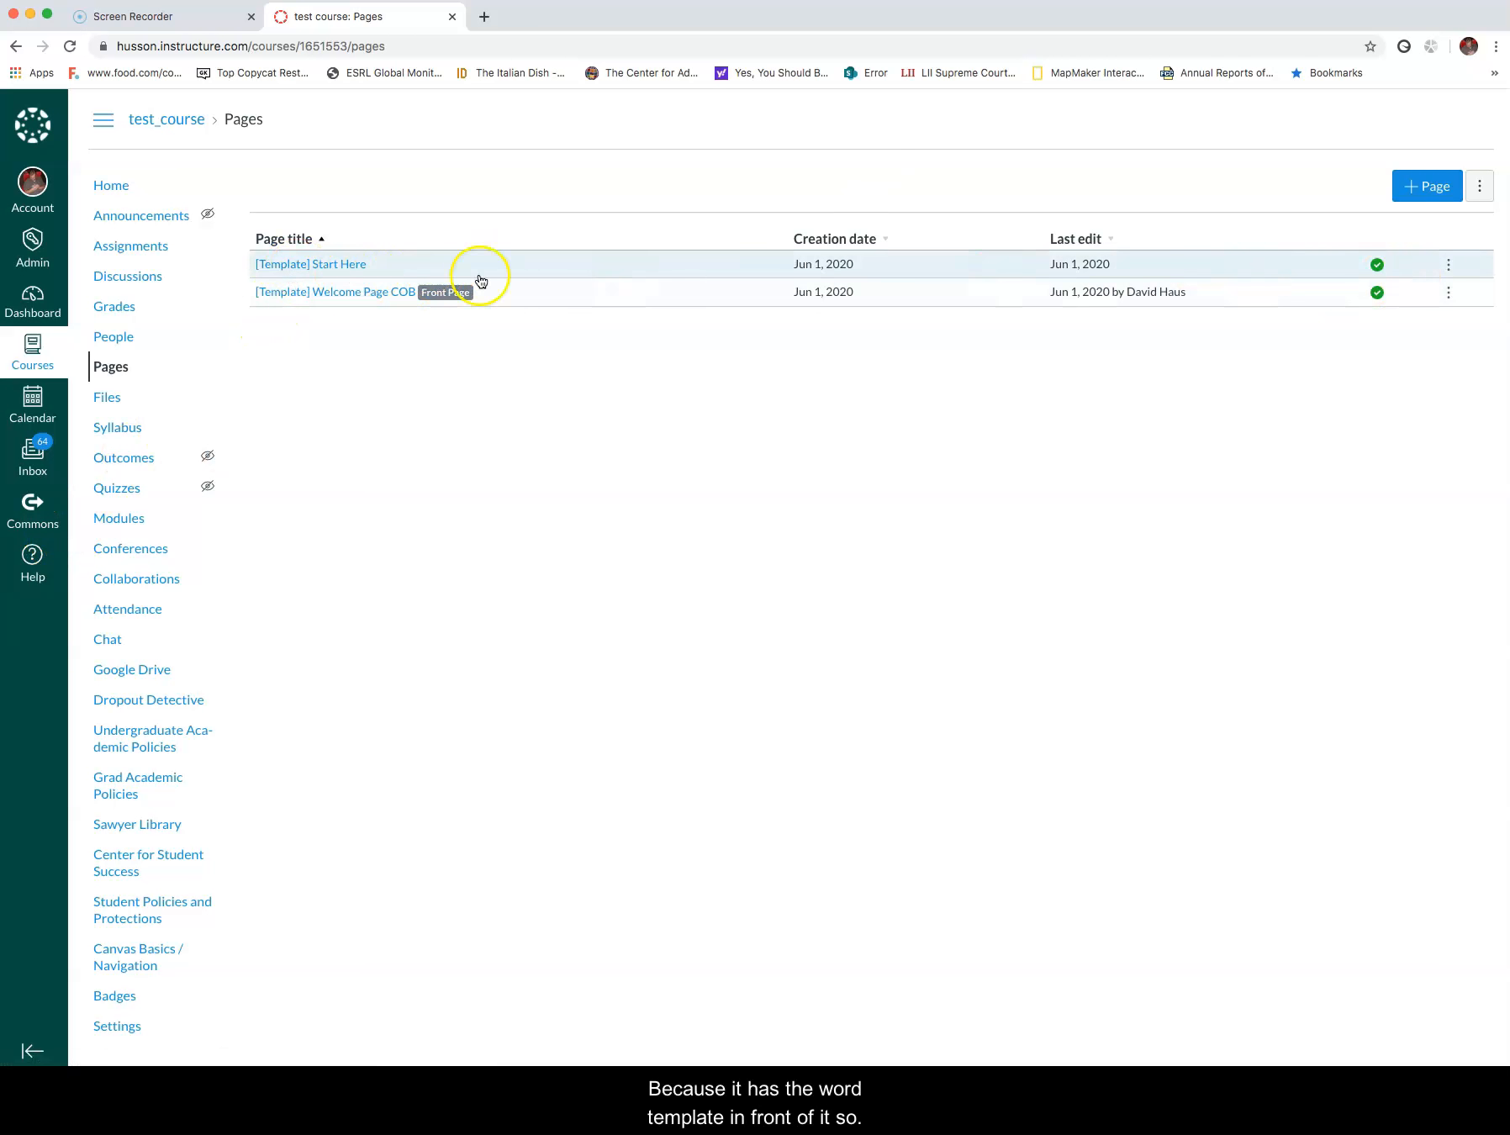
# Edit the [Template] Start Here page, removing "[Template]" from its title and banner heading so both read "Start Here".
pyautogui.click(296, 264)
pyautogui.click(185, 345)
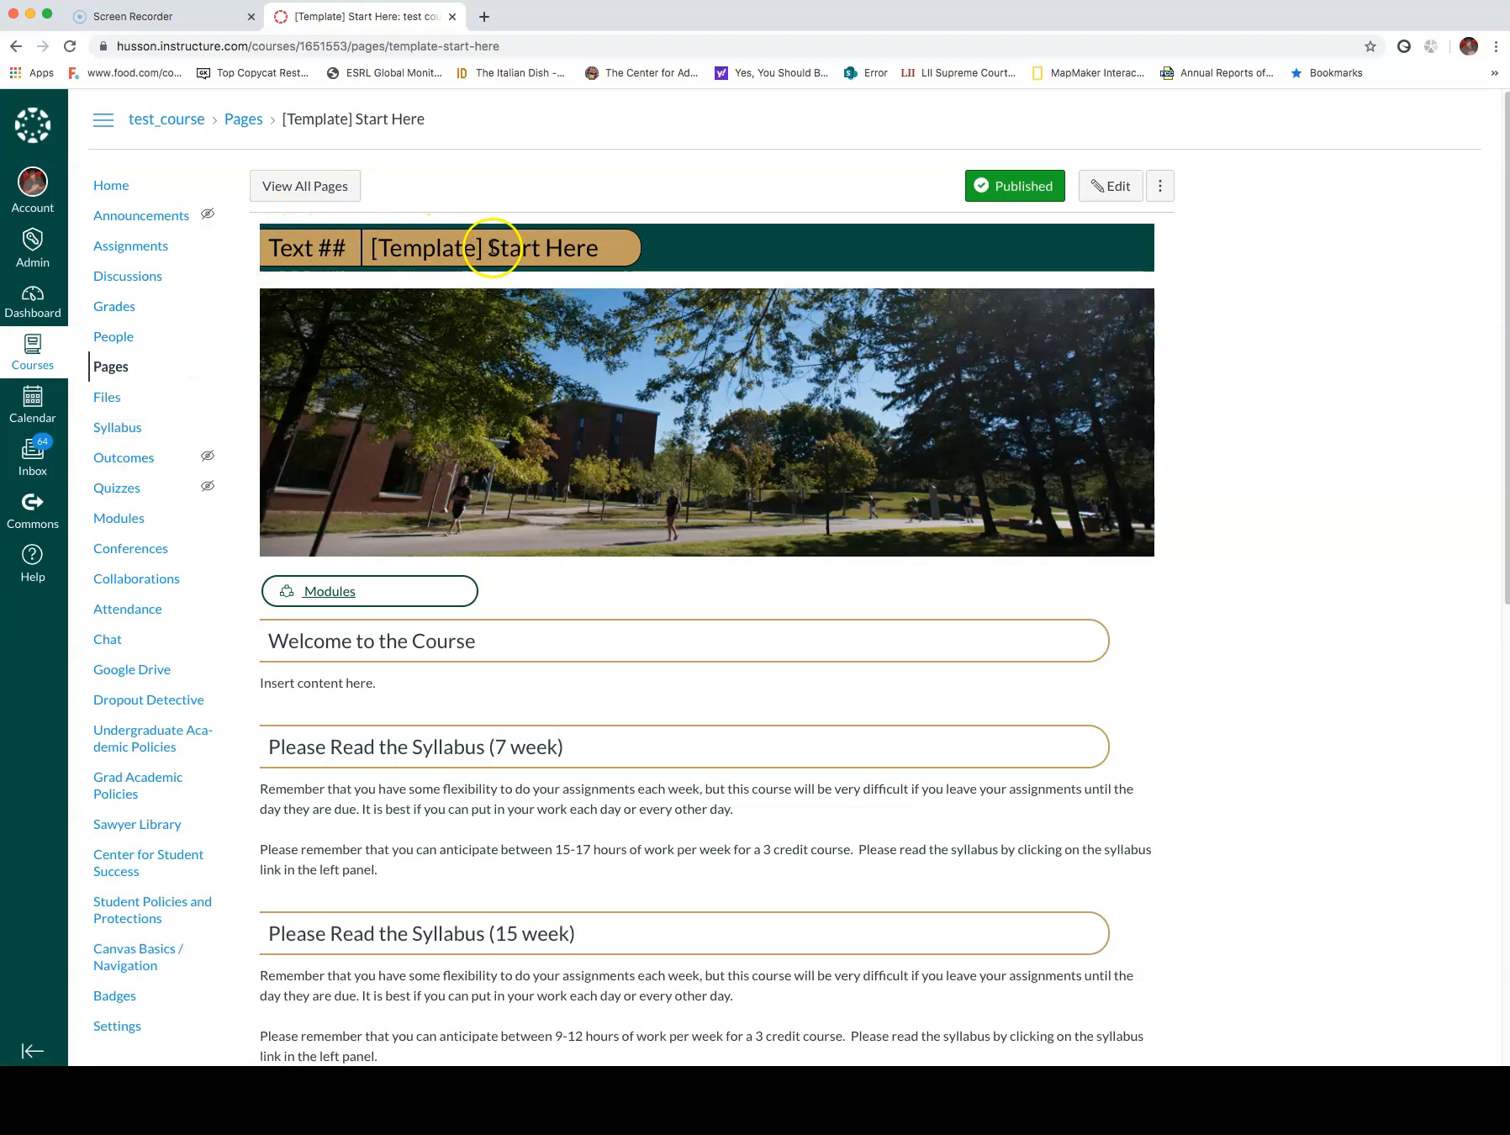
pyautogui.click(1109, 186)
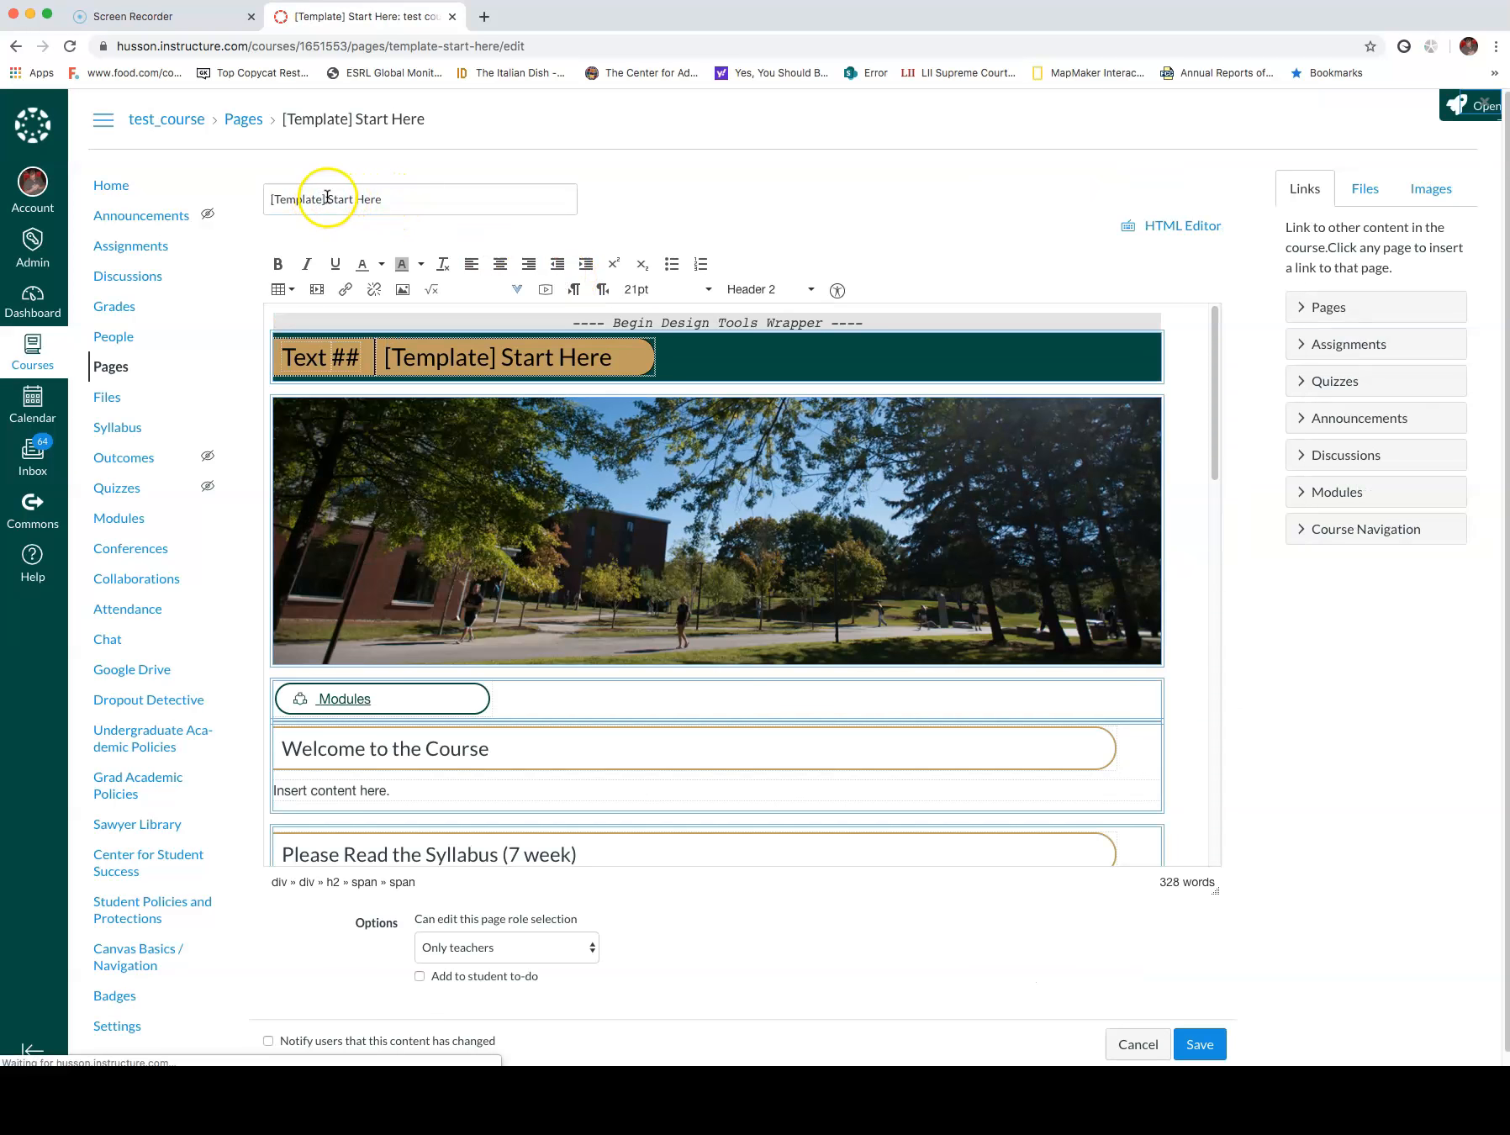
pyautogui.moveTo(320, 199); pyautogui.dragTo(304, 199)
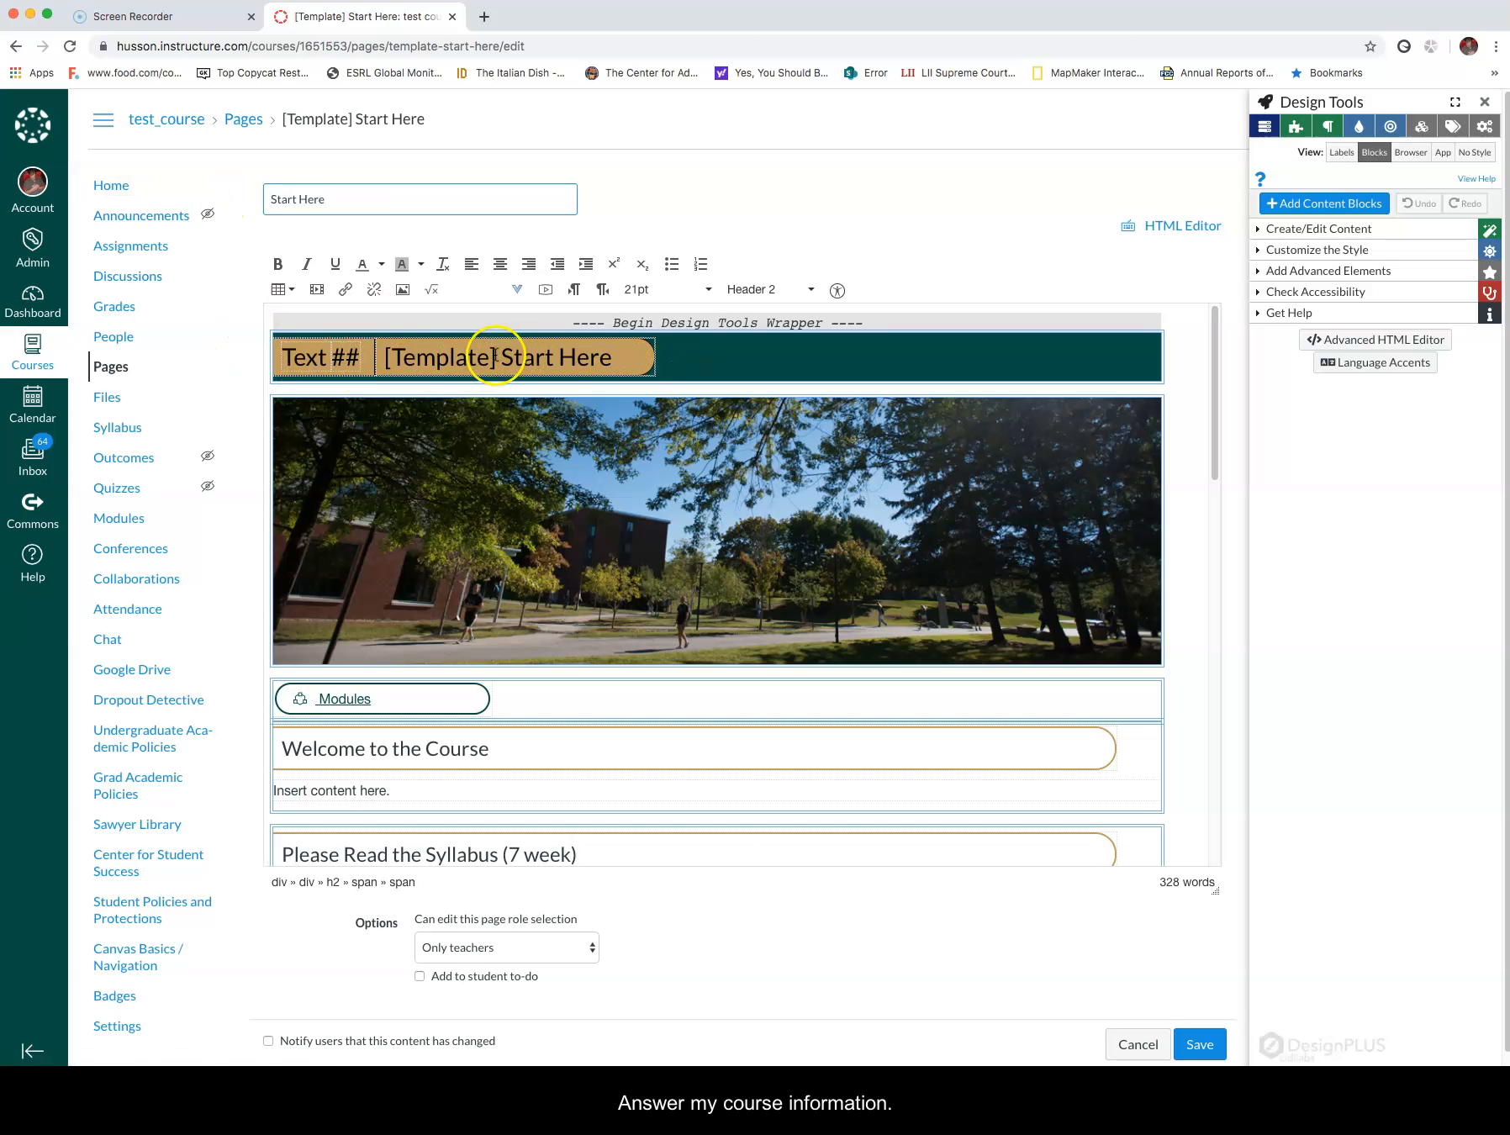
pyautogui.click(430, 355)
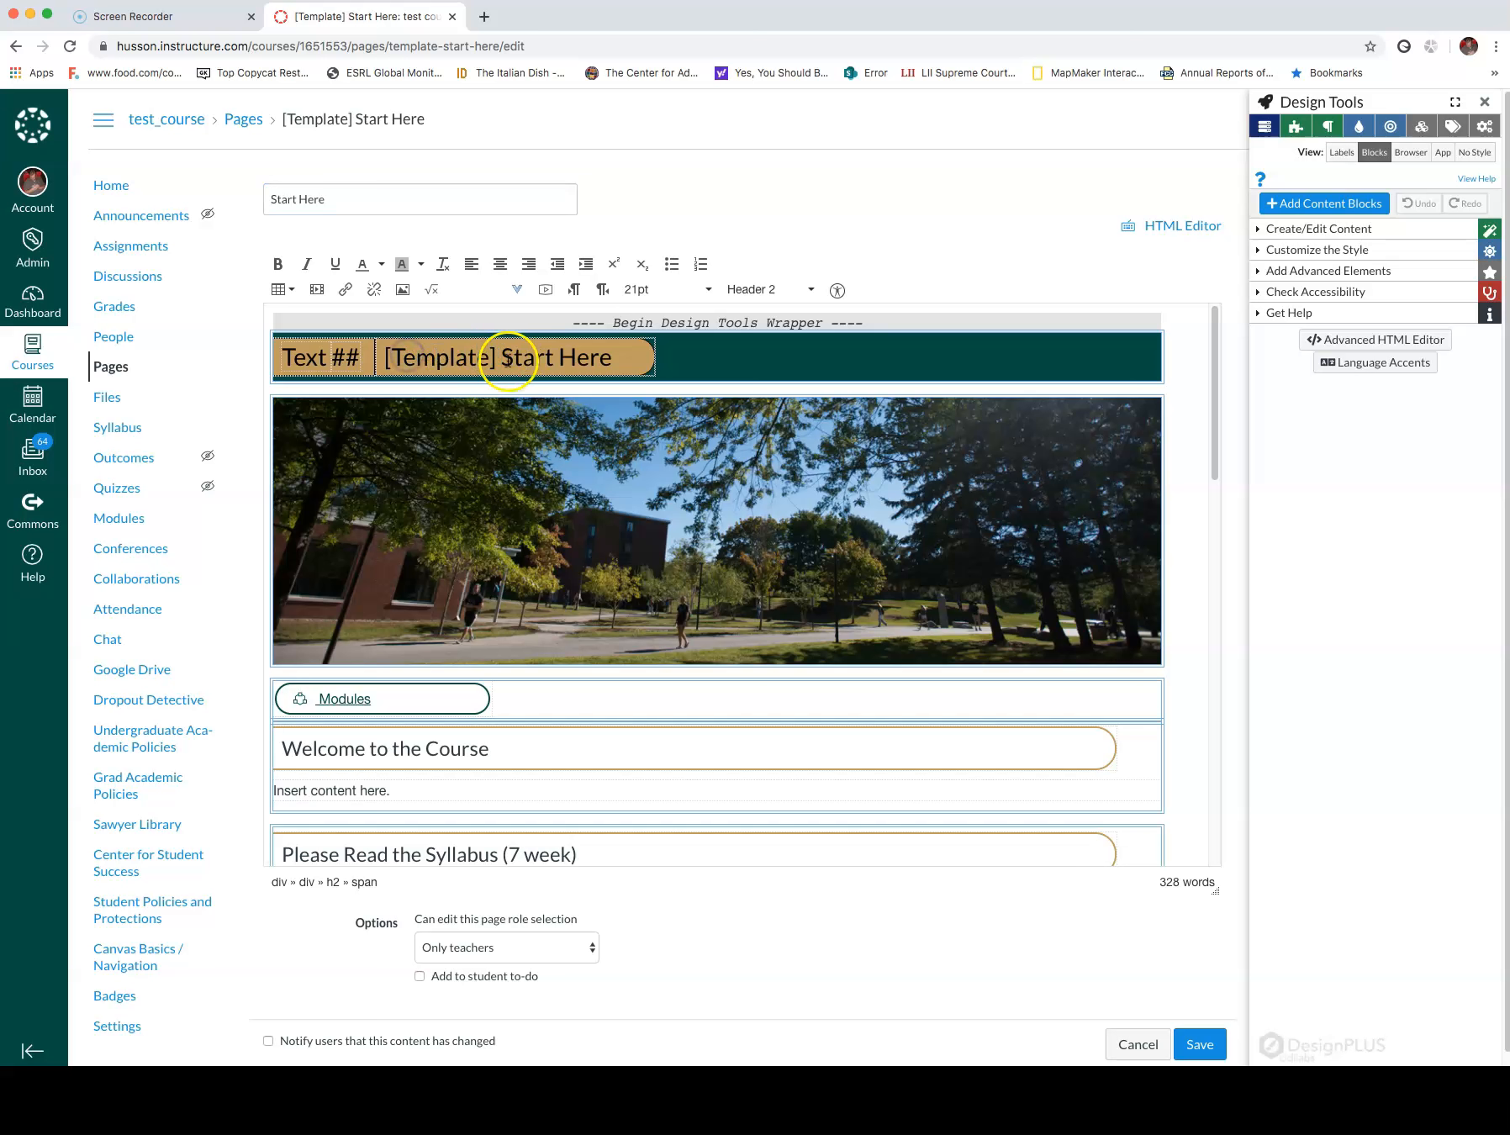
pyautogui.press('BackSpace')
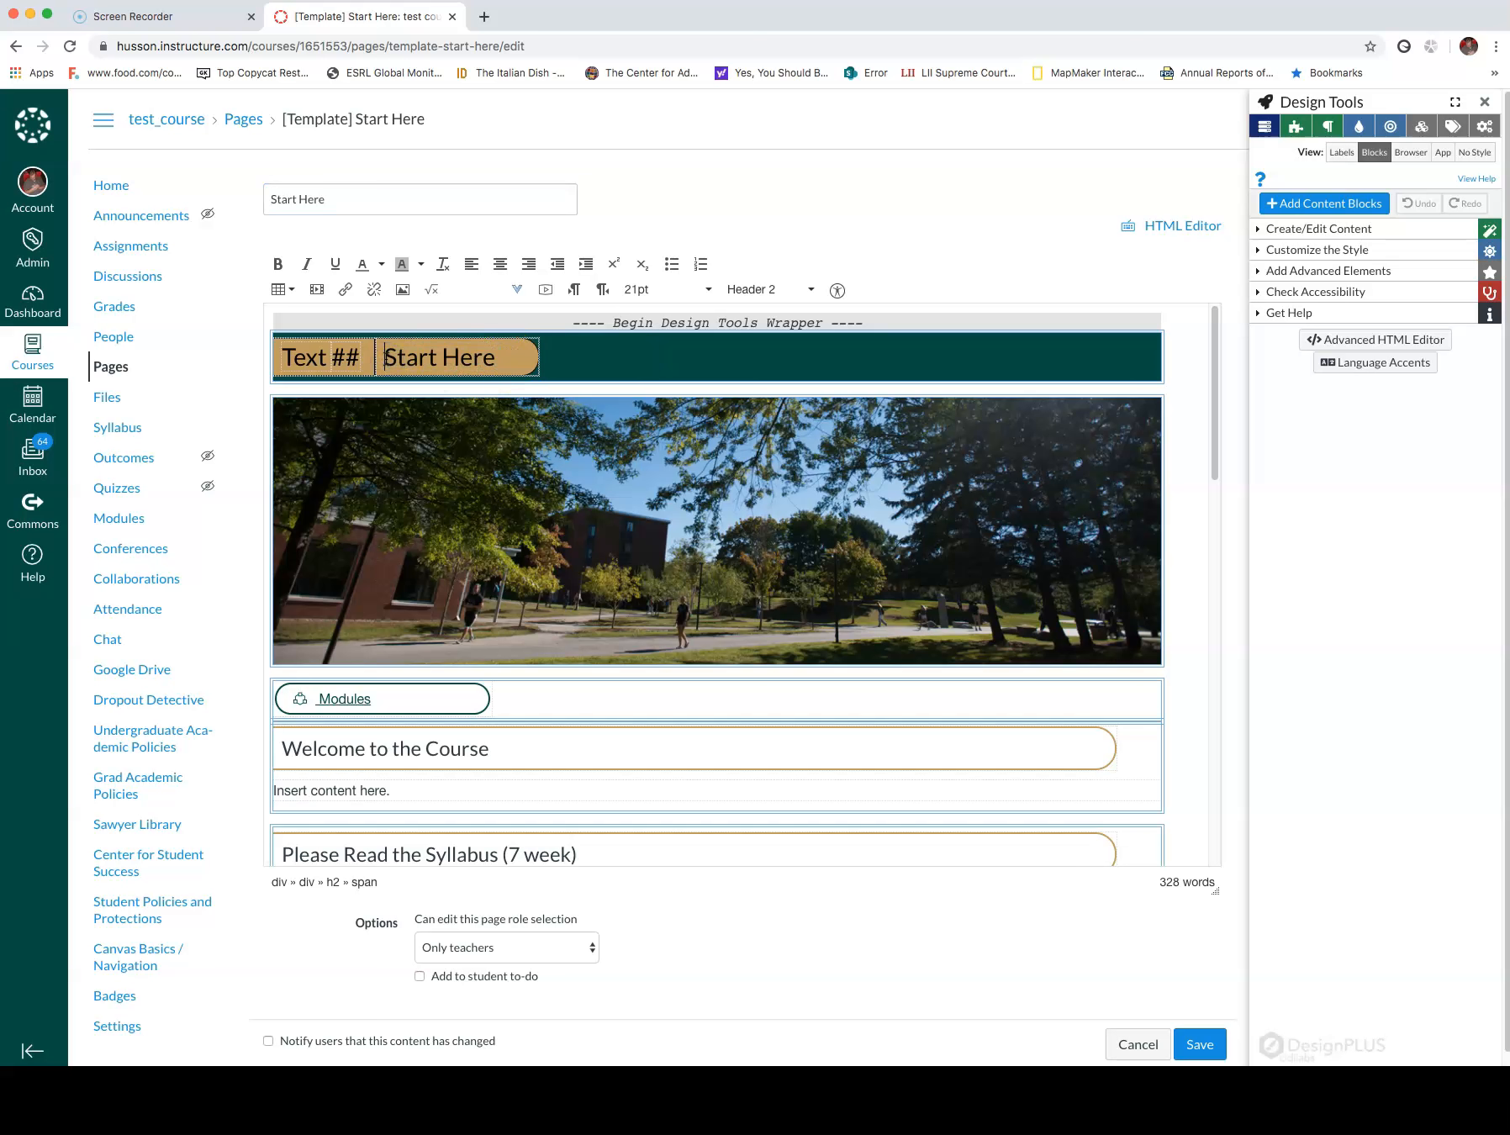
# Review the Start Here sections, add the page to the student to-do for Jun 1 11:59pm, and save it.
pyautogui.scroll(-7, 397, 681)
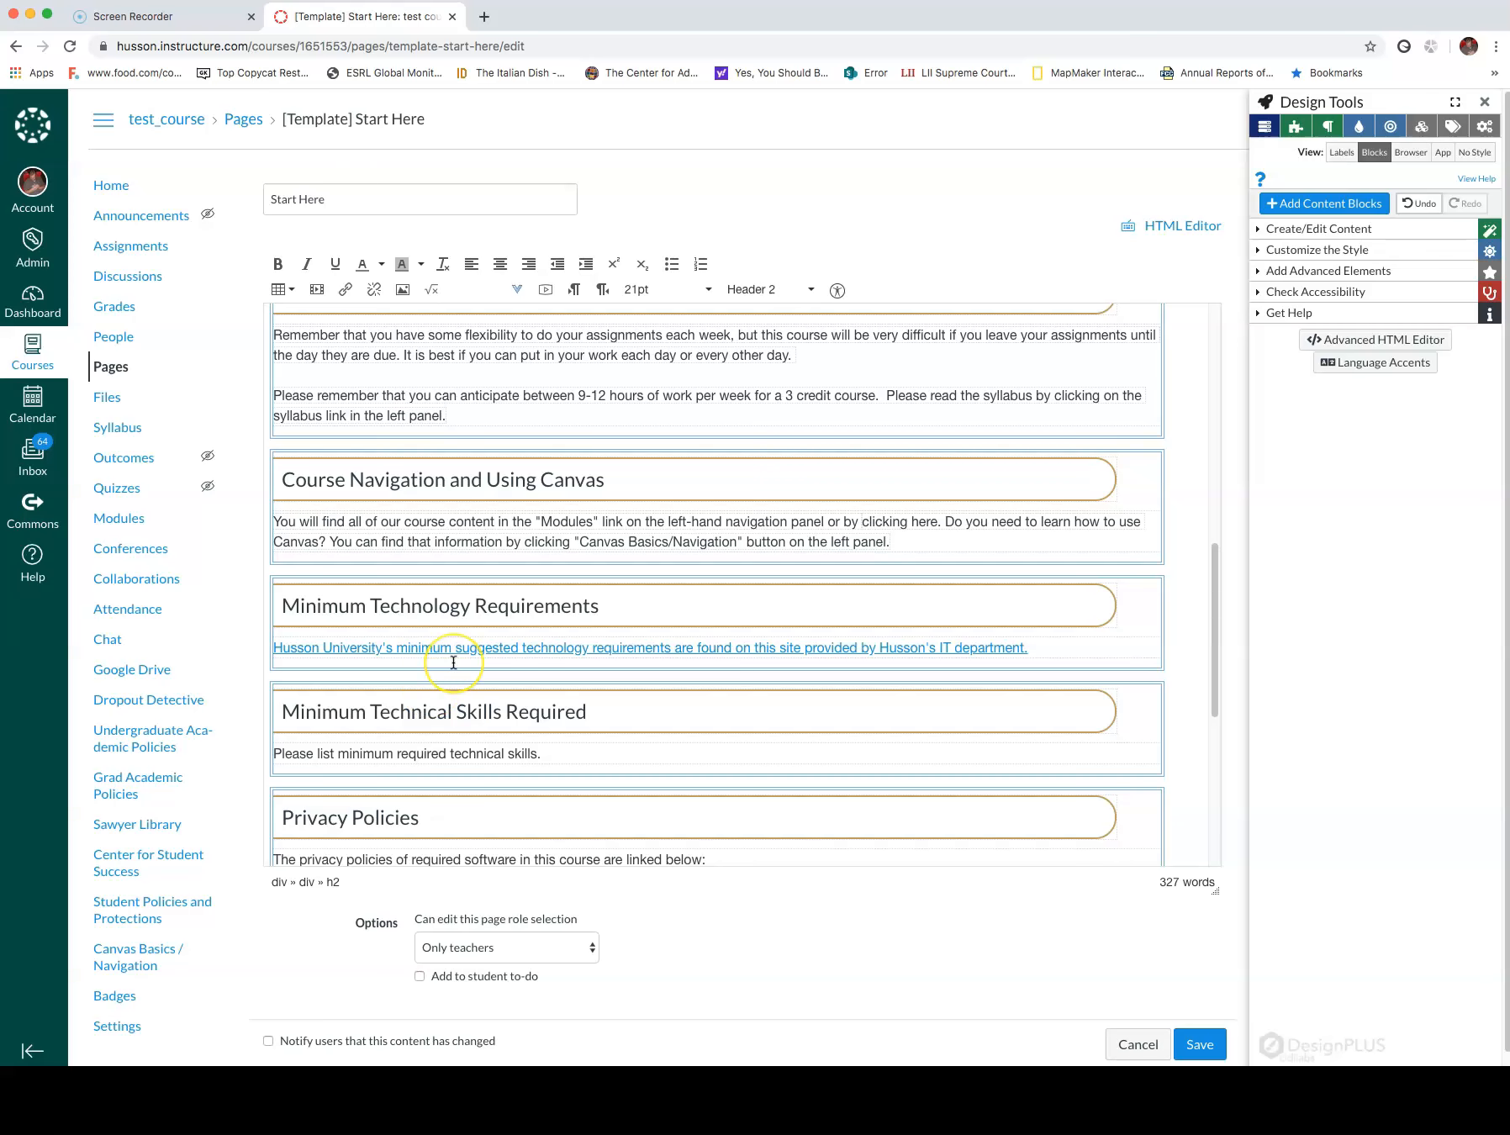
pyautogui.scroll(-6, 453, 663)
pyautogui.scroll(4, 451, 662)
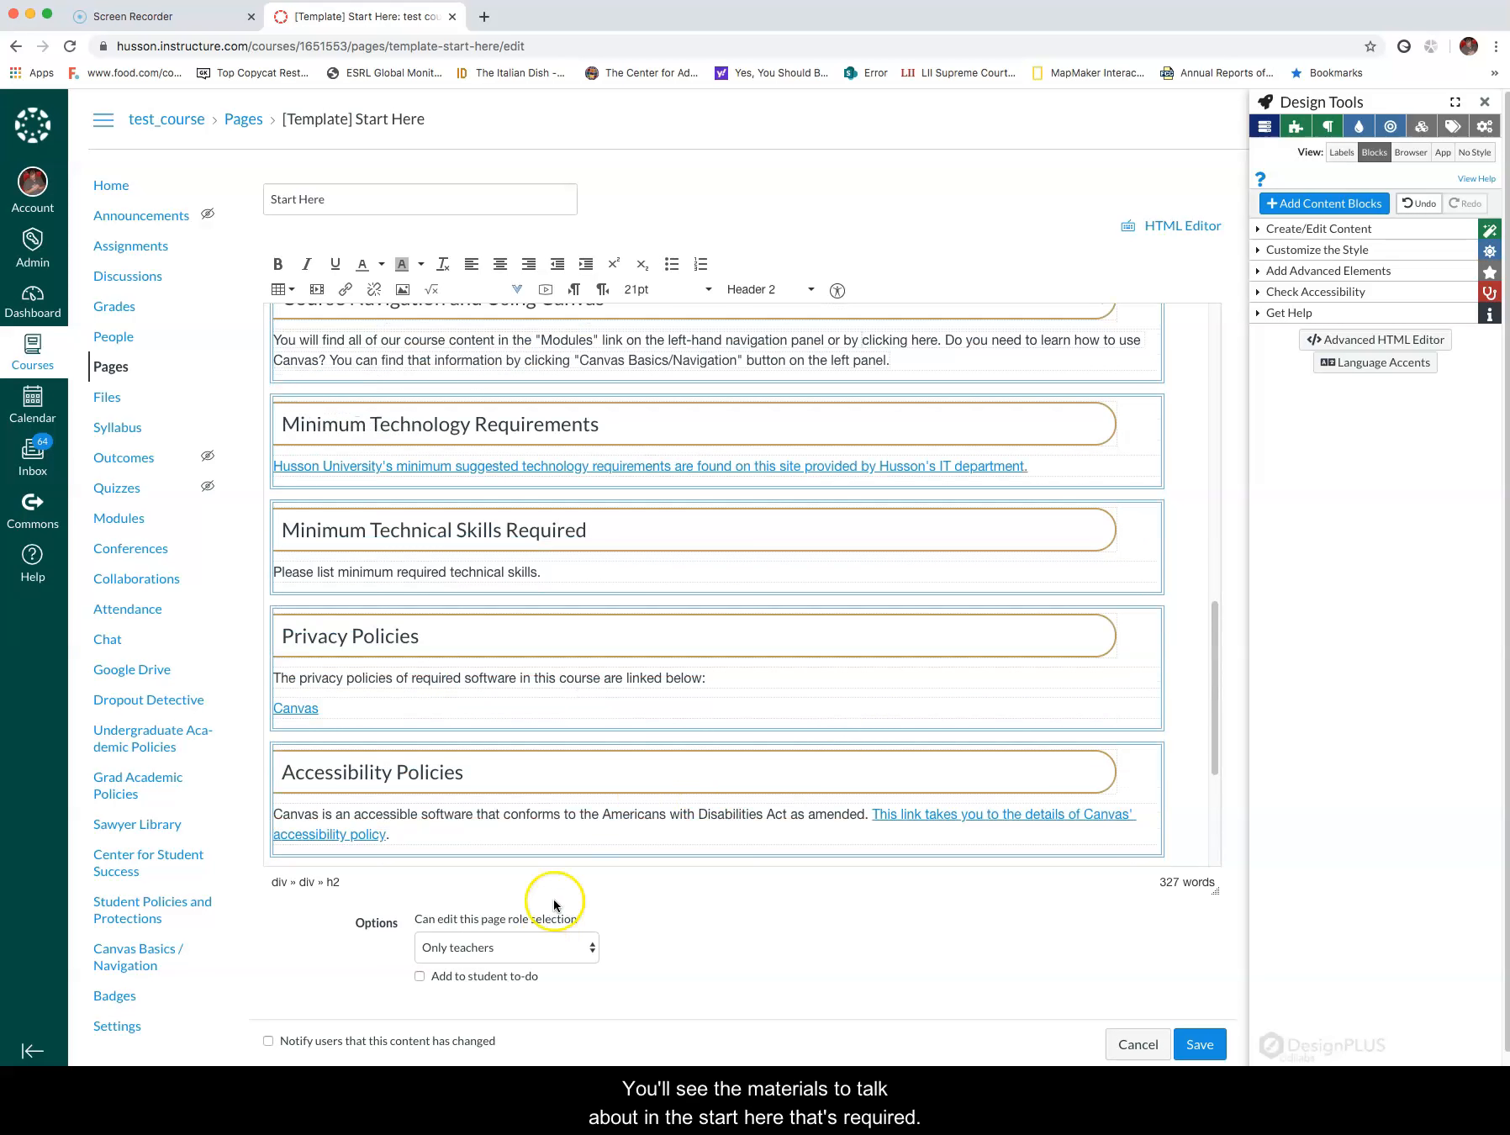
pyautogui.scroll(2, 564, 858)
pyautogui.click(418, 978)
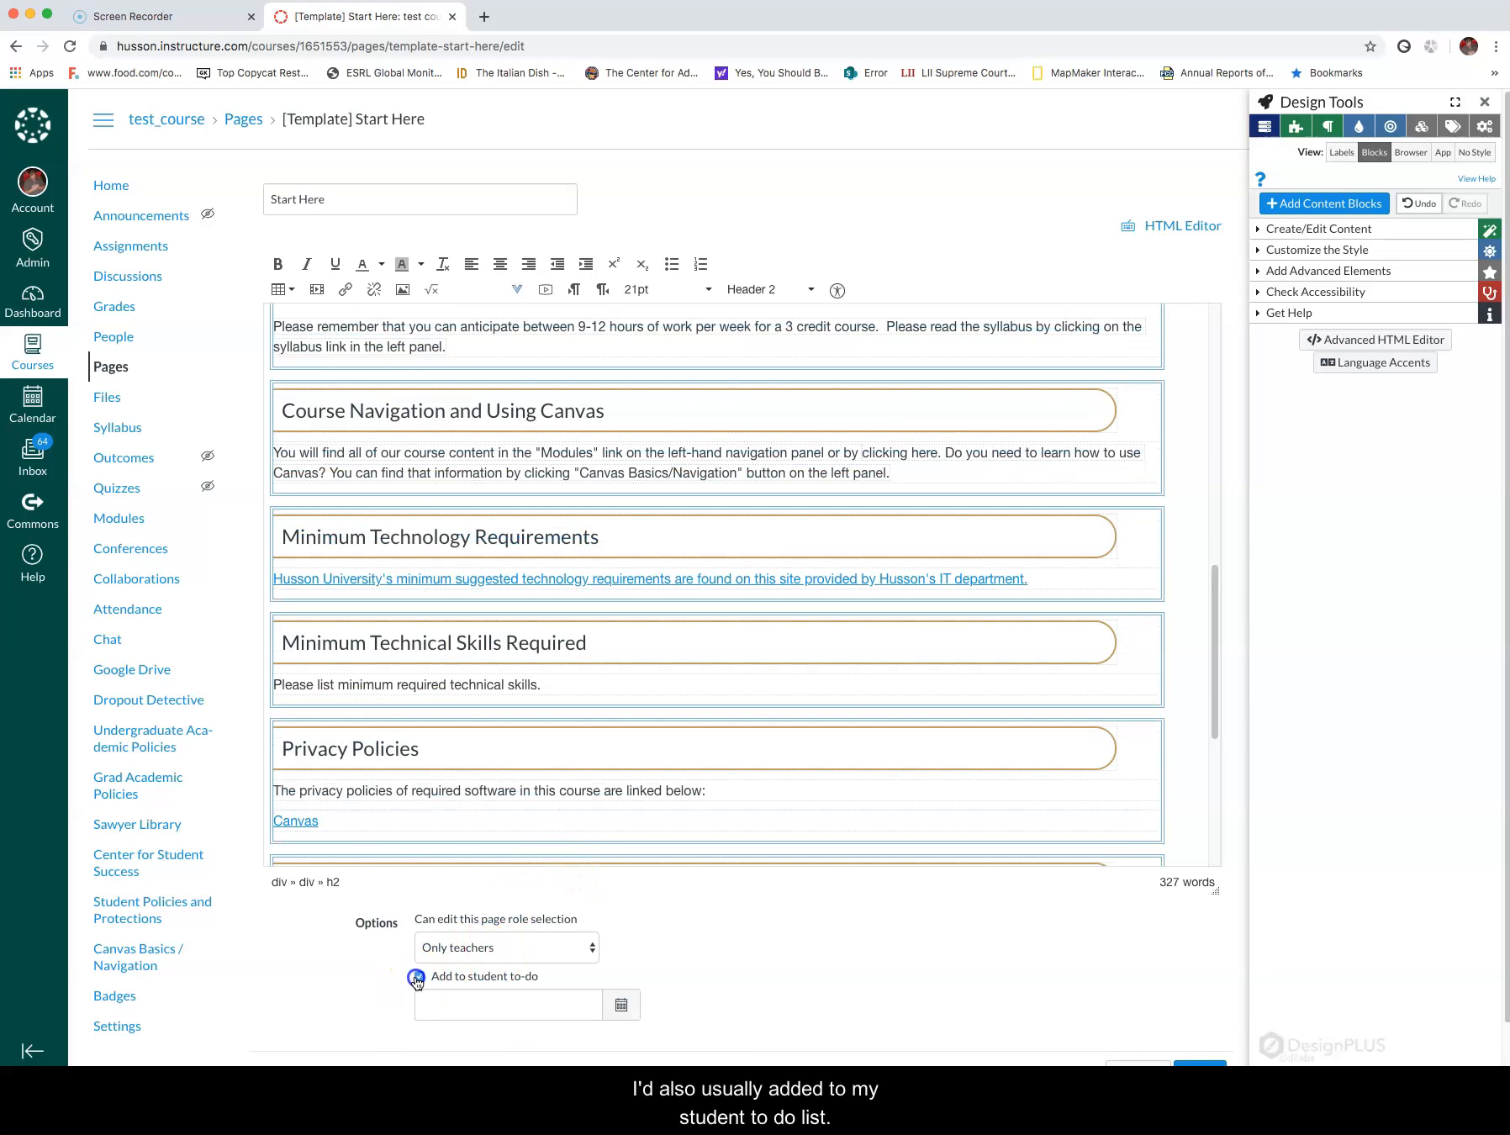
pyautogui.click(622, 1005)
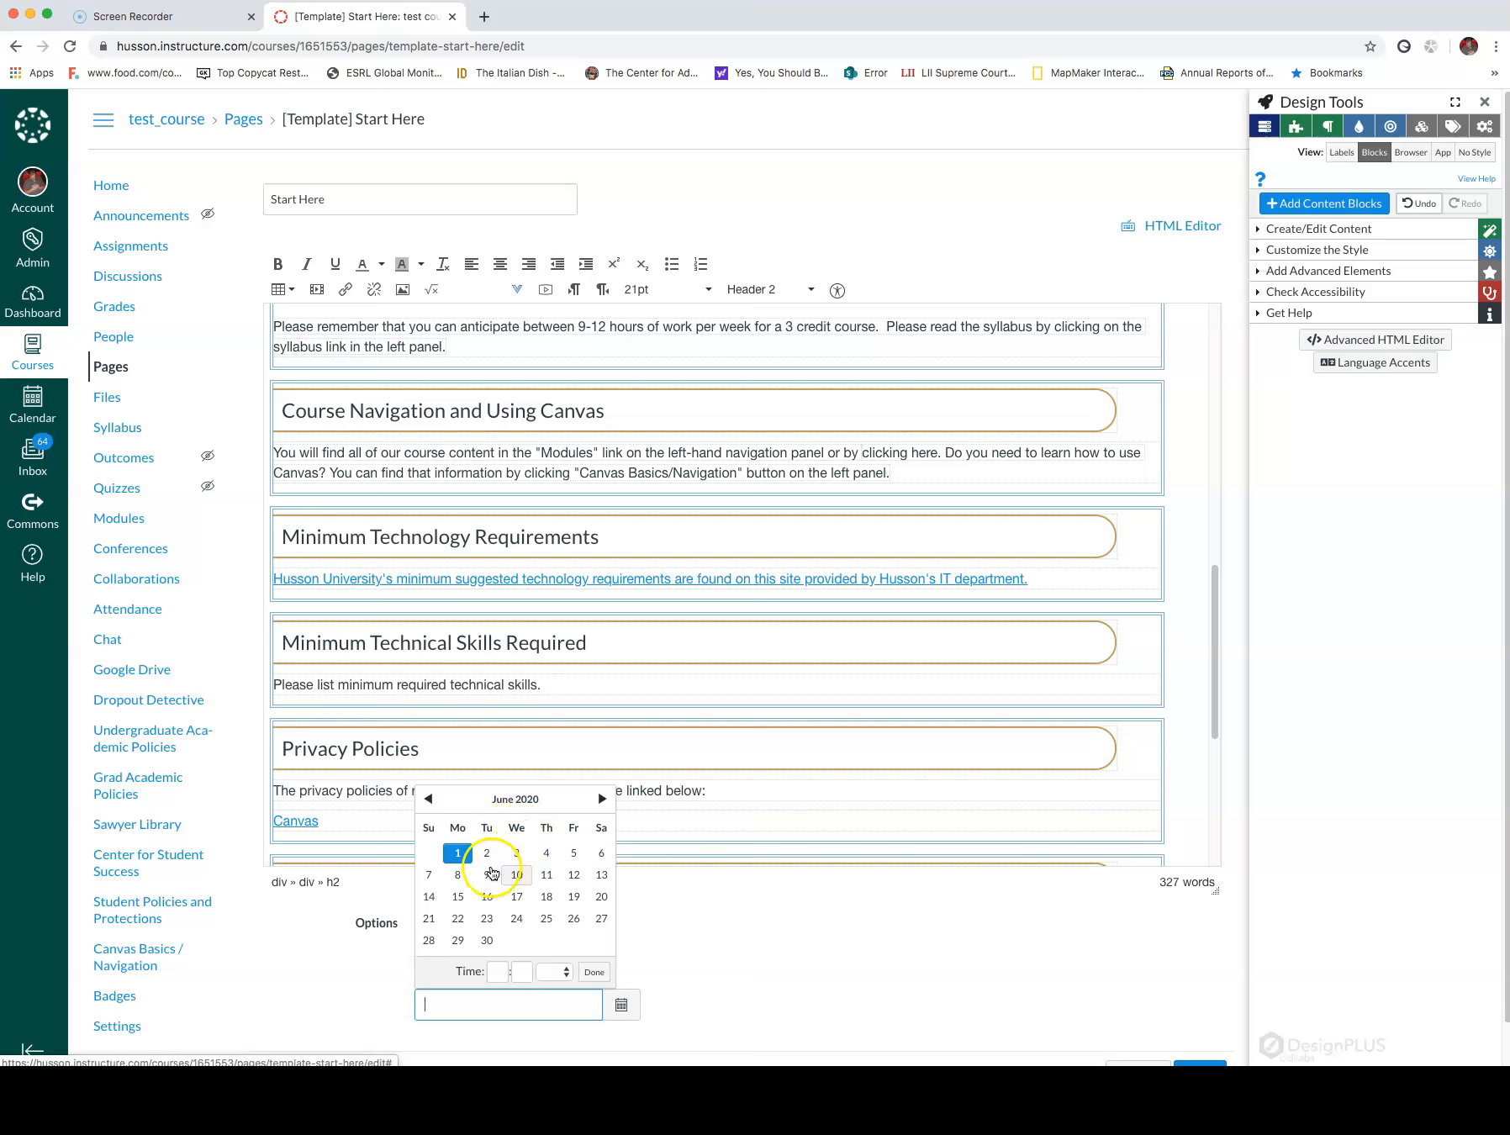
pyautogui.click(458, 855)
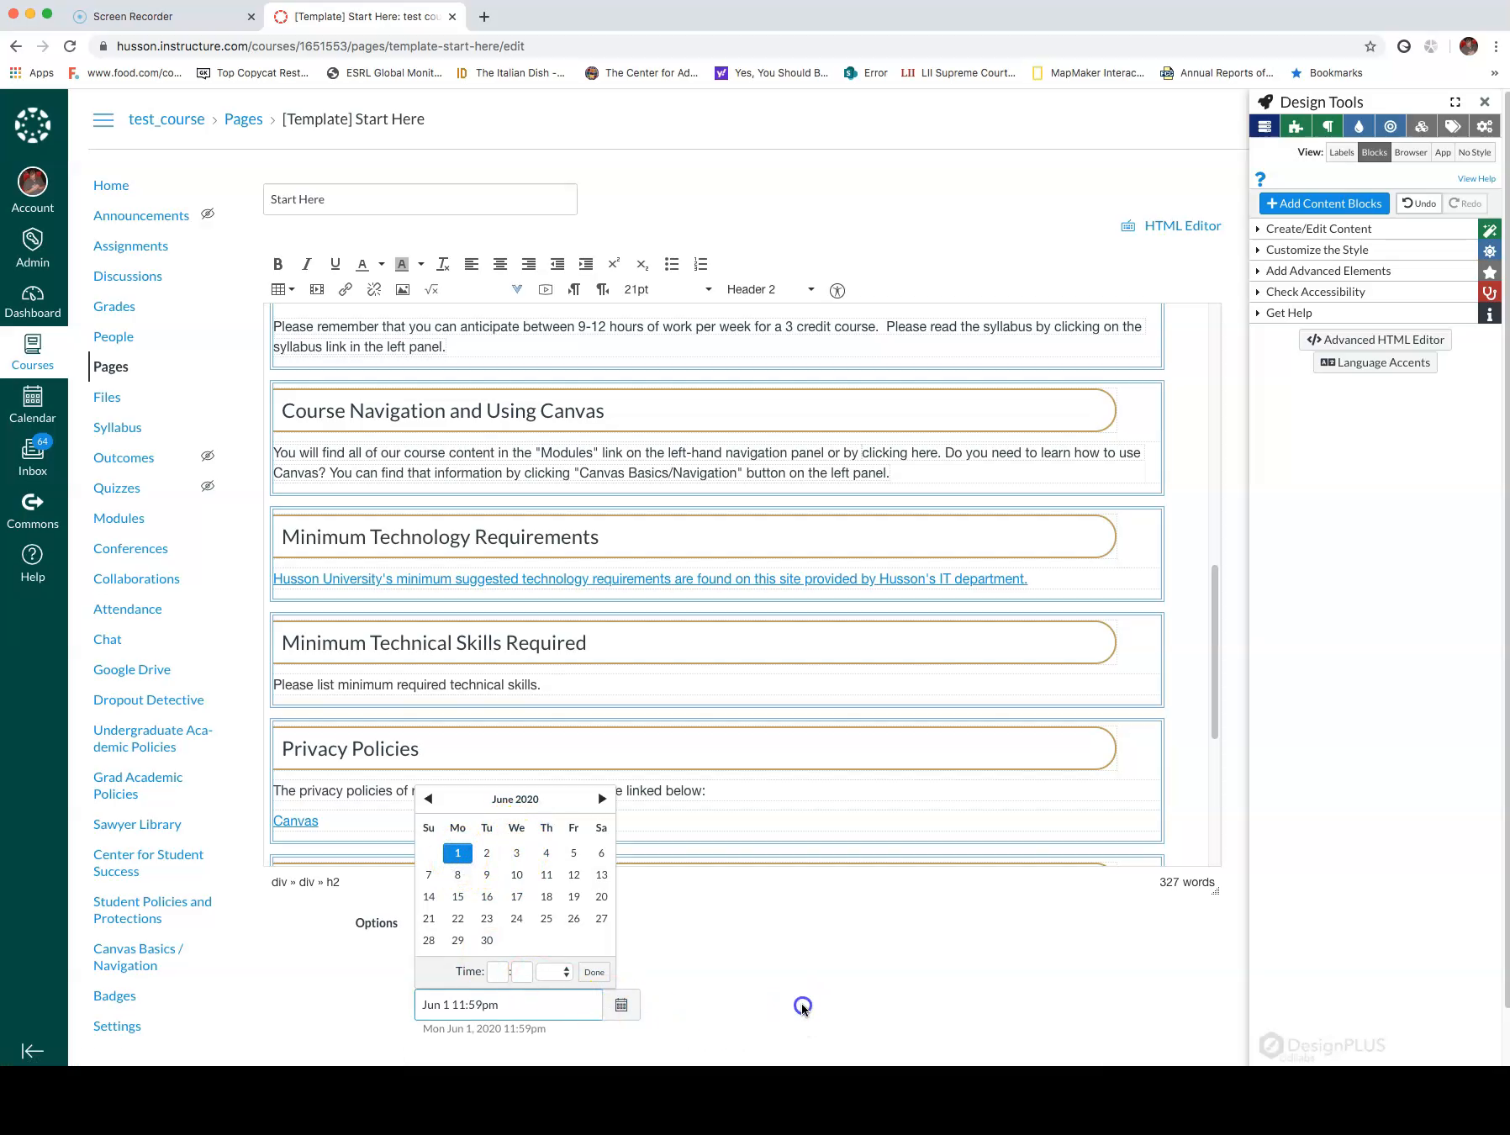
pyautogui.click(802, 1005)
pyautogui.scroll(-2, 802, 1005)
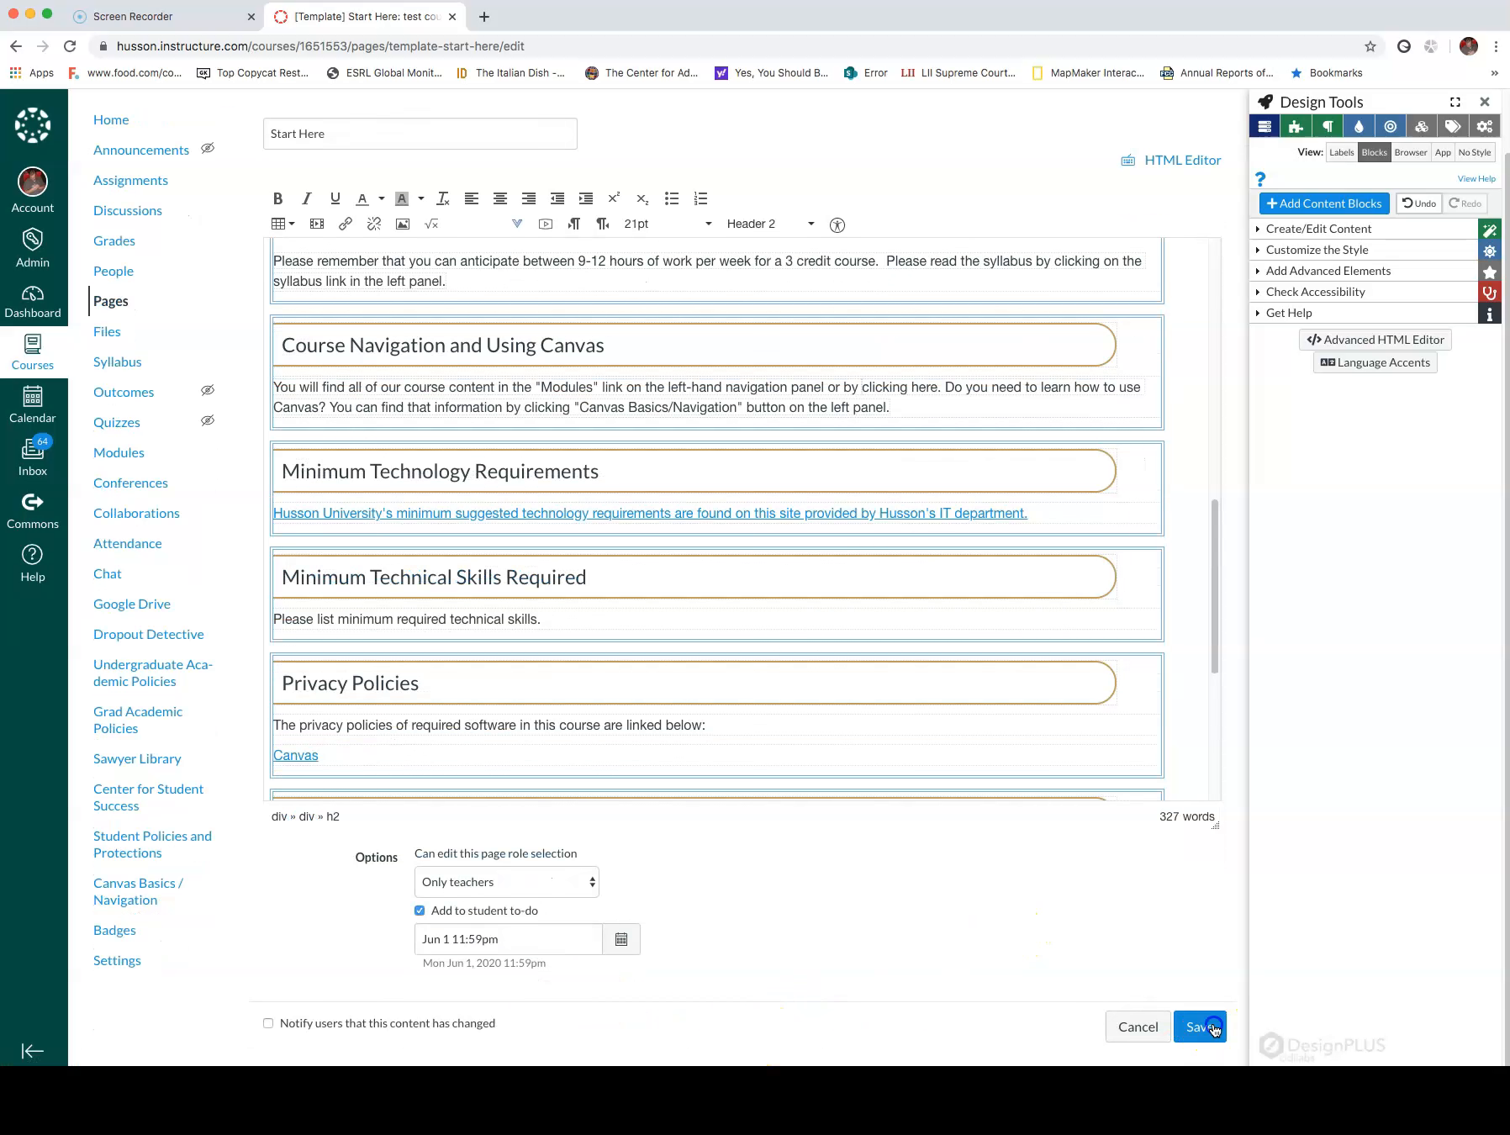
pyautogui.click(1202, 1027)
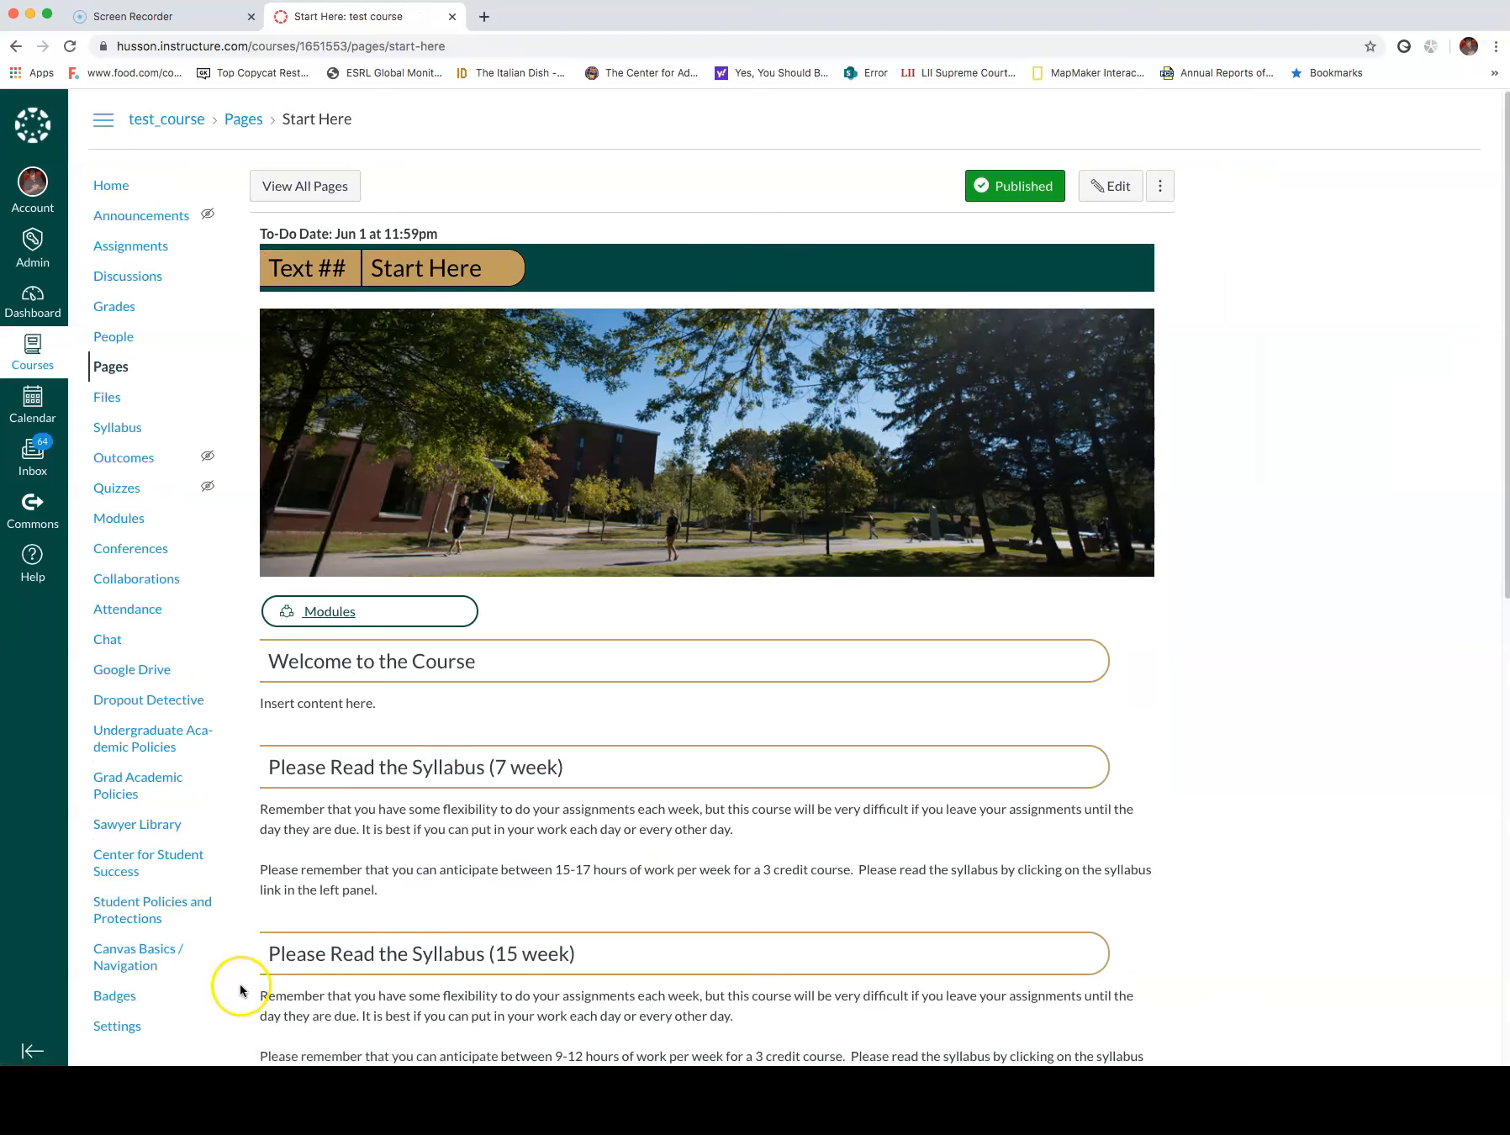
pyautogui.scroll(-6, 317, 817)
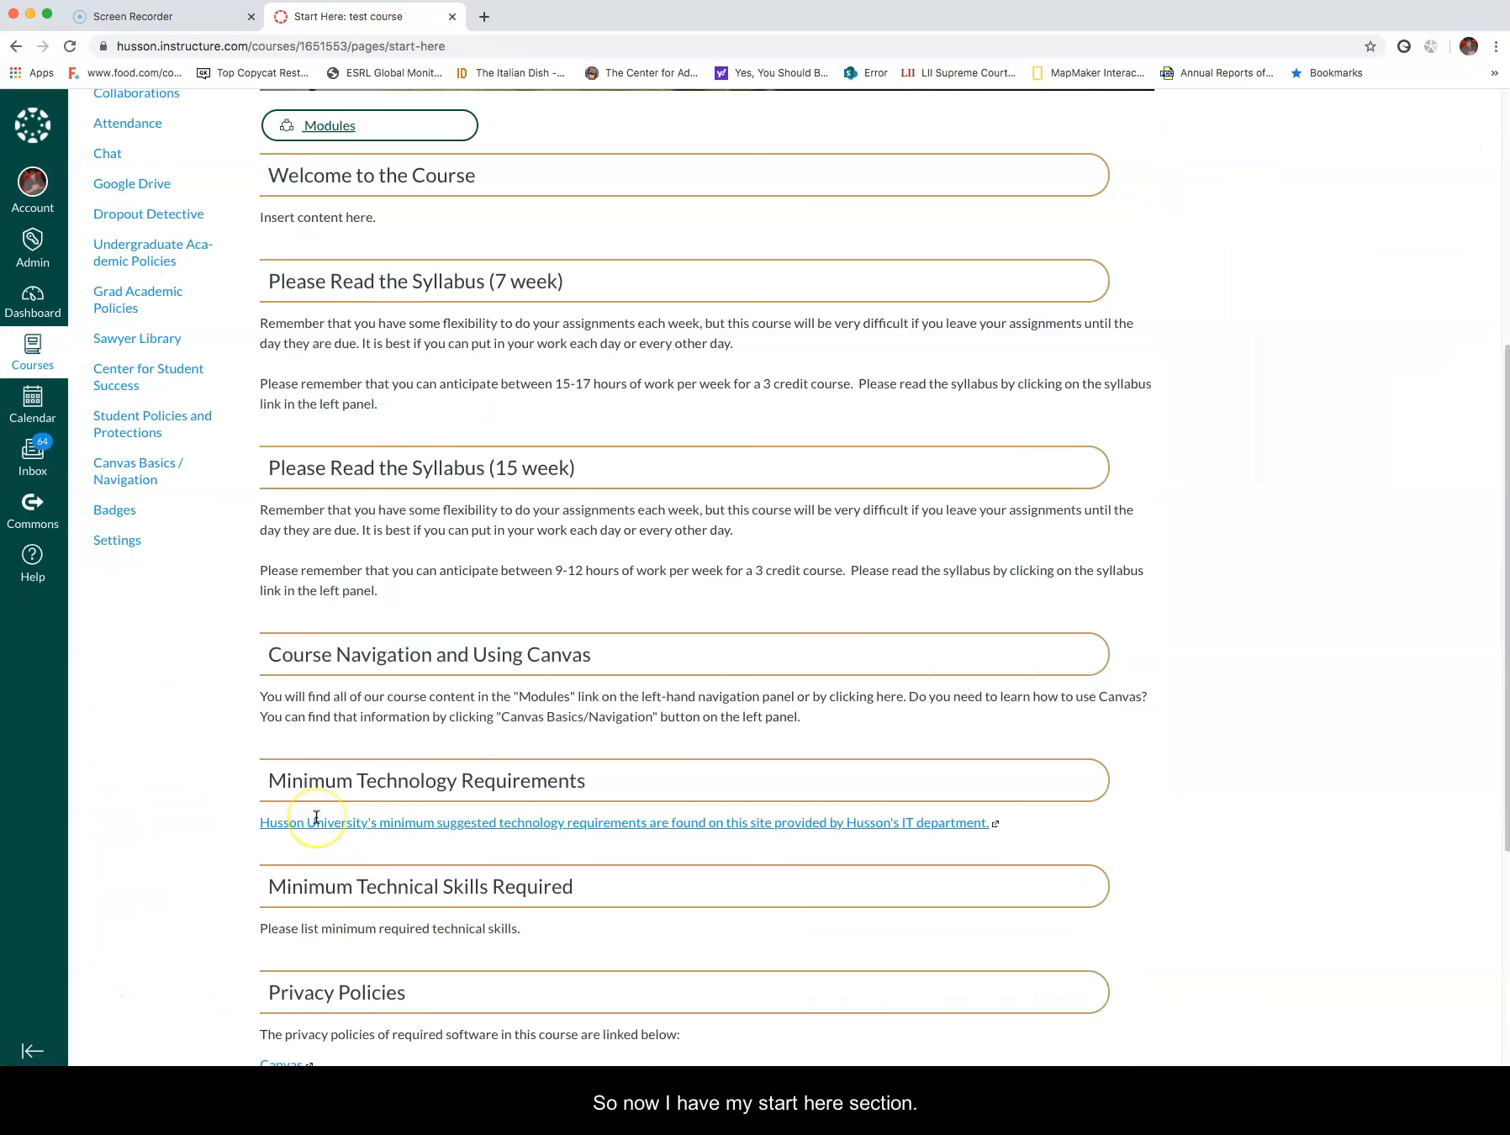
# Review the saved Start Here page's sections and test the home page's Start Here link to it.
pyautogui.scroll(-1, 316, 817)
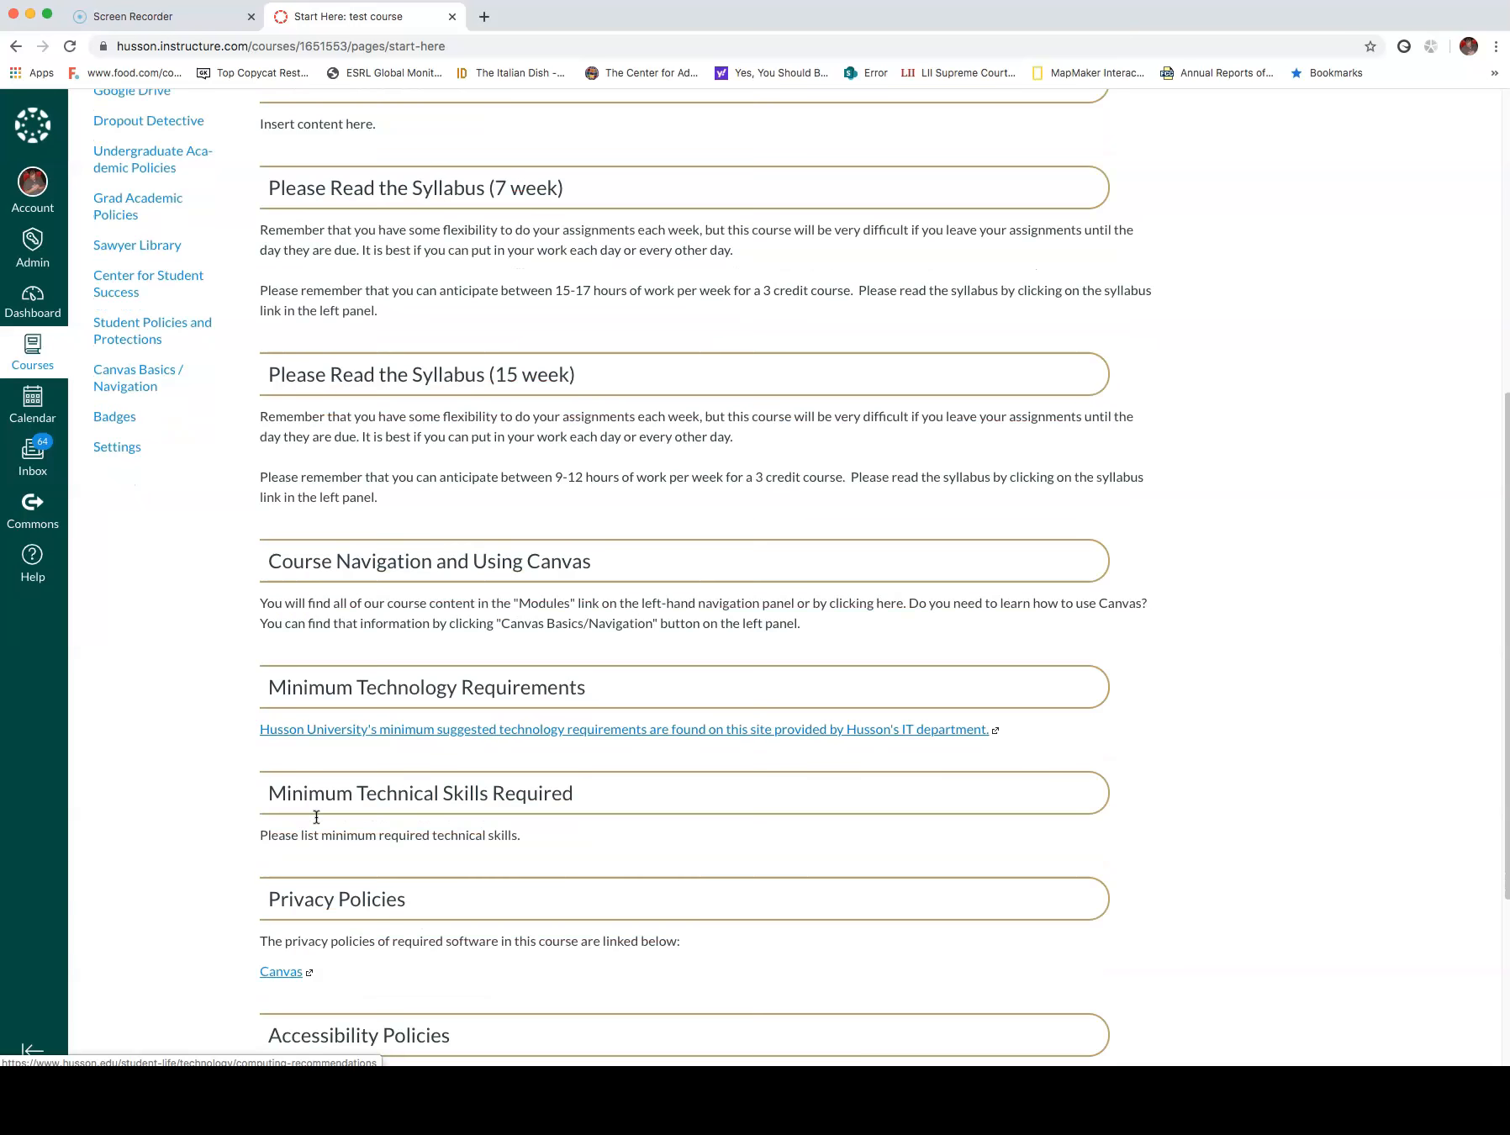
pyautogui.scroll(-4, 316, 818)
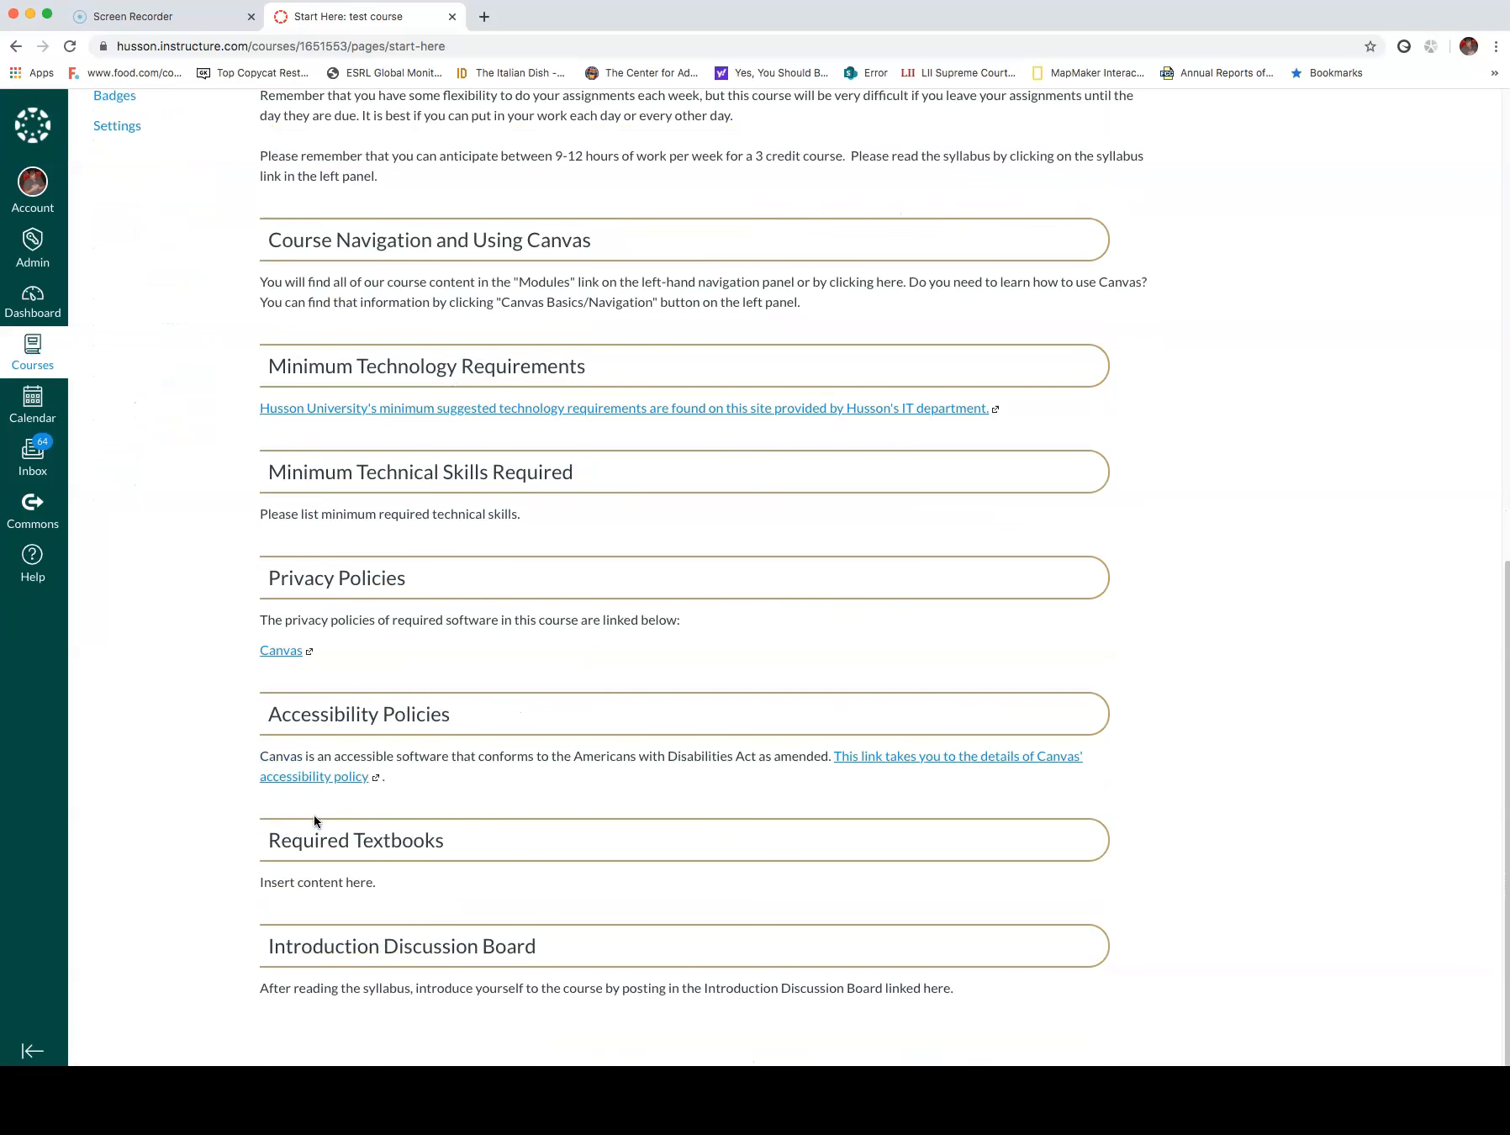
pyautogui.scroll(10, 314, 816)
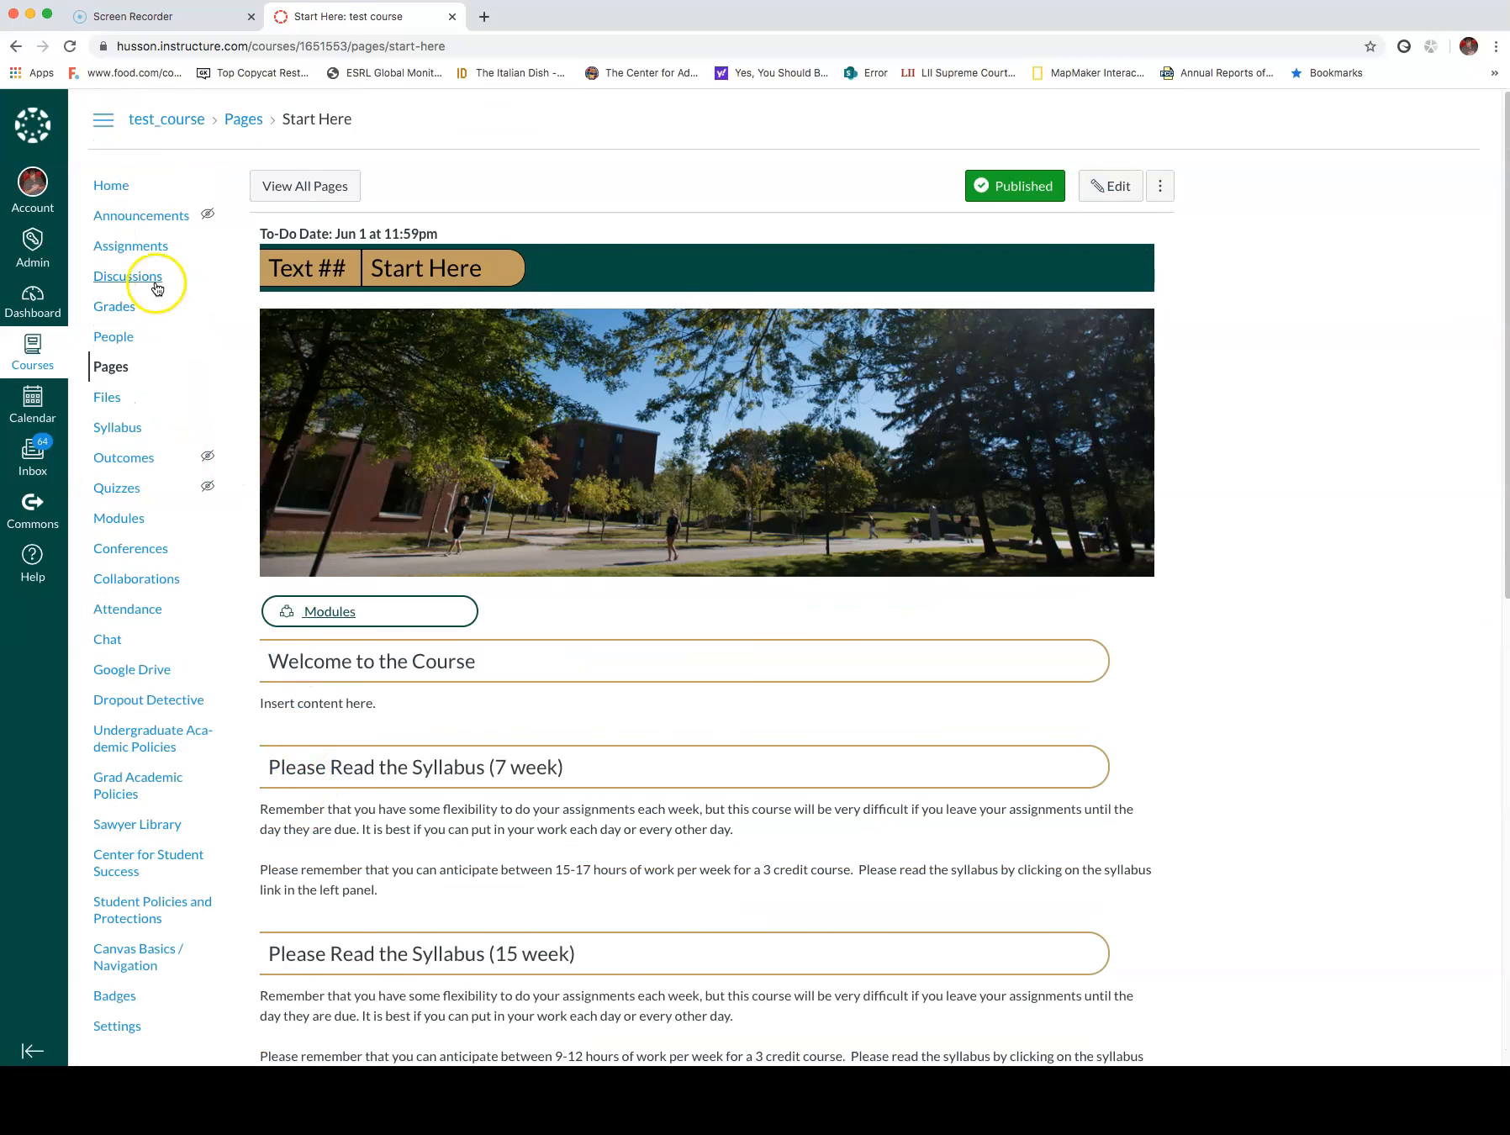
pyautogui.click(110, 187)
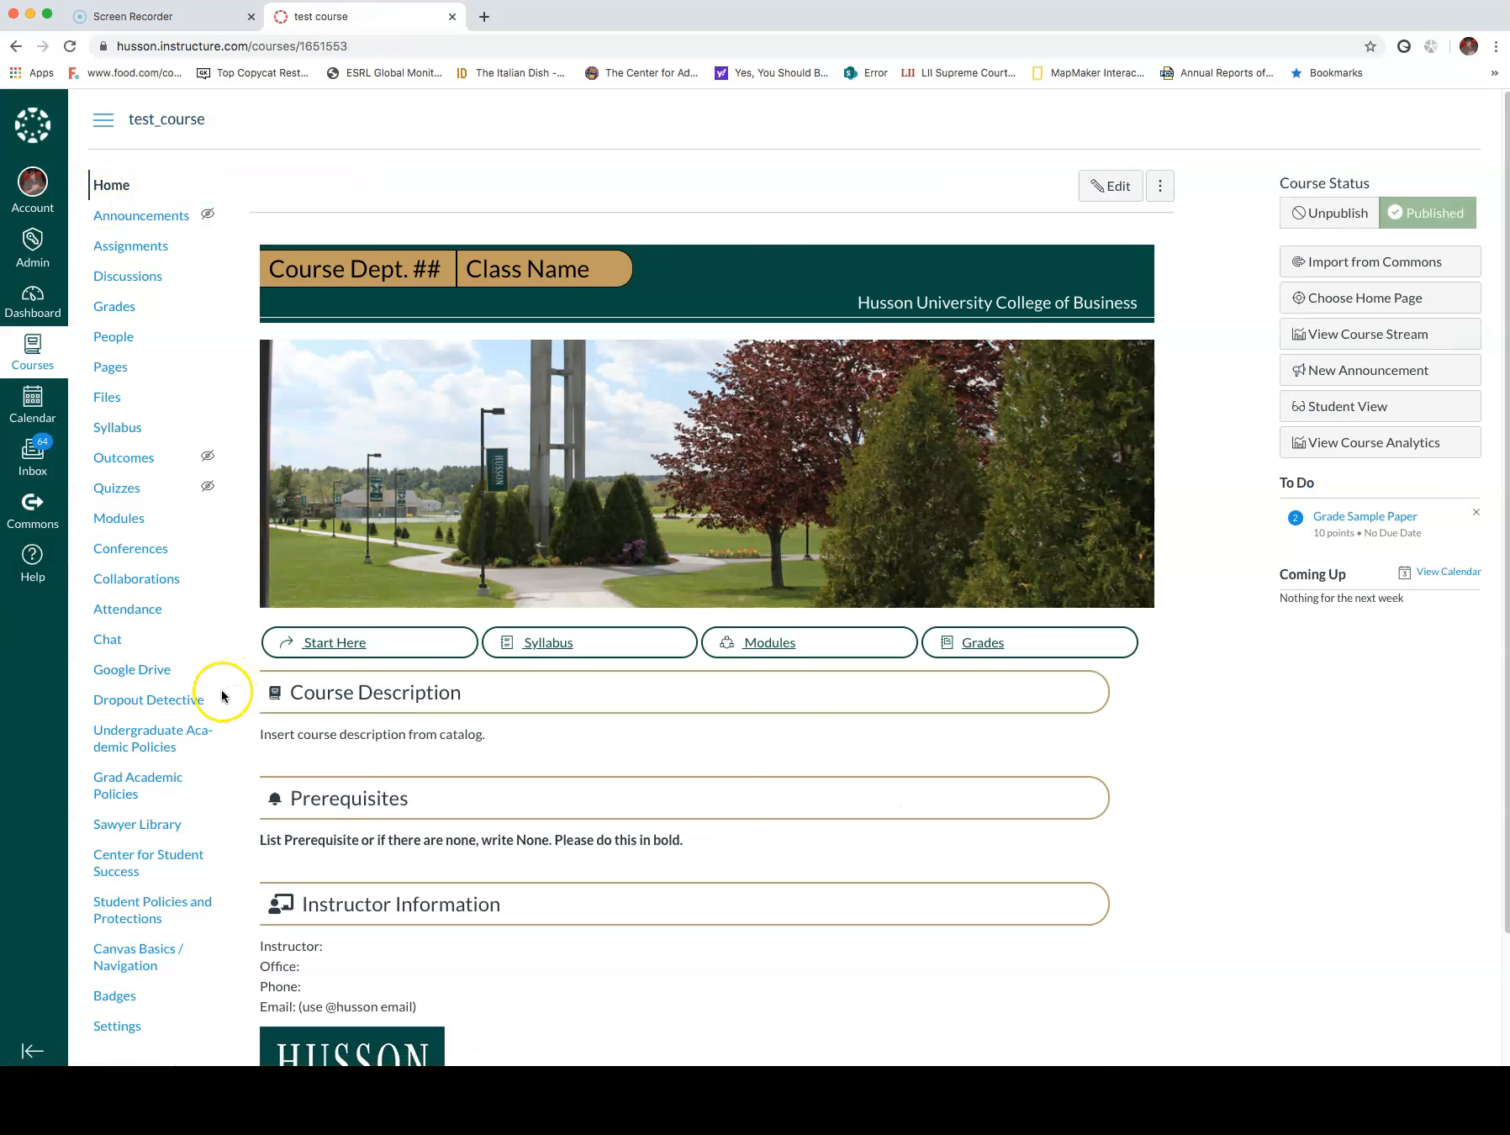
pyautogui.click(331, 644)
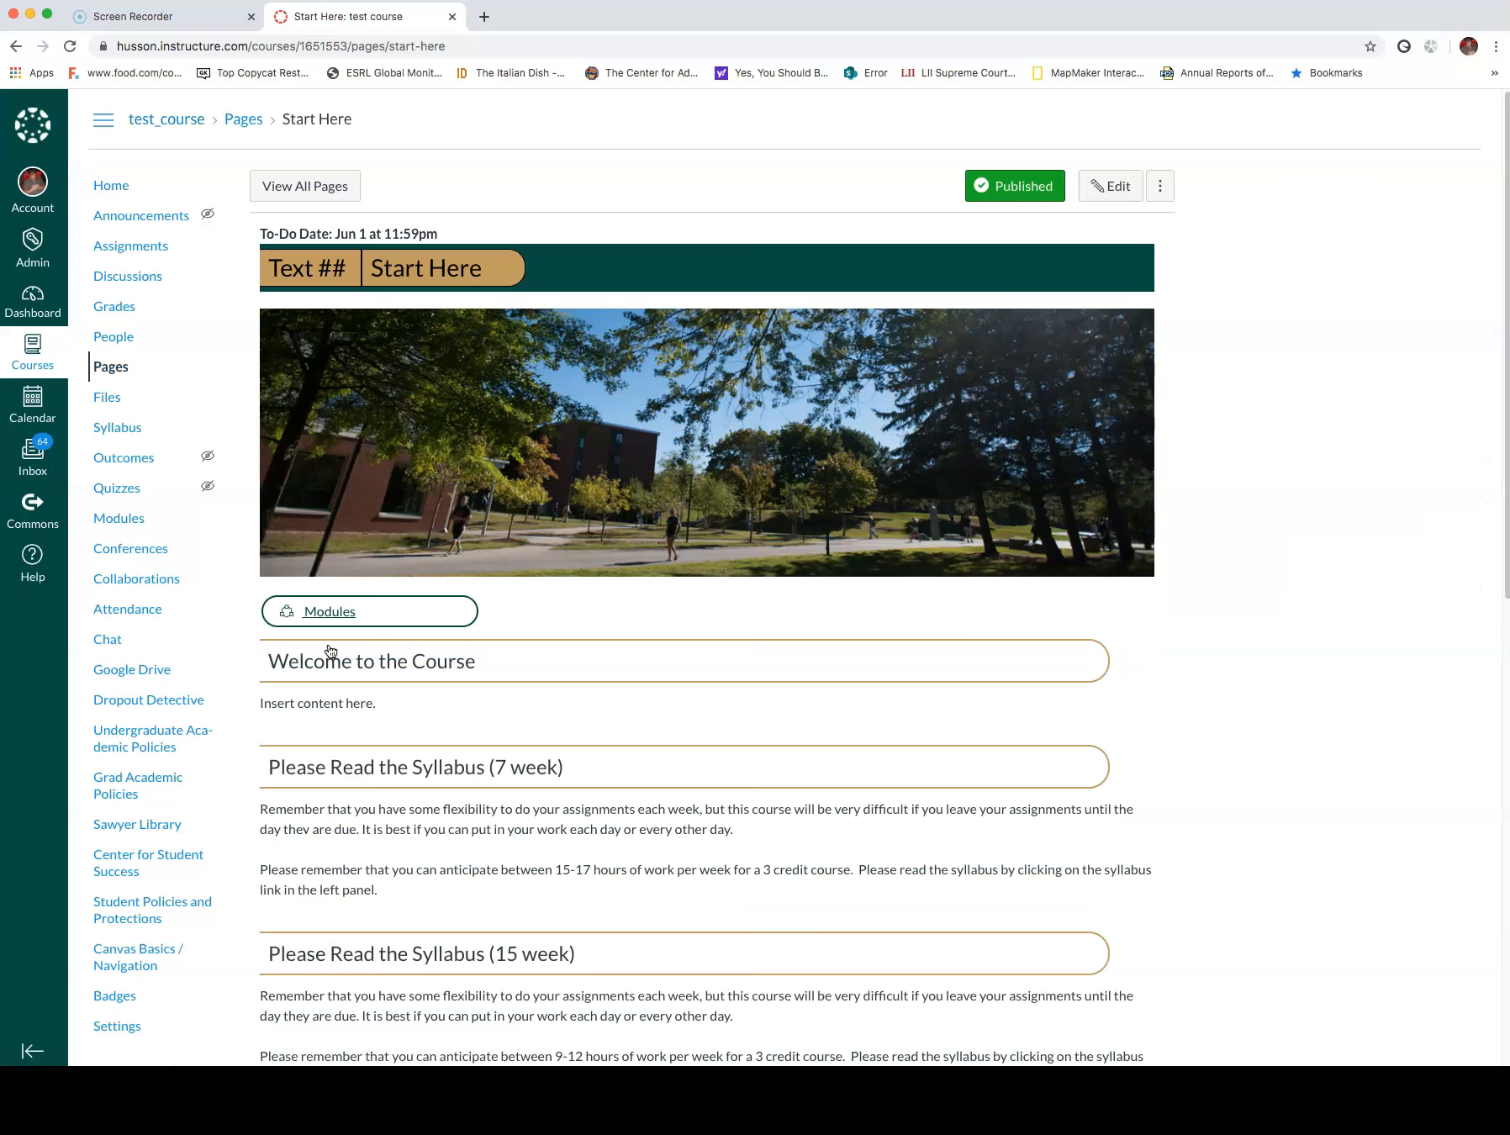
pyautogui.scroll(-10, 751, 720)
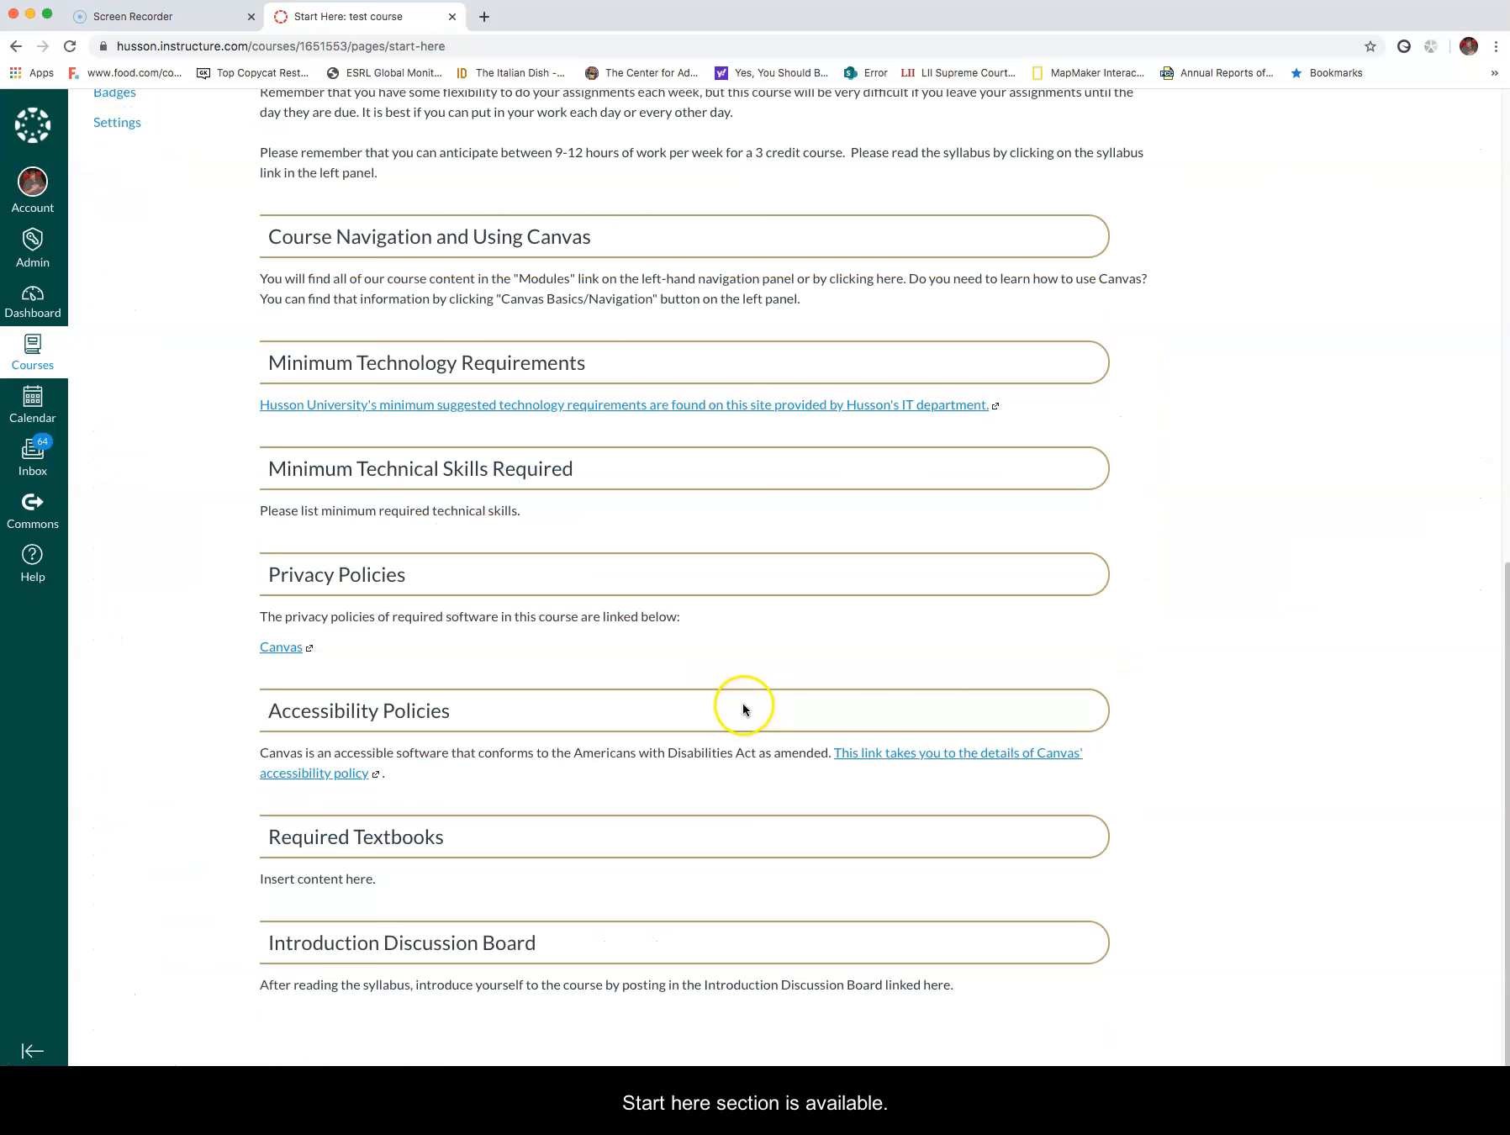
pyautogui.scroll(10, 741, 704)
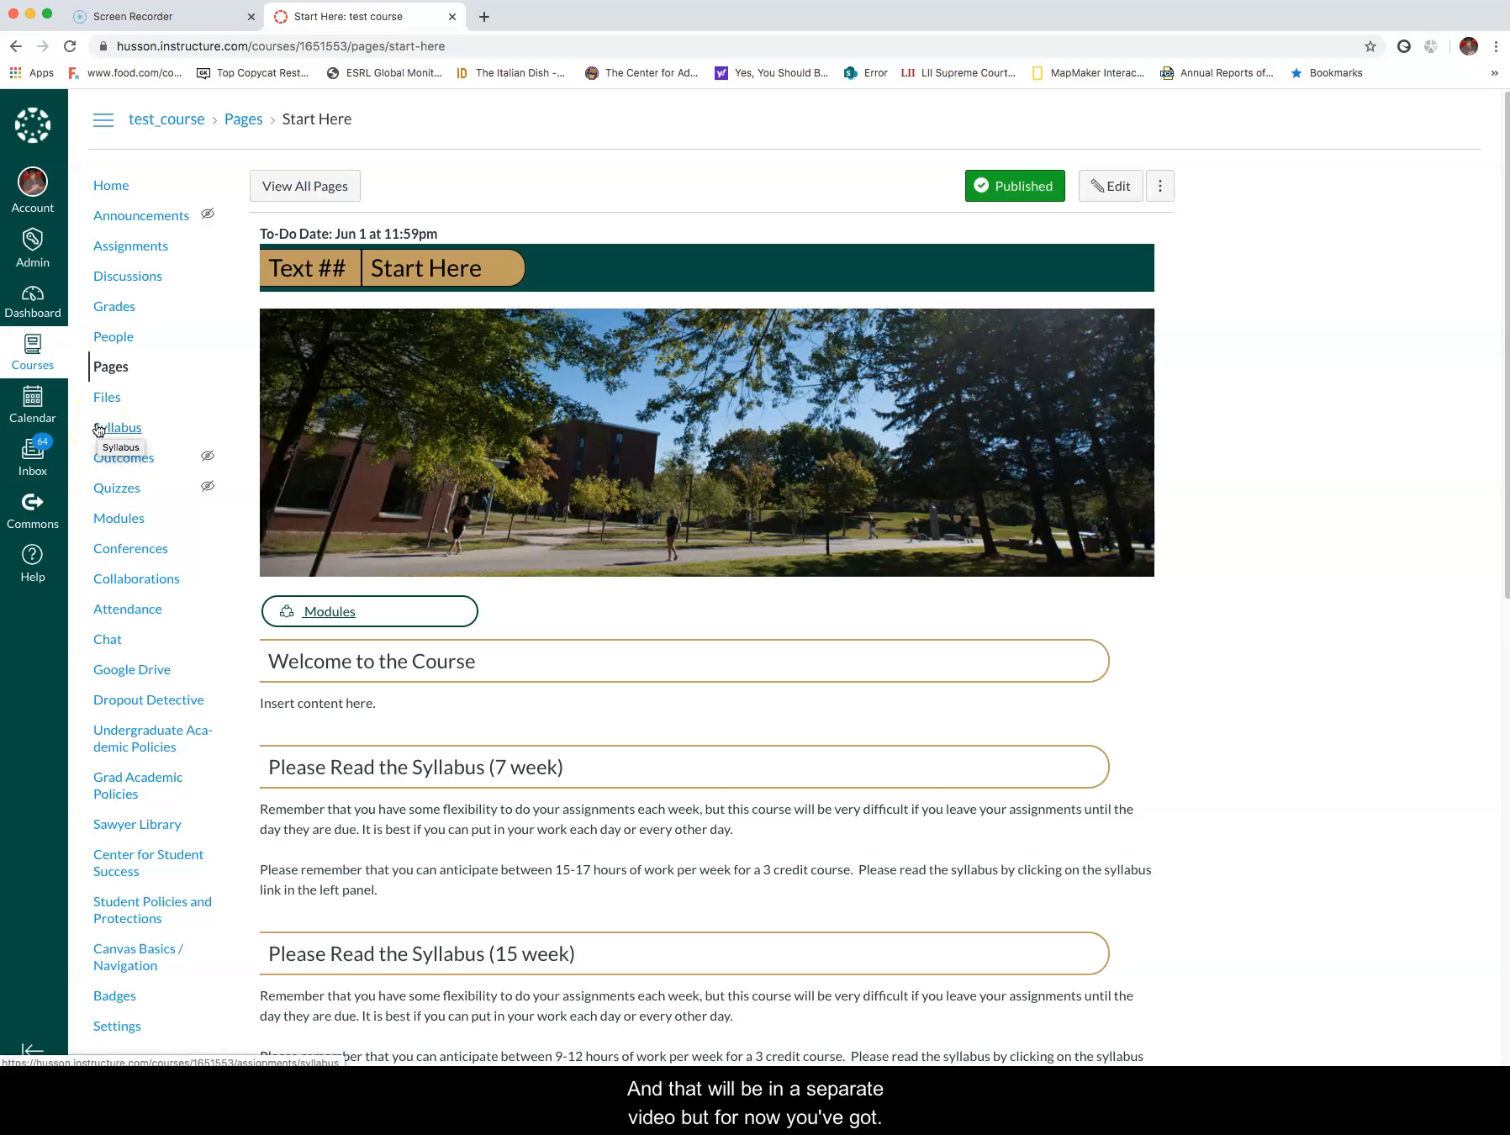
pyautogui.scroll(-10, 990, 602)
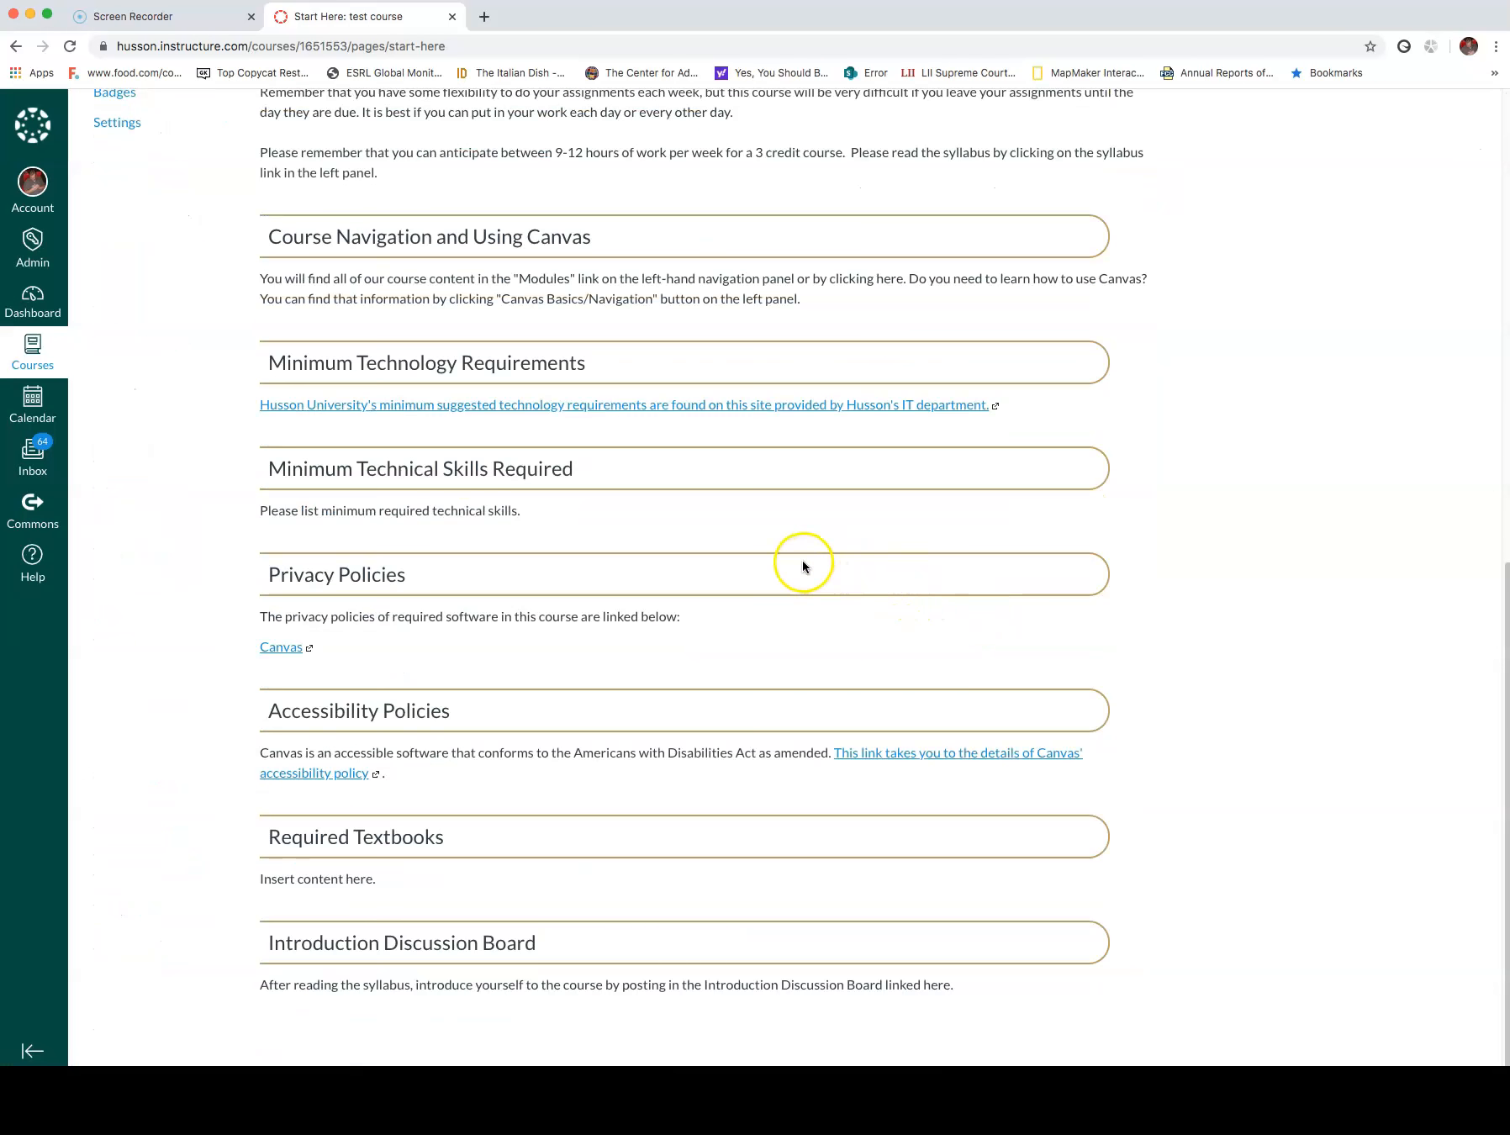
pyautogui.scroll(12, 799, 562)
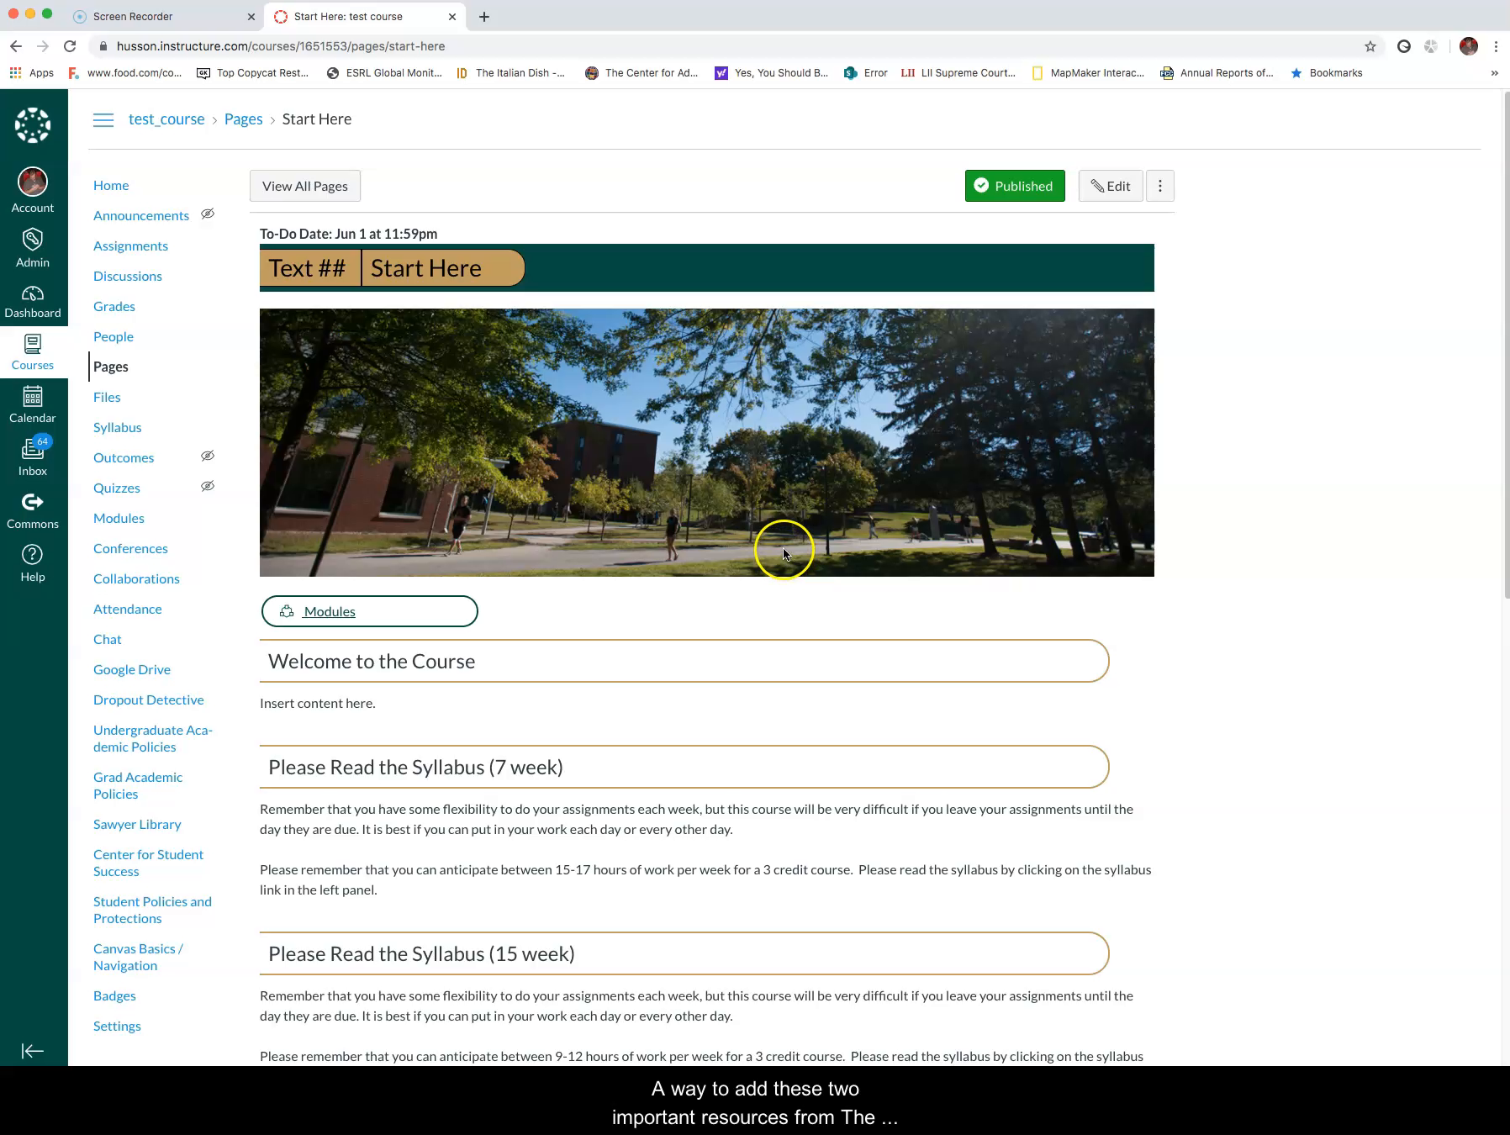
# Return to the course home page and follow its Start Here link to examine the 7-week and 15-week syllabus sections.
pyautogui.click(120, 186)
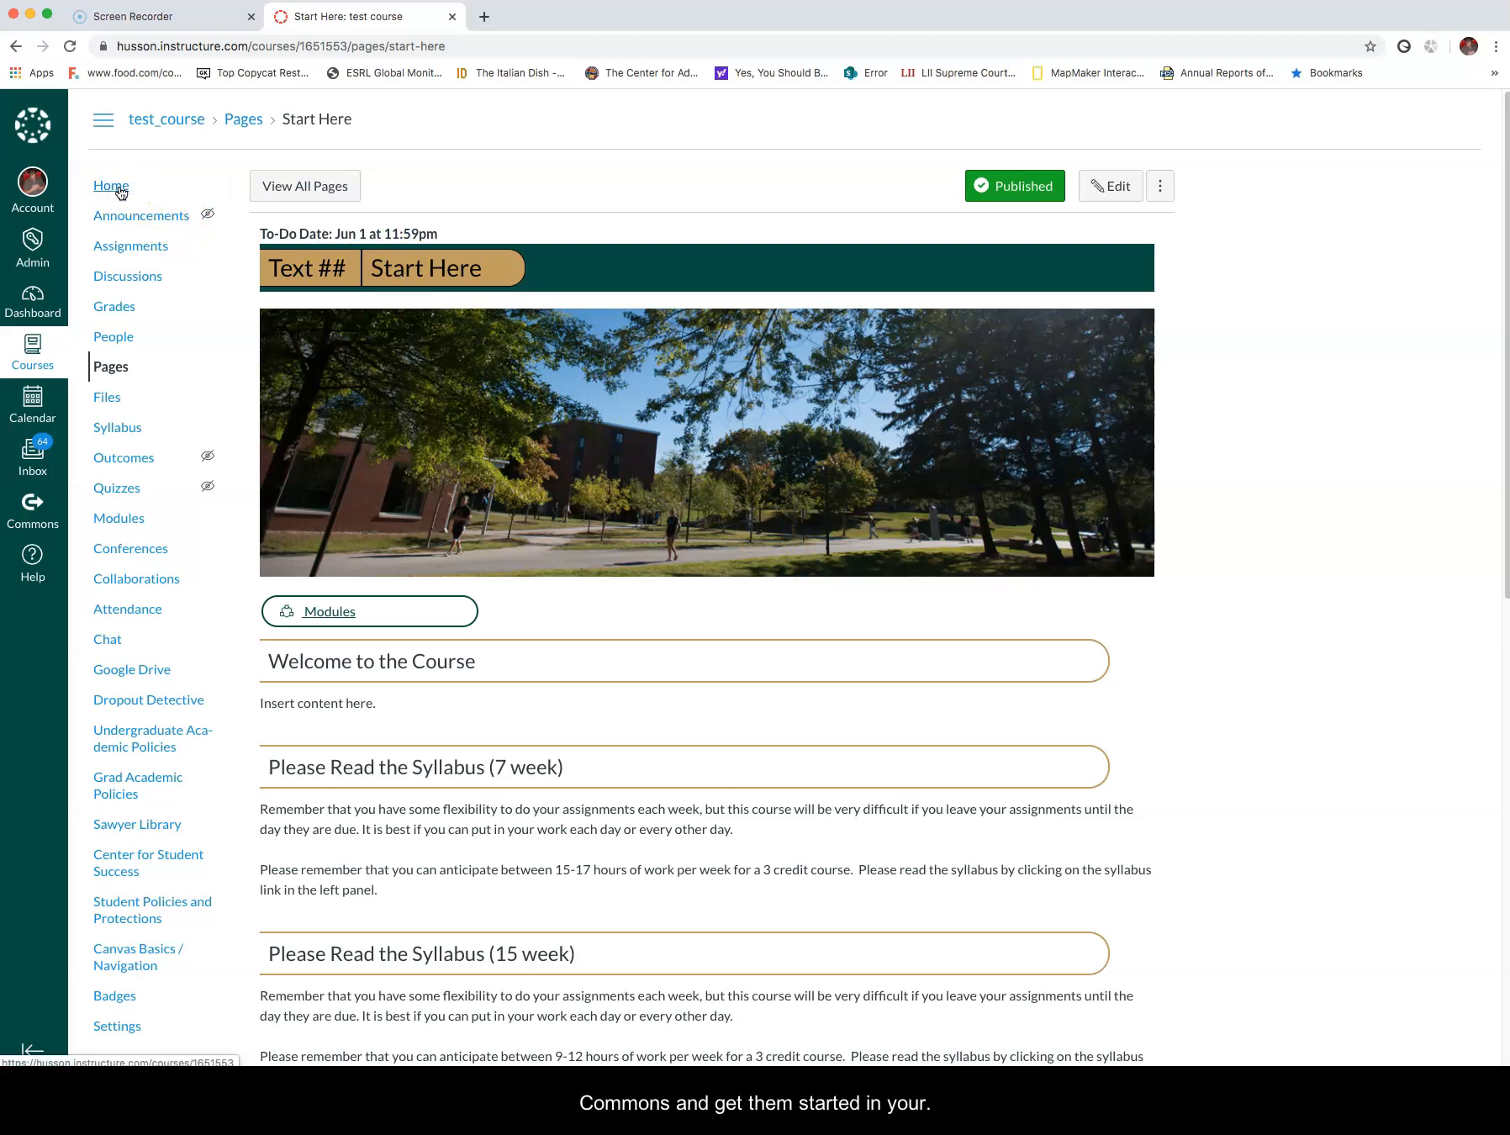
pyautogui.click(110, 186)
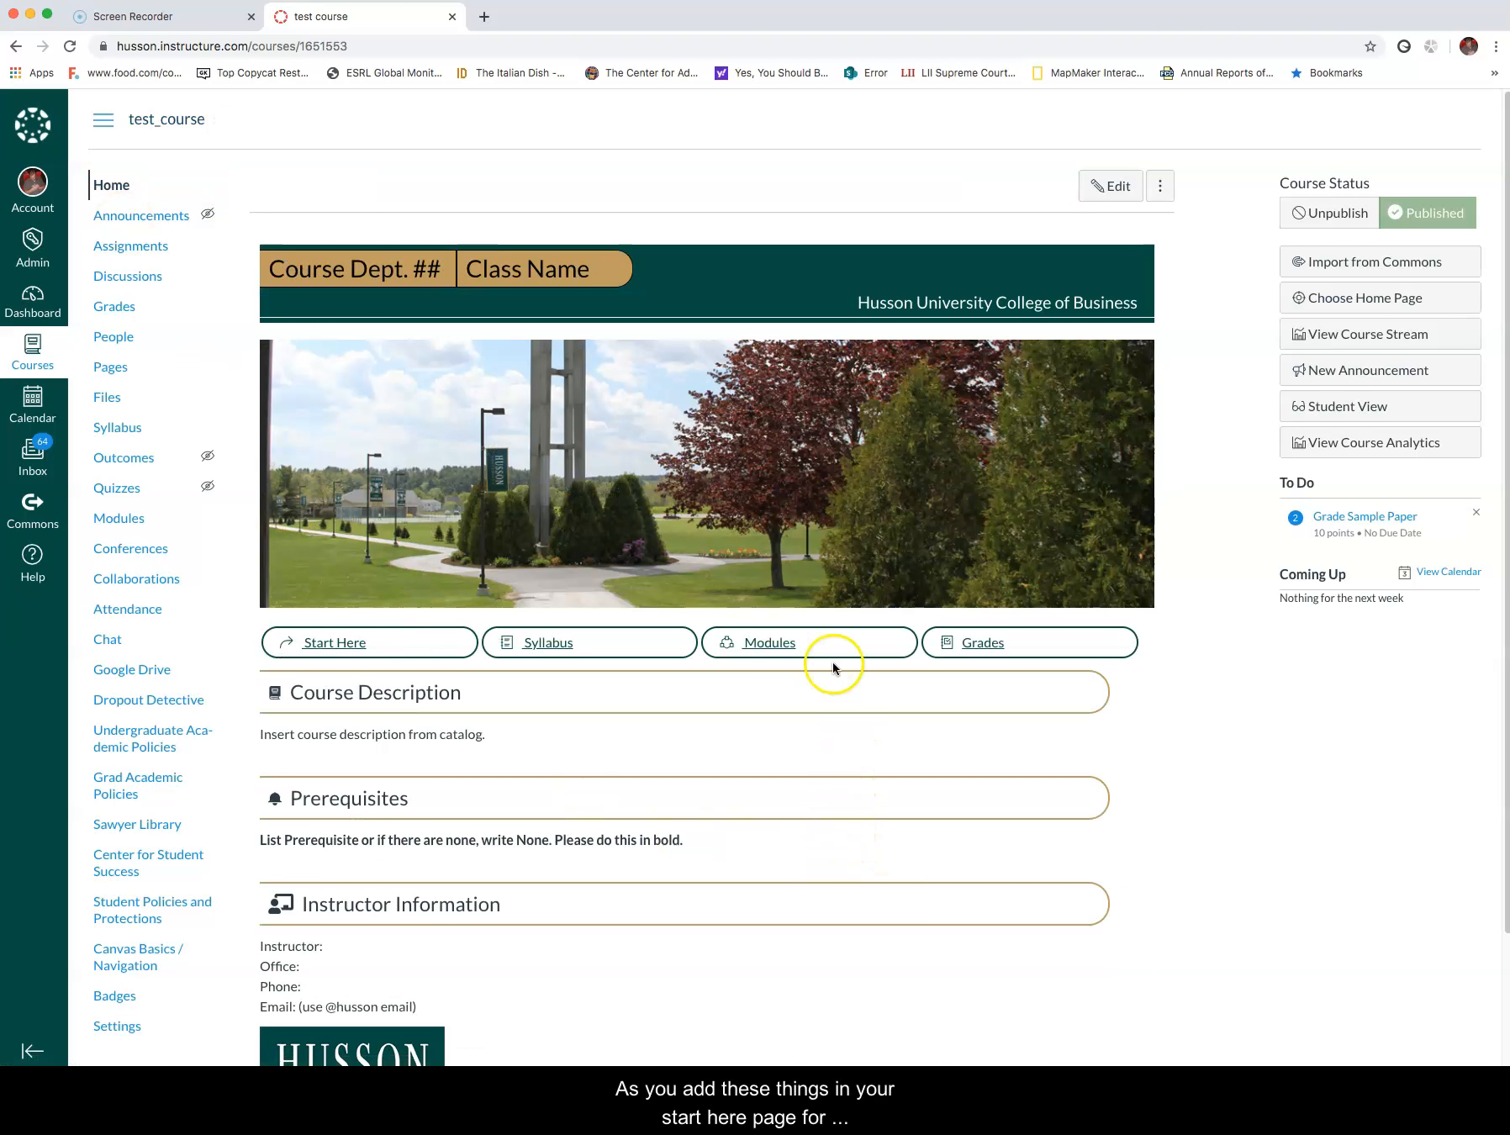
pyautogui.click(315, 644)
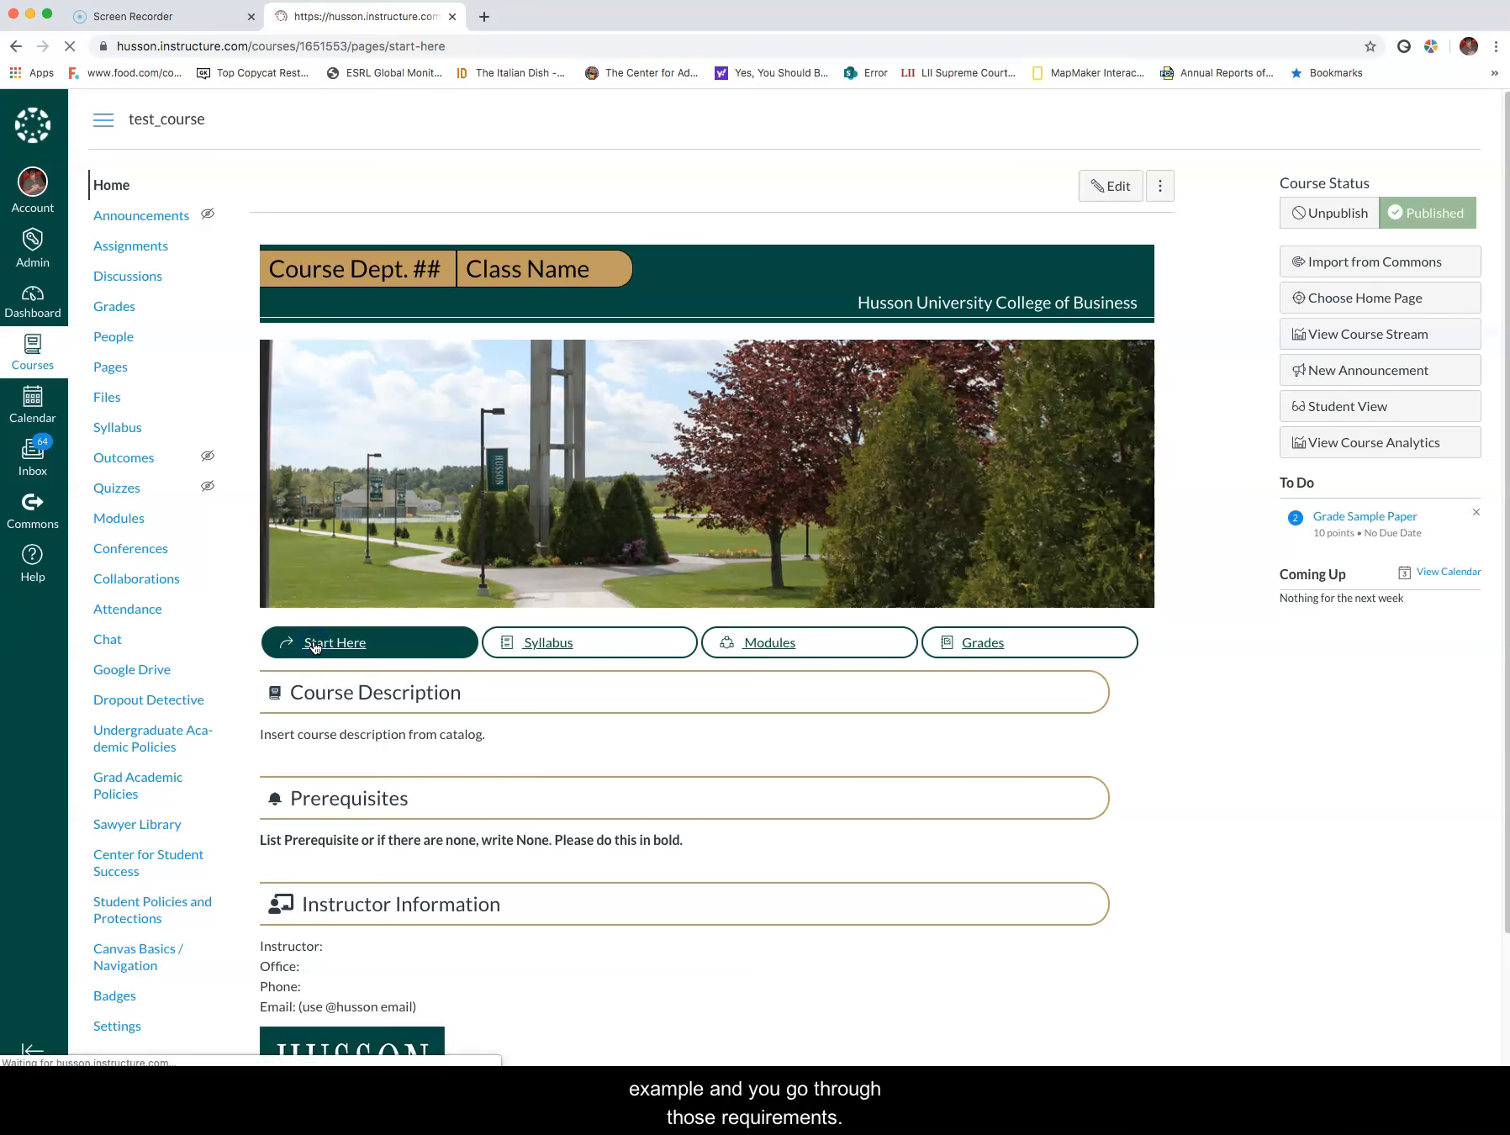
pyautogui.scroll(-5, 581, 973)
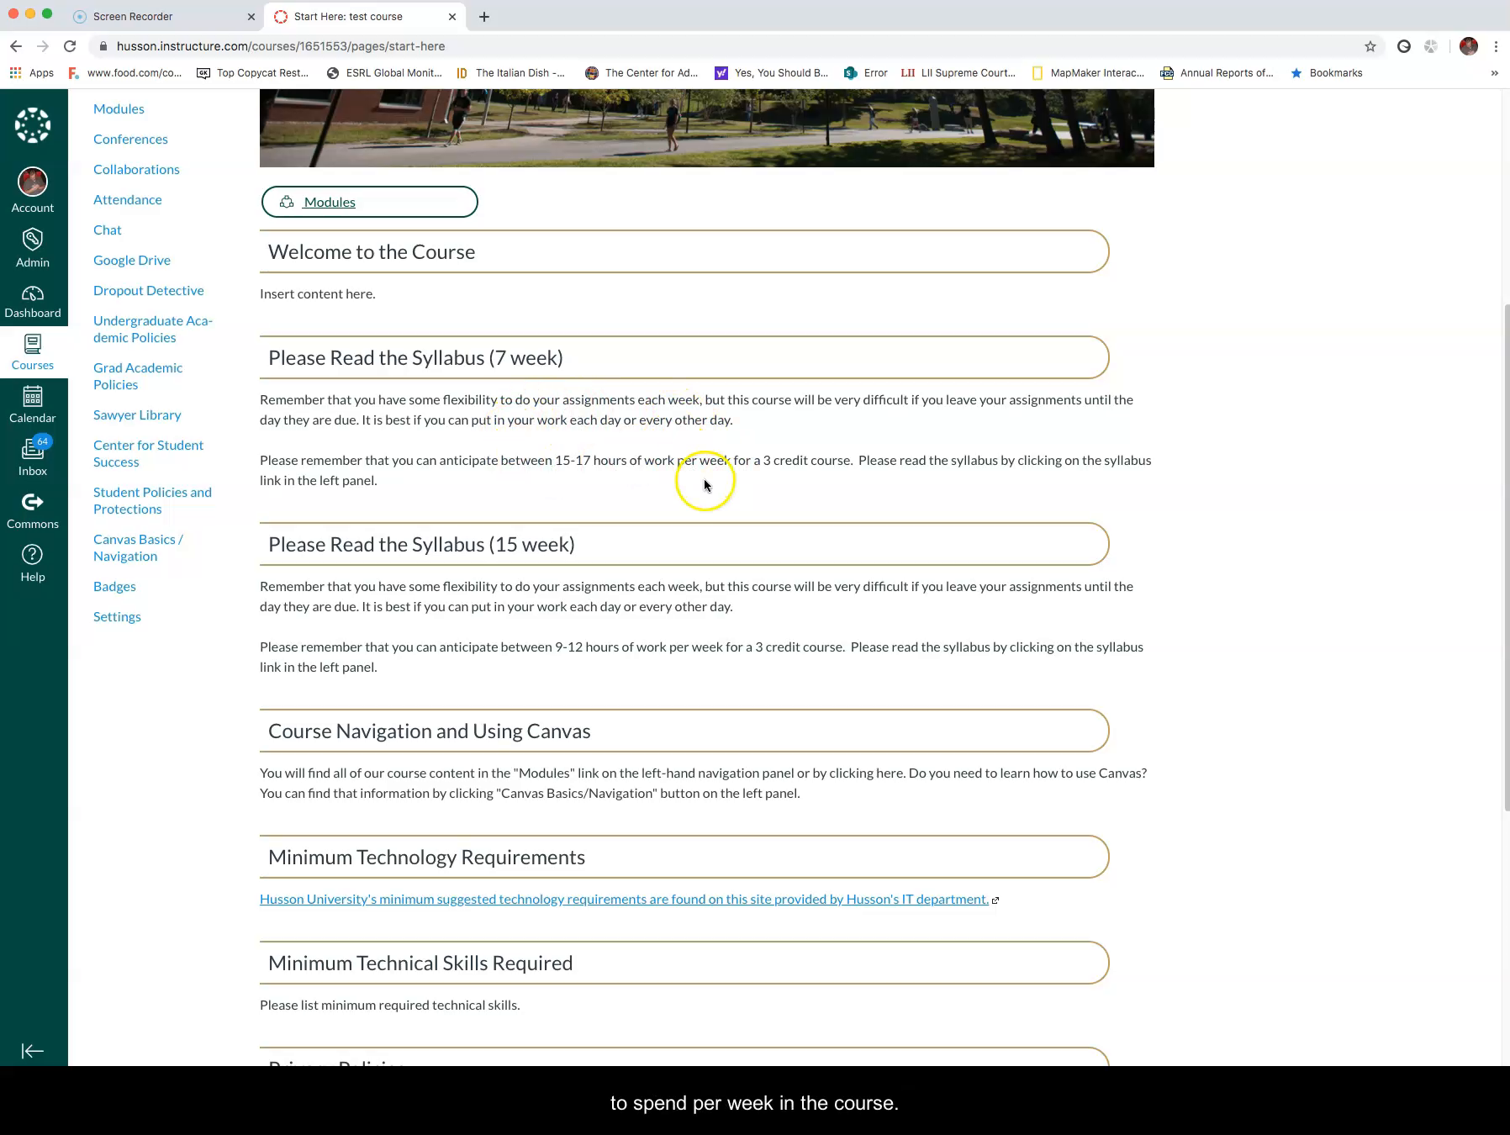
pyautogui.scroll(5, 1213, 304)
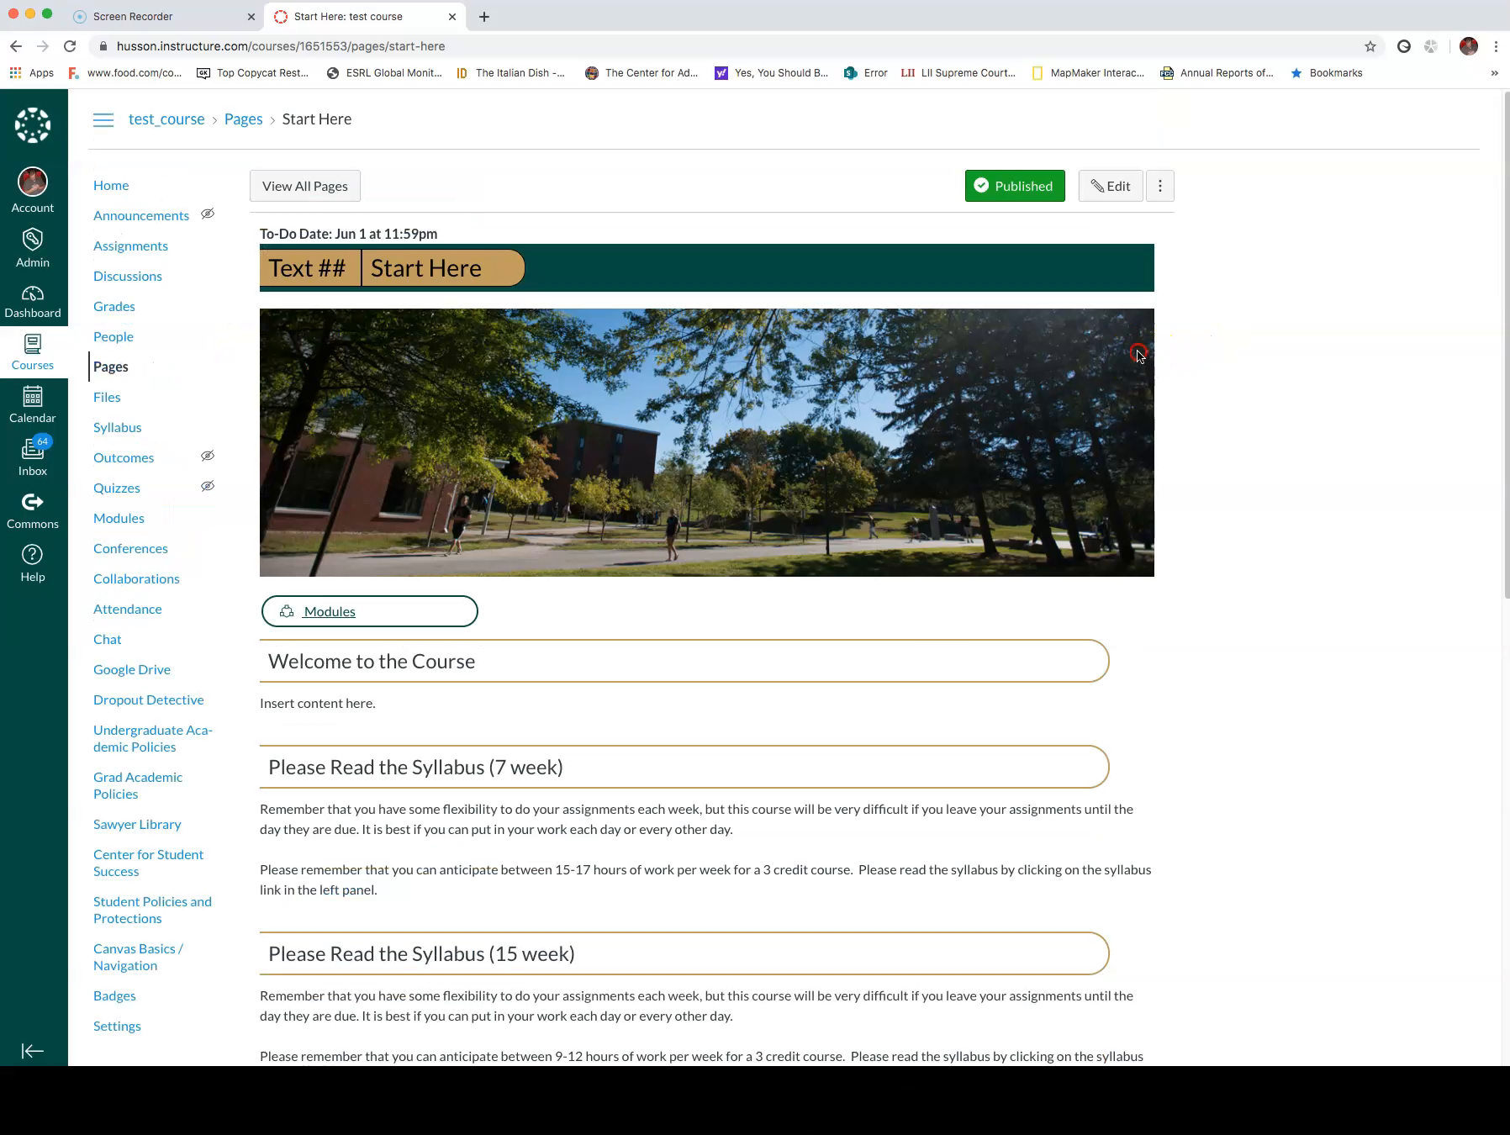
# Edit the Start Here page and delete the entire "Please Read the Syllabus (7 week)" section, including its empty block.
pyautogui.click(1111, 186)
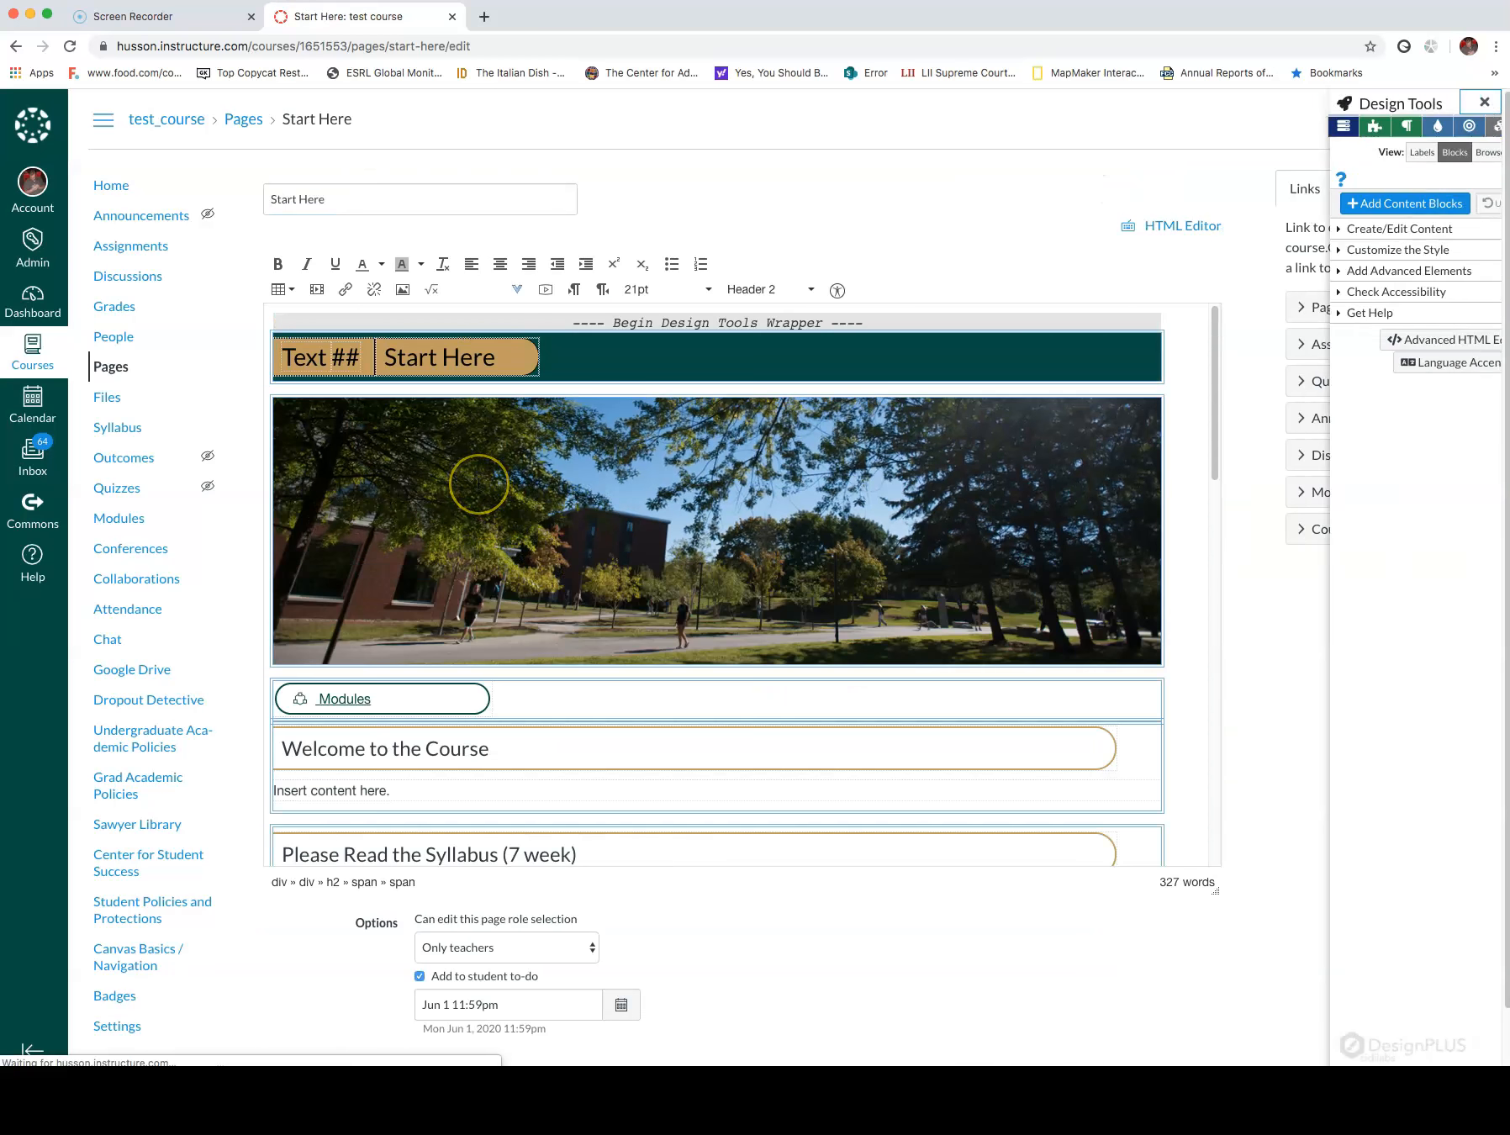
pyautogui.scroll(-5, 479, 479)
pyautogui.click(289, 597)
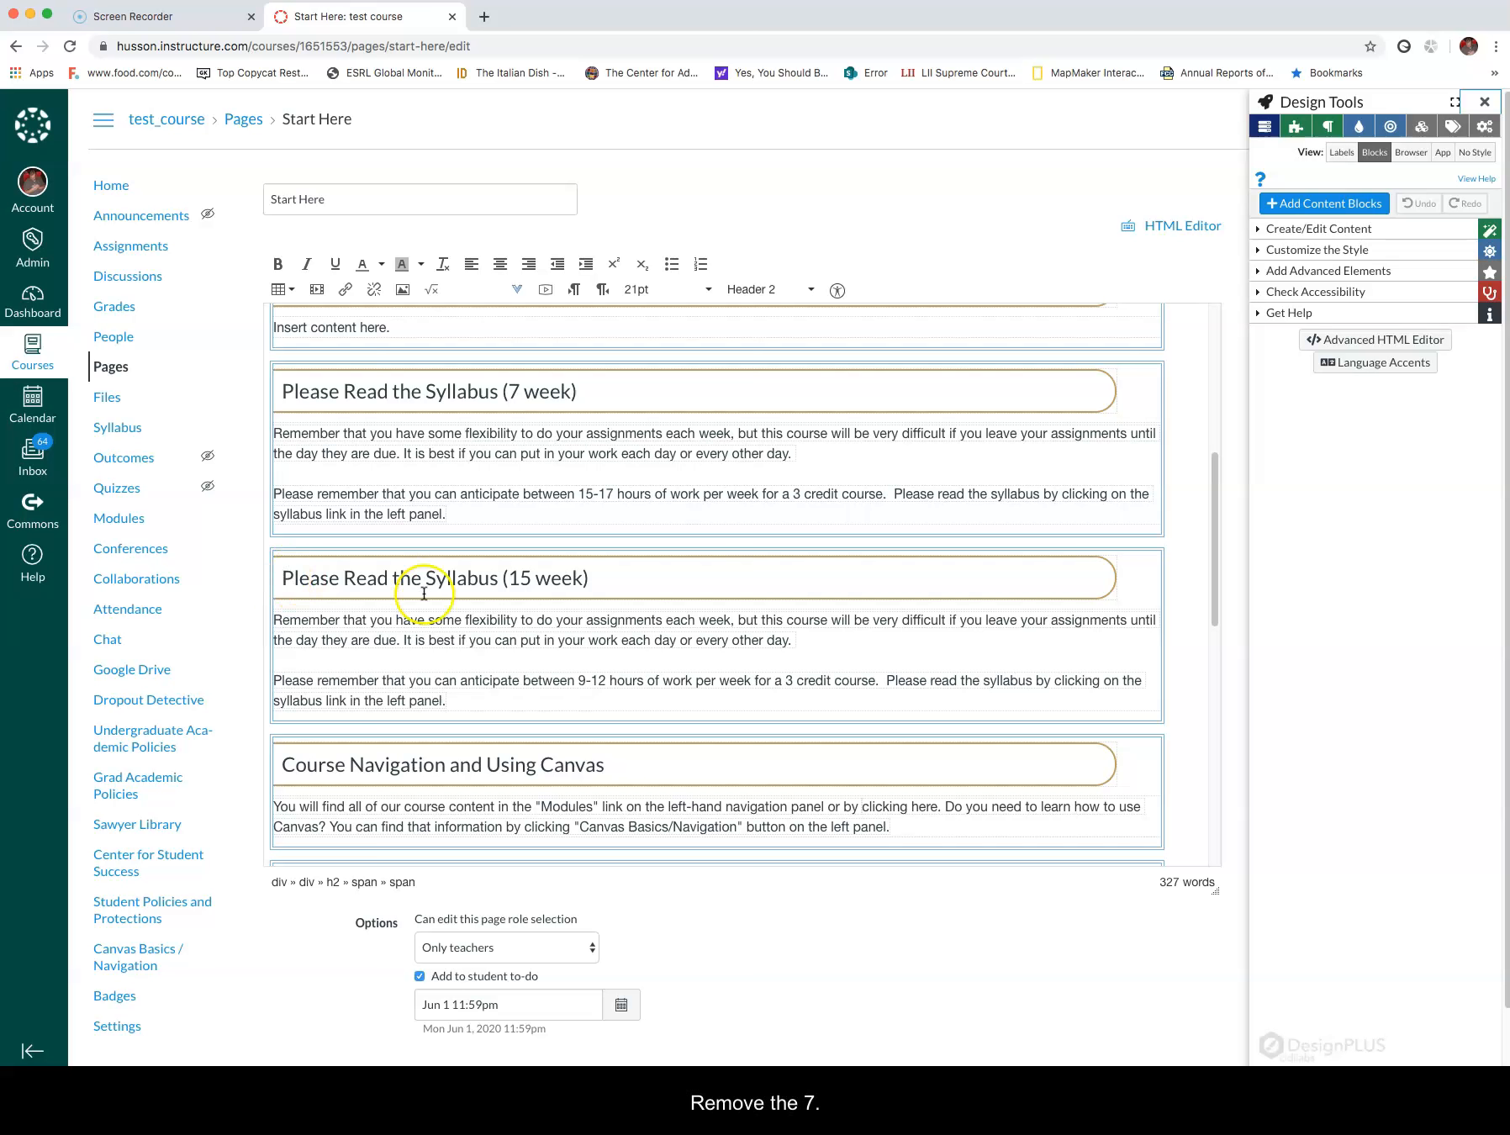
pyautogui.click(1482, 102)
pyautogui.moveTo(294, 394); pyautogui.dragTo(484, 512)
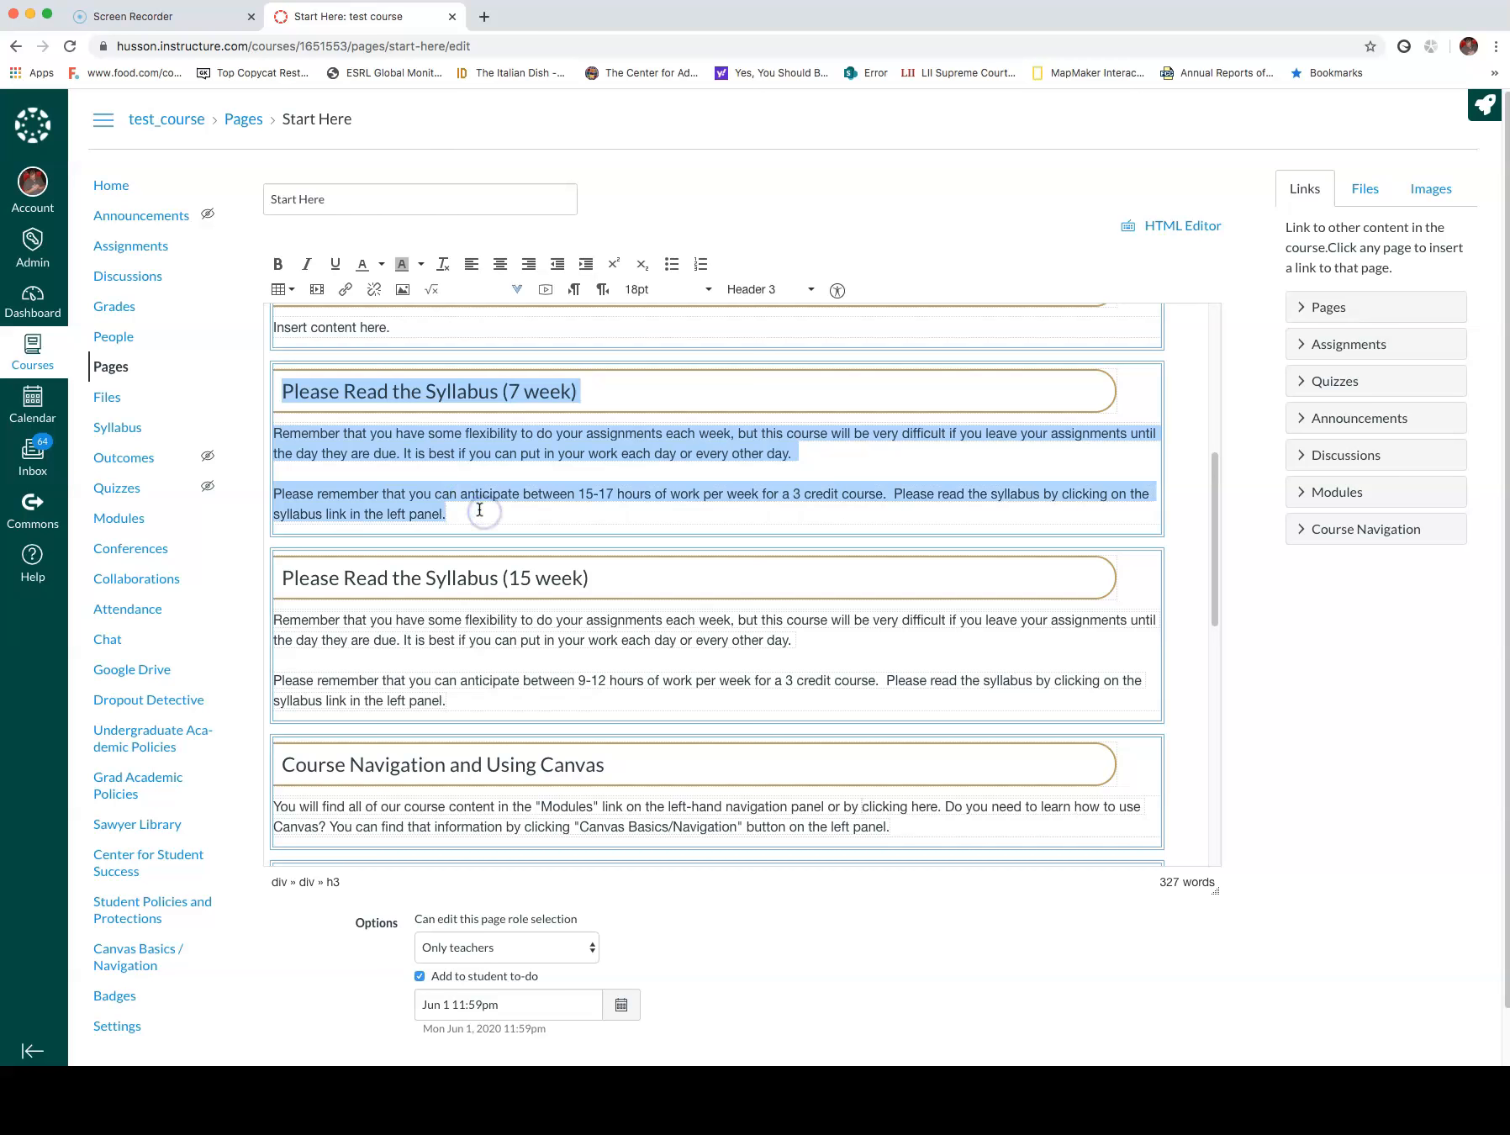
pyautogui.press('Delete')
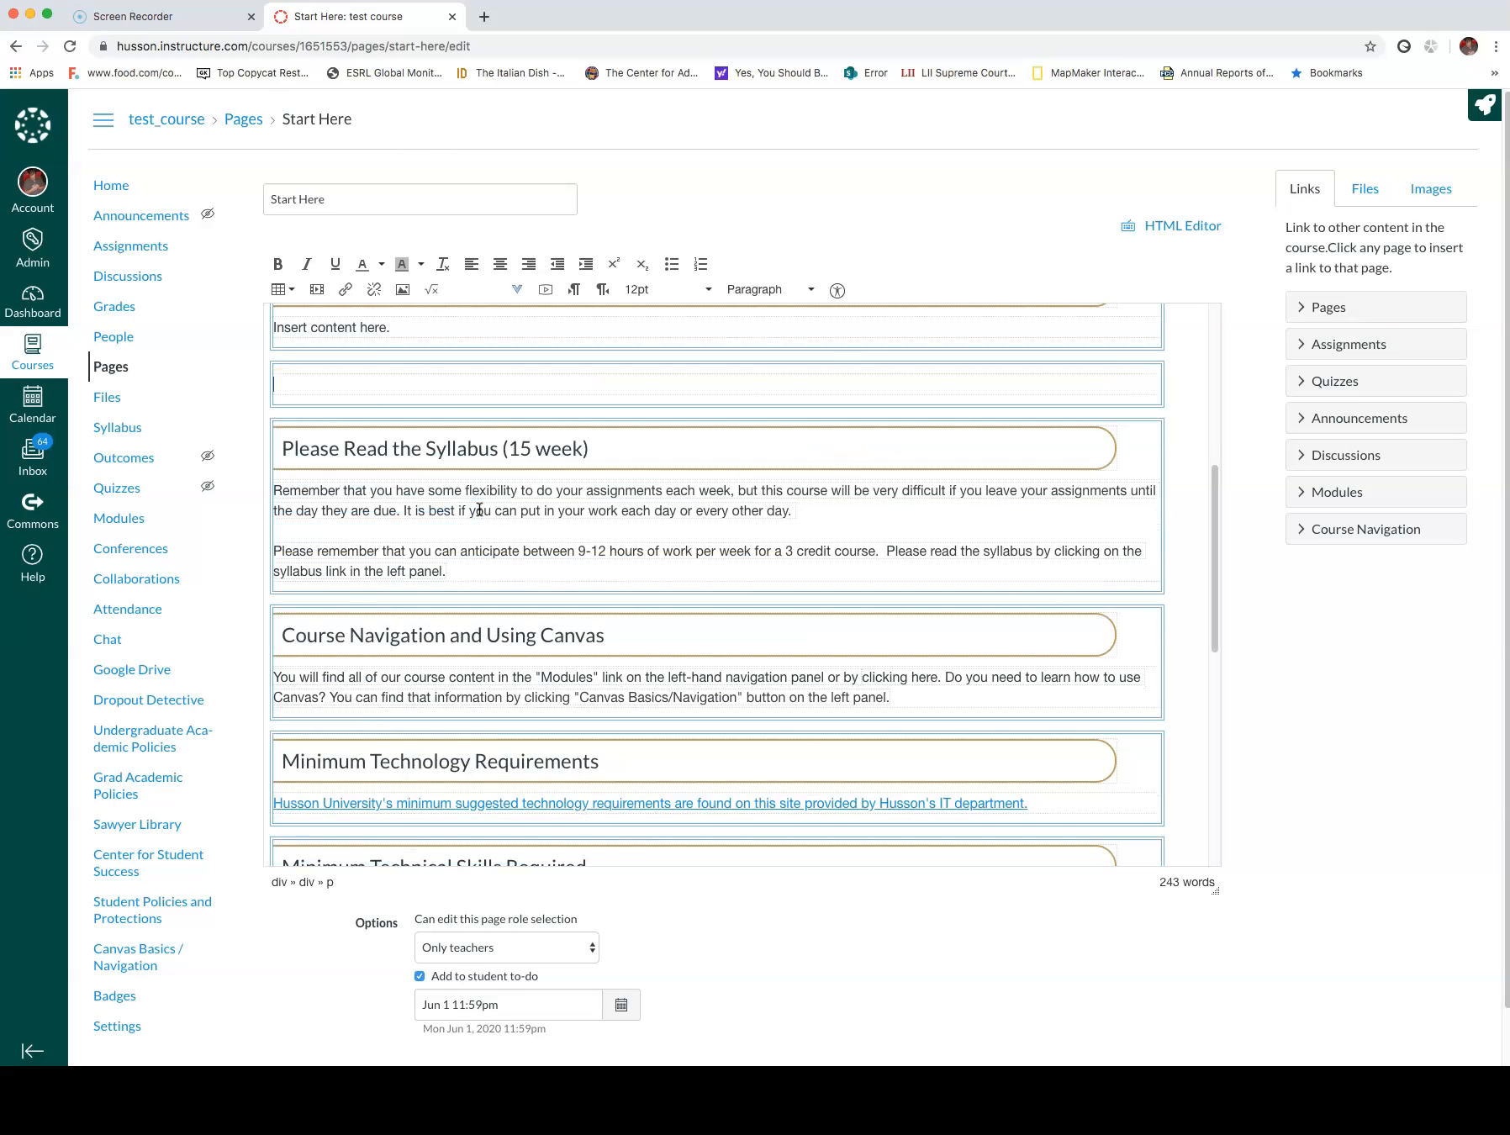
pyautogui.press('BackSpace')
pyautogui.scroll(2, 426, 585)
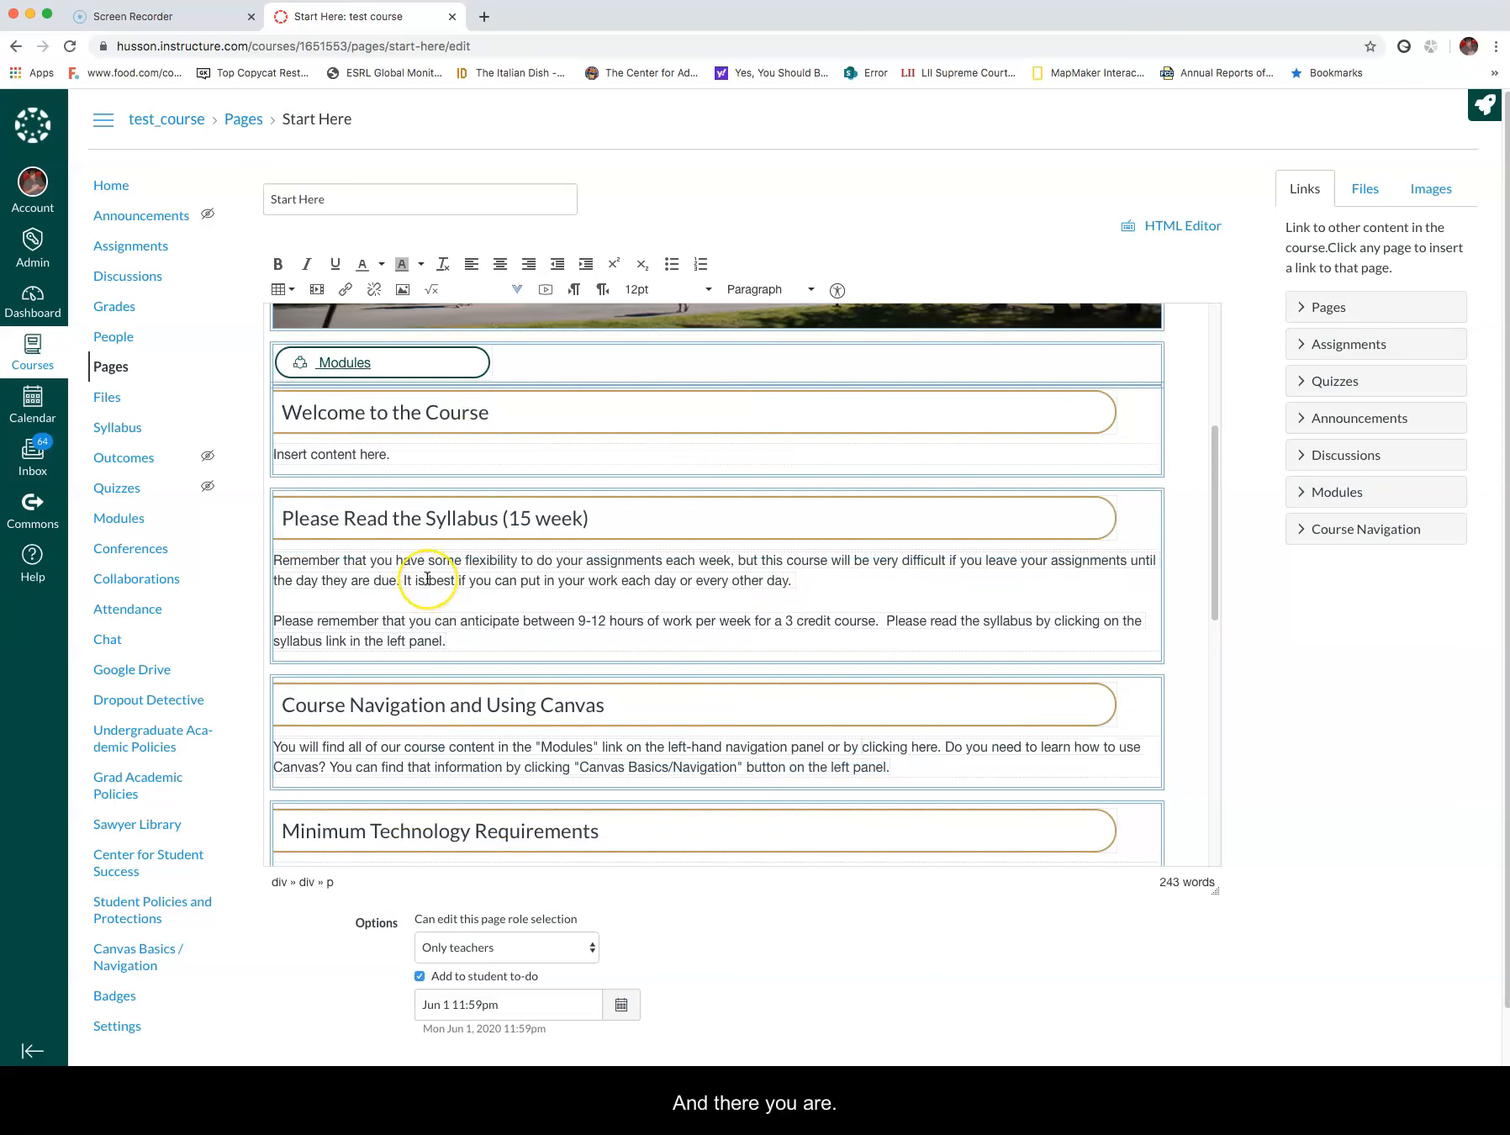
# Insert a new line below the Canvas link in the Privacy Policies section.
pyautogui.scroll(-8, 428, 579)
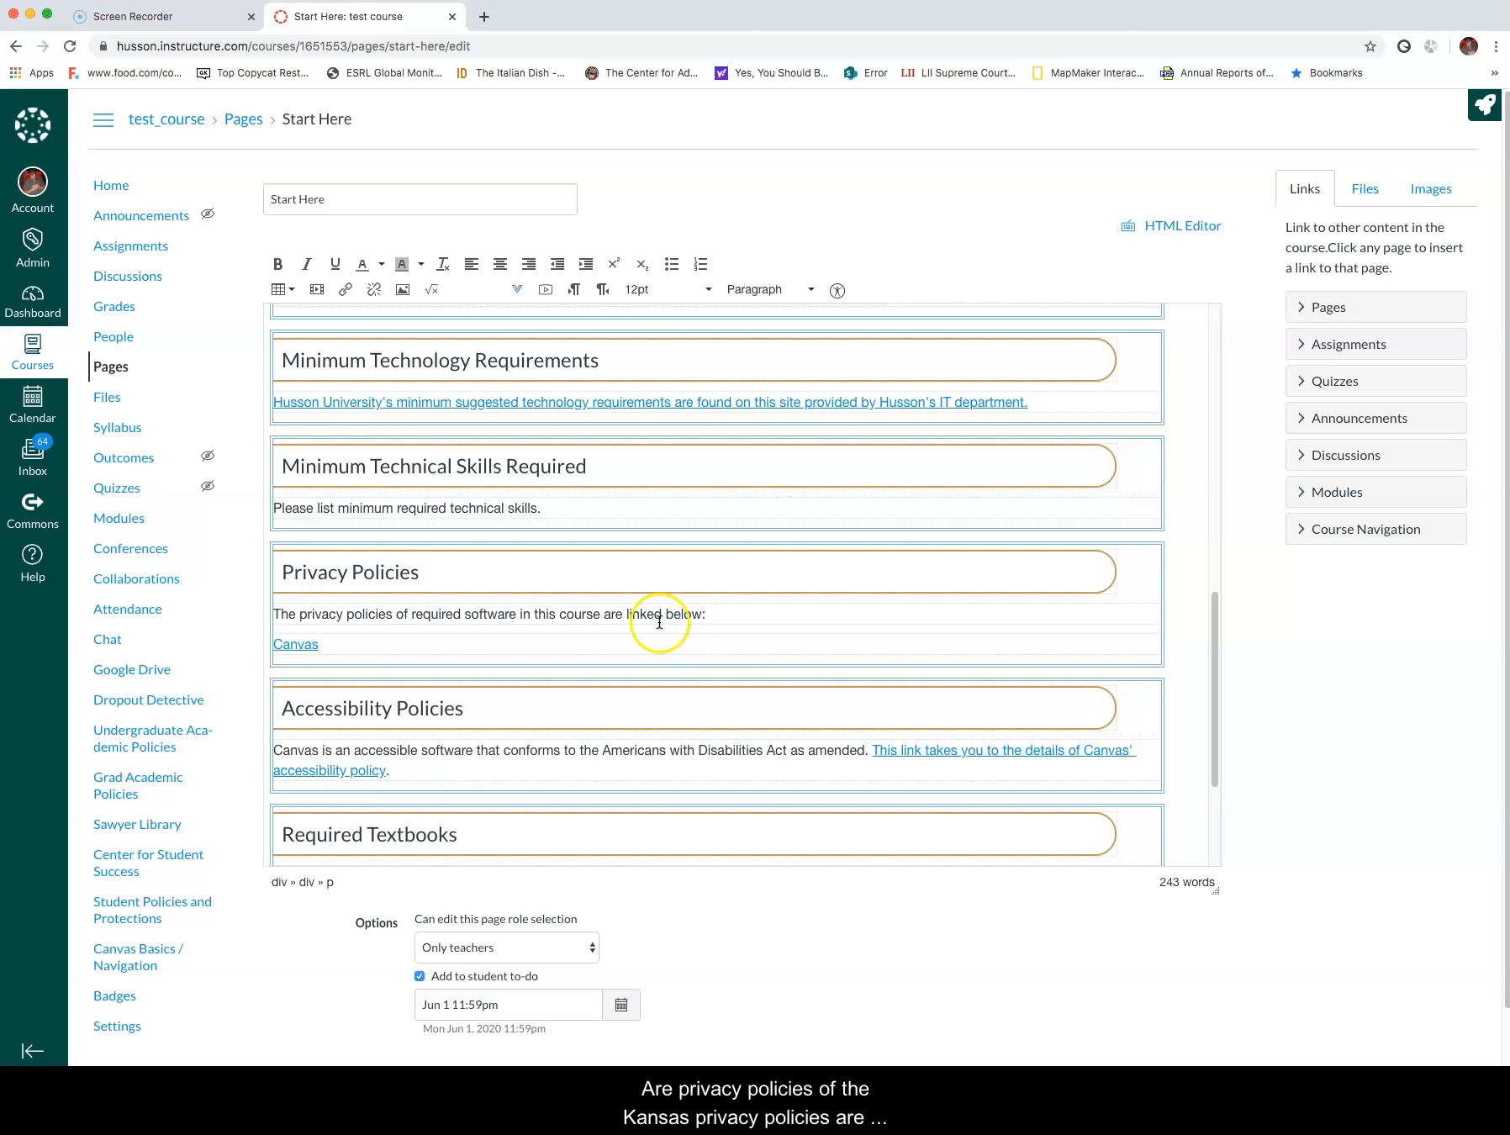
pyautogui.click(345, 644)
pyautogui.press('Return')
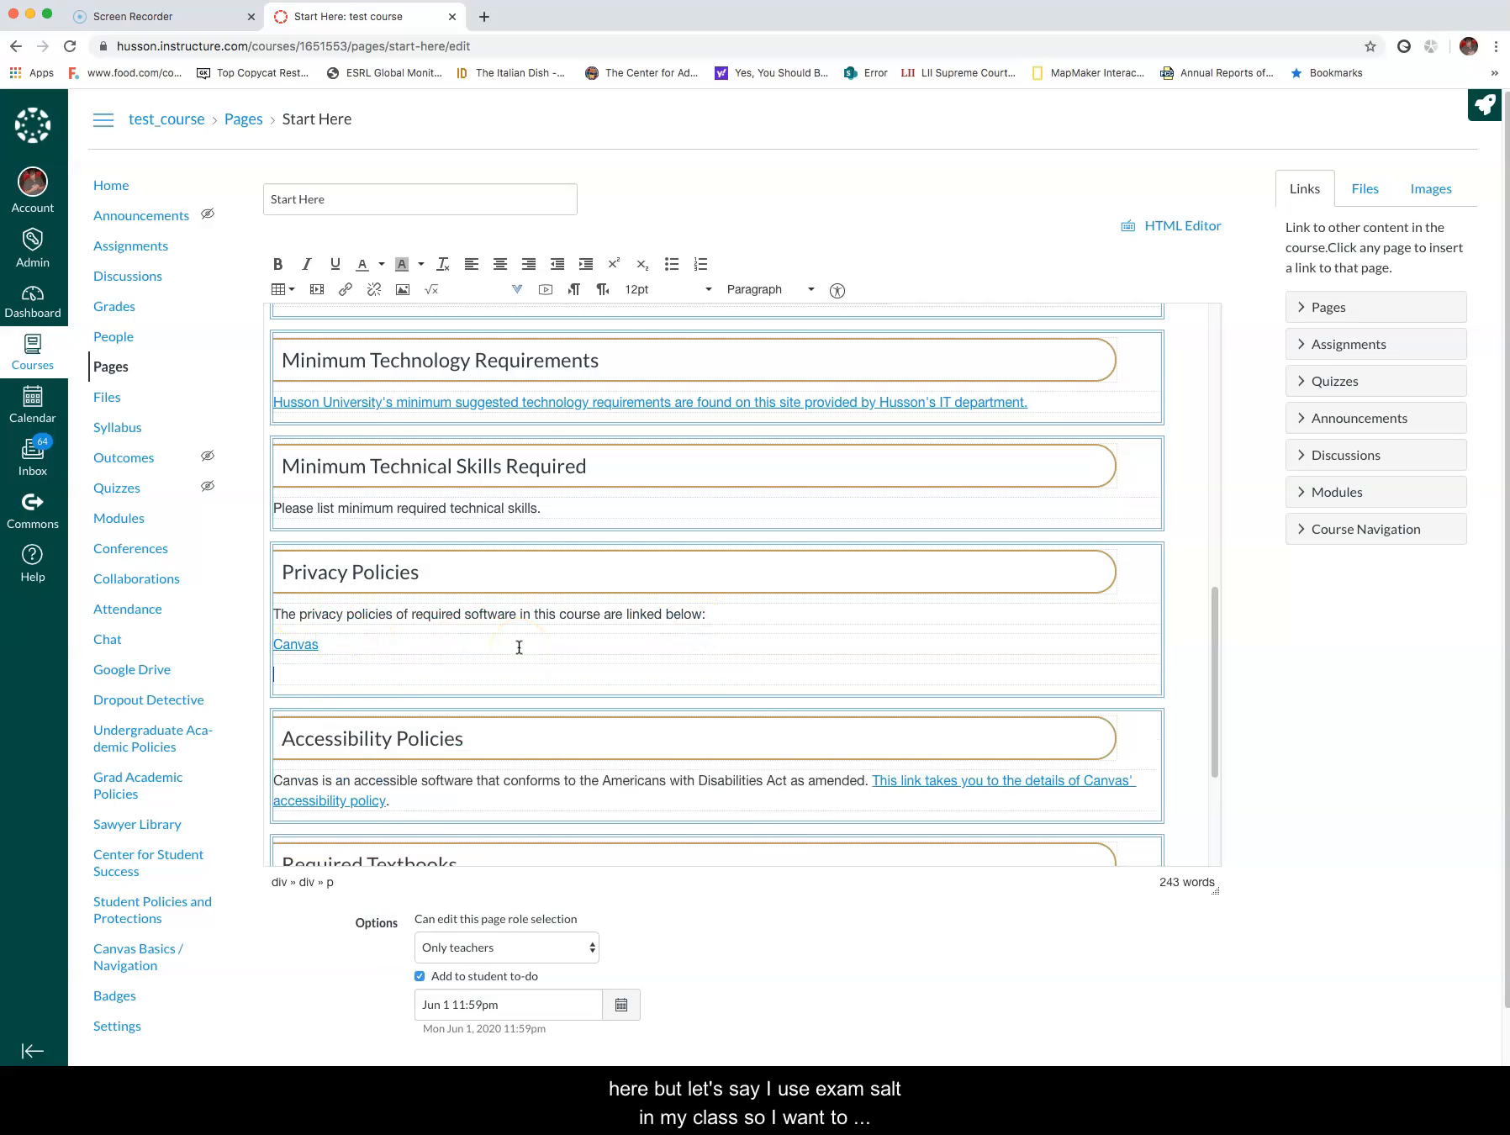
# Search the web in a new browser tab for "examsoft privacy policy" and open ExamSoft's Privacy policy page.
pyautogui.click(495, 22)
pyautogui.write('examsoft prio')
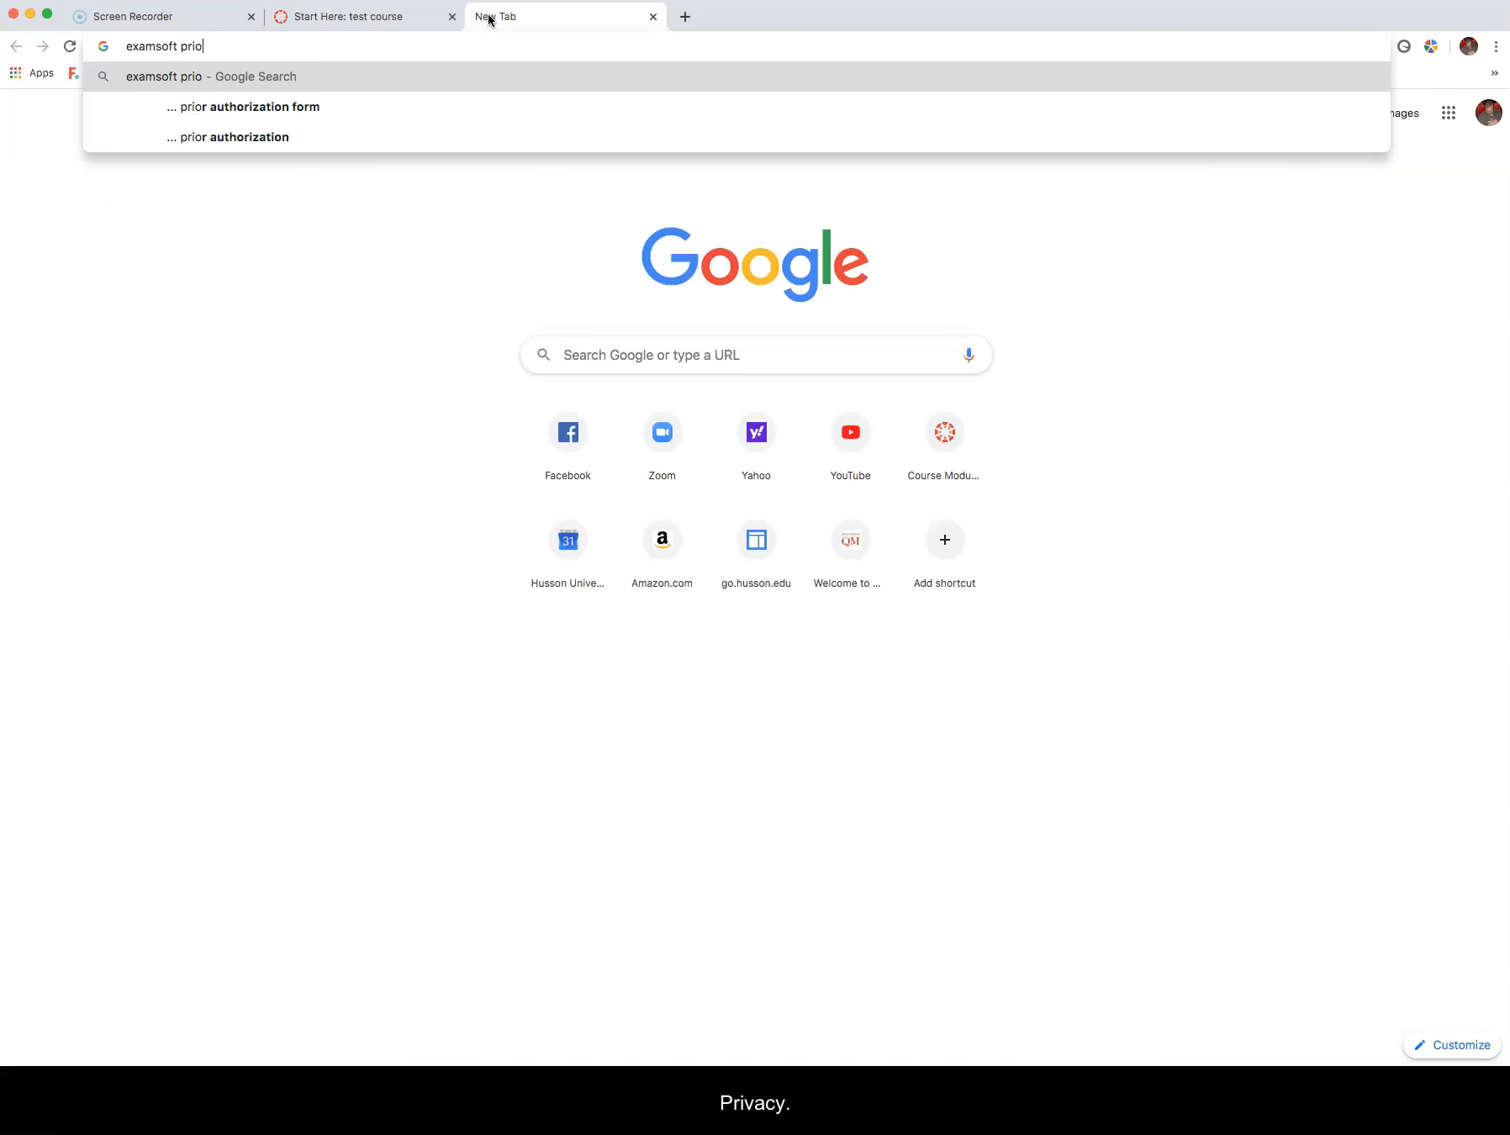
pyautogui.press('BackSpace')
pyautogui.write('vacy ')
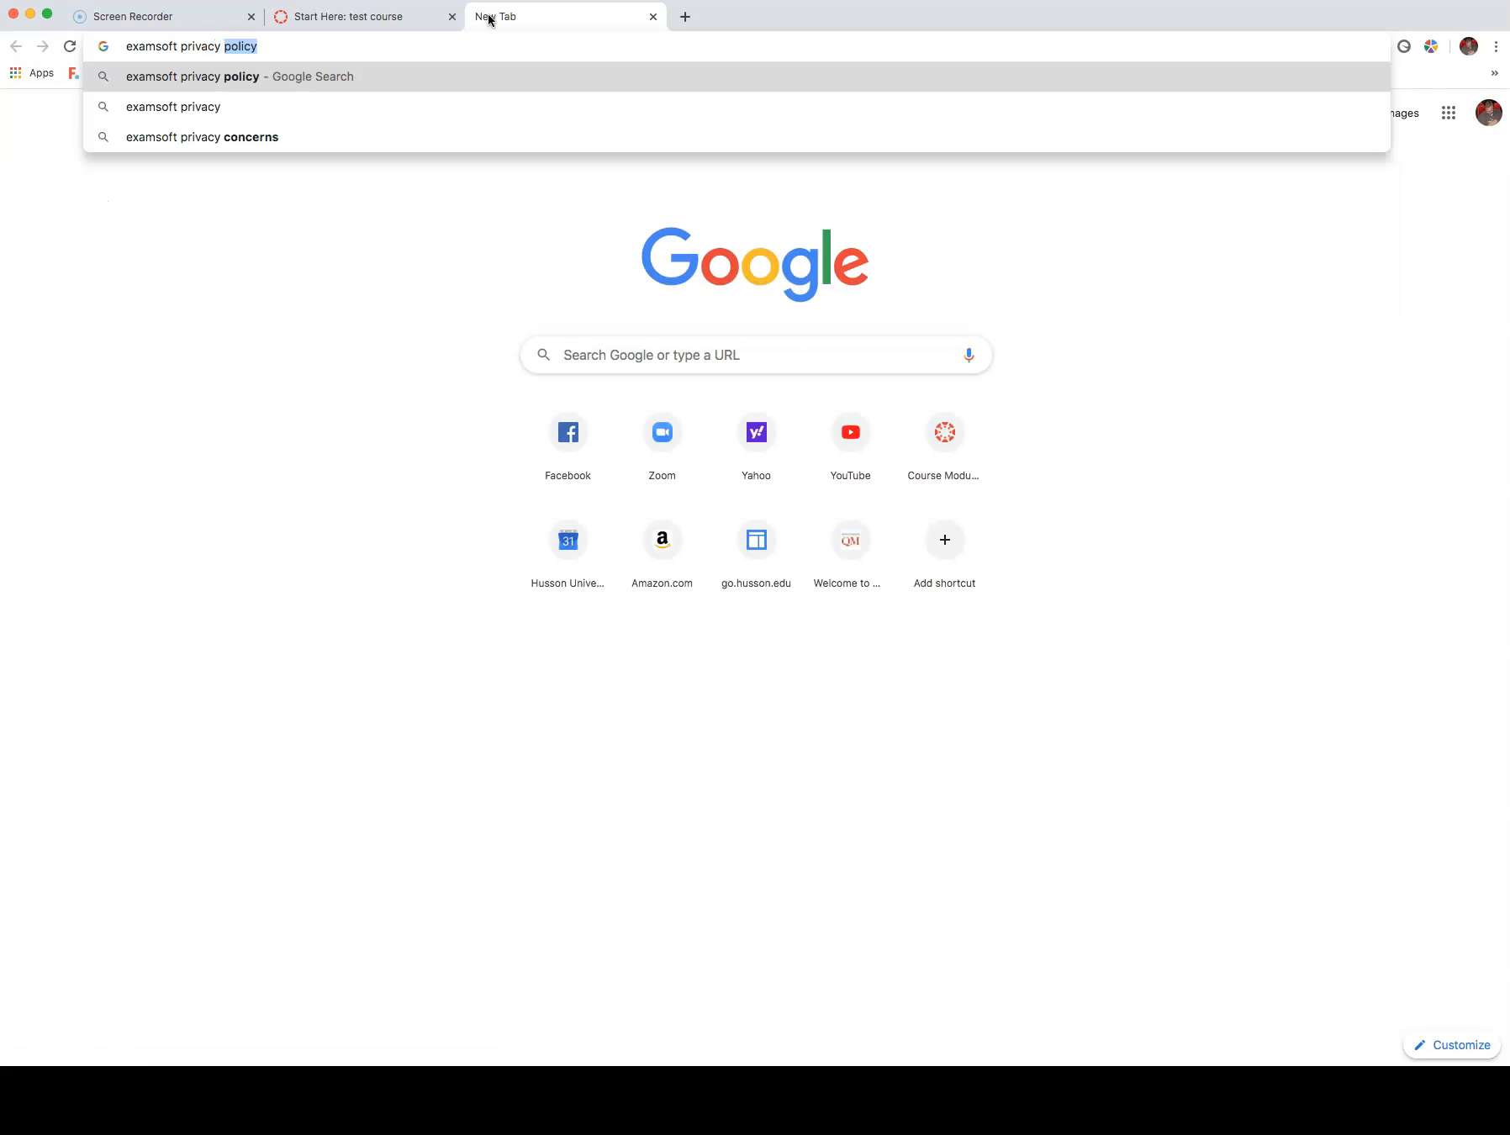
pyautogui.write('policy')
pyautogui.press('Return')
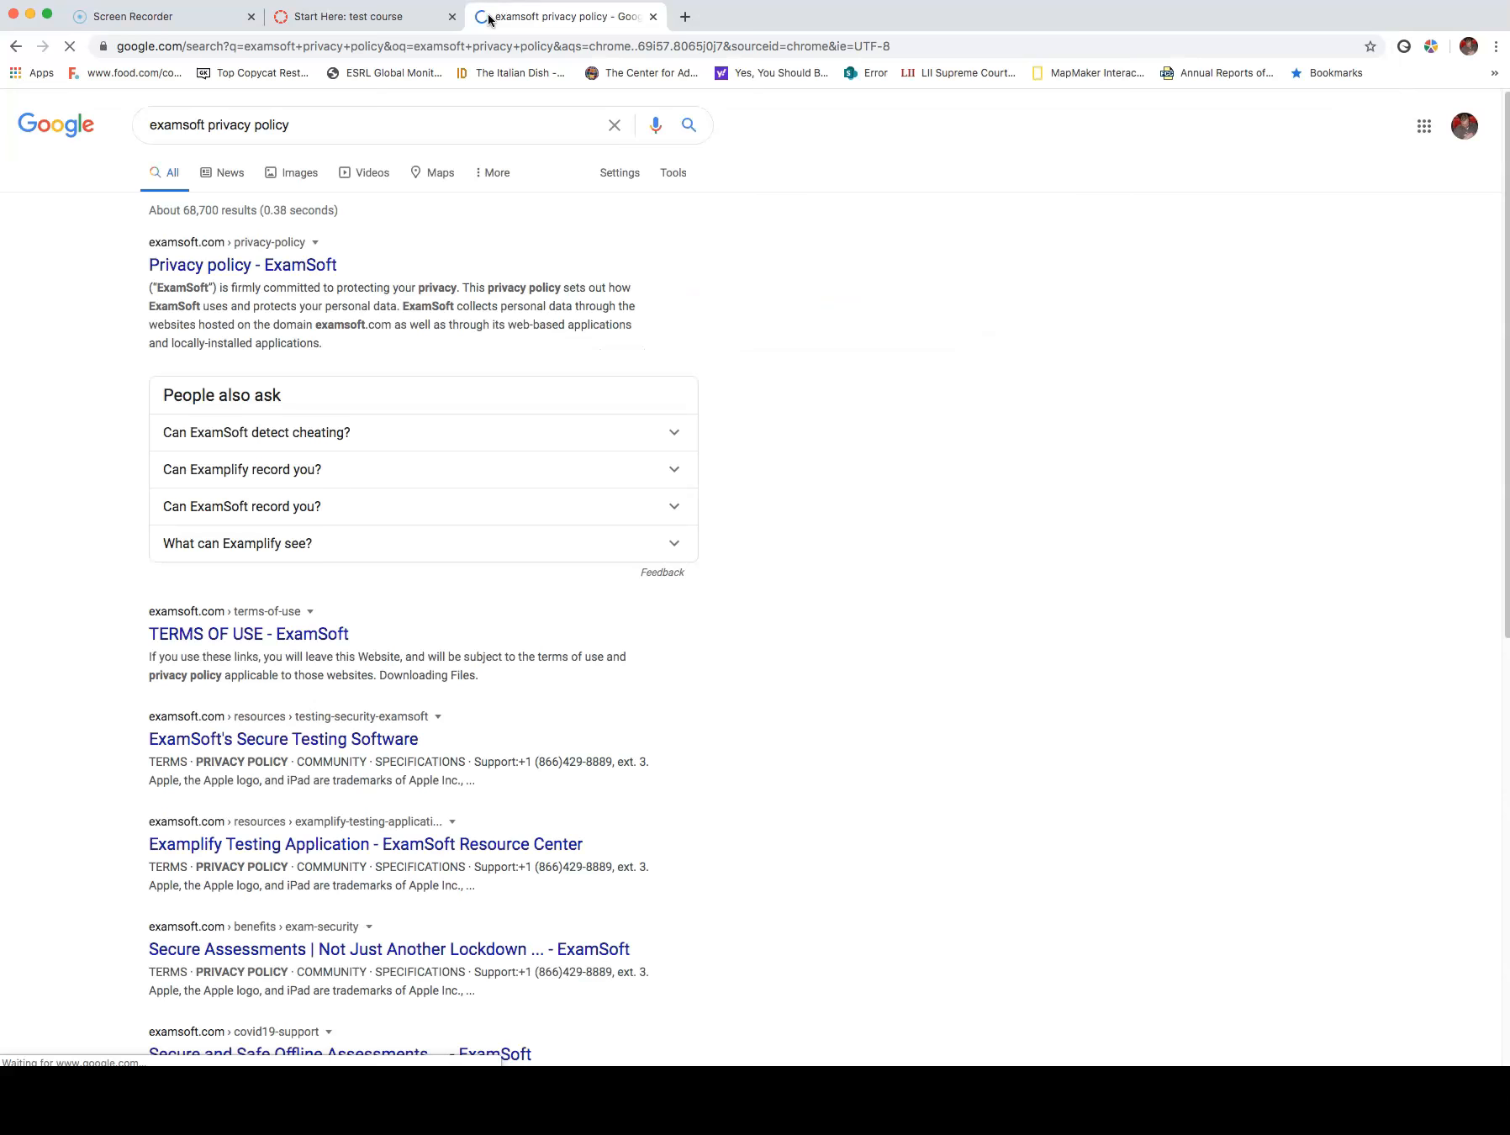
pyautogui.click(263, 264)
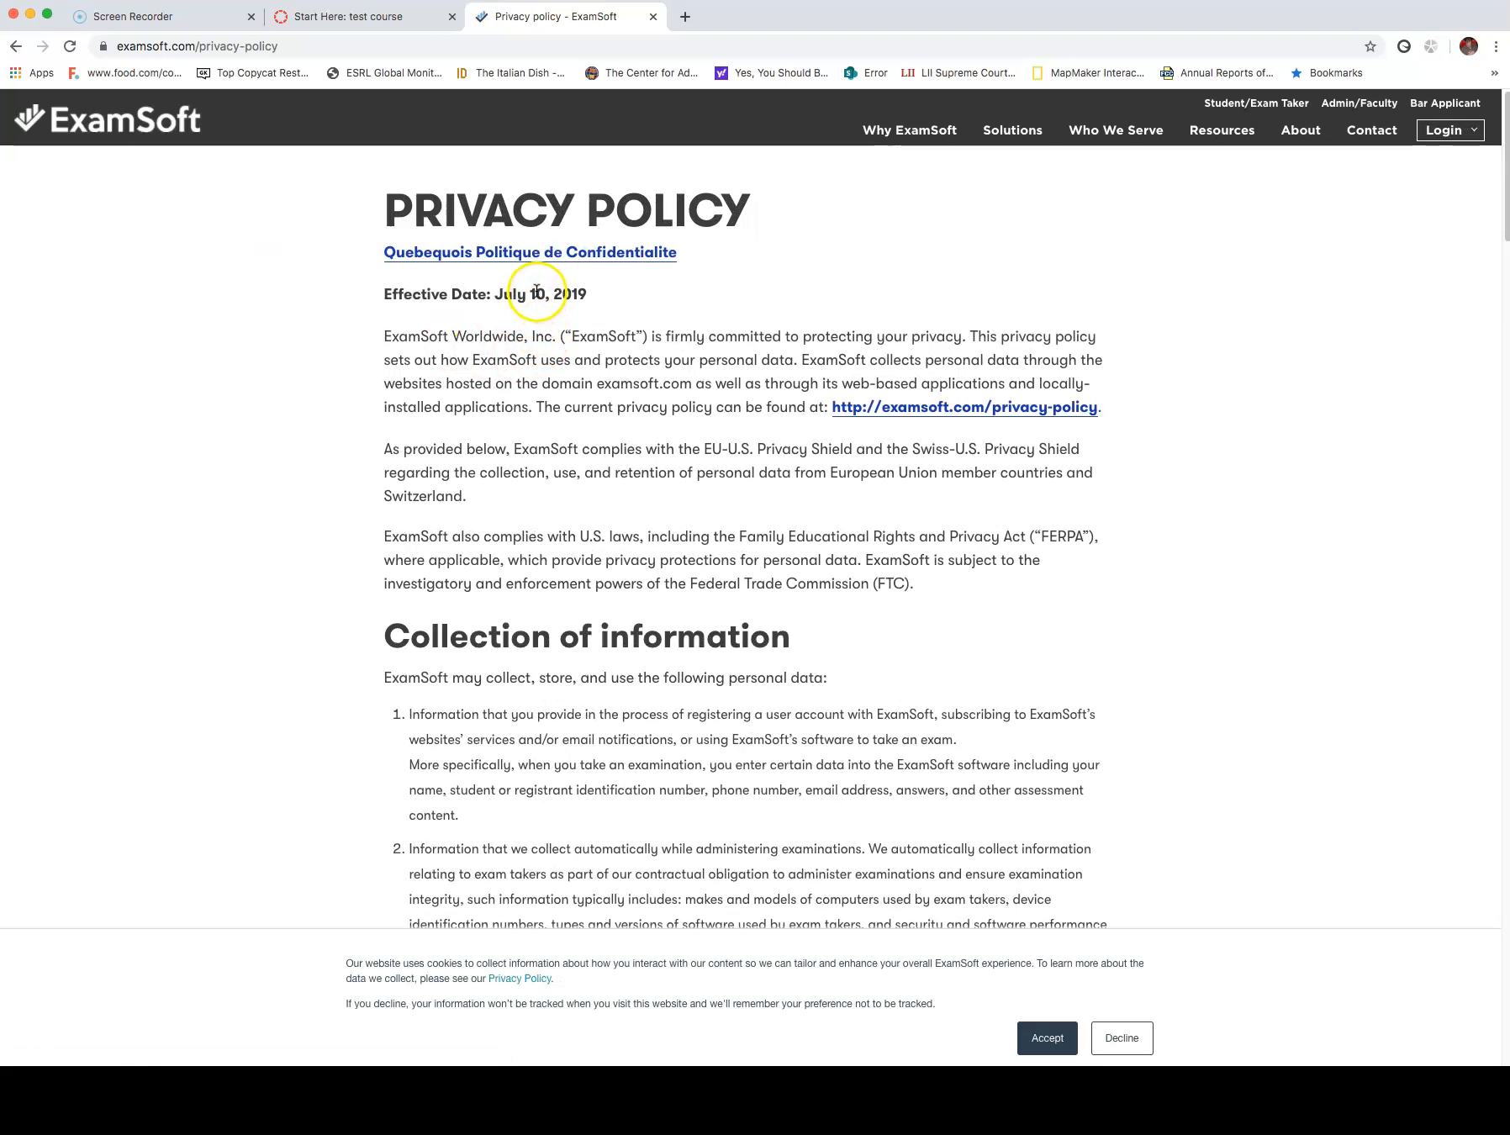
# Copy the web address of the ExamSoft privacy policy page.
pyautogui.click(283, 45)
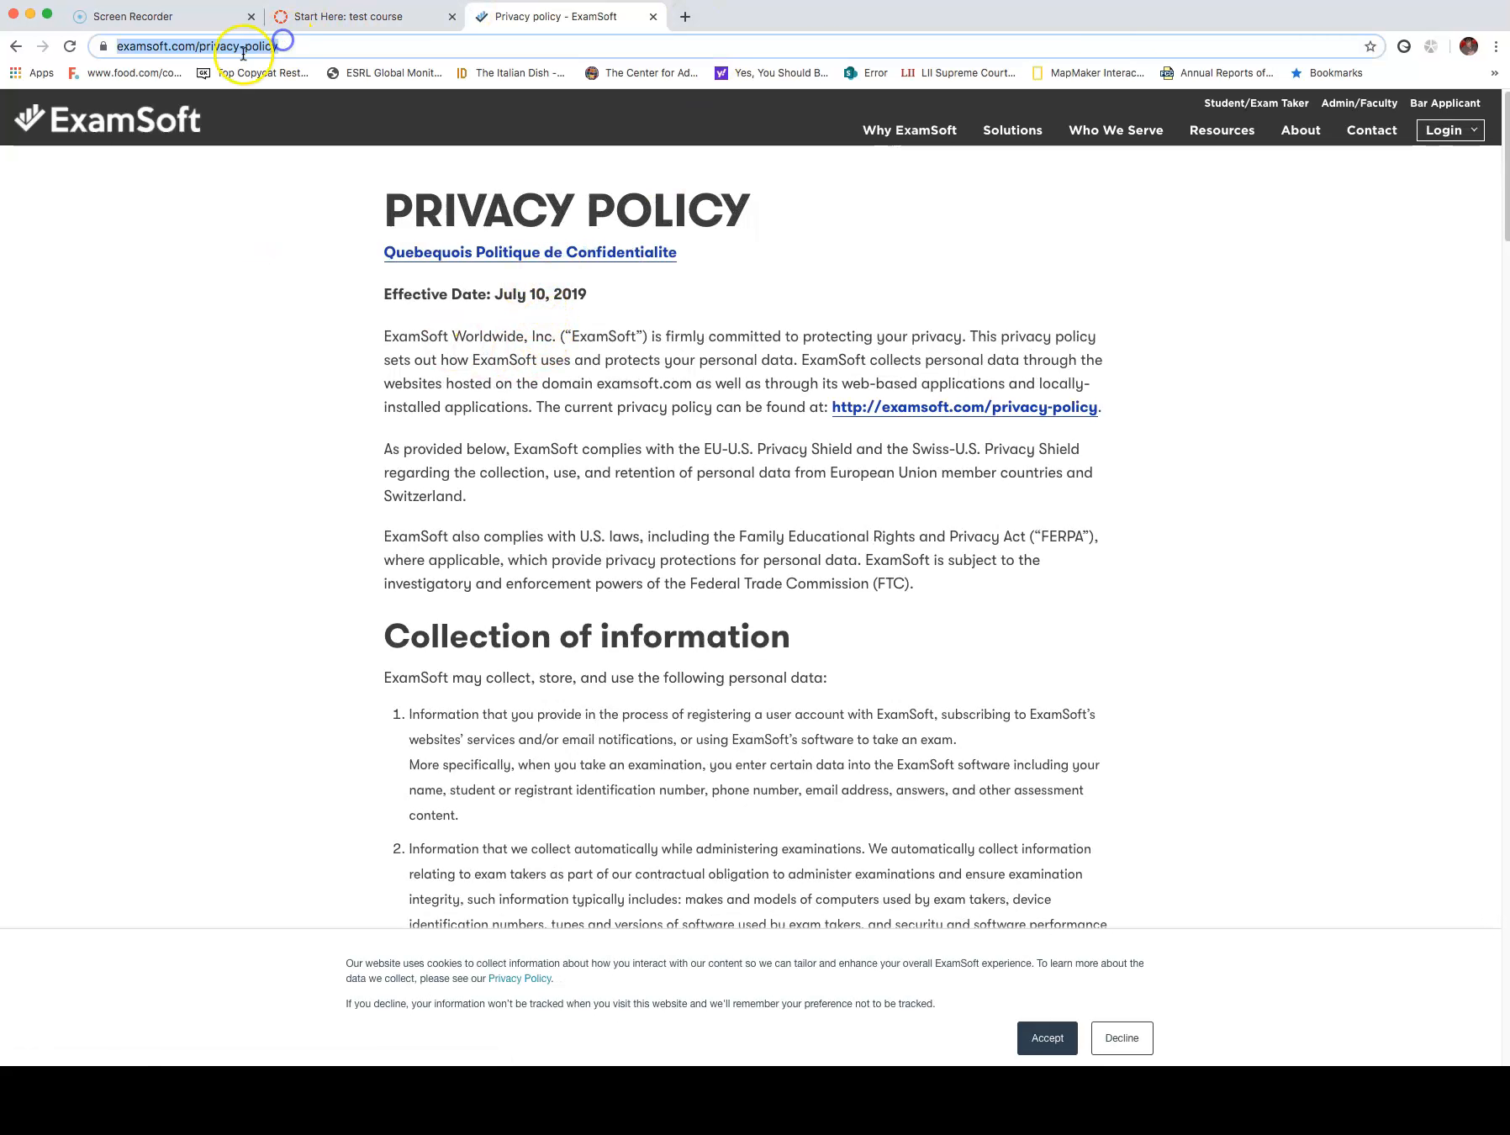
pyautogui.rightClick(244, 43)
pyautogui.click(318, 144)
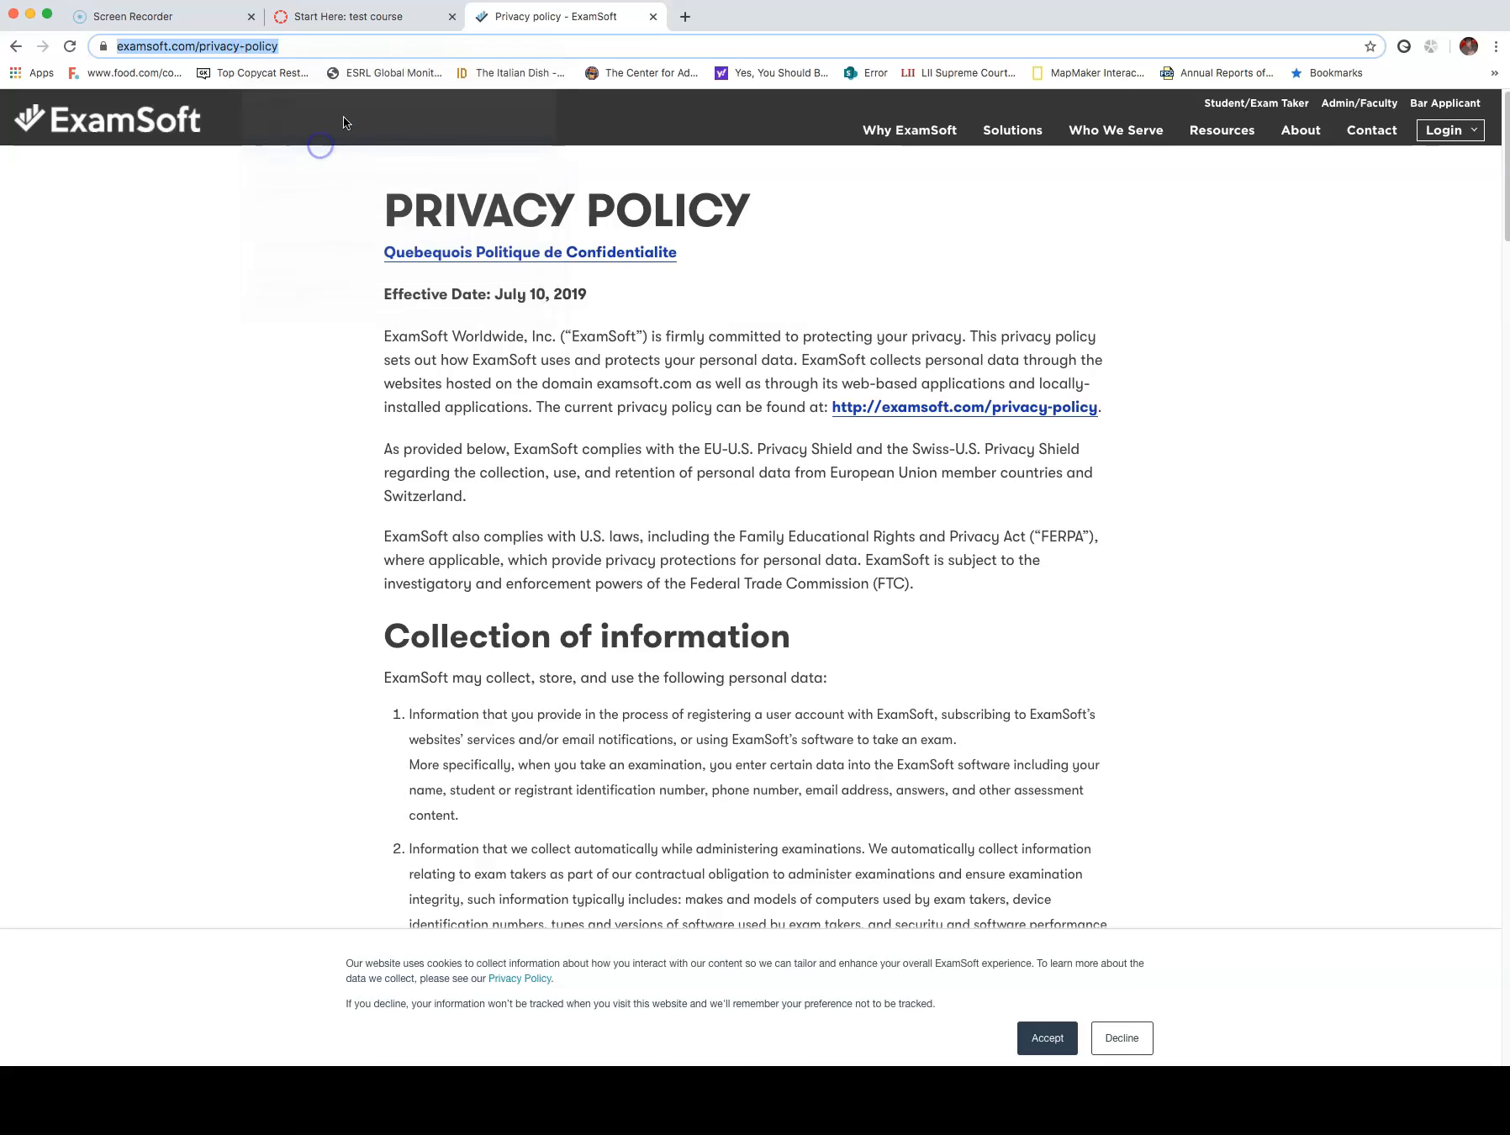
# Return to the Start Here page editor, add "Examsoft" below the Canvas link, and link it to the copied privacy policy address.
pyautogui.click(346, 16)
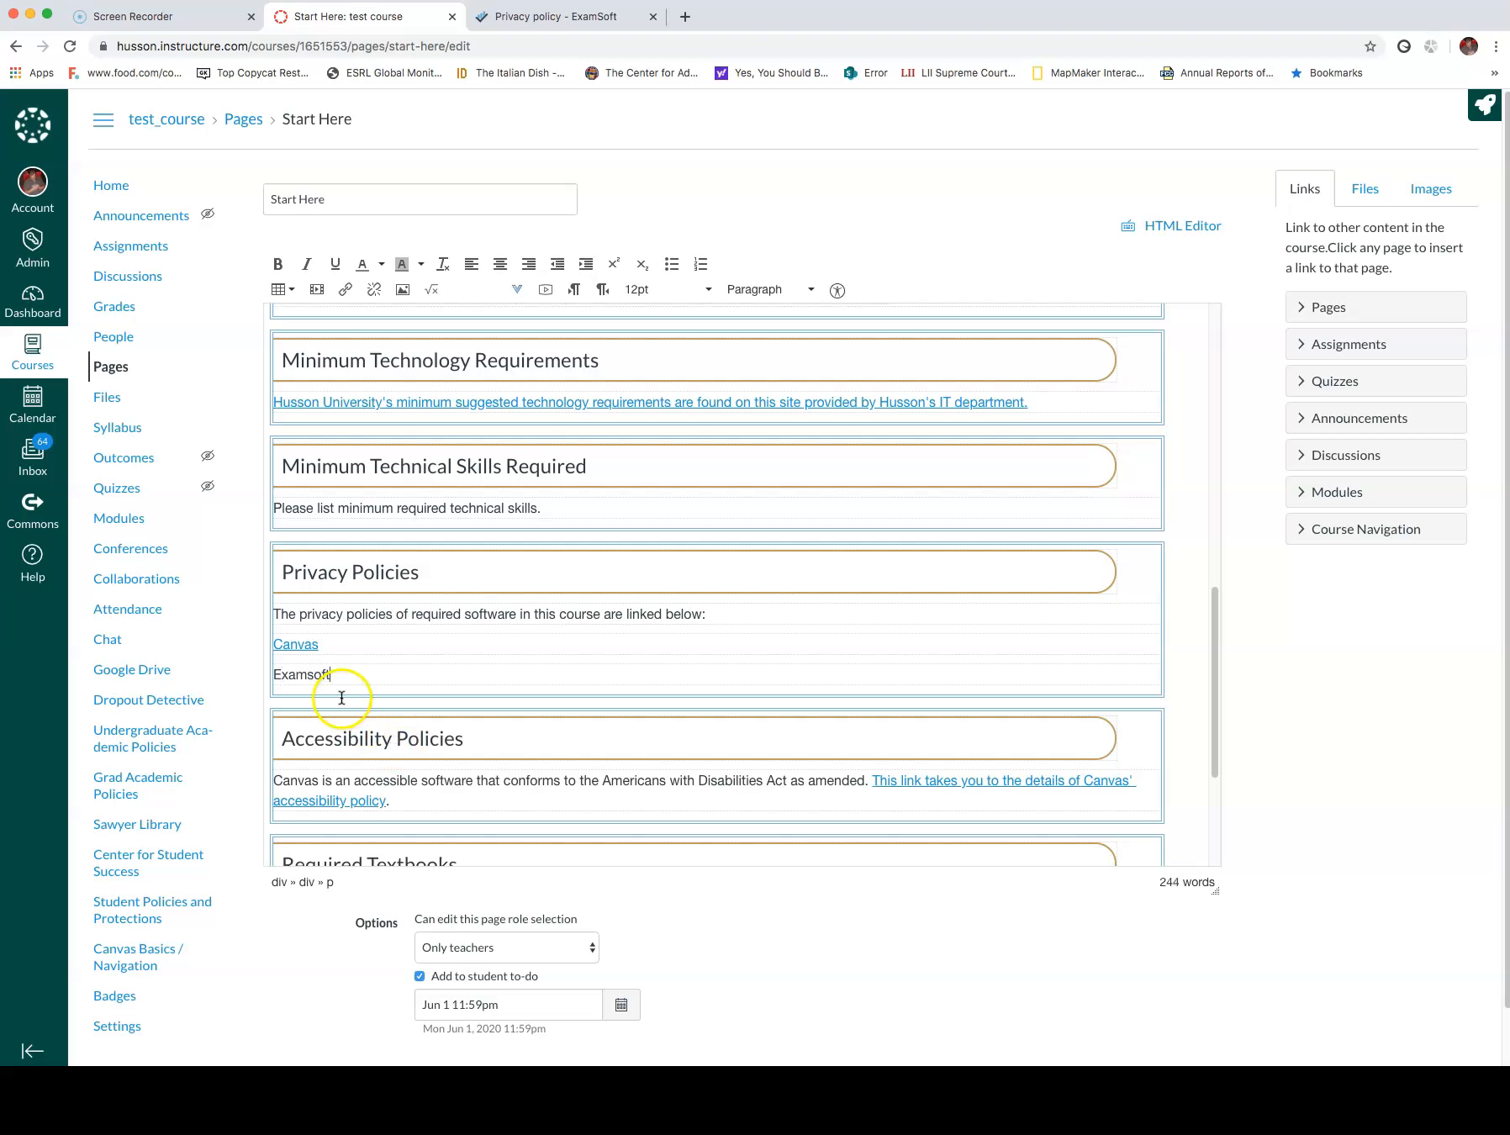
pyautogui.moveTo(350, 671); pyautogui.dragTo(276, 676)
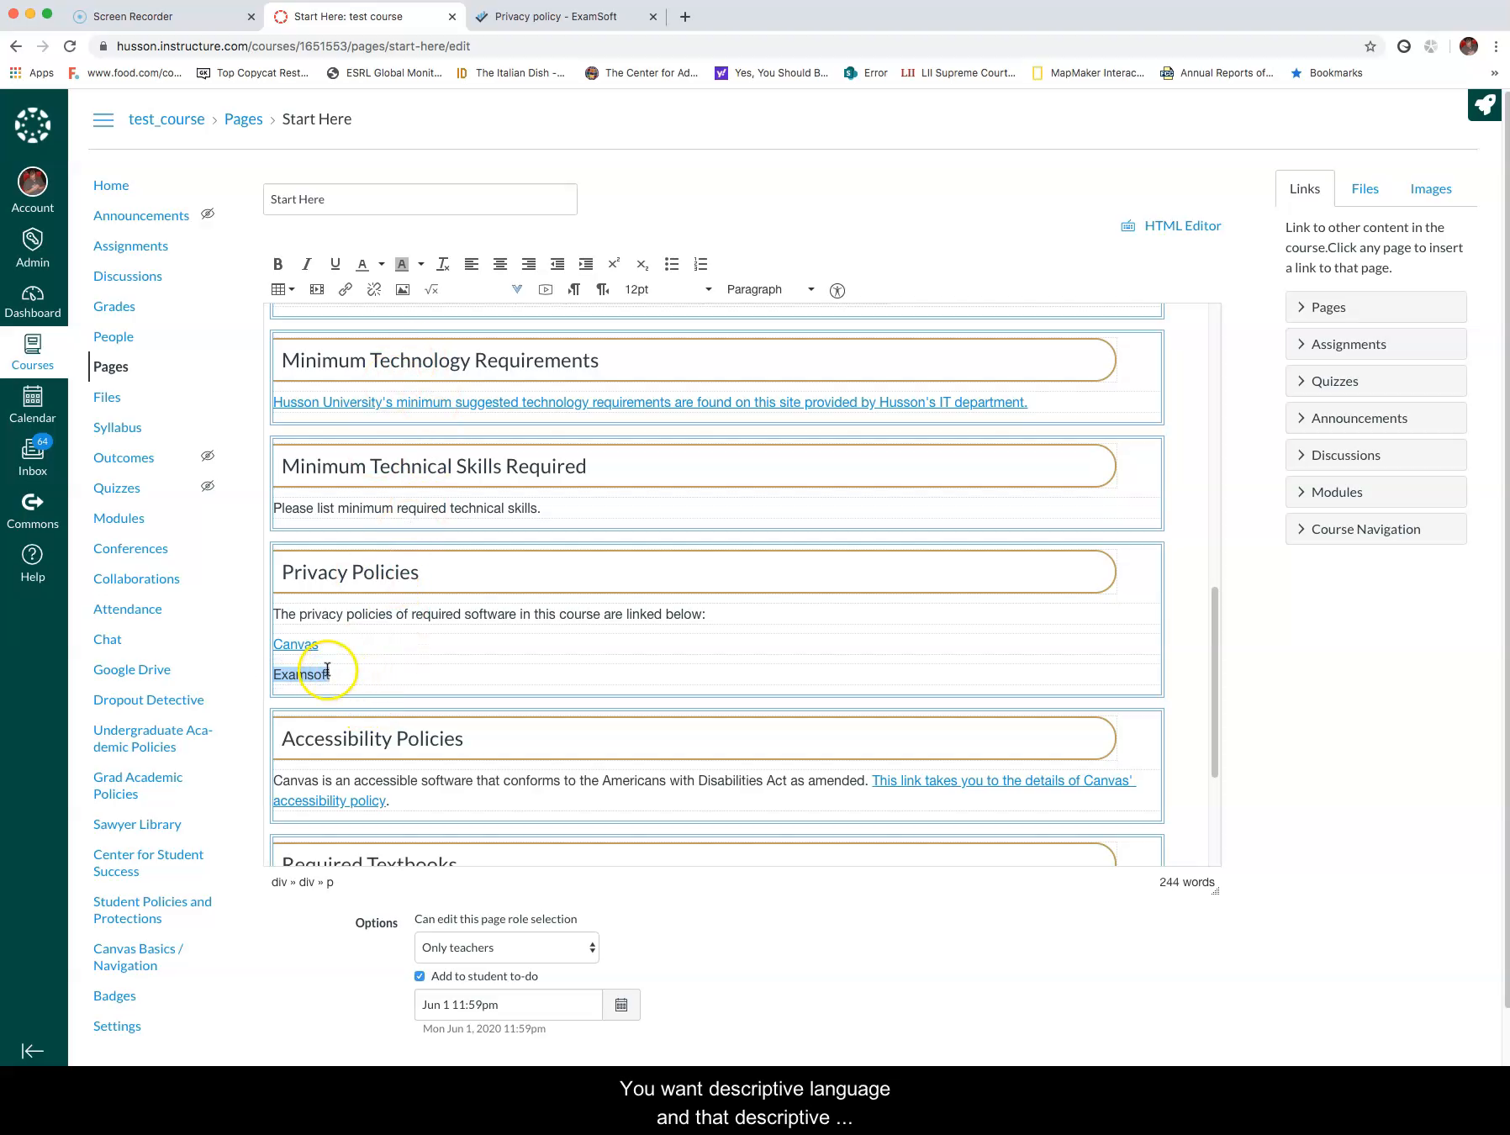
pyautogui.click(345, 289)
pyautogui.click(593, 630)
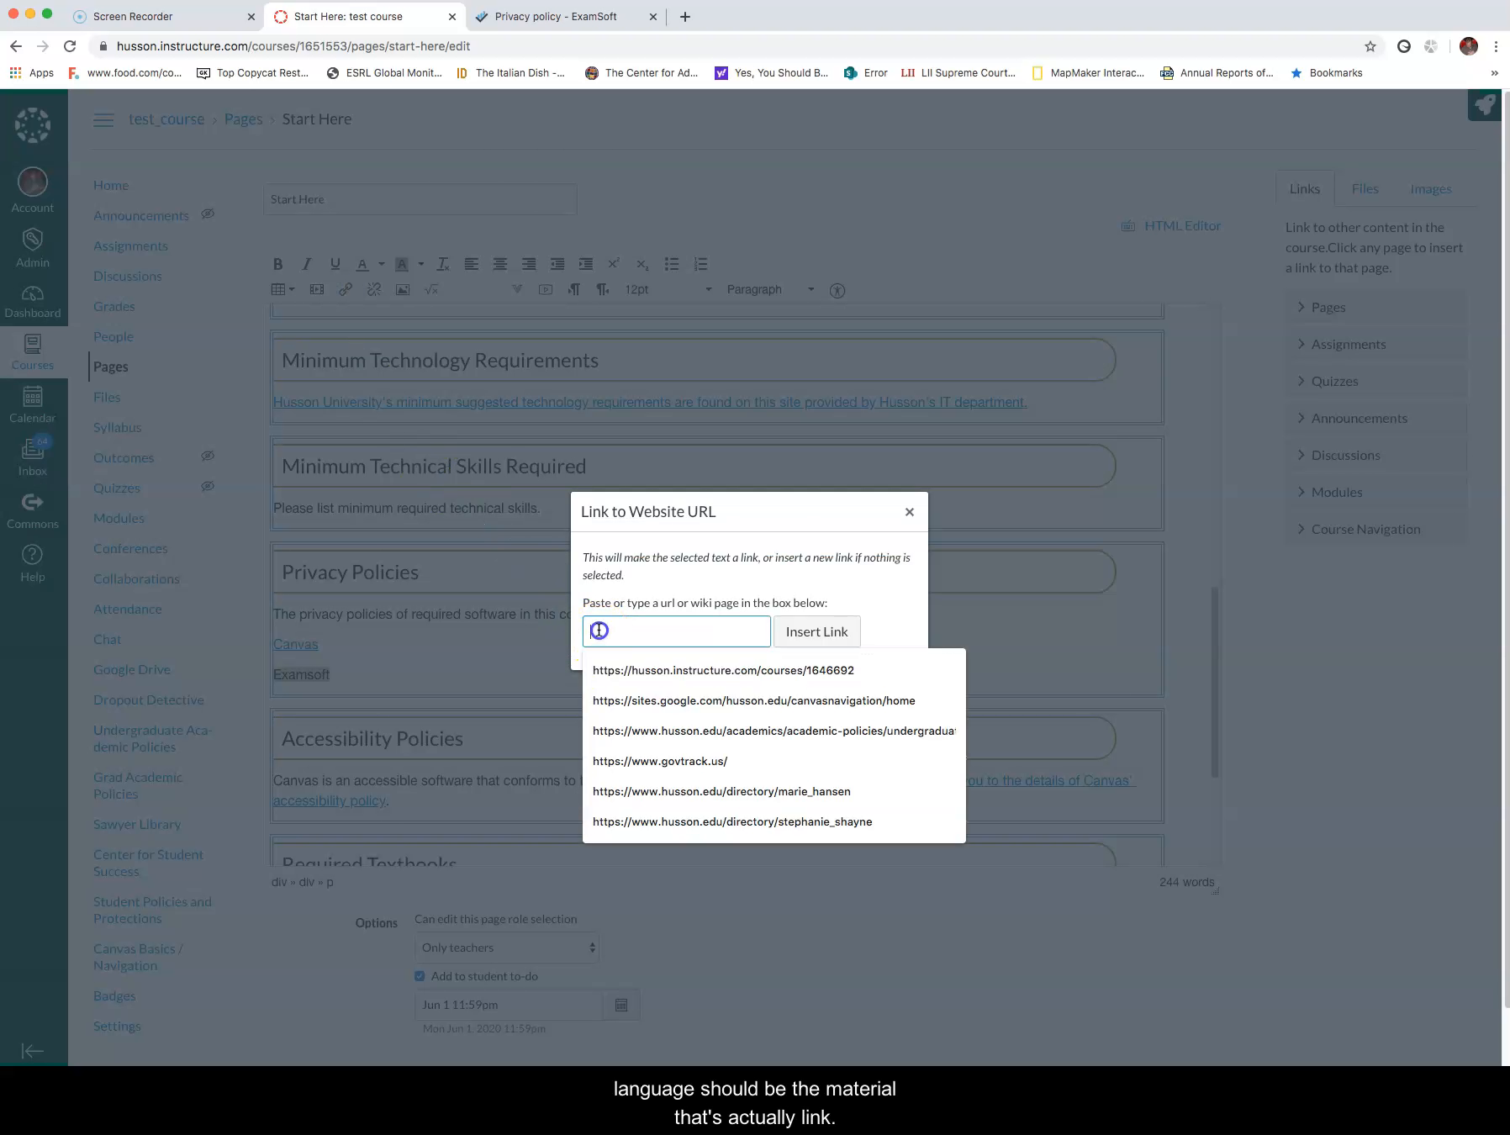
pyautogui.press('super+v')
pyautogui.click(816, 639)
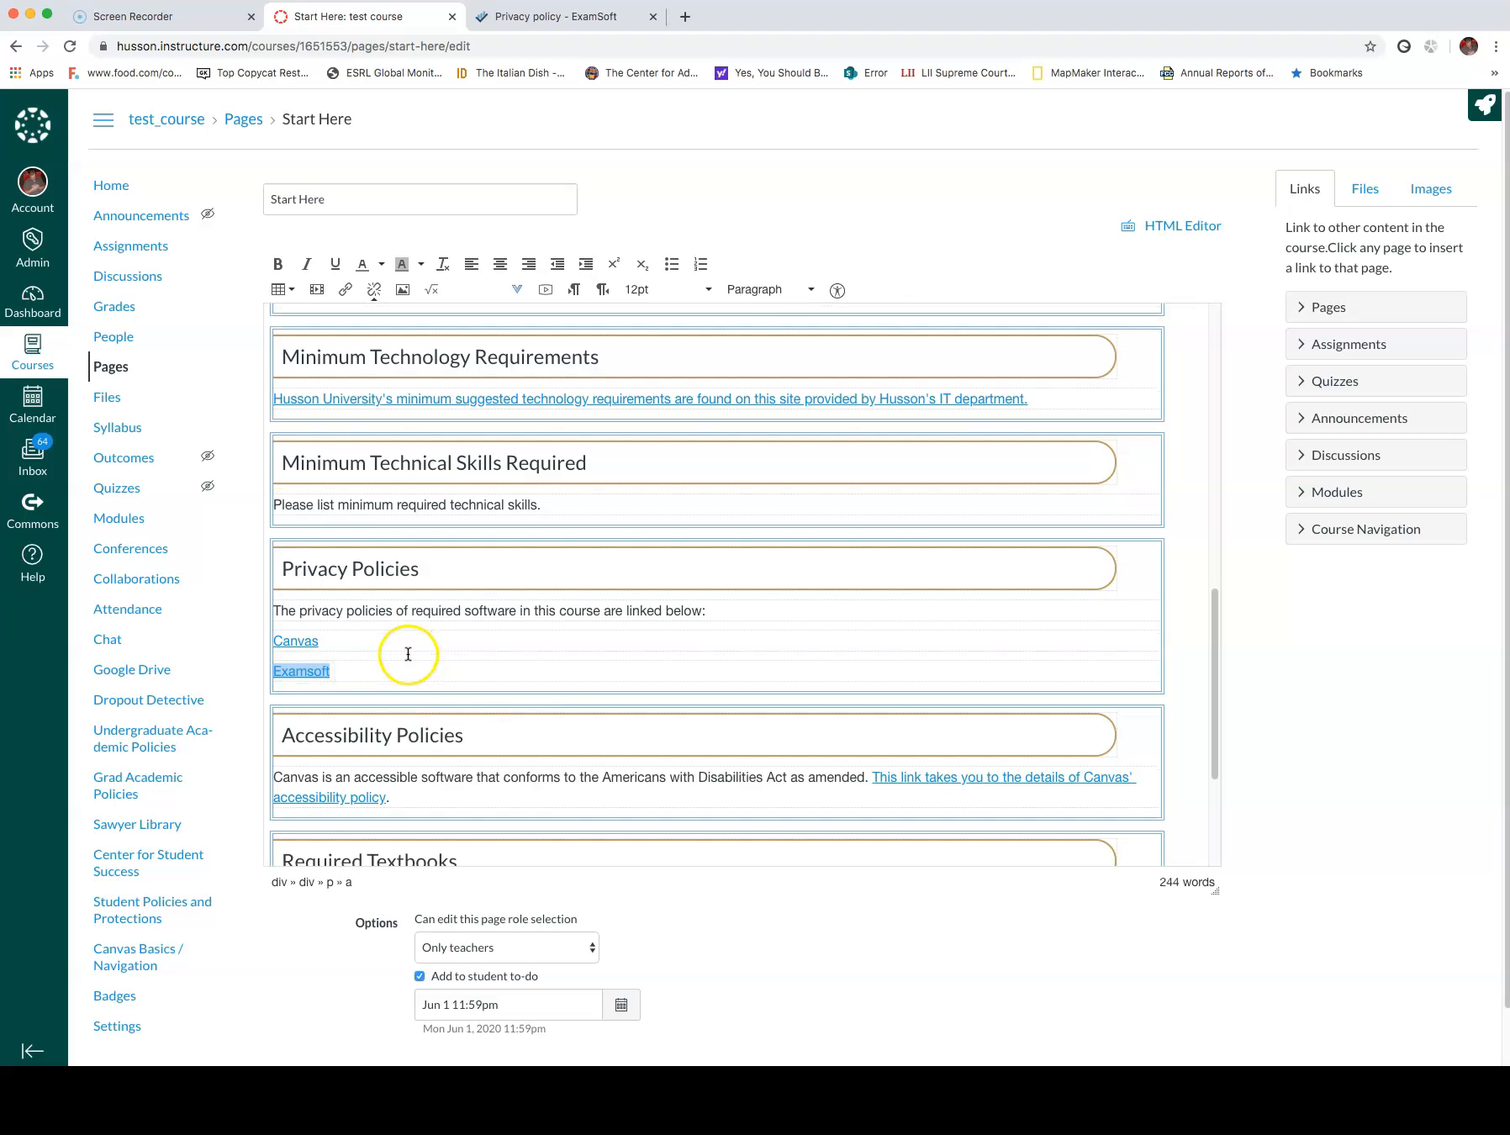
# Review the remaining sections through Introduction Discussion Board and save the Start Here page.
pyautogui.scroll(-5, 408, 656)
pyautogui.scroll(-2, 406, 654)
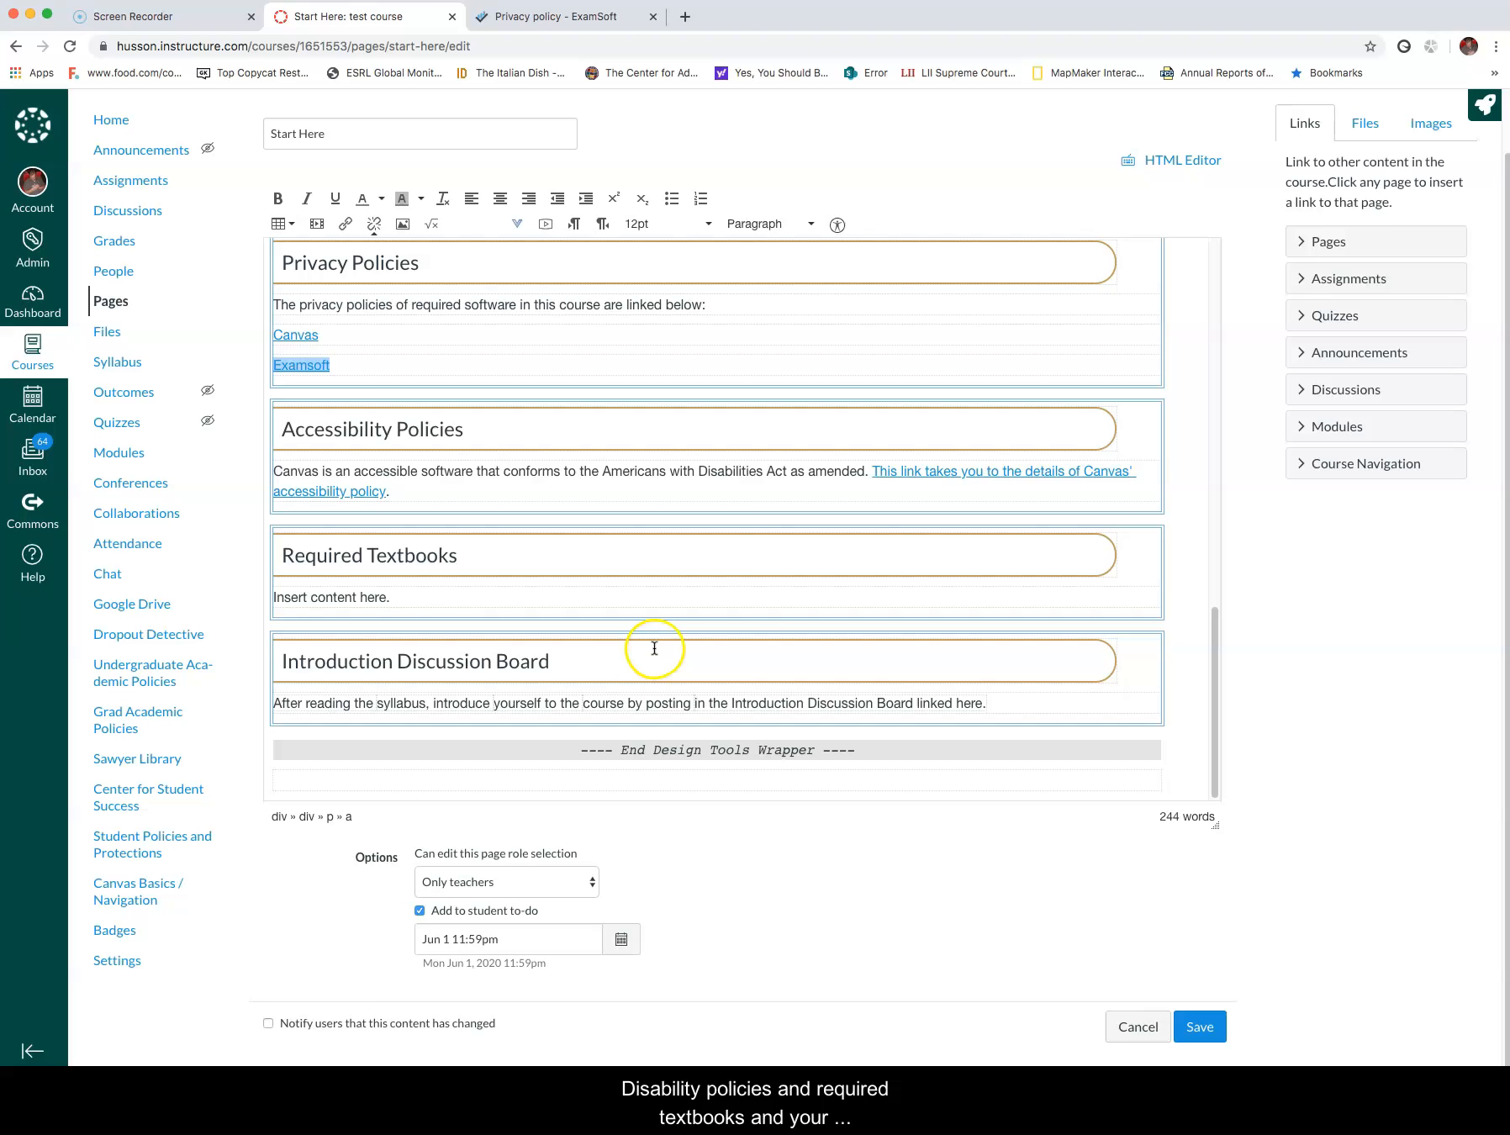
pyautogui.moveTo(1002, 700); pyautogui.dragTo(956, 703)
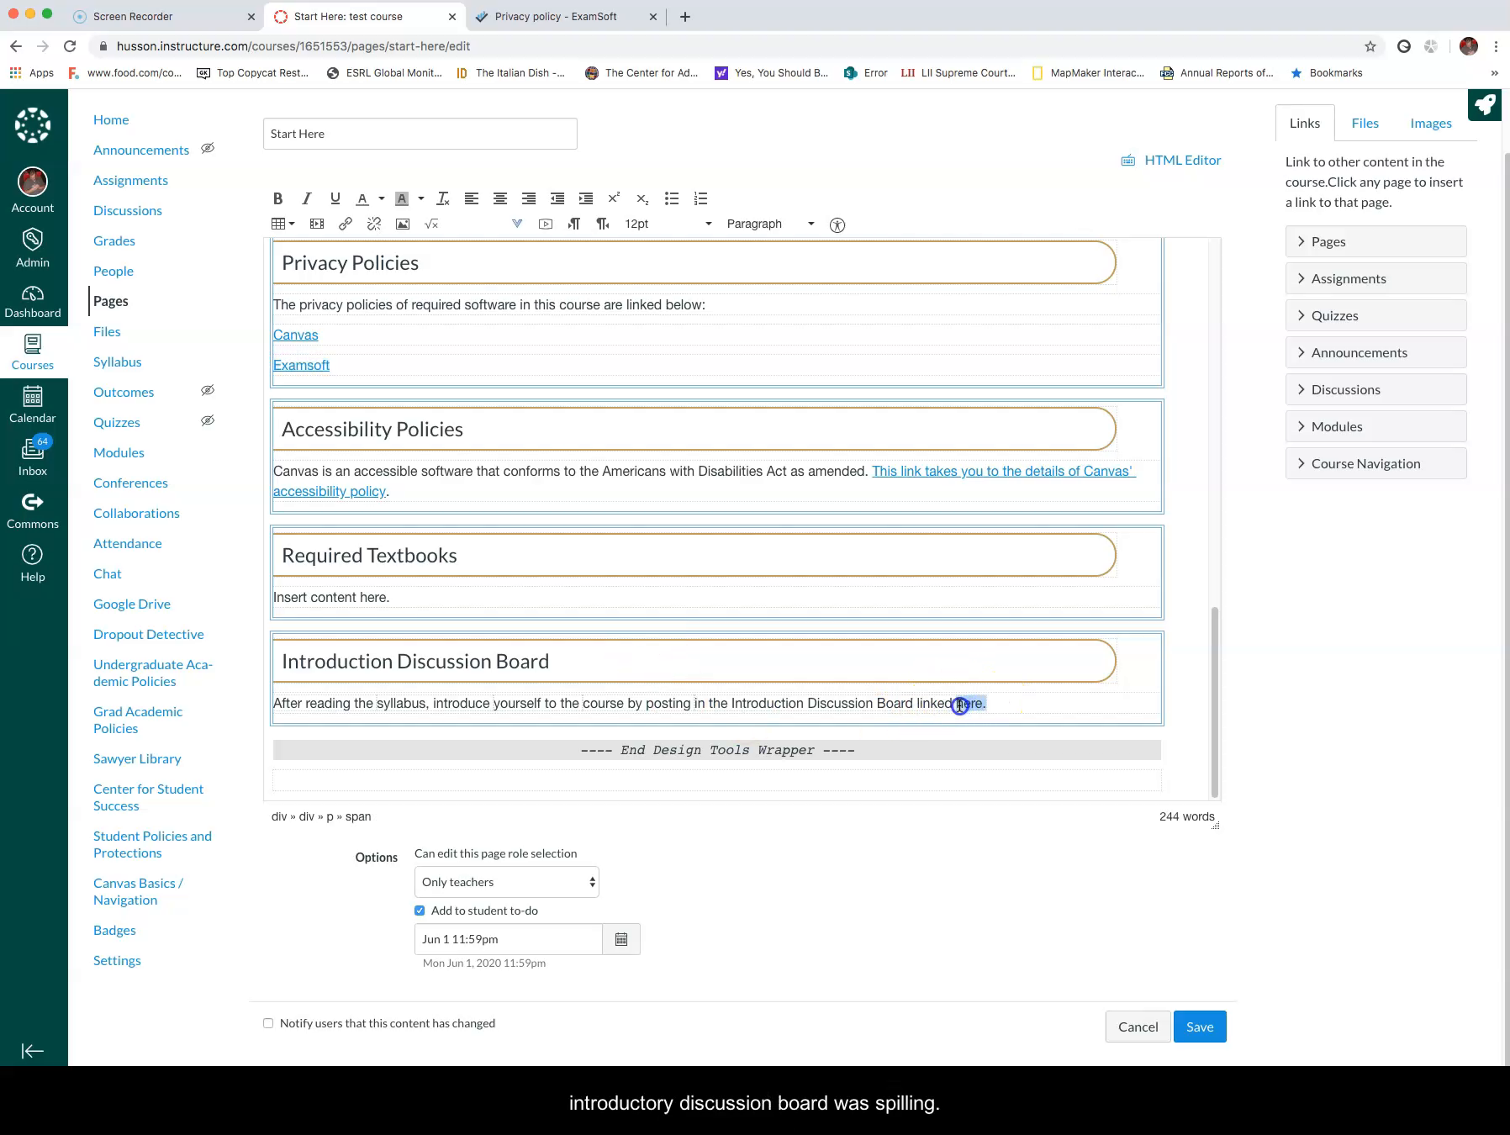
pyautogui.click(1200, 1027)
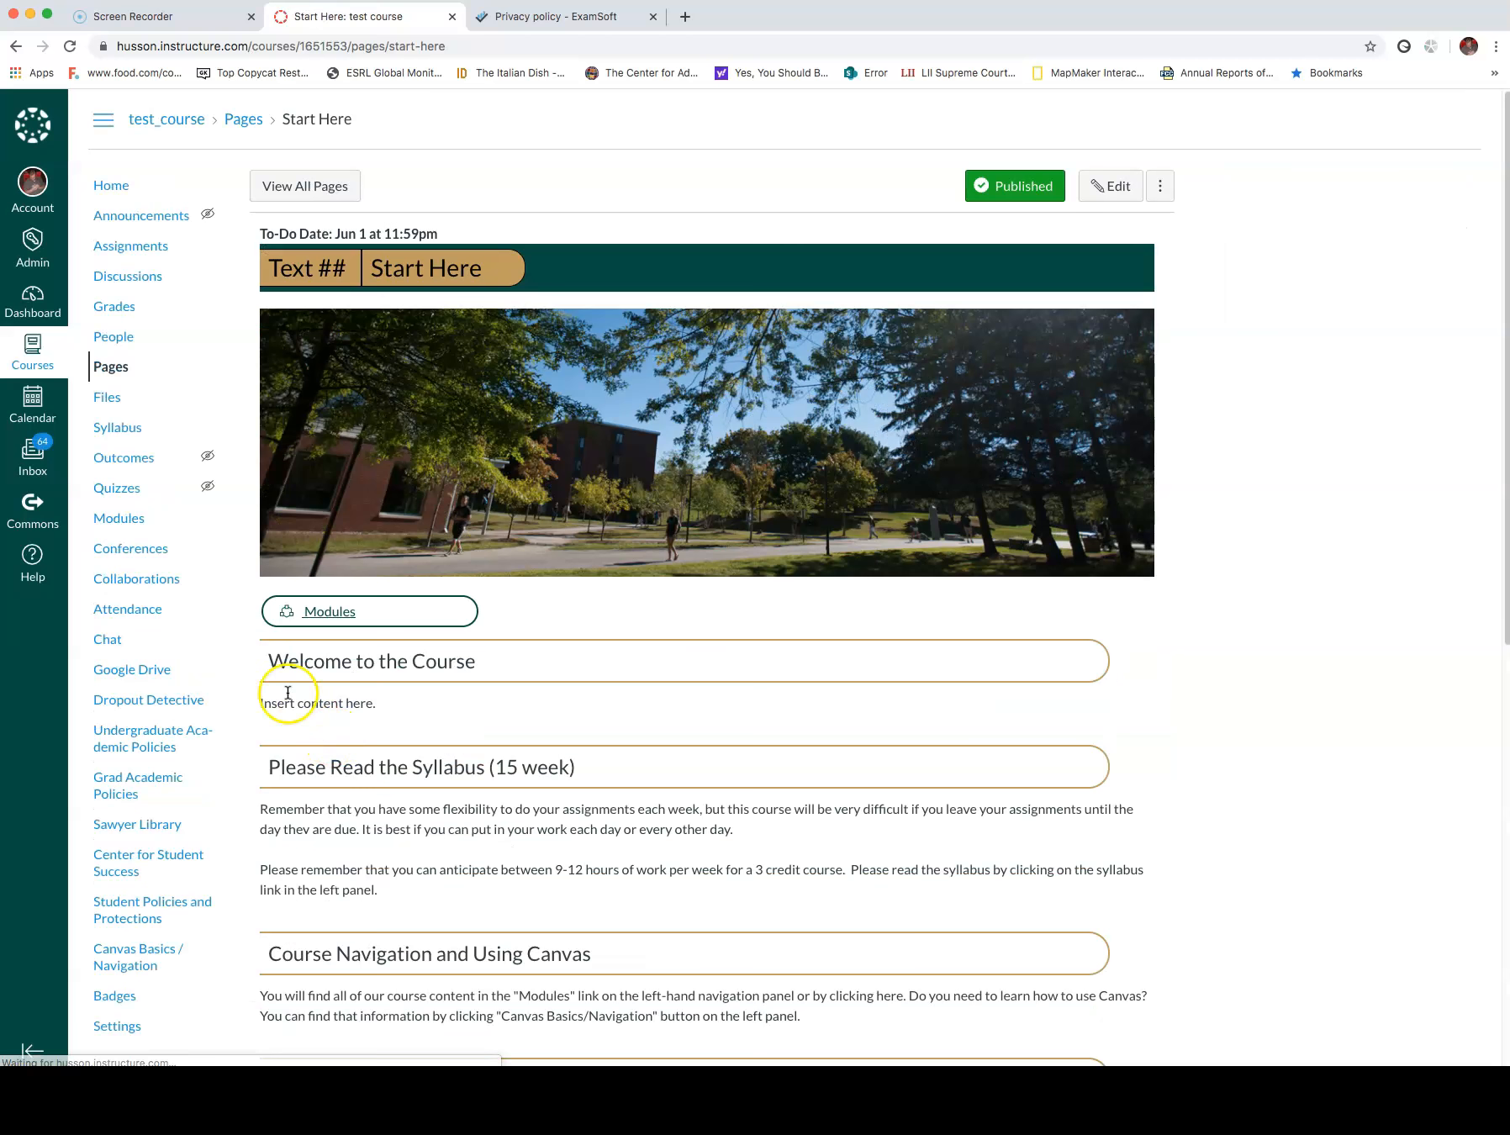
# Review the saved Start Here page, checking the syllabus section and the Examsoft link under Privacy Policies.
pyautogui.scroll(-5, 325, 649)
pyautogui.scroll(-3, 323, 649)
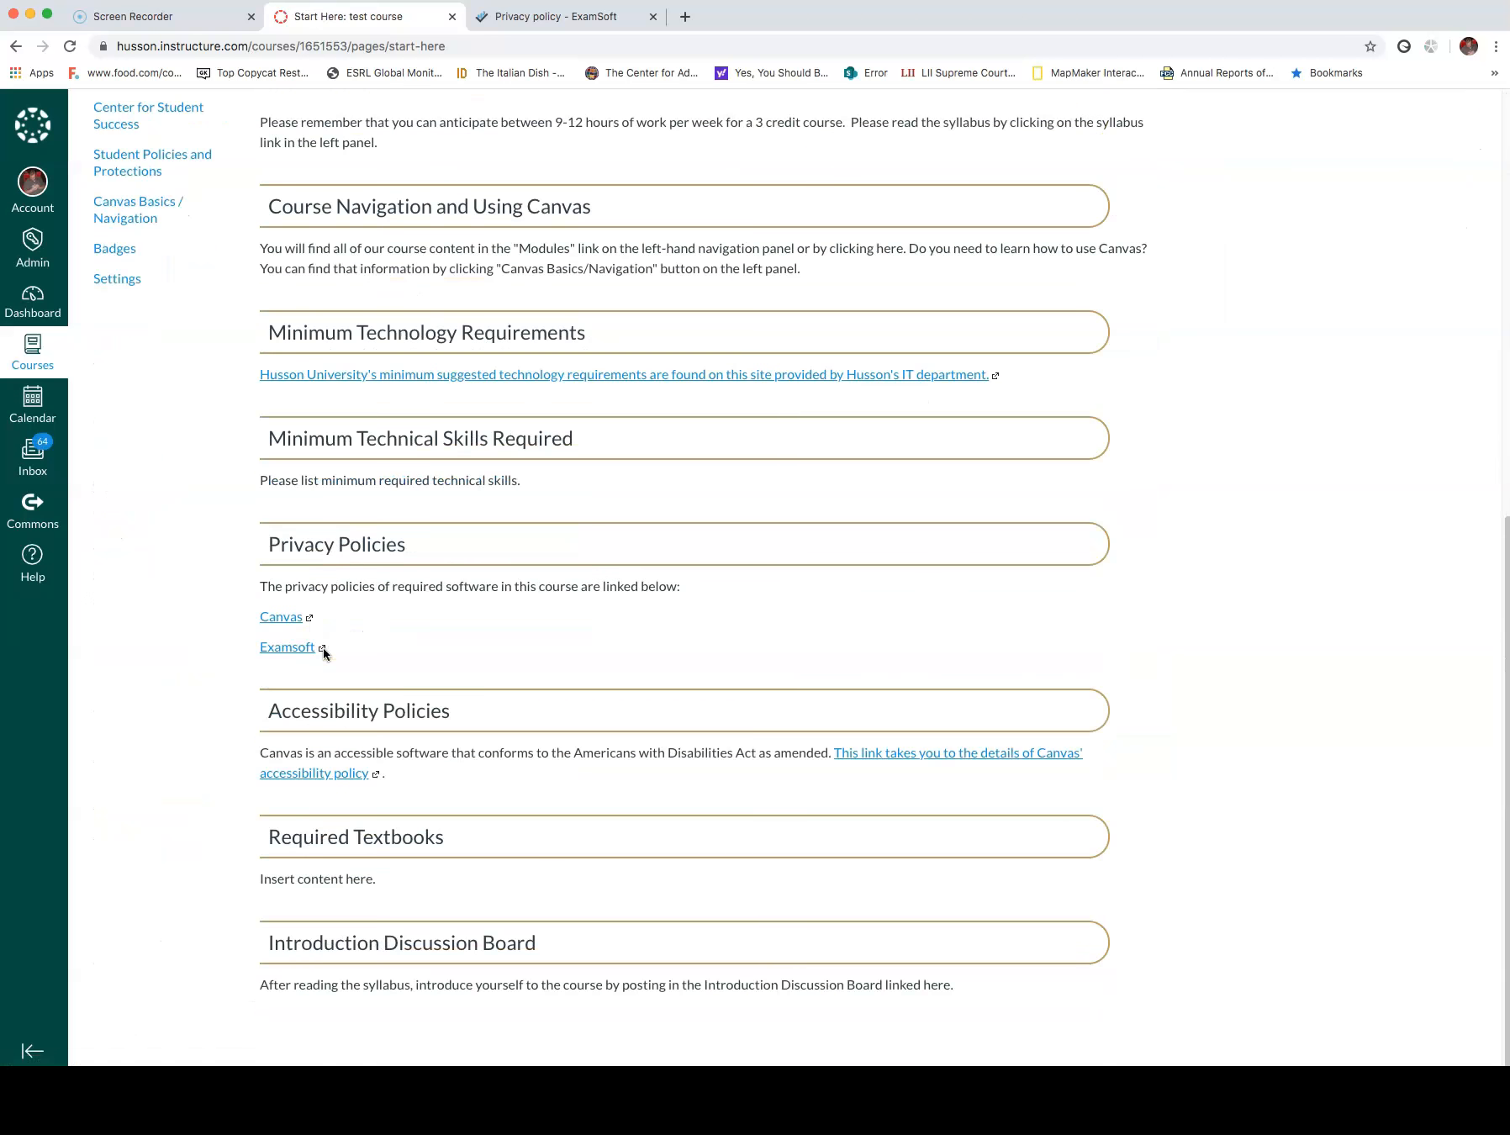
pyautogui.scroll(7, 323, 649)
pyautogui.scroll(-7, 324, 647)
pyautogui.scroll(9, 324, 647)
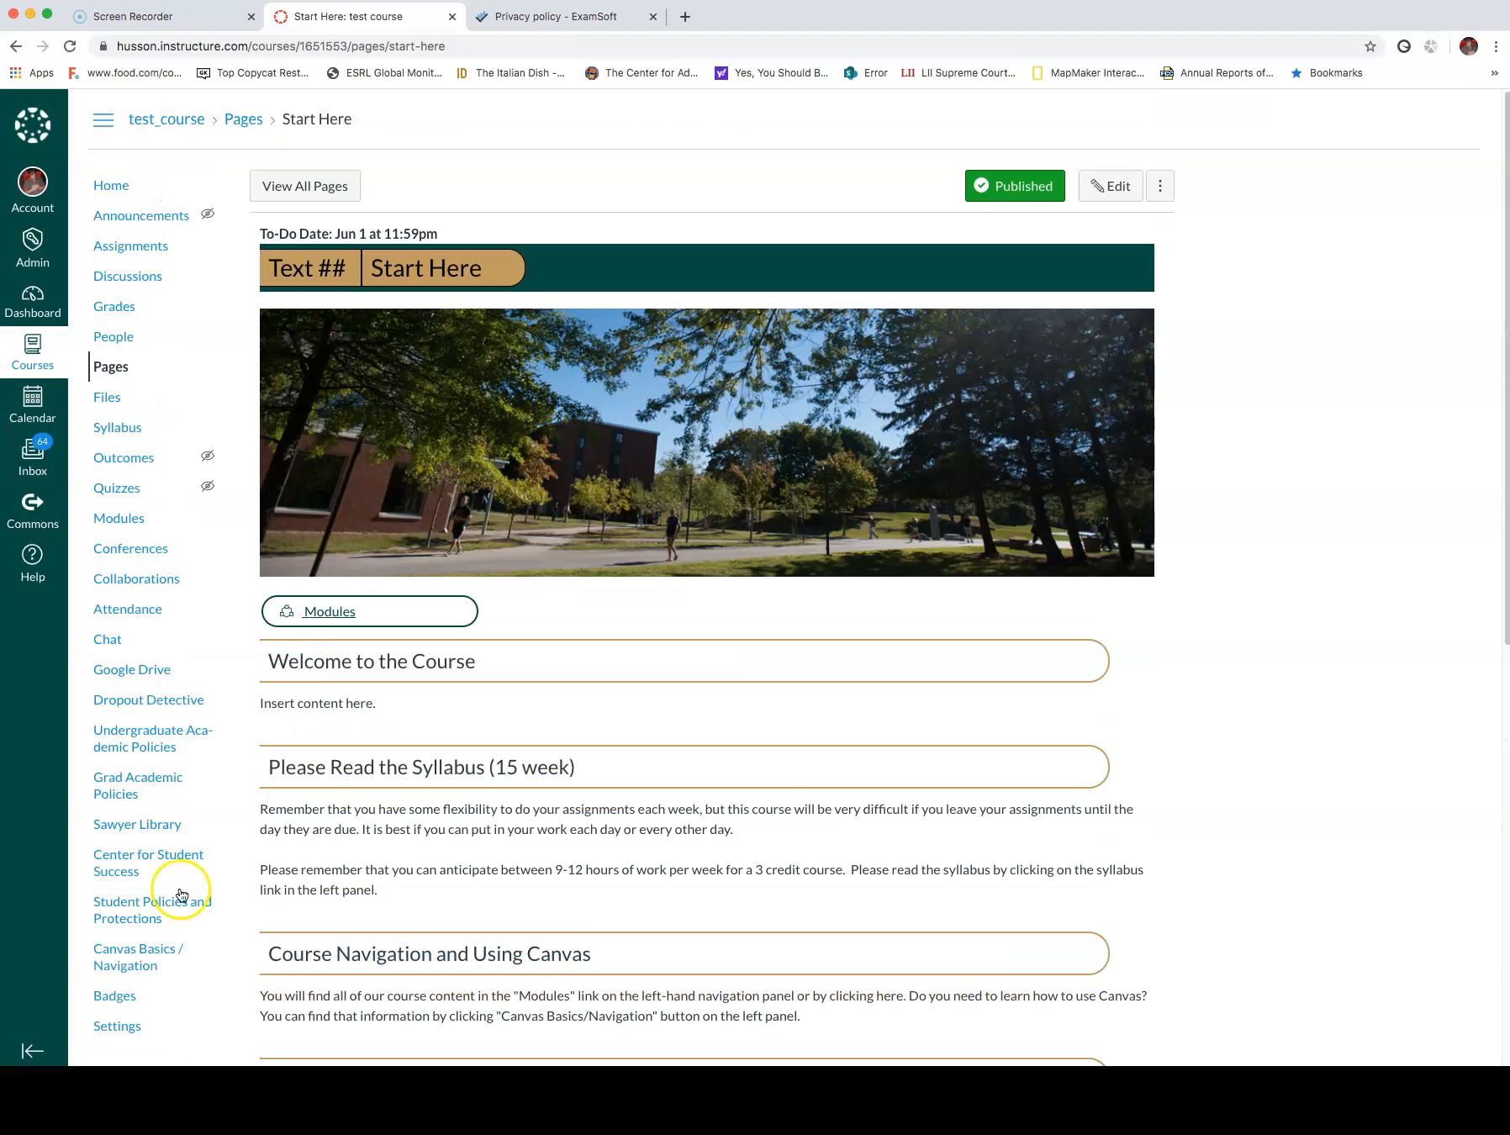